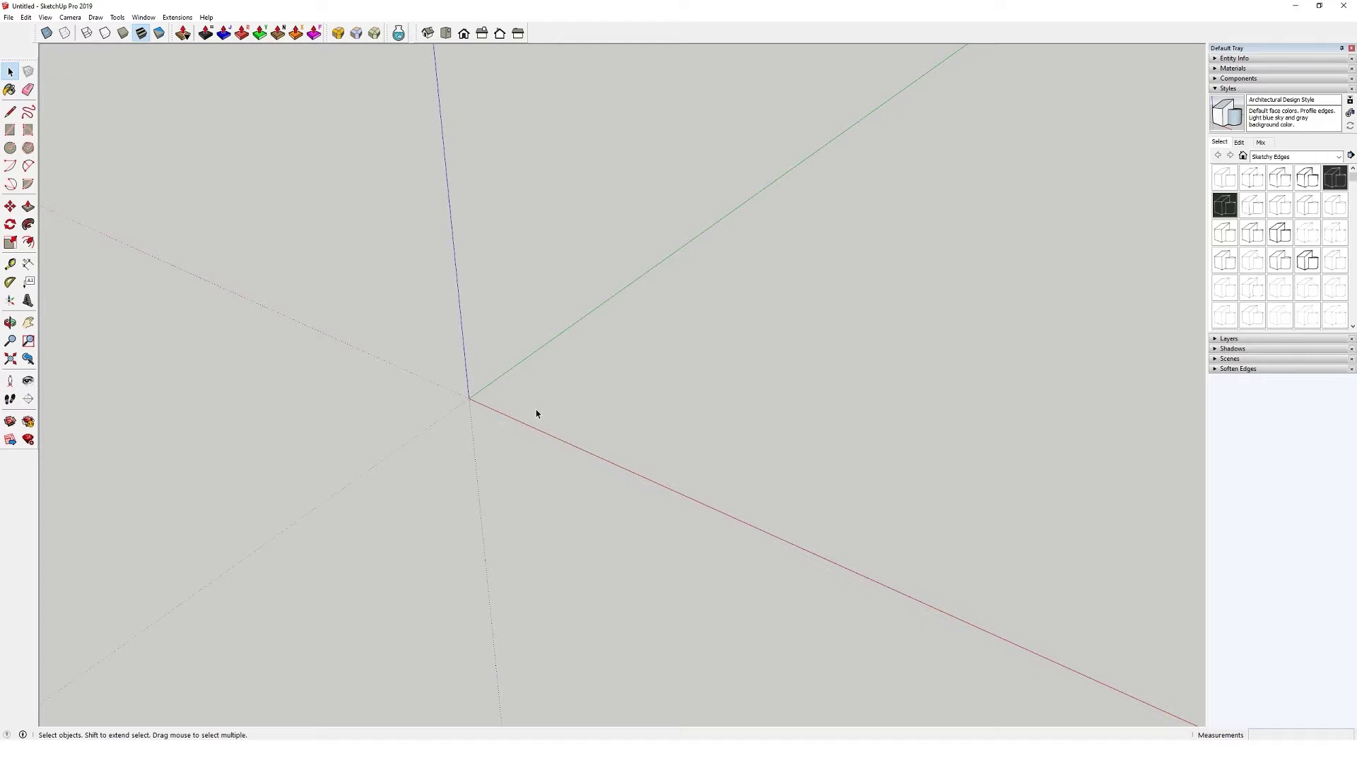
# Step: Draw a large 24-sided circle on the ground plane beside the origin
pyautogui.moveTo(536, 412); pyautogui.dragTo(414, 553, button='middle')
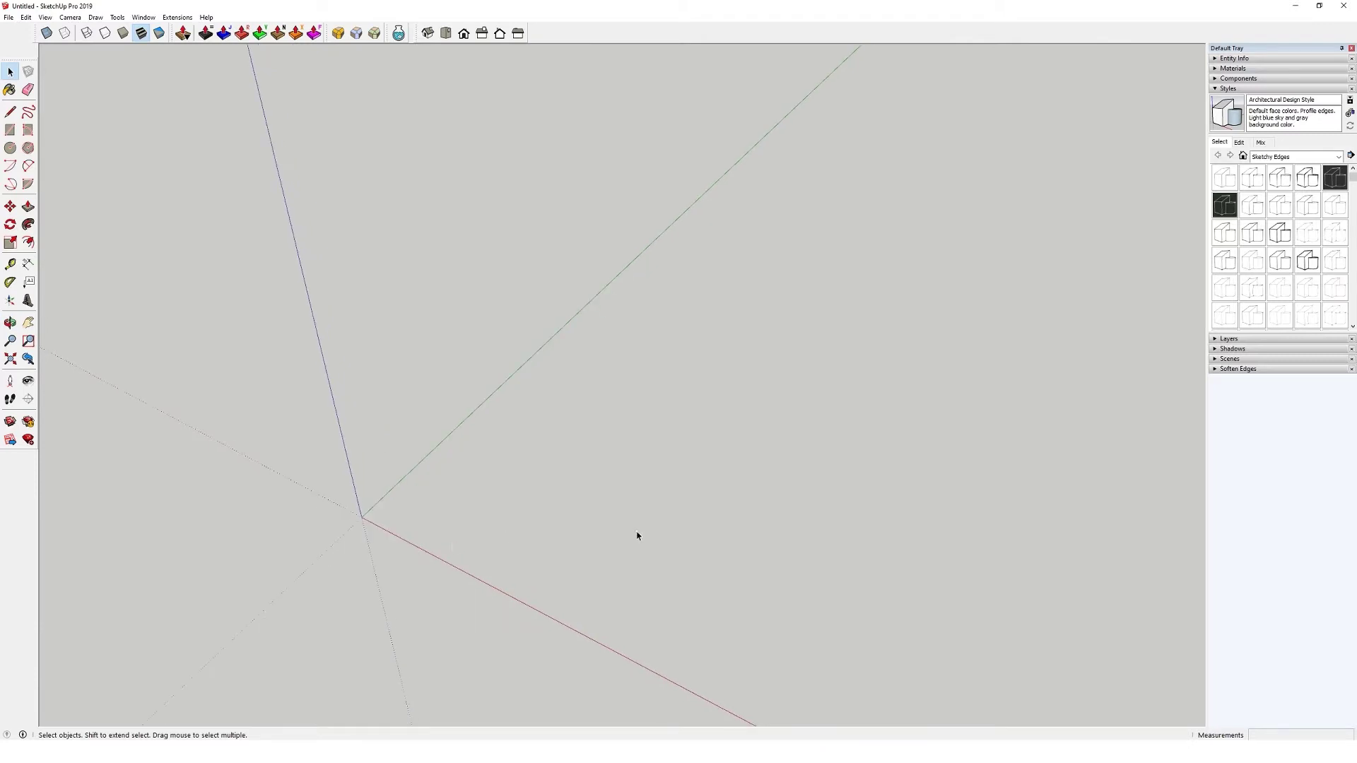
pyautogui.moveTo(575, 511); pyautogui.dragTo(448, 439, button='middle')
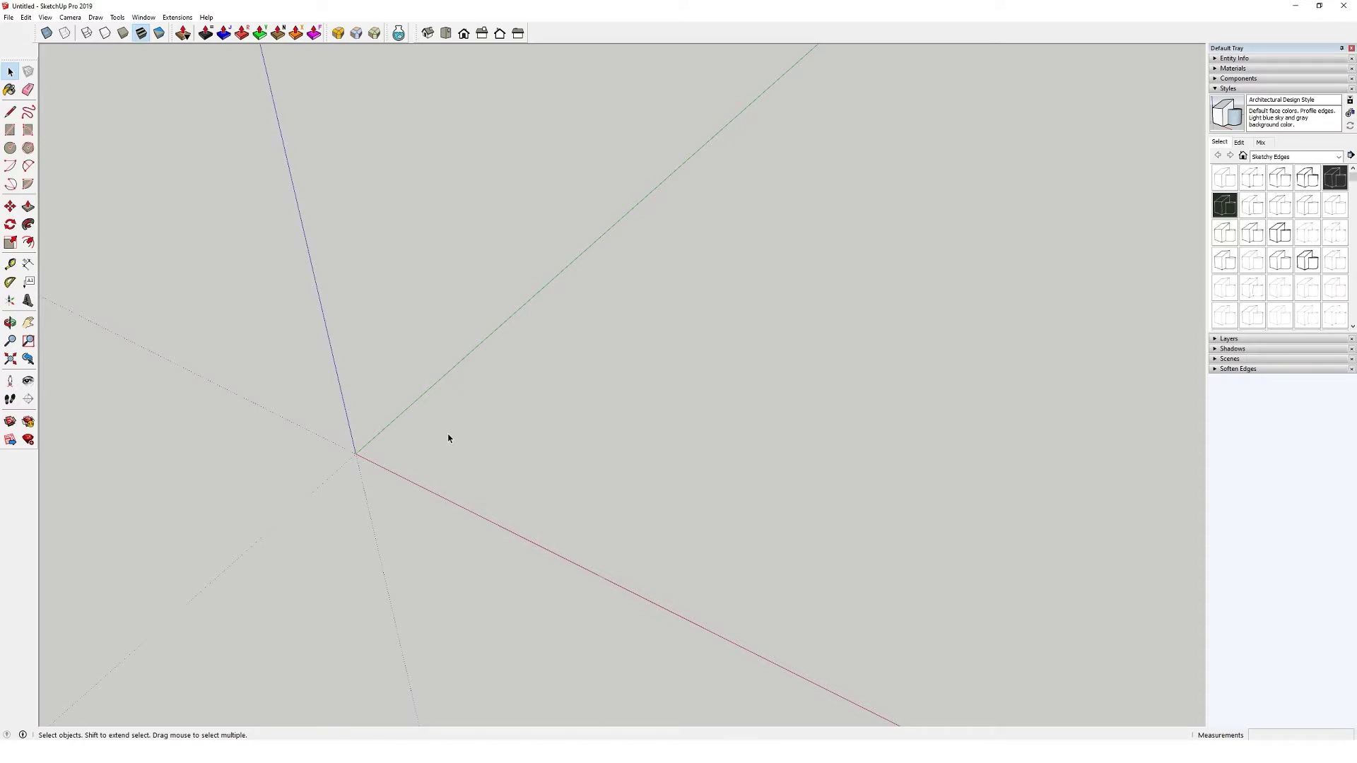
pyautogui.press('c')
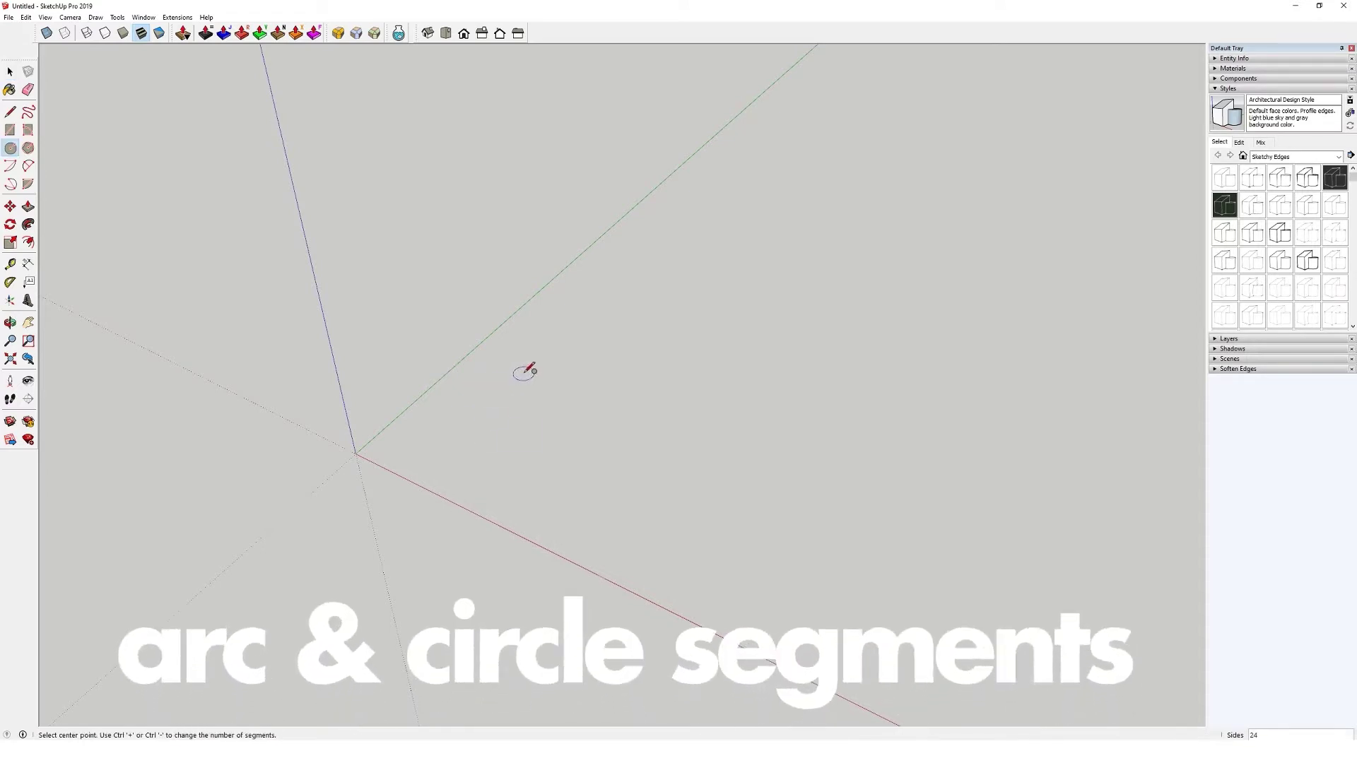
pyautogui.click(530, 377)
pyautogui.click(560, 570)
pyautogui.moveTo(560, 570); pyautogui.dragTo(536, 465, button='middle')
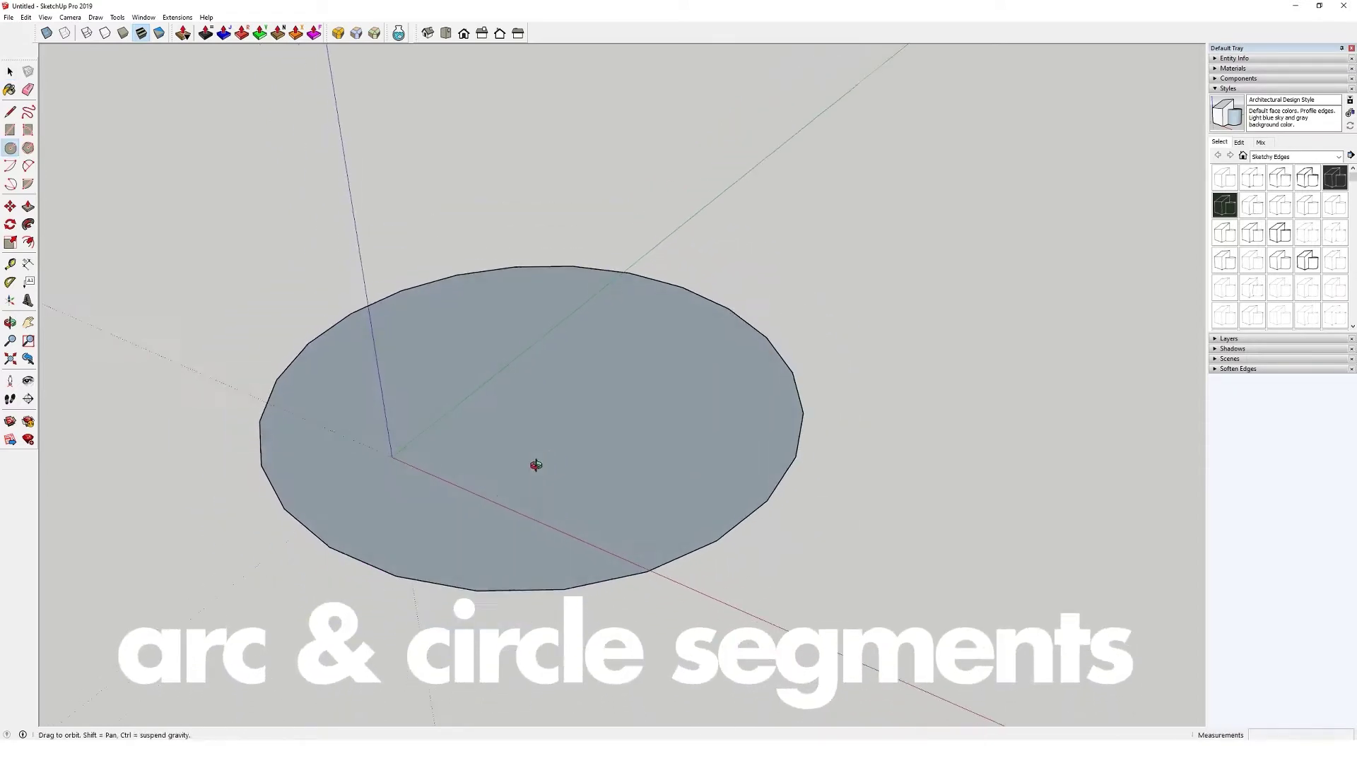
# Step: Extrude the circle upward about 55 mm into a flat disc
pyautogui.scroll(3, 509, 481)
pyautogui.press('p')
pyautogui.moveTo(448, 521); pyautogui.dragTo(430, 486)
pyautogui.keyDown('shift'); pyautogui.moveTo(286, 423); pyautogui.dragTo(414, 361, button='middle'); pyautogui.keyUp('shift')
# Step: Turn on the display of hidden geometry for the model
pyautogui.click(46, 17)
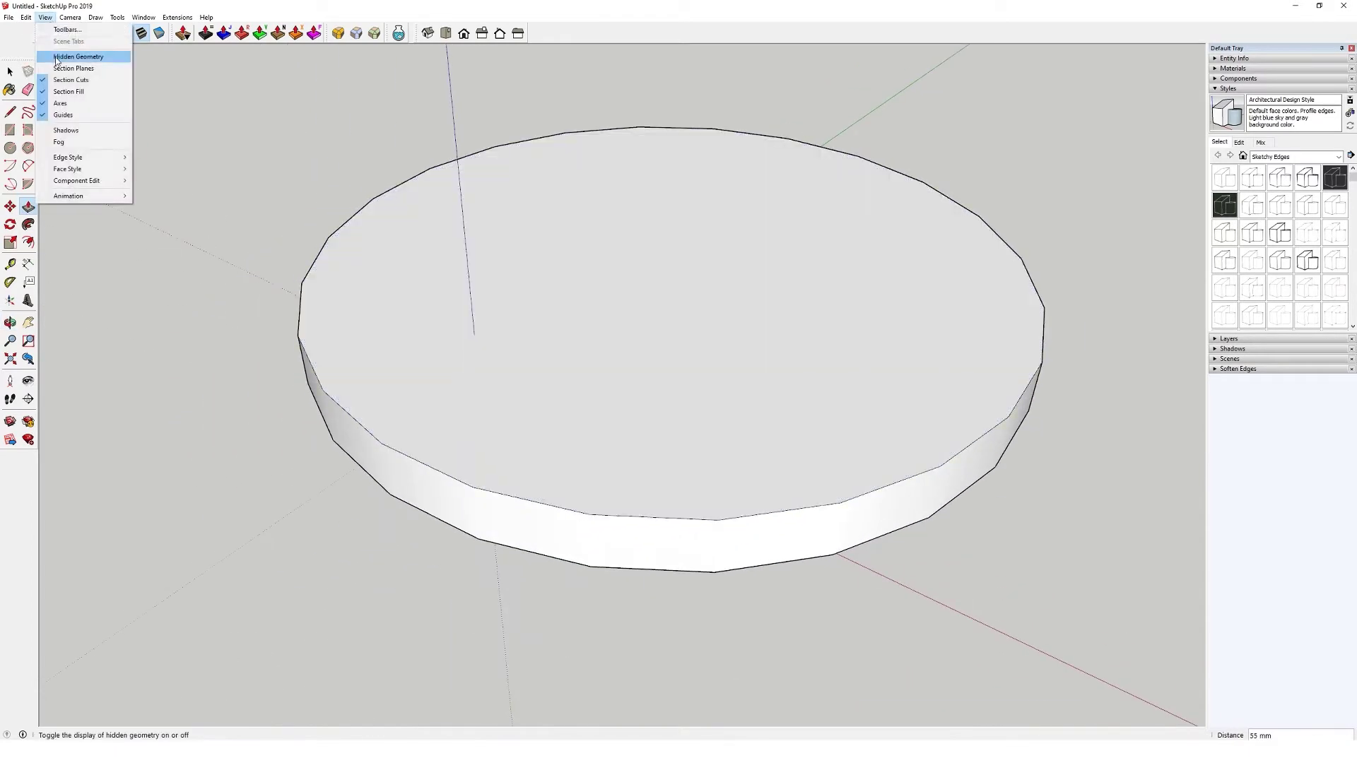
pyautogui.click(57, 58)
pyautogui.moveTo(594, 392); pyautogui.dragTo(555, 404, button='middle')
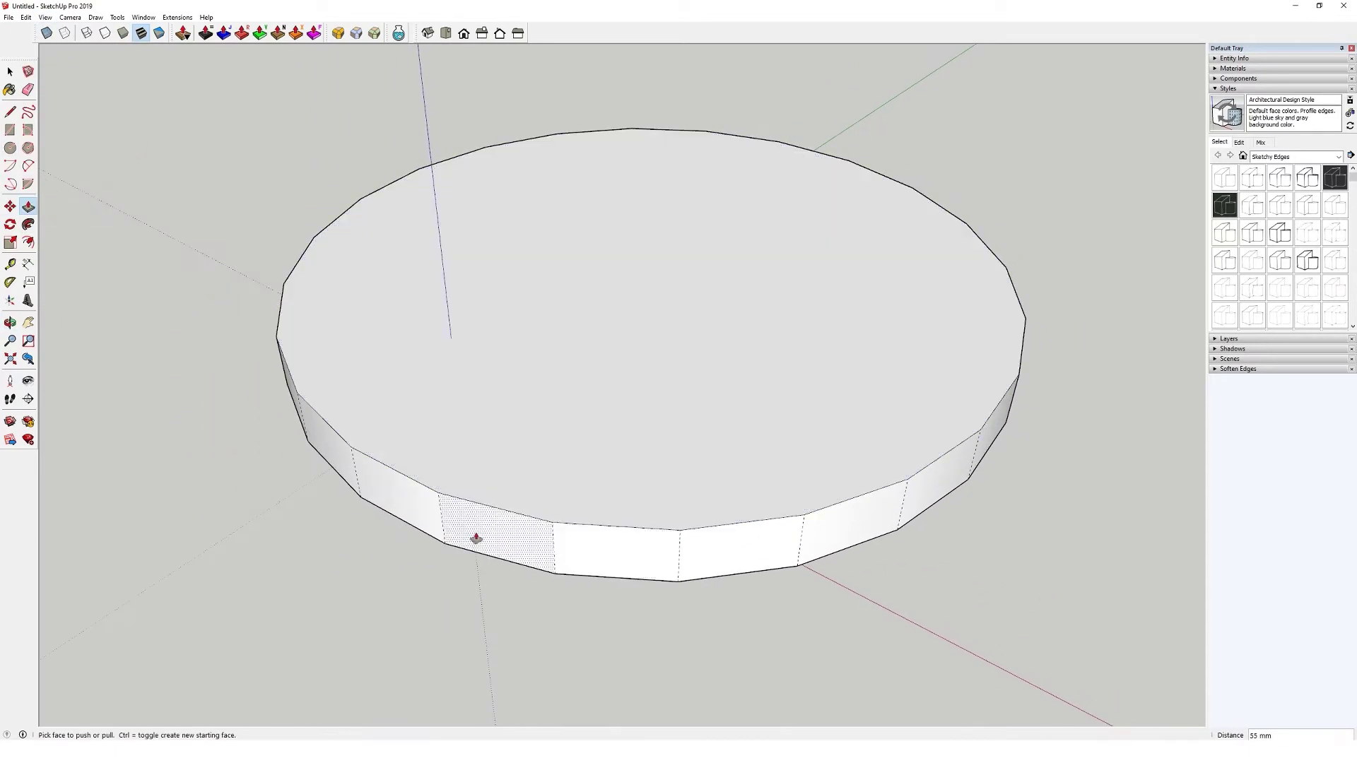
# Step: Examine the segmented faces around the side of the 24-sided disc
pyautogui.moveTo(418, 482); pyautogui.dragTo(505, 455, button='middle')
pyautogui.moveTo(407, 505); pyautogui.dragTo(503, 535, button='middle')
pyautogui.moveTo(587, 488); pyautogui.dragTo(714, 485, button='middle')
pyautogui.scroll(2, 419, 522)
pyautogui.scroll(-3, 418, 521)
pyautogui.moveTo(539, 509); pyautogui.dragTo(400, 367, button='middle')
pyautogui.moveTo(344, 309); pyautogui.dragTo(398, 298, button='middle')
# Step: Select the whole 24-sided disc and delete it
pyautogui.scroll(-2, 449, 347)
pyautogui.press('space')
pyautogui.scroll(-2, 593, 323)
pyautogui.moveTo(325, 176); pyautogui.dragTo(771, 452)
pyautogui.press('Delete')
pyautogui.moveTo(650, 339); pyautogui.dragTo(618, 321, button='middle')
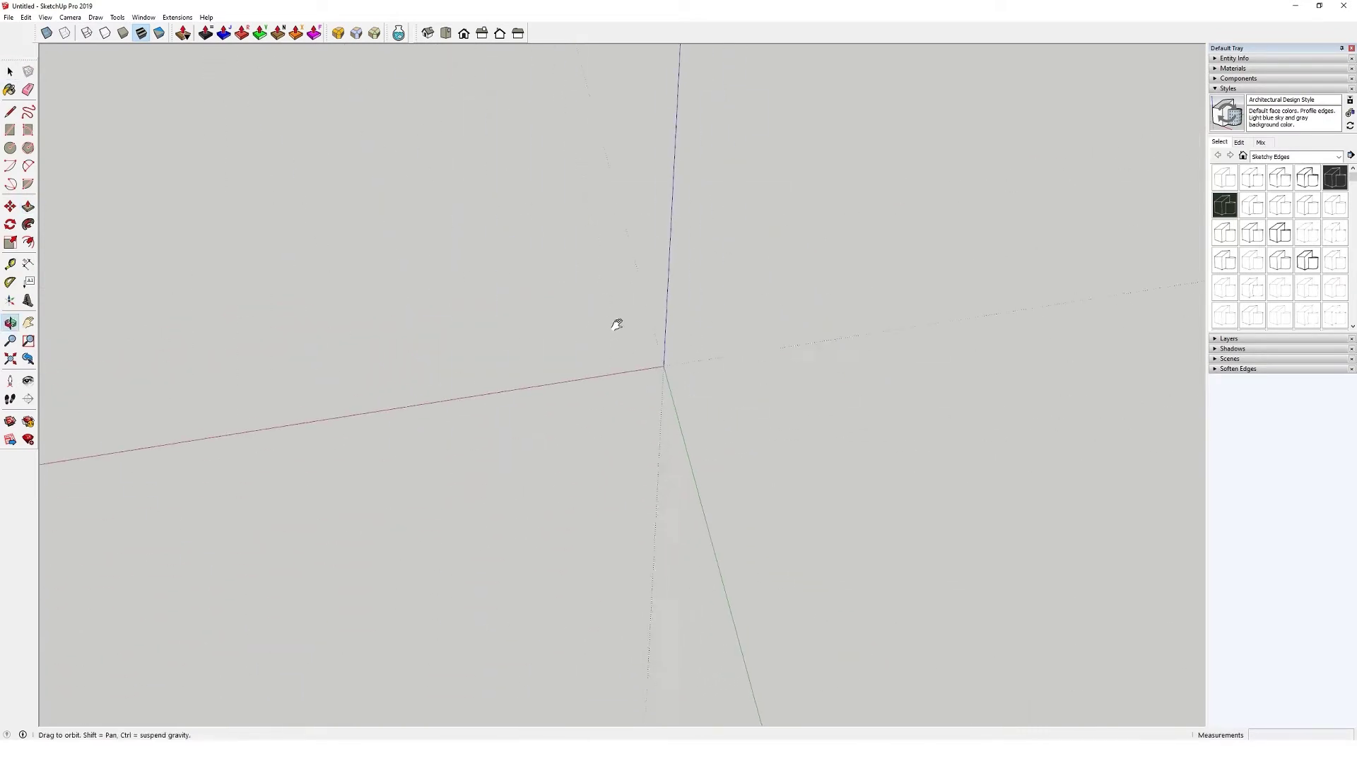
# Step: Draw a closed four-sided strip about 2.3 m long from the origin along the red axis using lines
pyautogui.press('l')
pyautogui.click(664, 365)
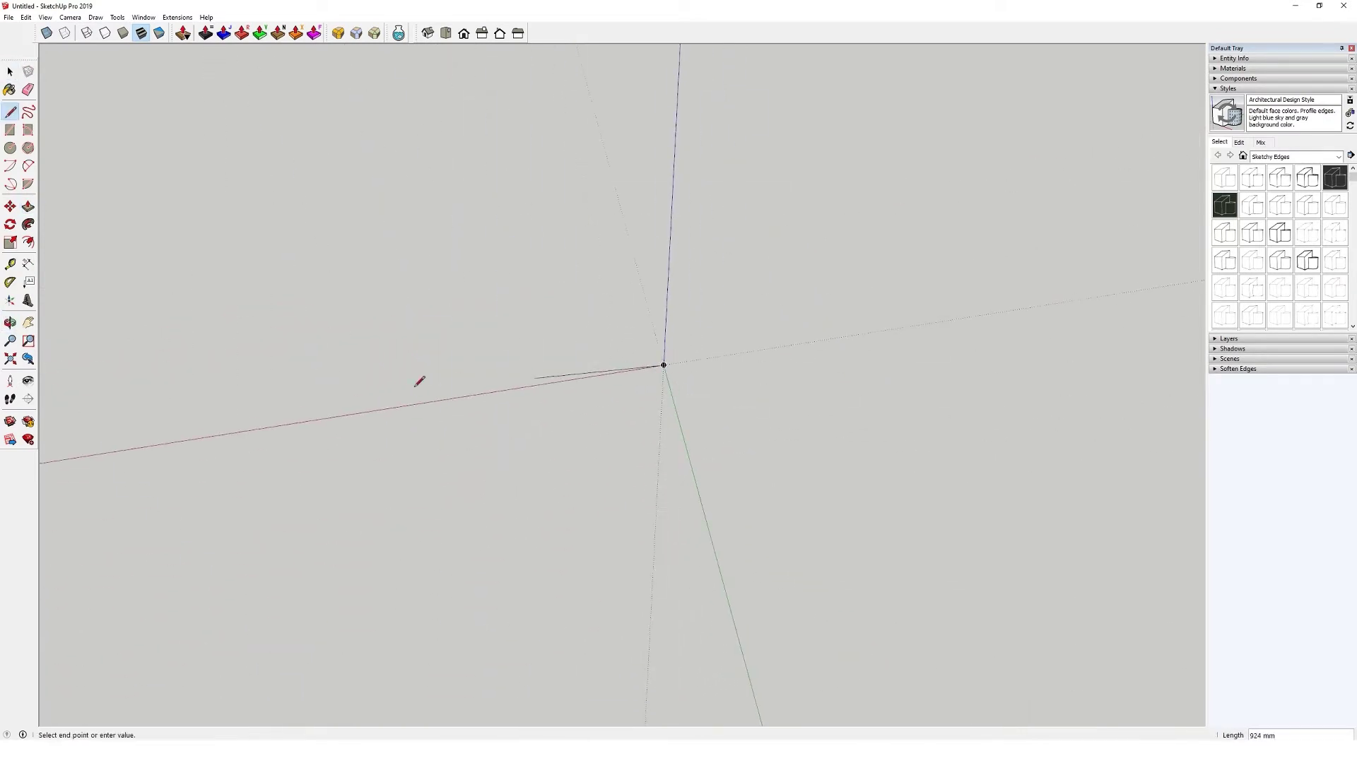
pyautogui.click(144, 447)
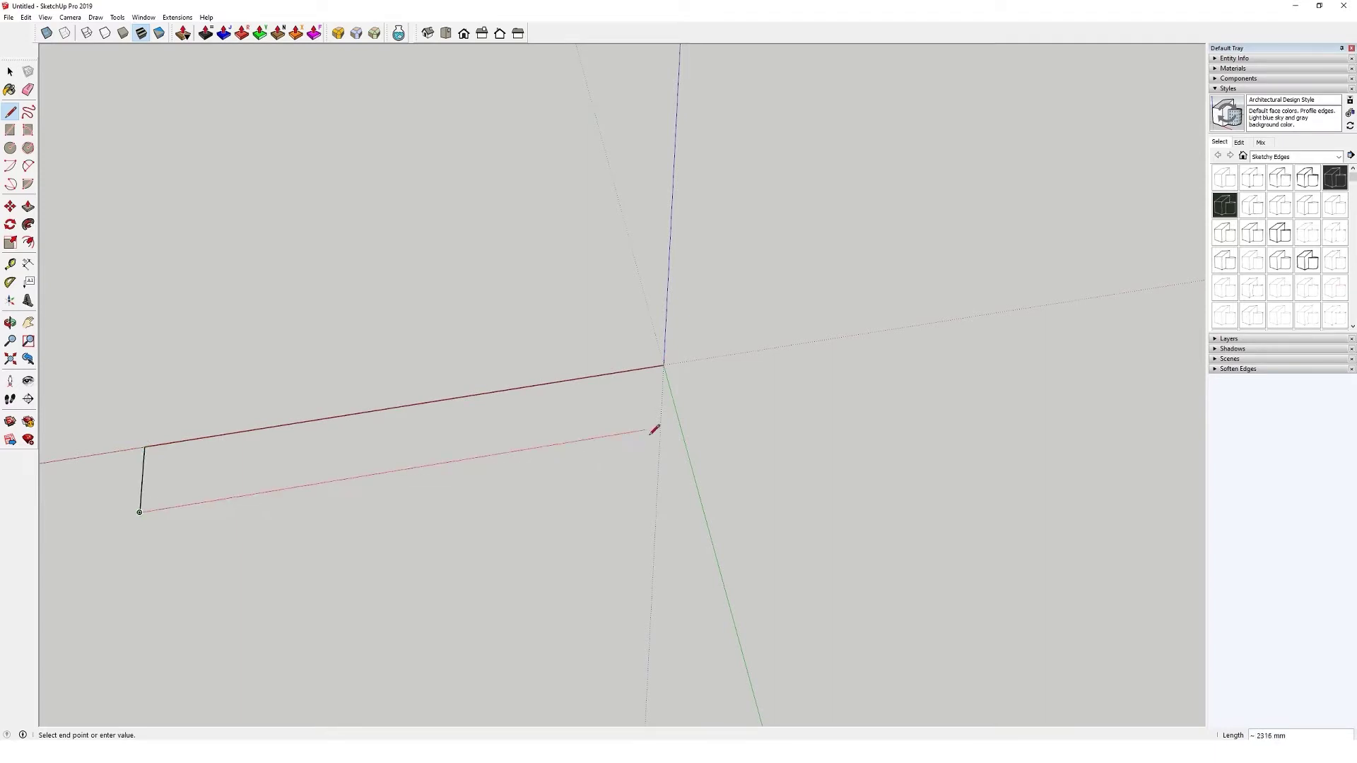
pyautogui.click(664, 366)
pyautogui.moveTo(533, 396); pyautogui.dragTo(697, 304, button='middle')
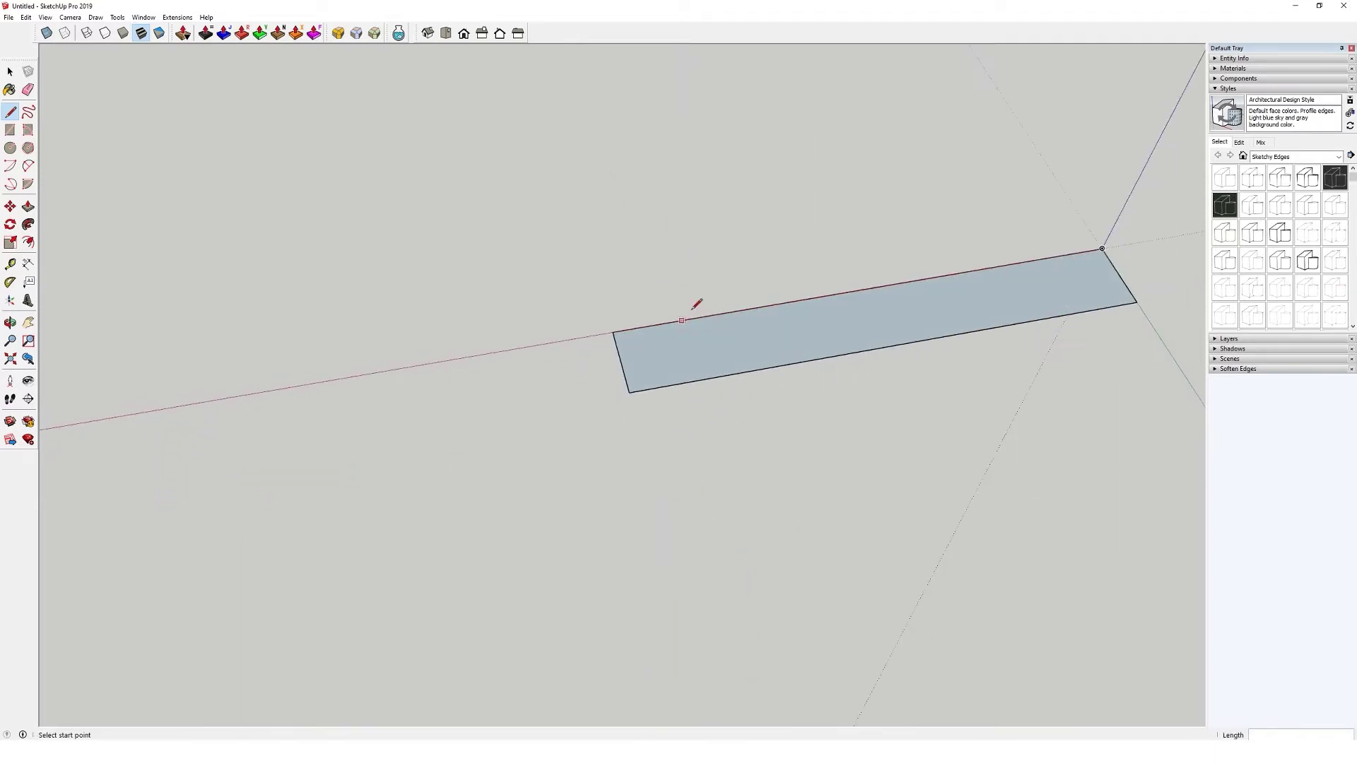
# Step: Add a curved end to the strip by drawing an arc from its far corner and closing it with a line
pyautogui.press('a')
pyautogui.click(612, 332)
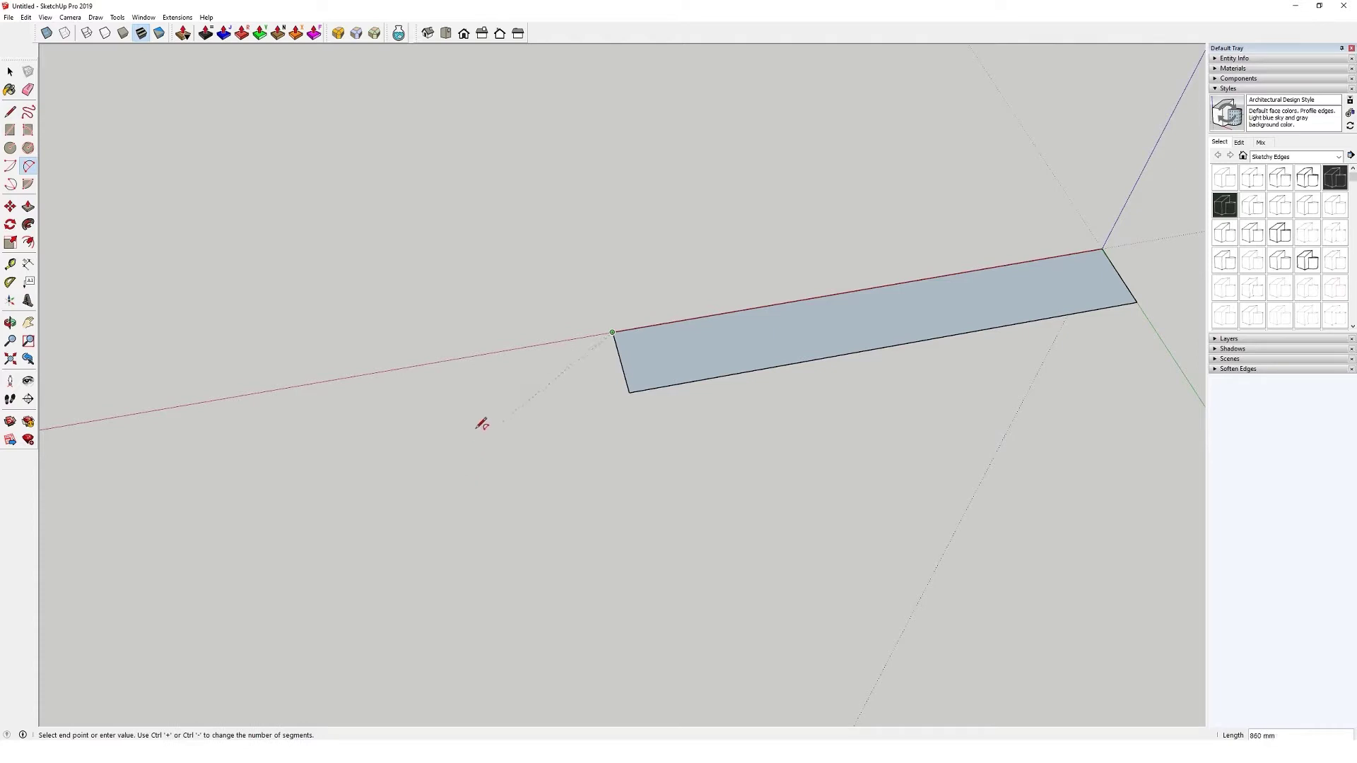
pyautogui.click(483, 468)
pyautogui.click(478, 415)
pyautogui.moveTo(479, 415)
pyautogui.mouseDown(button='middle')
pyautogui.moveTo(693, 373)
pyautogui.moveTo(947, 370)
pyautogui.mouseUp(button='middle')
pyautogui.press('l')
pyautogui.click(565, 500)
pyautogui.click(639, 384)
# Step: Erase the edge dividing the strip from its curved end so they form one face
pyautogui.scroll(4, 600, 393)
pyautogui.press('e')
pyautogui.moveTo(495, 339)
pyautogui.mouseDown(button='middle')
pyautogui.moveTo(600, 365)
pyautogui.moveTo(643, 329)
pyautogui.mouseUp(button='middle')
pyautogui.click(601, 359)
# Step: Extrude the curved-end strip upward about 119 mm
pyautogui.press('p')
pyautogui.click(555, 395)
pyautogui.click(538, 337)
pyautogui.moveTo(642, 405); pyautogui.dragTo(773, 400, button='middle')
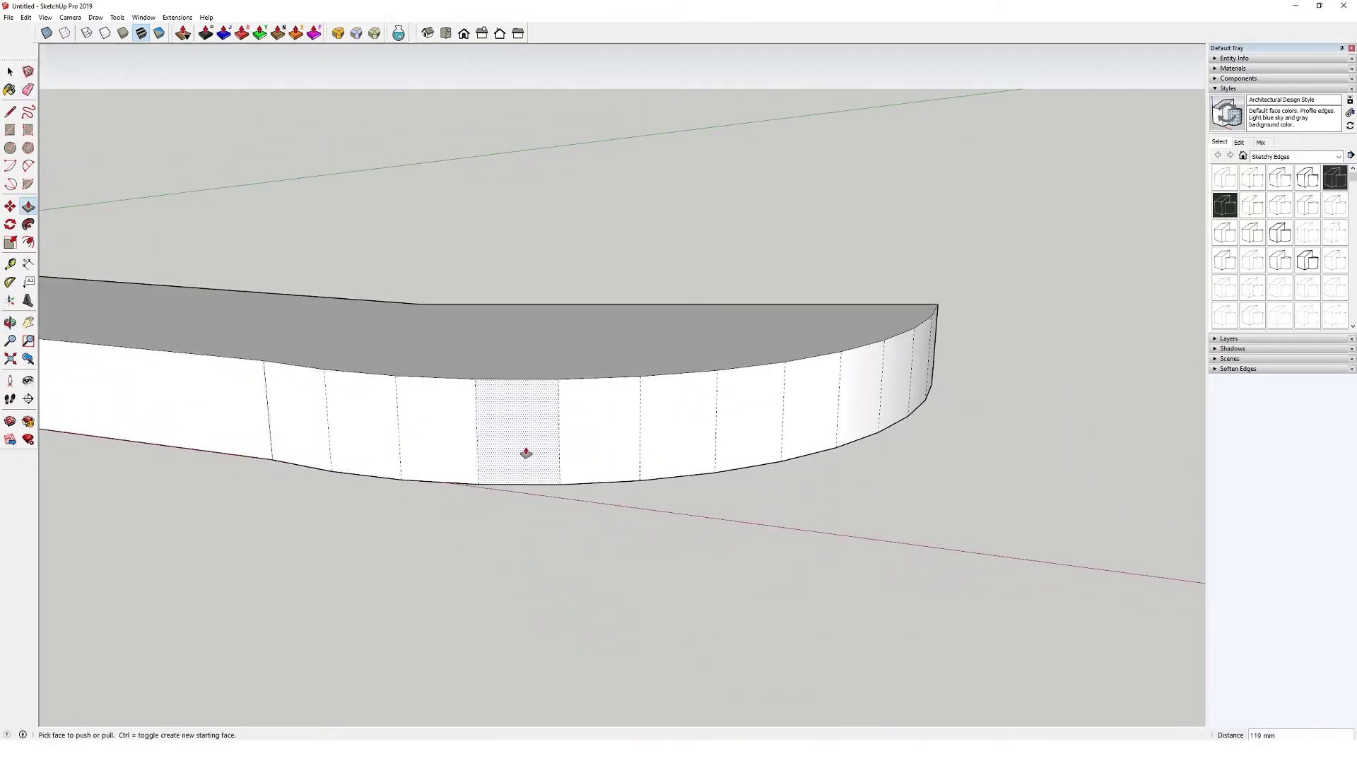
pyautogui.moveTo(527, 455); pyautogui.dragTo(665, 381, button='middle')
# Step: Draw a large rectangle on the ground behind the curved-end strip
pyautogui.scroll(-2, 495, 429)
pyautogui.scroll(-2, 414, 430)
pyautogui.scroll(-2, 564, 449)
pyautogui.scroll(-2, 552, 445)
pyautogui.press('r')
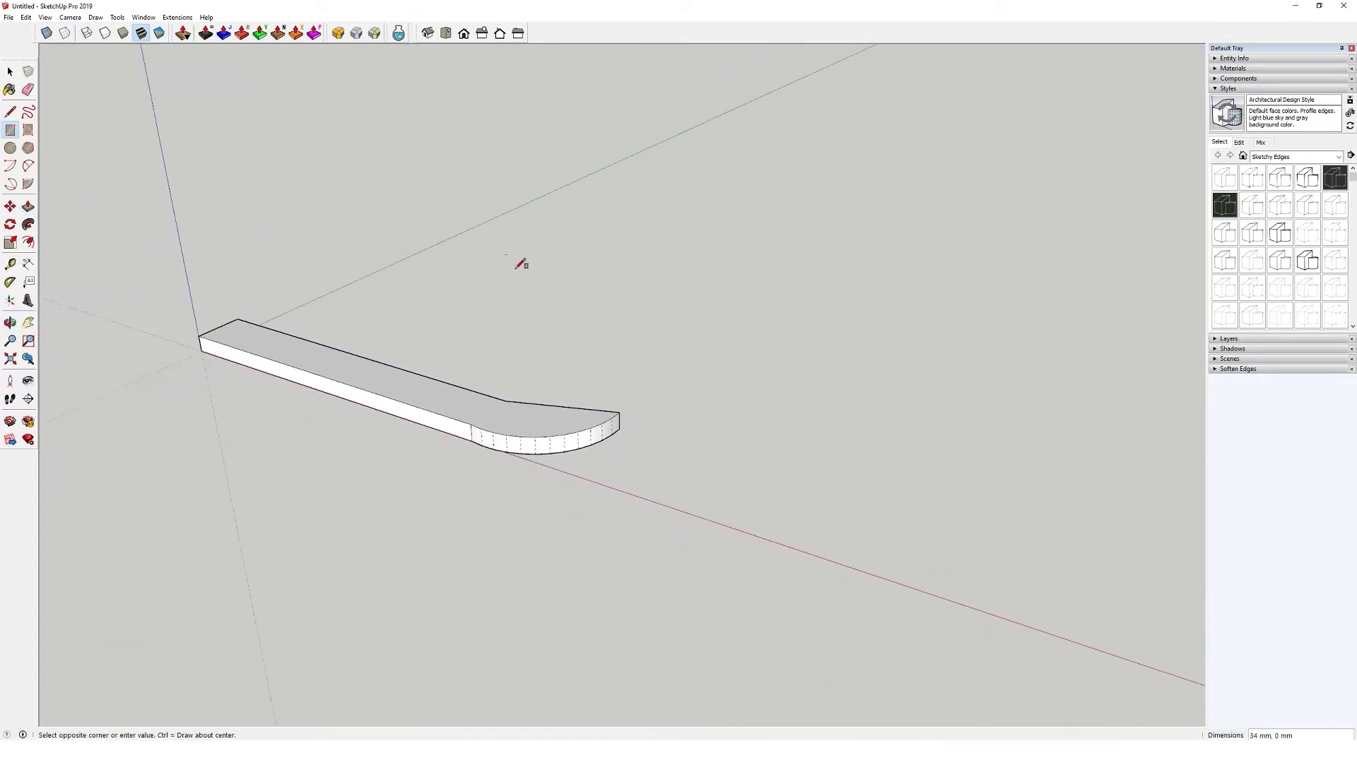
pyautogui.click(506, 243)
pyautogui.click(902, 203)
# Step: Extrude the rectangle upward about 1359 mm into a box
pyautogui.scroll(-1, 730, 230)
pyautogui.press('p')
pyautogui.click(696, 256)
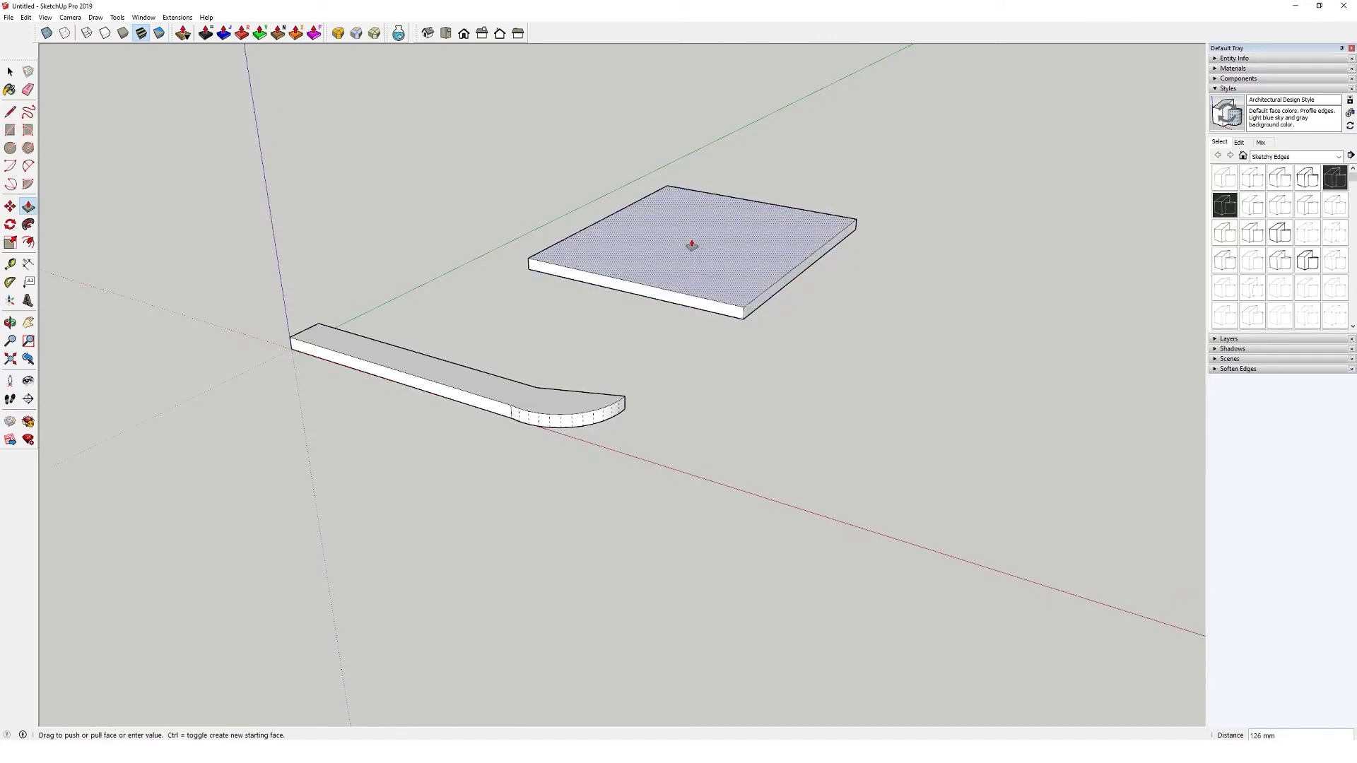
pyautogui.click(689, 134)
pyautogui.moveTo(680, 240); pyautogui.dragTo(714, 162, button='middle')
# Step: Examine the segmented faces of the strip's curved end beside the flat-sided box
pyautogui.scroll(2, 667, 303)
pyautogui.scroll(2, 615, 381)
pyautogui.moveTo(611, 322); pyautogui.dragTo(357, 438, button='middle')
pyautogui.scroll(-2, 660, 287)
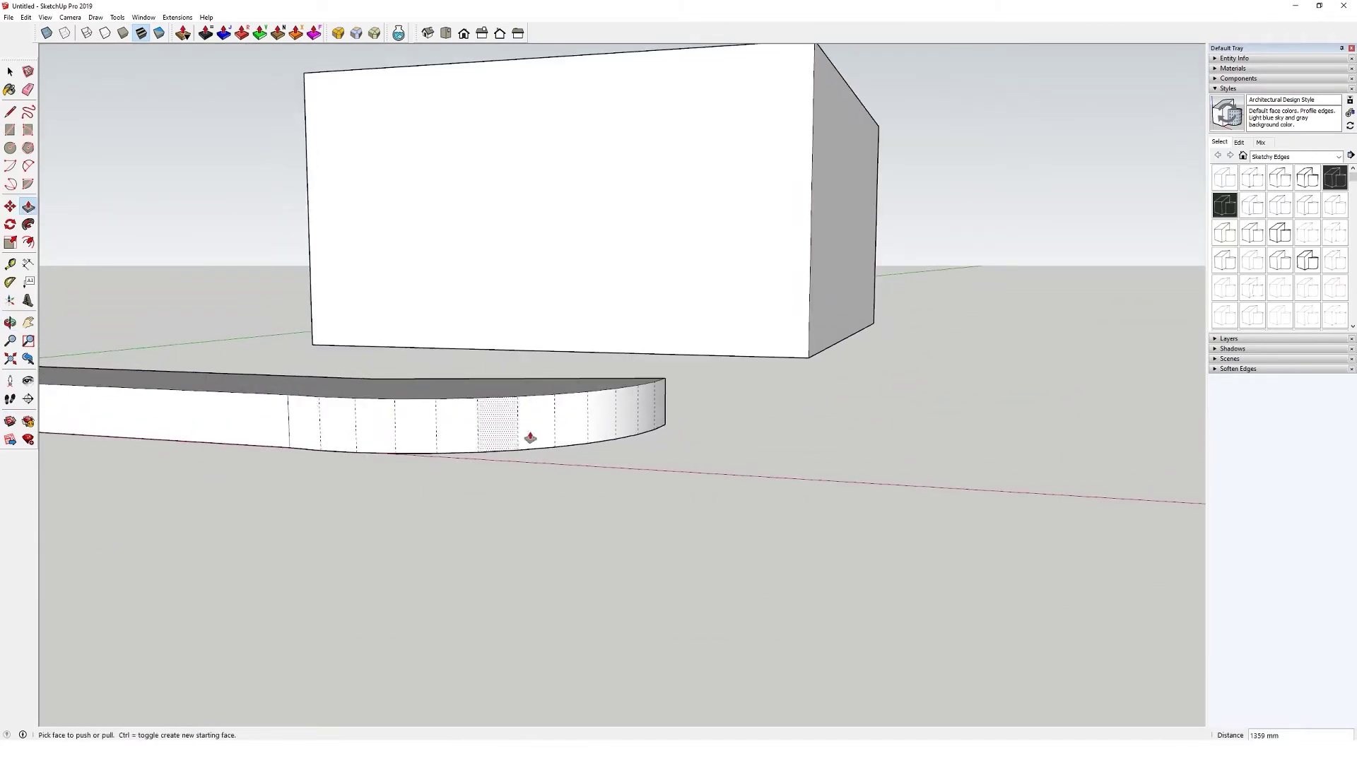
pyautogui.scroll(-2, 557, 421)
pyautogui.moveTo(557, 421); pyautogui.dragTo(527, 355, button='middle')
pyautogui.scroll(-1, 527, 355)
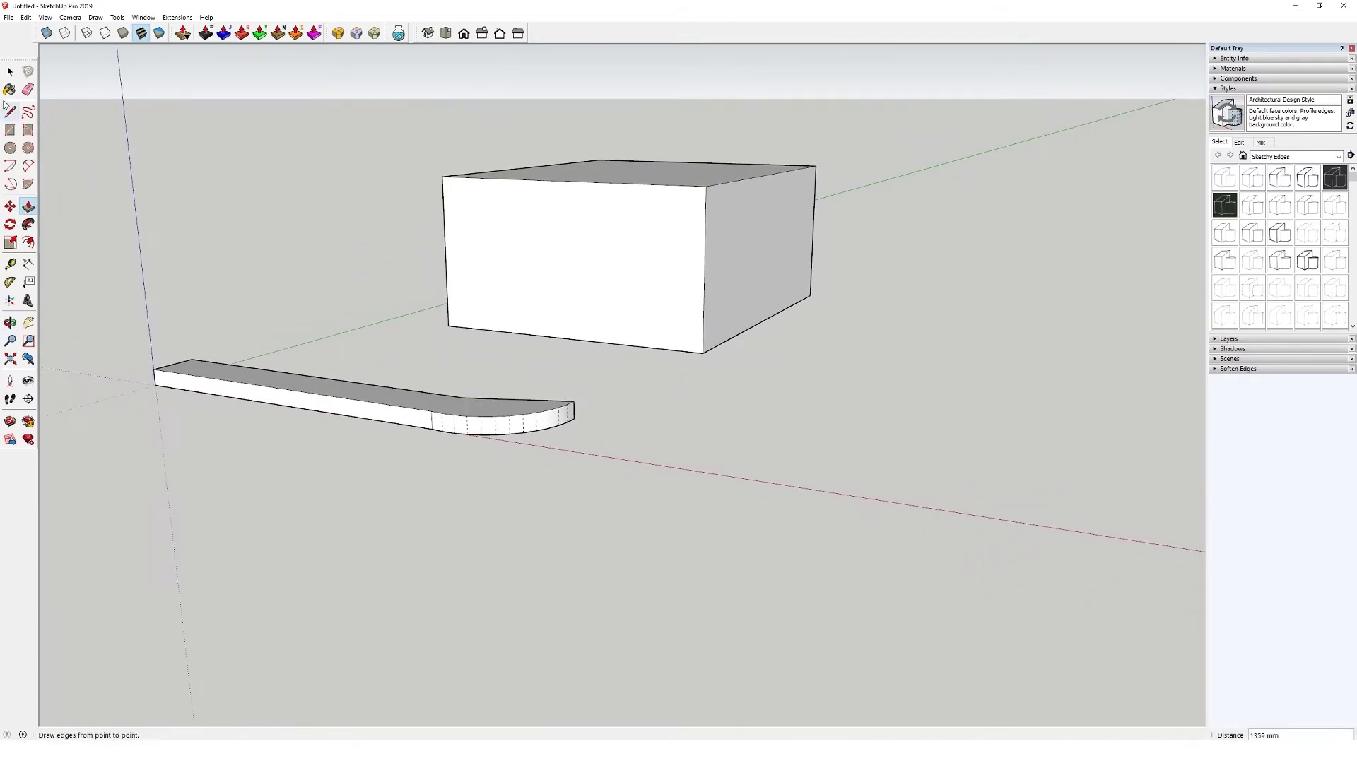
# Step: Select the curved-end strip and the box and delete both
pyautogui.click(10, 71)
pyautogui.scroll(-1, 283, 267)
pyautogui.moveTo(109, 159); pyautogui.dragTo(789, 571)
pyautogui.press('Delete')
pyautogui.moveTo(718, 566); pyautogui.dragTo(443, 413, button='middle')
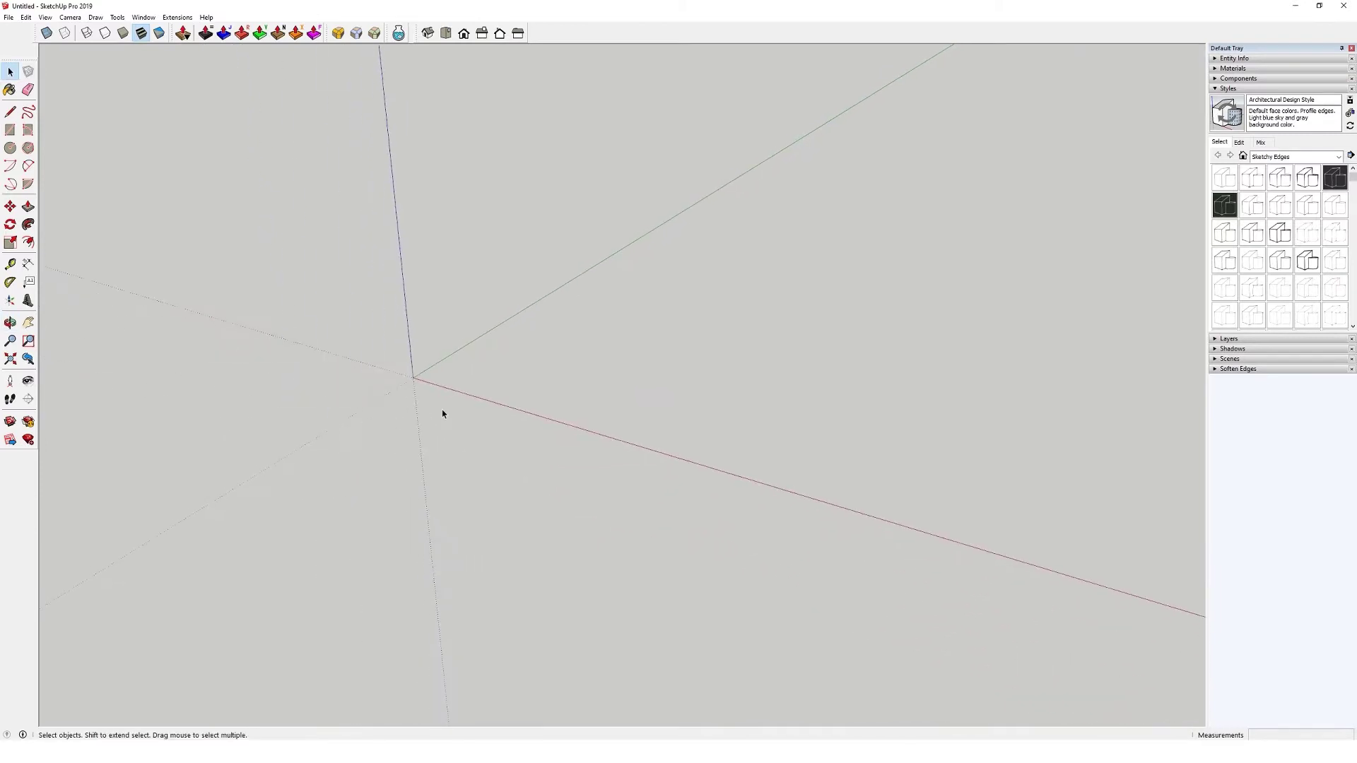
# Step: Draw a 60-segment half-circle arc from the origin along the green axis with a bulge of about 420 mm
pyautogui.press('c')
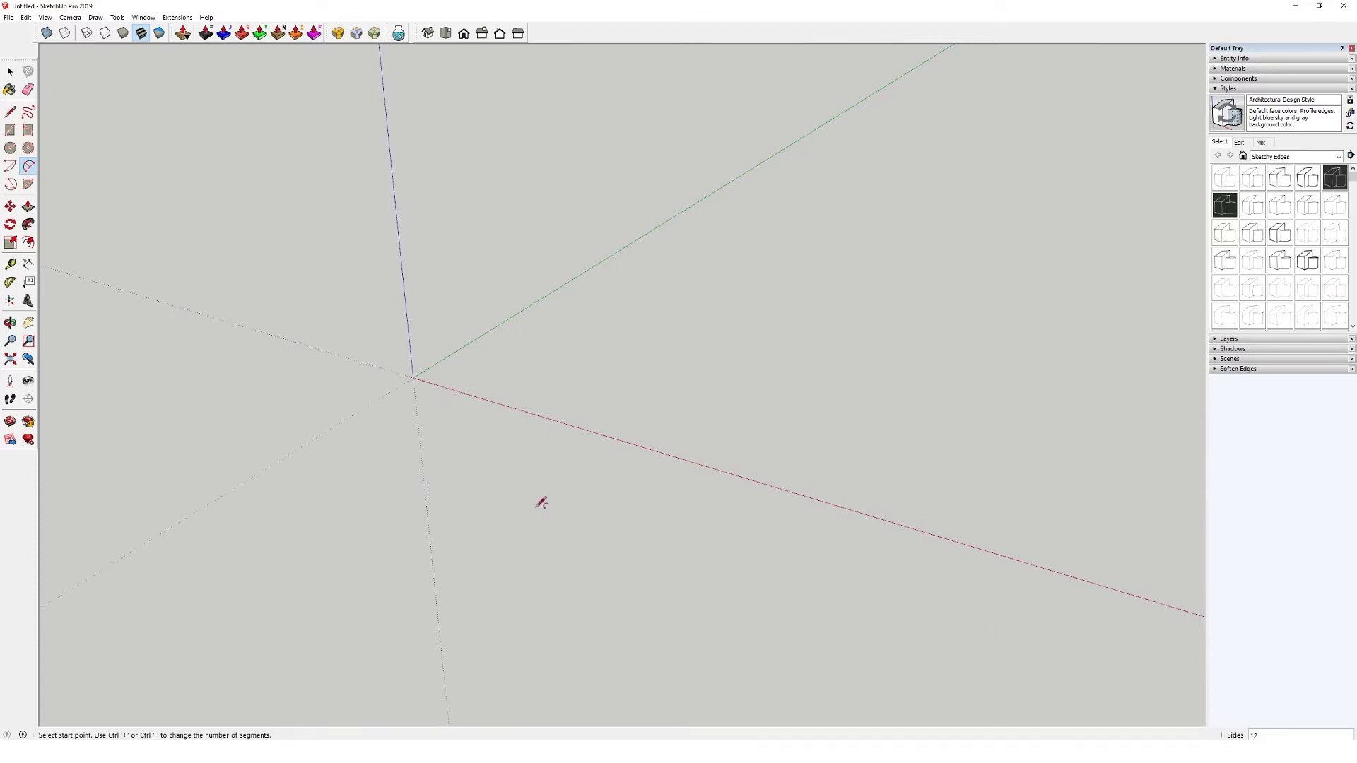
pyautogui.press('l')
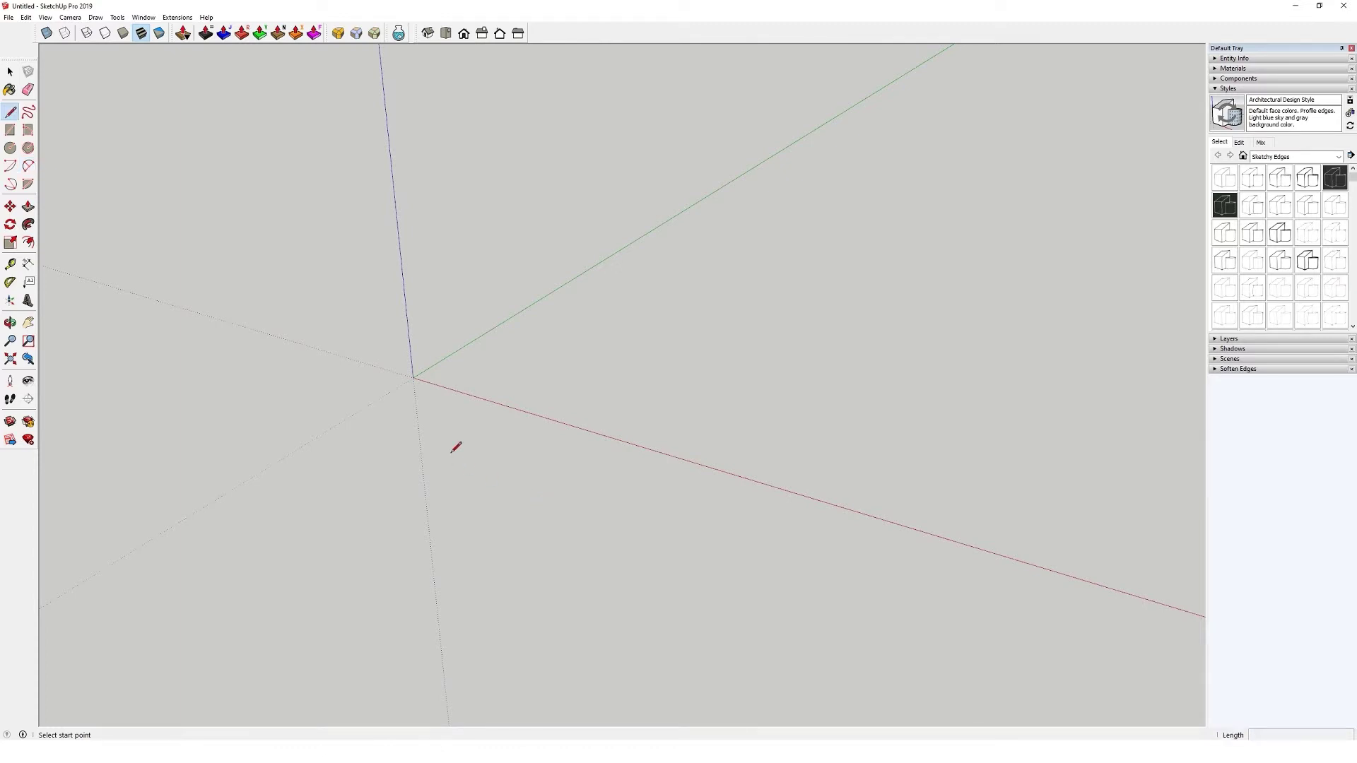
pyautogui.press('a')
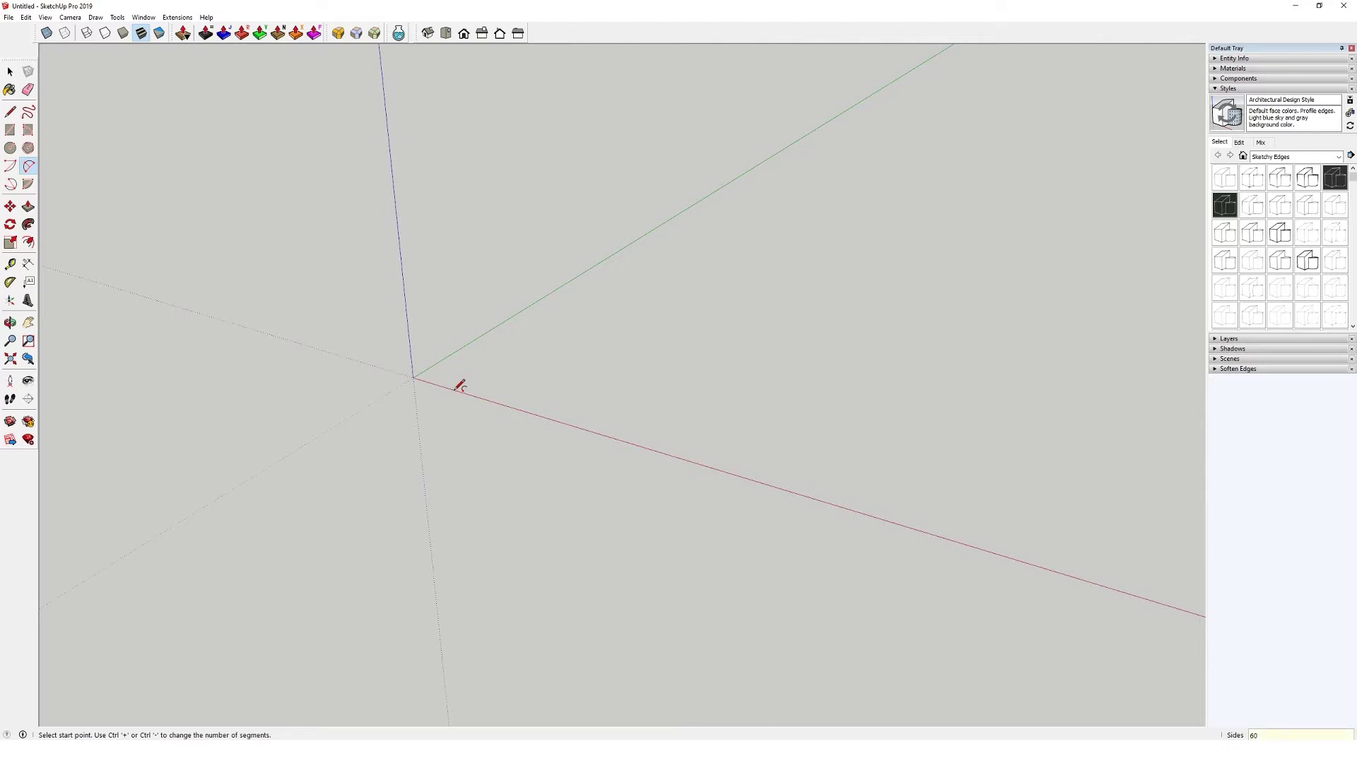
pyautogui.click(413, 378)
pyautogui.click(624, 245)
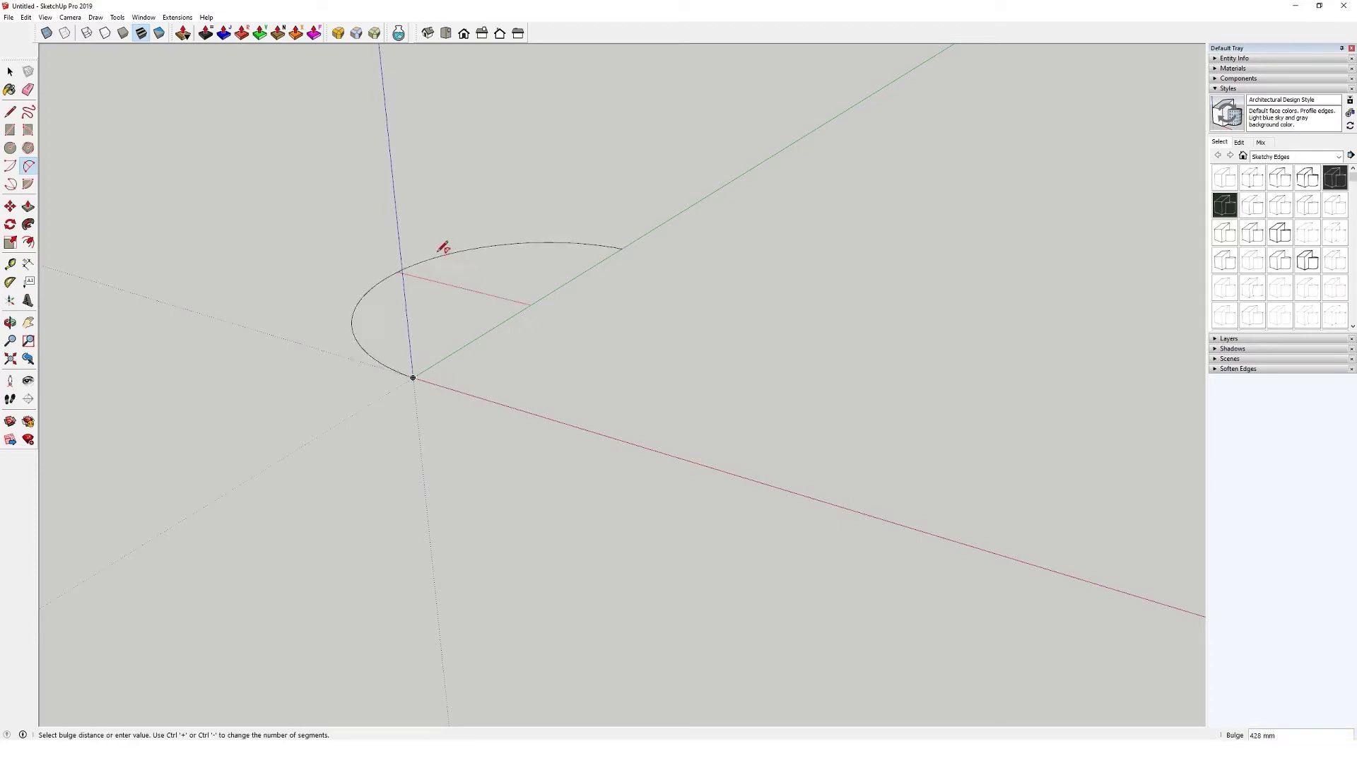
pyautogui.click(447, 247)
# Step: Close the arc with a straight edge between its endpoints and extrude the half-circle face about 37 mm upward
pyautogui.moveTo(447, 248)
pyautogui.mouseDown(button='middle')
pyautogui.moveTo(539, 340)
pyautogui.moveTo(551, 376)
pyautogui.mouseUp(button='middle')
pyautogui.click(536, 436)
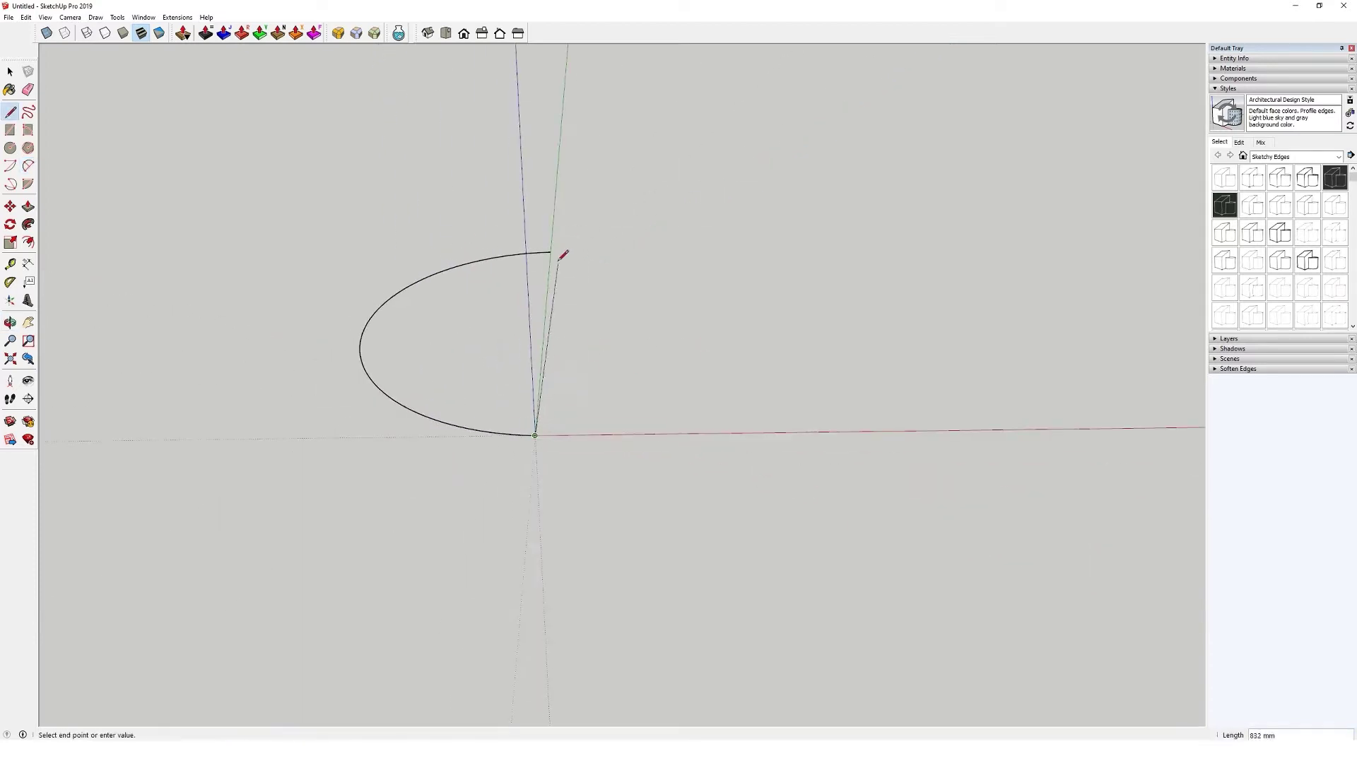
pyautogui.click(551, 252)
pyautogui.moveTo(550, 251); pyautogui.dragTo(424, 412, button='middle')
pyautogui.press('p')
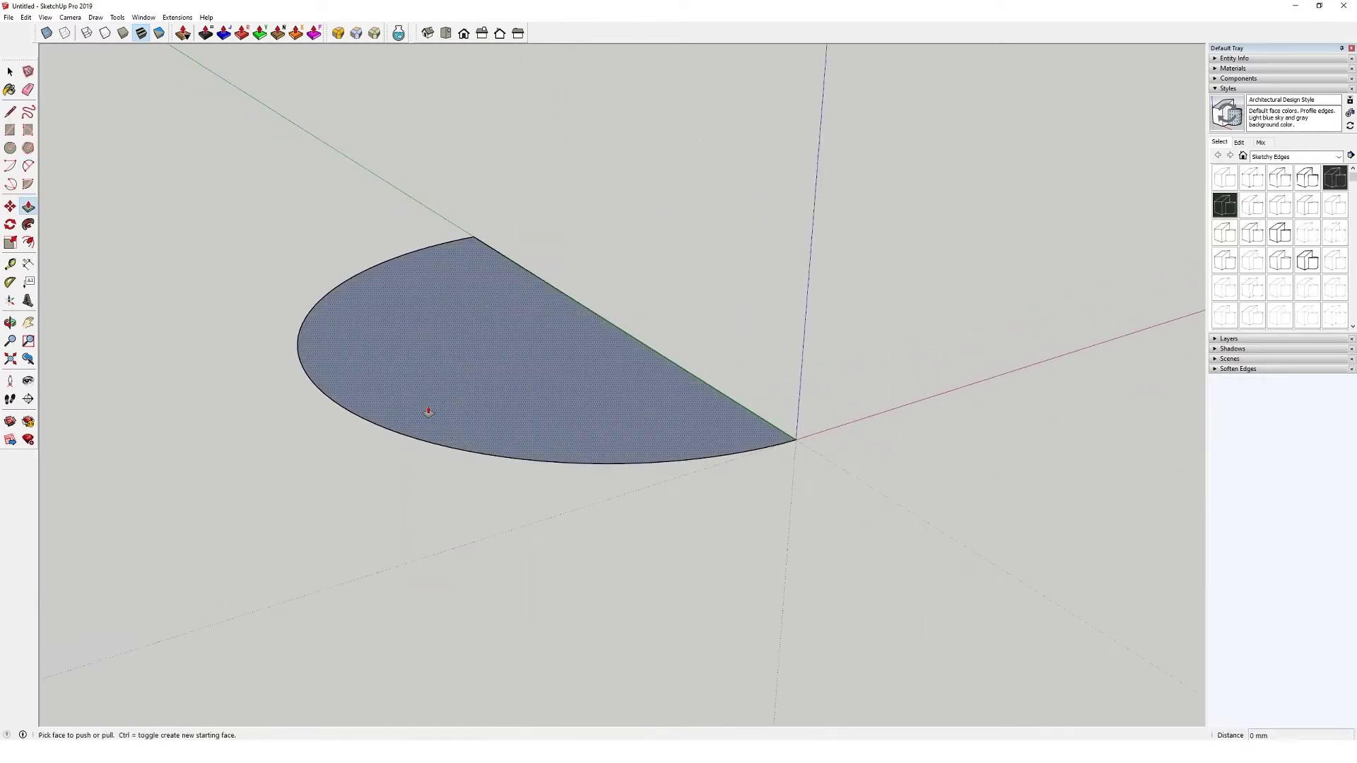
pyautogui.click(424, 412)
pyautogui.click(419, 385)
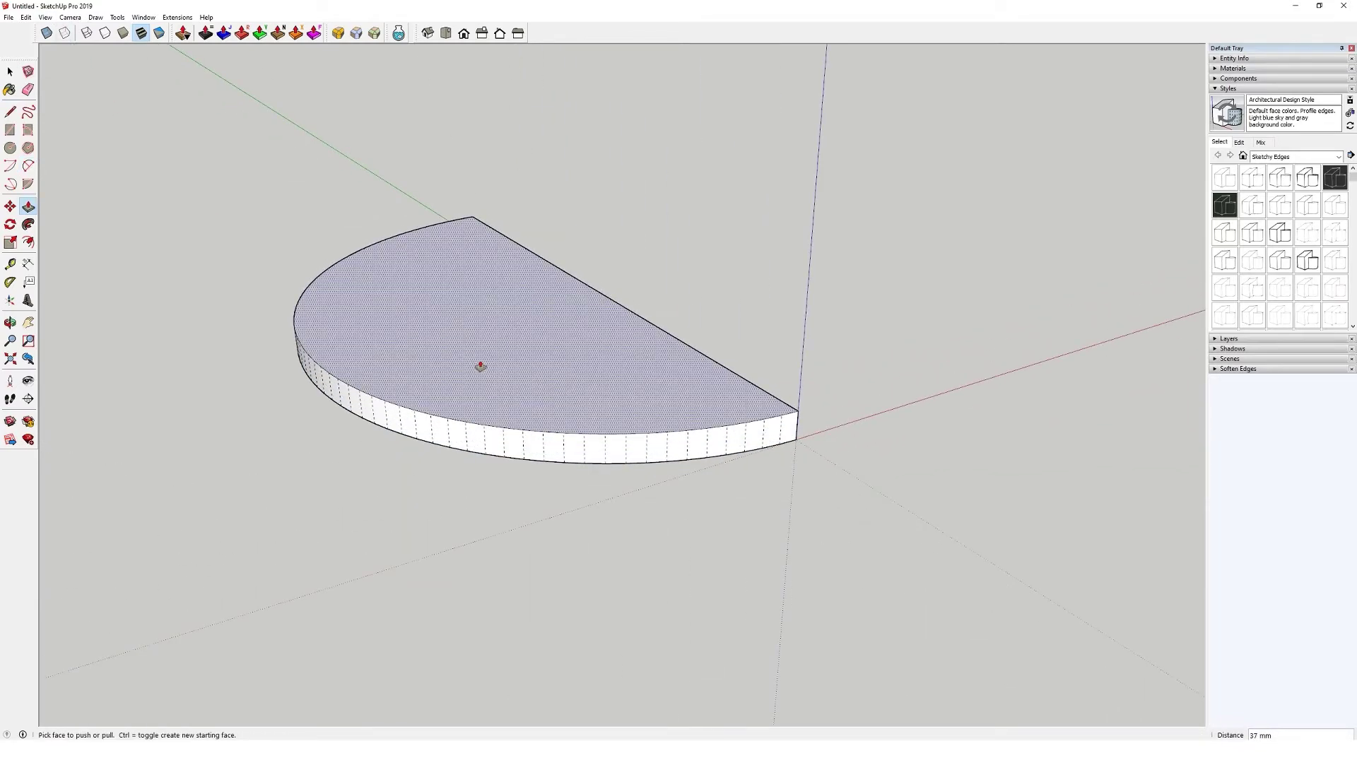
# Step: Examine the narrow segments along the curved side of the half-circle slab
pyautogui.moveTo(479, 367); pyautogui.dragTo(503, 336, button='middle')
pyautogui.scroll(3, 495, 343)
pyautogui.scroll(2, 510, 427)
pyautogui.scroll(-2, 403, 424)
pyautogui.scroll(-1, 370, 417)
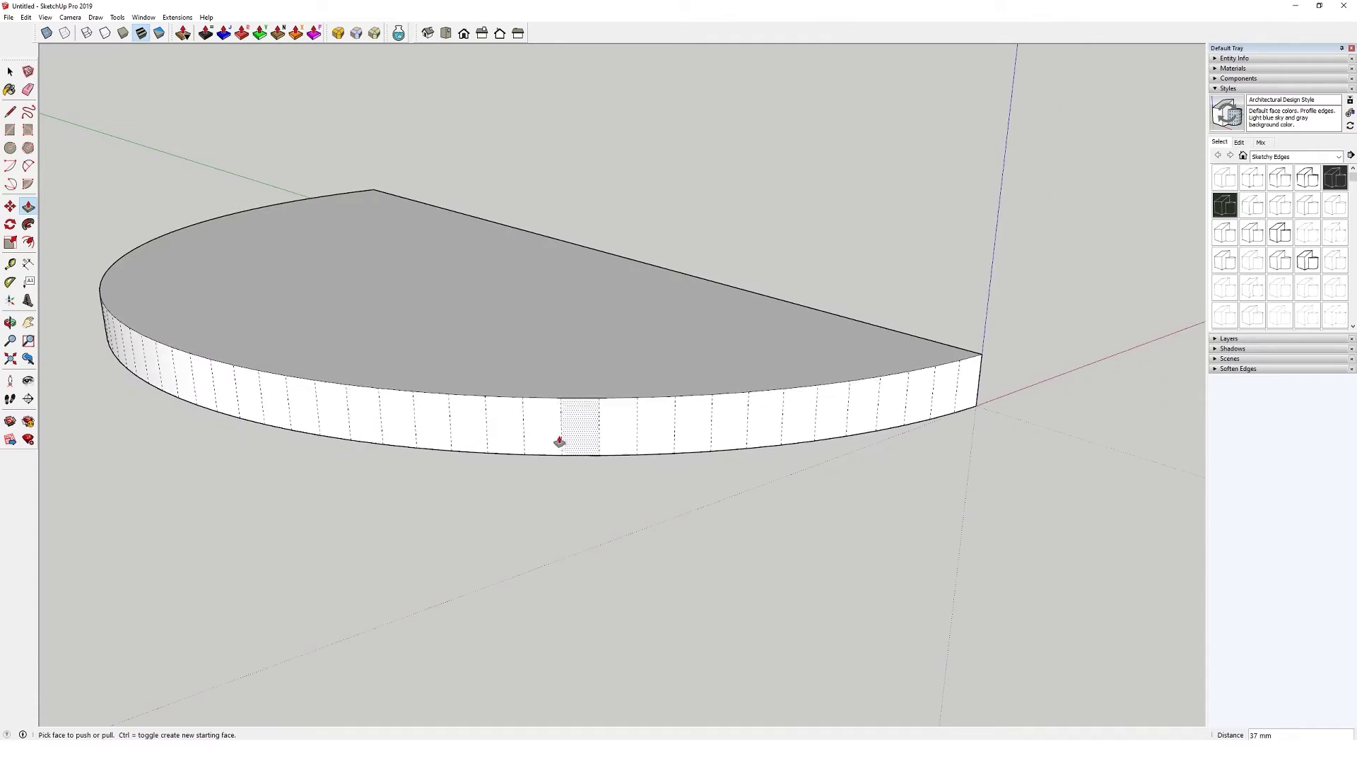
pyautogui.scroll(-3, 392, 333)
pyautogui.scroll(2, 197, 463)
pyautogui.scroll(1, 369, 372)
pyautogui.scroll(-4, 451, 263)
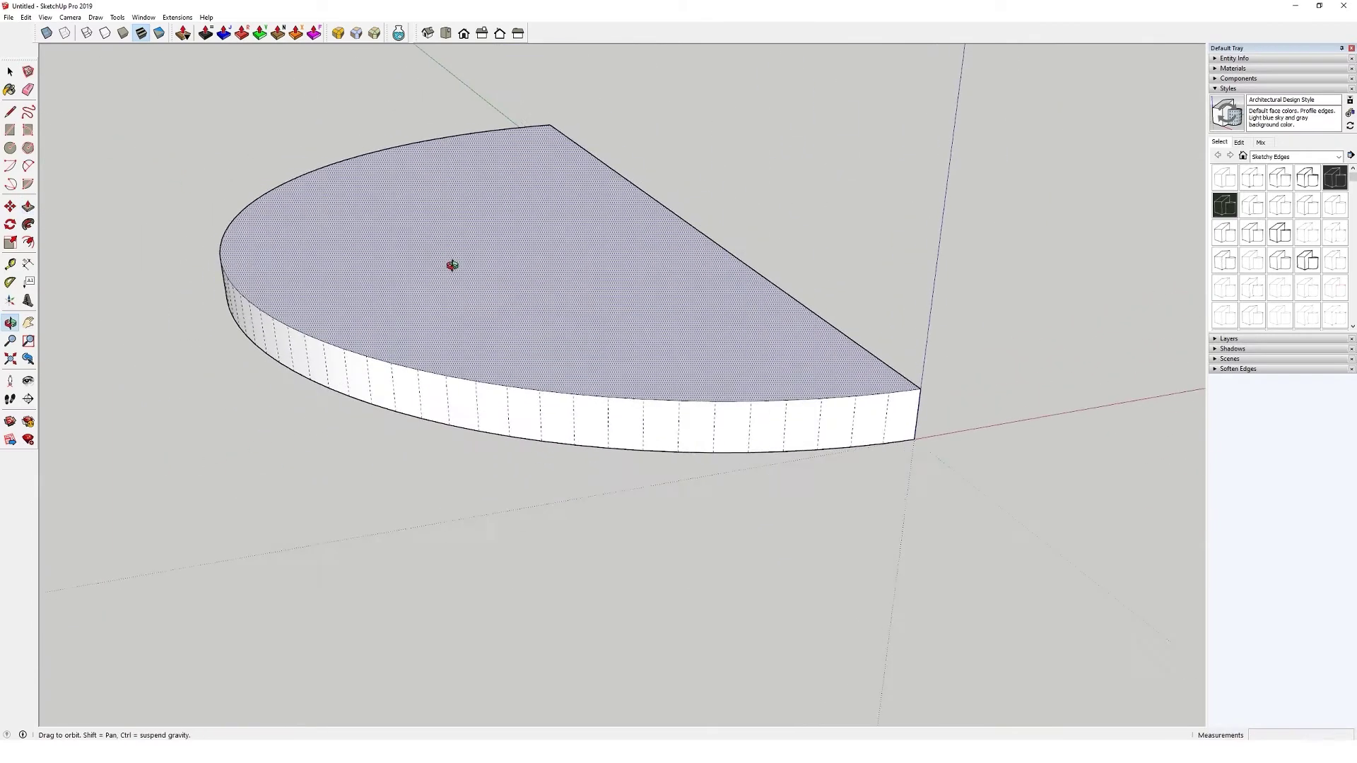
# Step: Select the whole half-circle slab and delete it
pyautogui.press('space')
pyautogui.scroll(-2, 212, 153)
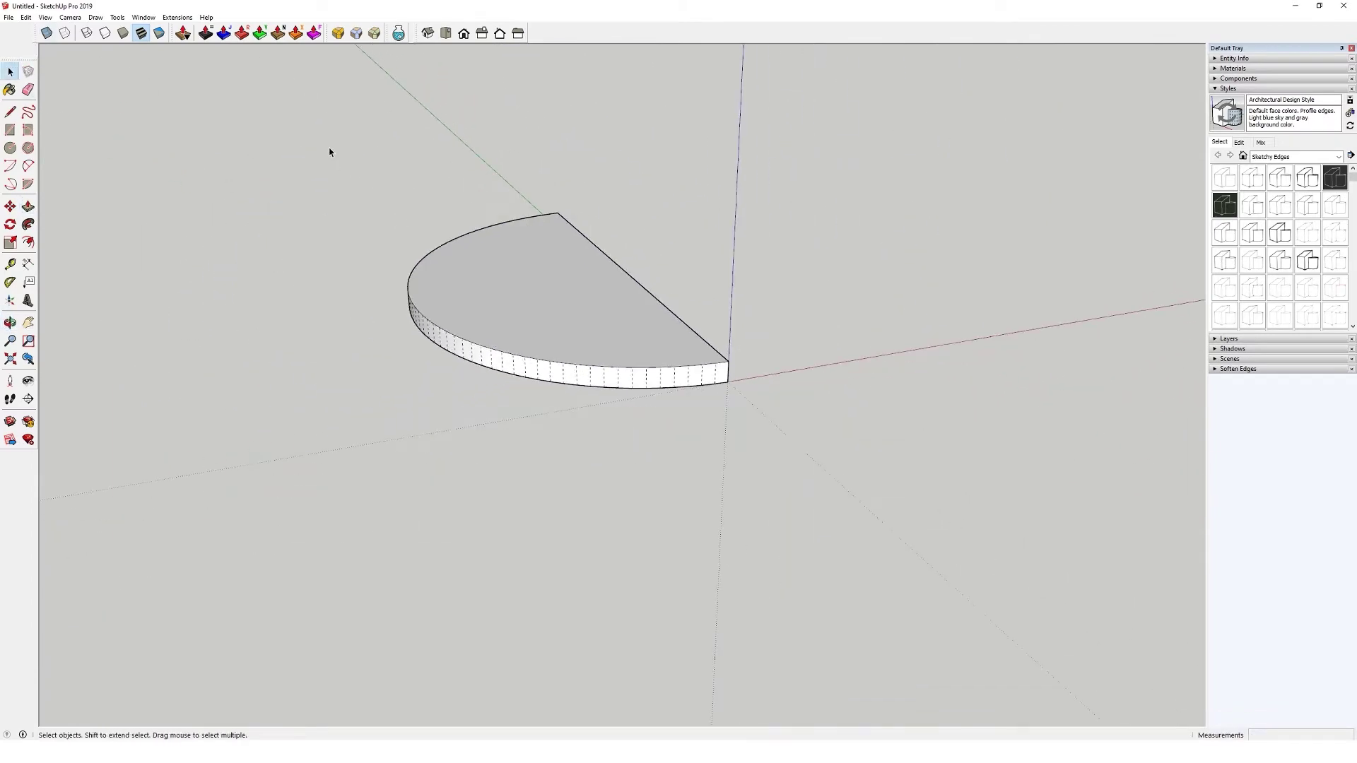
pyautogui.moveTo(330, 151); pyautogui.dragTo(731, 491)
pyautogui.press('Delete')
pyautogui.moveTo(804, 539); pyautogui.dragTo(454, 424, button='middle')
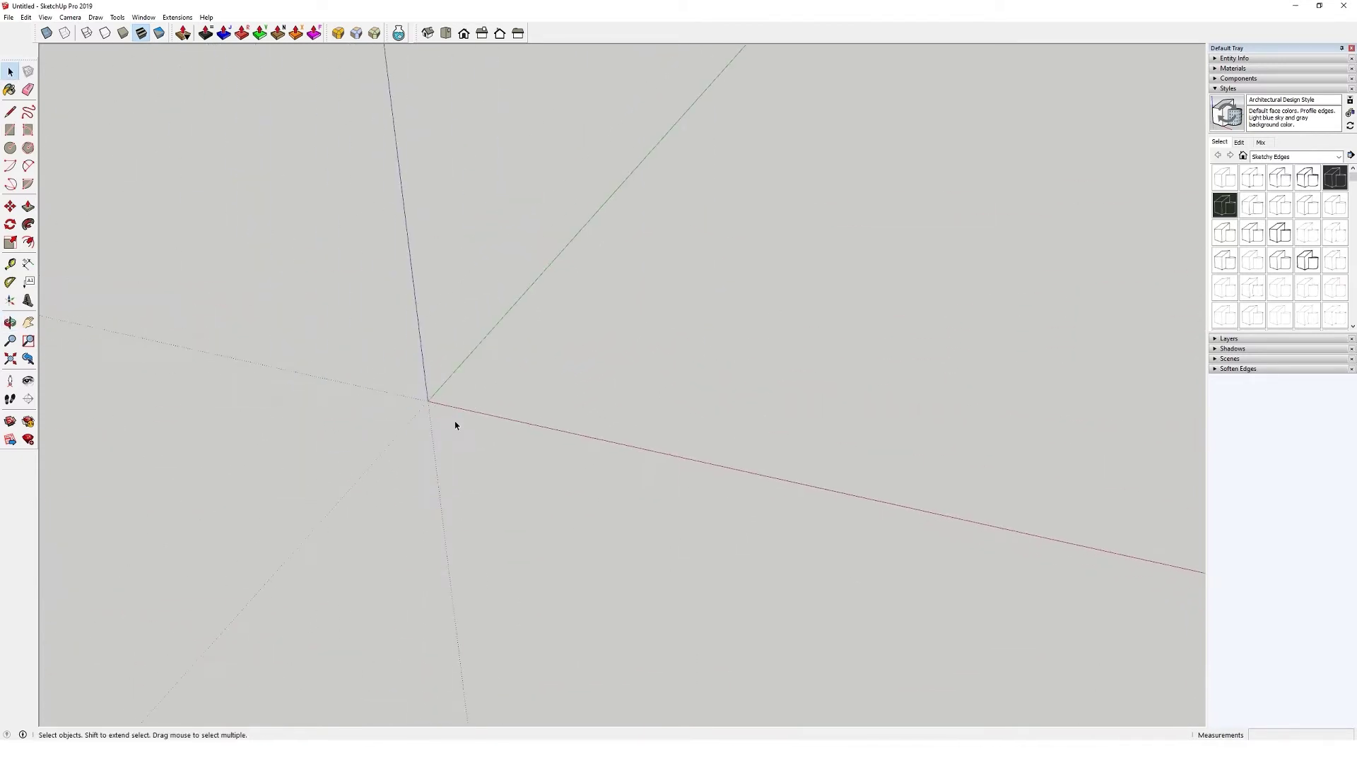
# Step: Draw a circle with a raised number of sides, centred on the origin
pyautogui.press('c')
pyautogui.scroll(2, 423, 389)
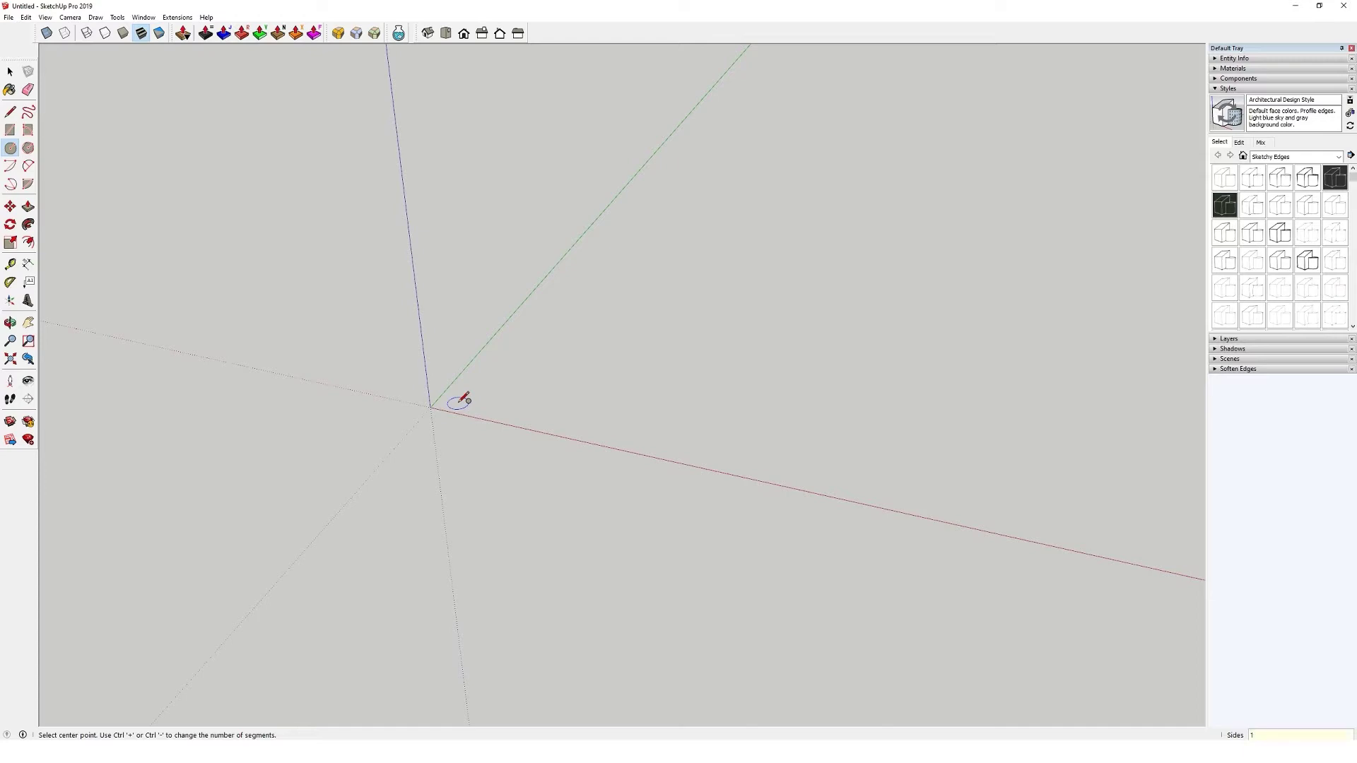
pyautogui.click(430, 408)
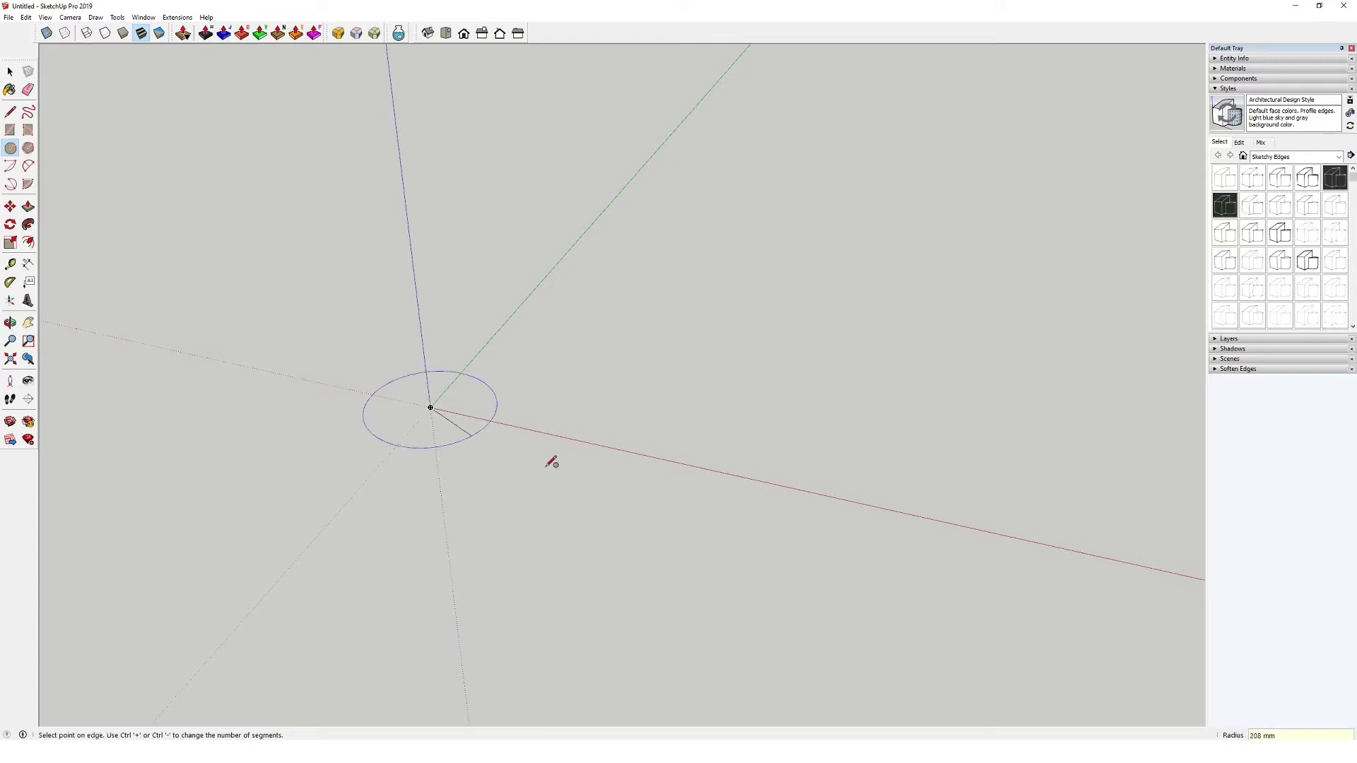
pyautogui.click(621, 478)
# Step: Extrude the origin-centred circle 30 mm upward into a disc
pyautogui.press('p')
pyautogui.click(521, 500)
pyautogui.write('30')
pyautogui.press('Return')
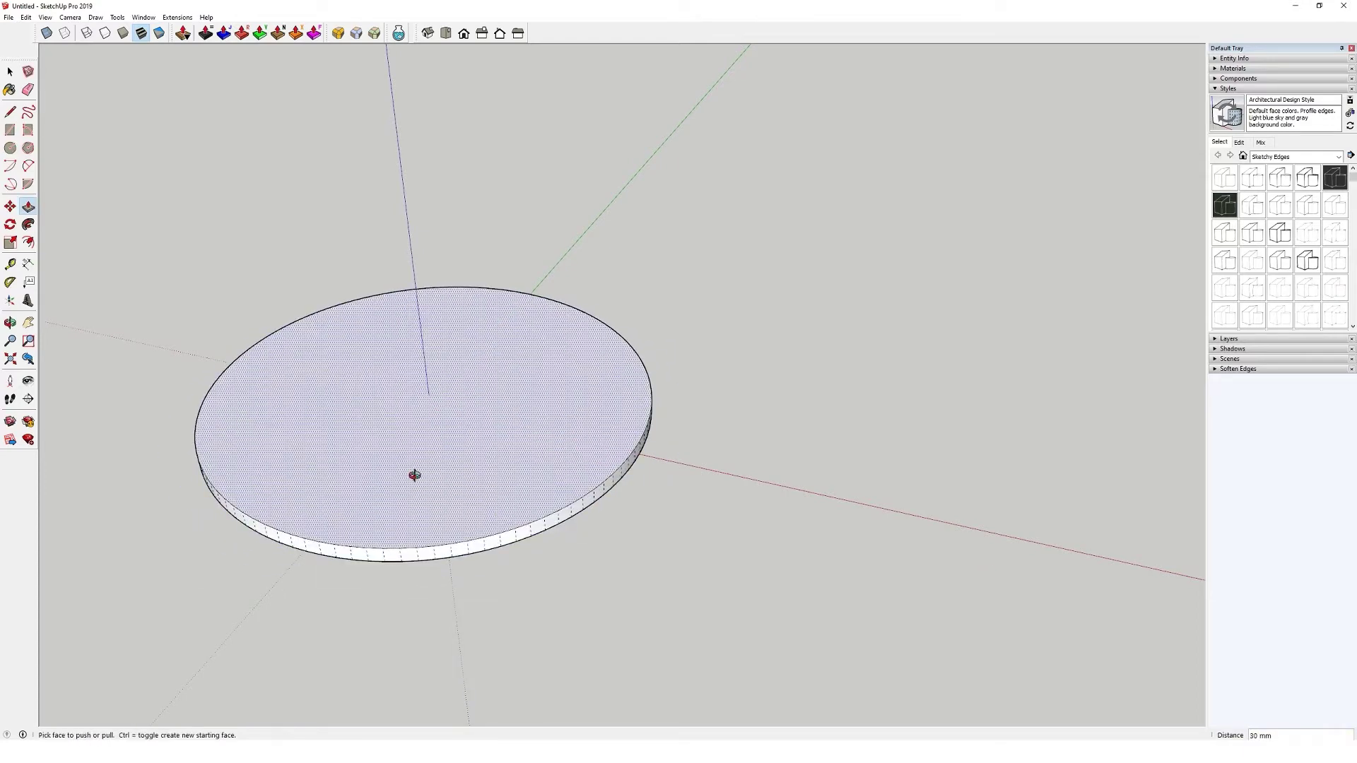
pyautogui.moveTo(415, 476); pyautogui.dragTo(224, 382, button='middle')
pyautogui.scroll(3, 330, 417)
pyautogui.moveTo(330, 422); pyautogui.dragTo(435, 443, button='middle')
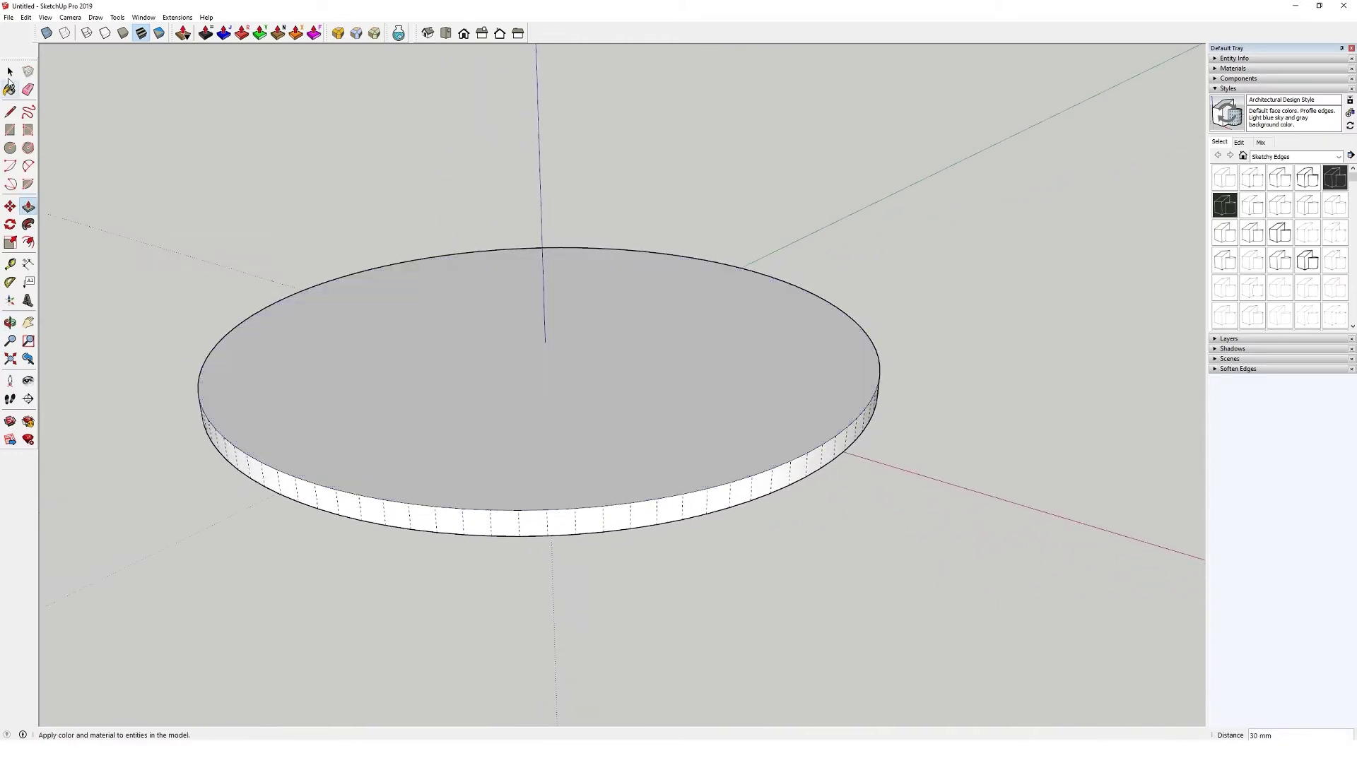
# Step: Select the whole origin-centred disc and delete it
pyautogui.click(10, 71)
pyautogui.scroll(-5, 573, 412)
pyautogui.moveTo(225, 252); pyautogui.dragTo(771, 487)
pyautogui.scroll(3, 532, 455)
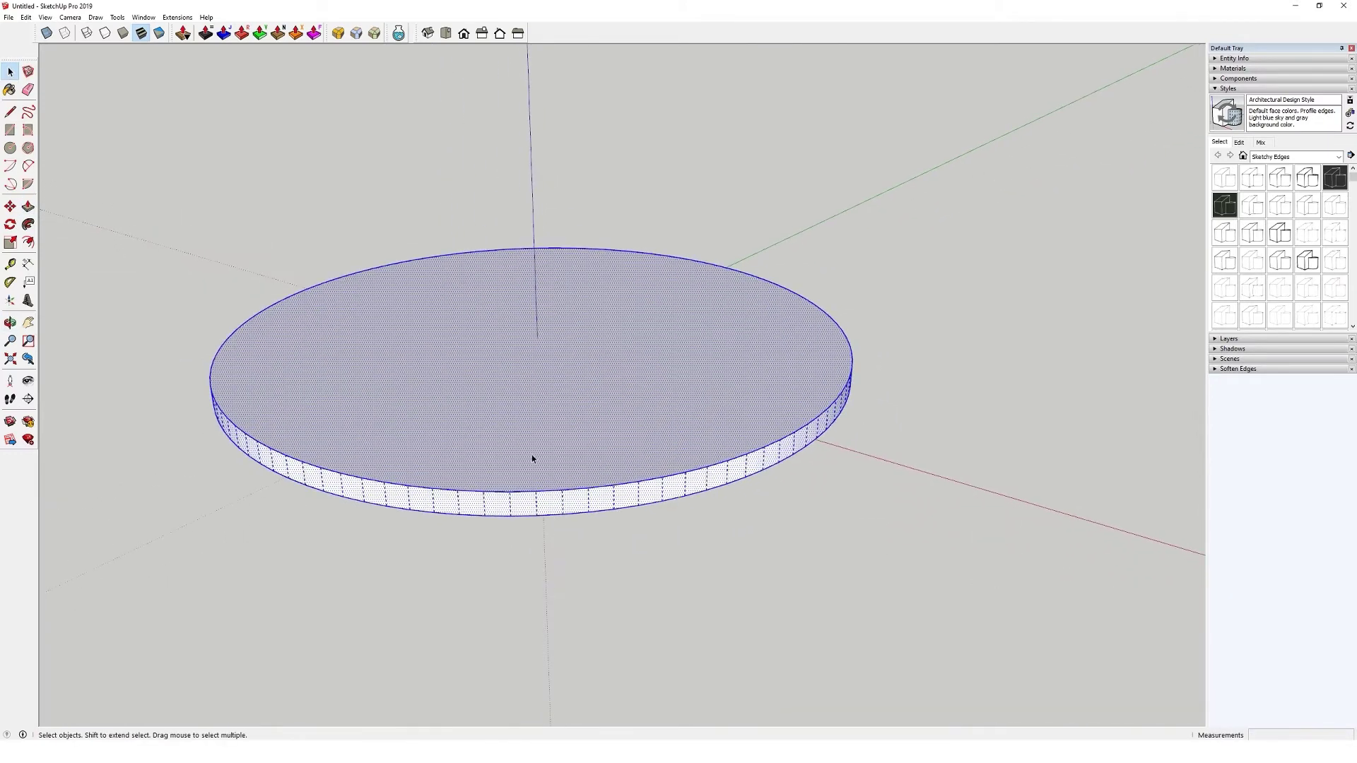
pyautogui.scroll(-2, 520, 446)
pyautogui.scroll(4, 507, 434)
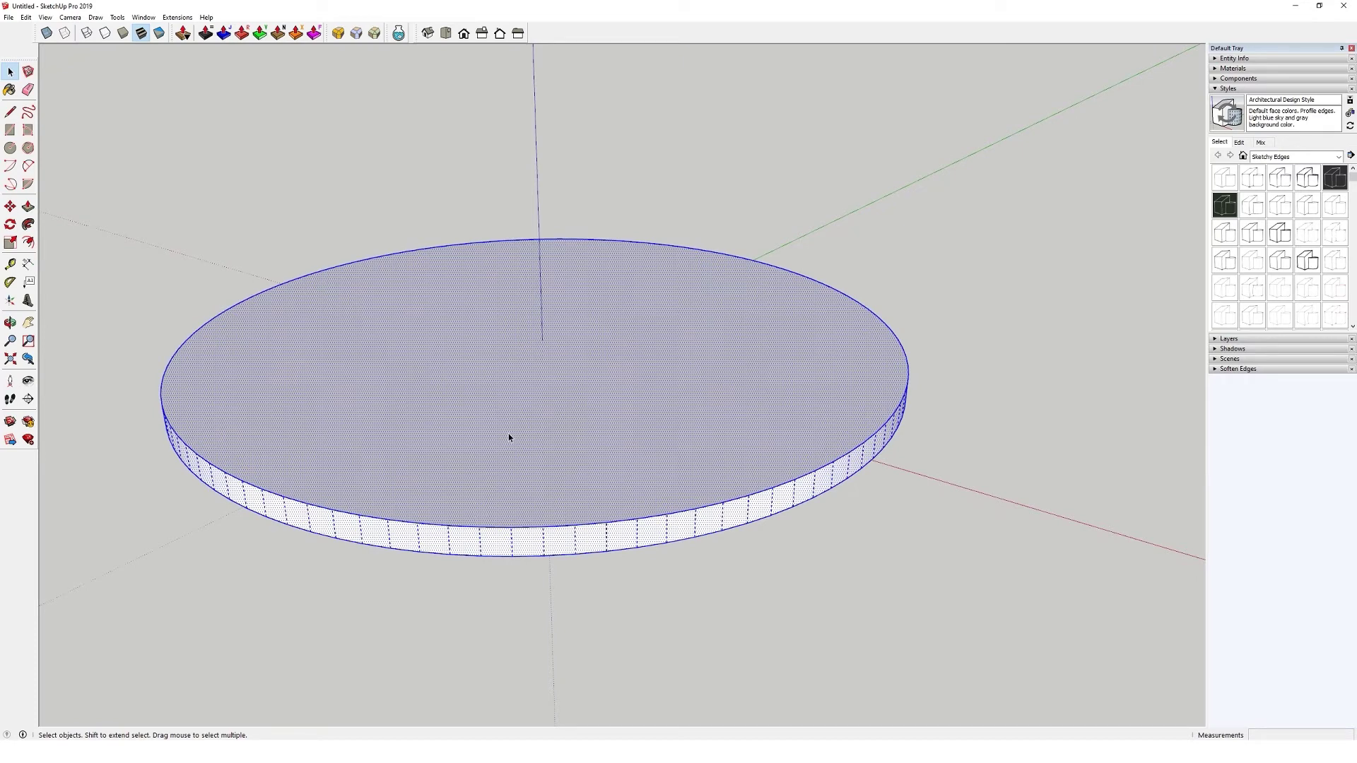
pyautogui.scroll(-2, 557, 470)
pyautogui.scroll(2, 404, 486)
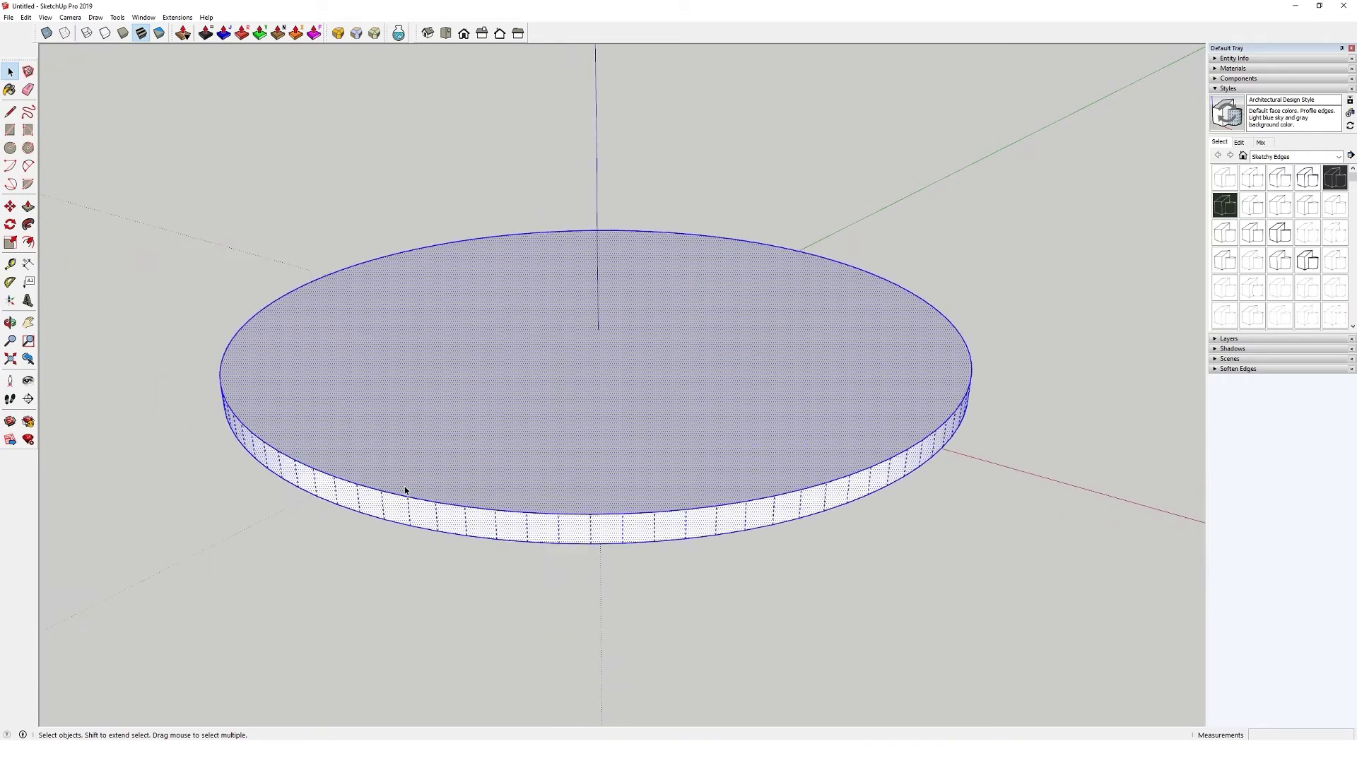
pyautogui.scroll(-2, 467, 460)
pyautogui.moveTo(417, 378); pyautogui.dragTo(381, 468, button='middle')
pyautogui.moveTo(564, 421); pyautogui.dragTo(595, 394, button='middle')
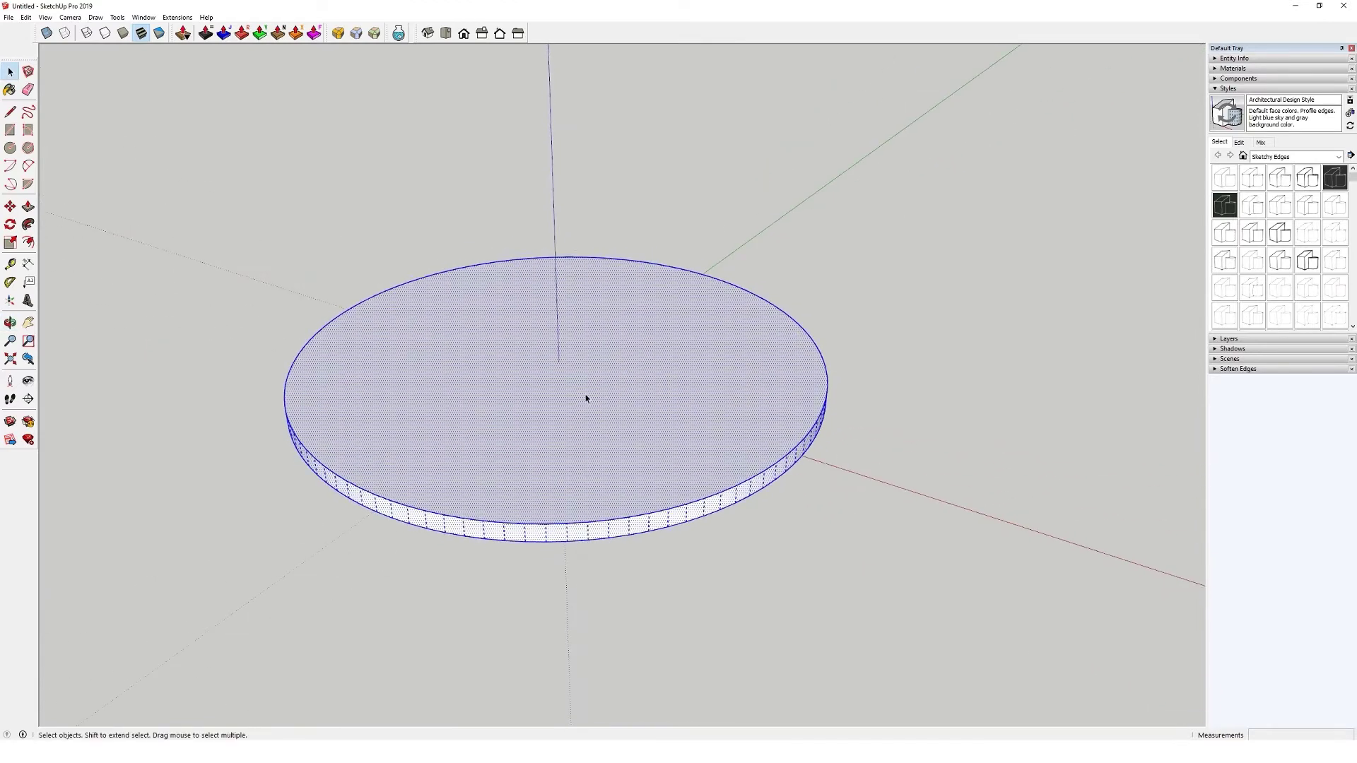
pyautogui.scroll(-1, 558, 404)
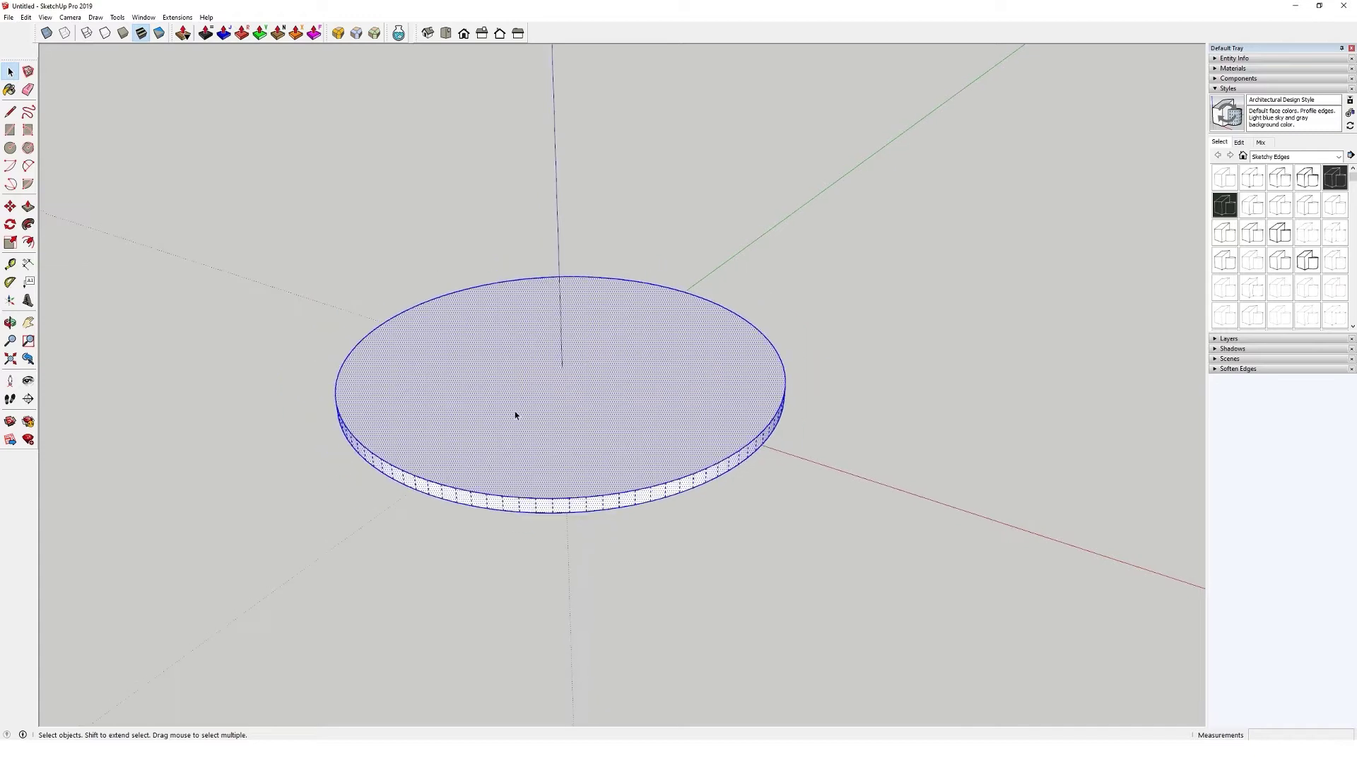
pyautogui.scroll(2, 510, 415)
pyautogui.press('Delete')
# Step: Draw a ground-plane rectangle from the origin, about 506 mm along the red axis by 203 mm along the green
pyautogui.moveTo(506, 414); pyautogui.dragTo(388, 360, button='middle')
pyautogui.scroll(-3, 506, 391)
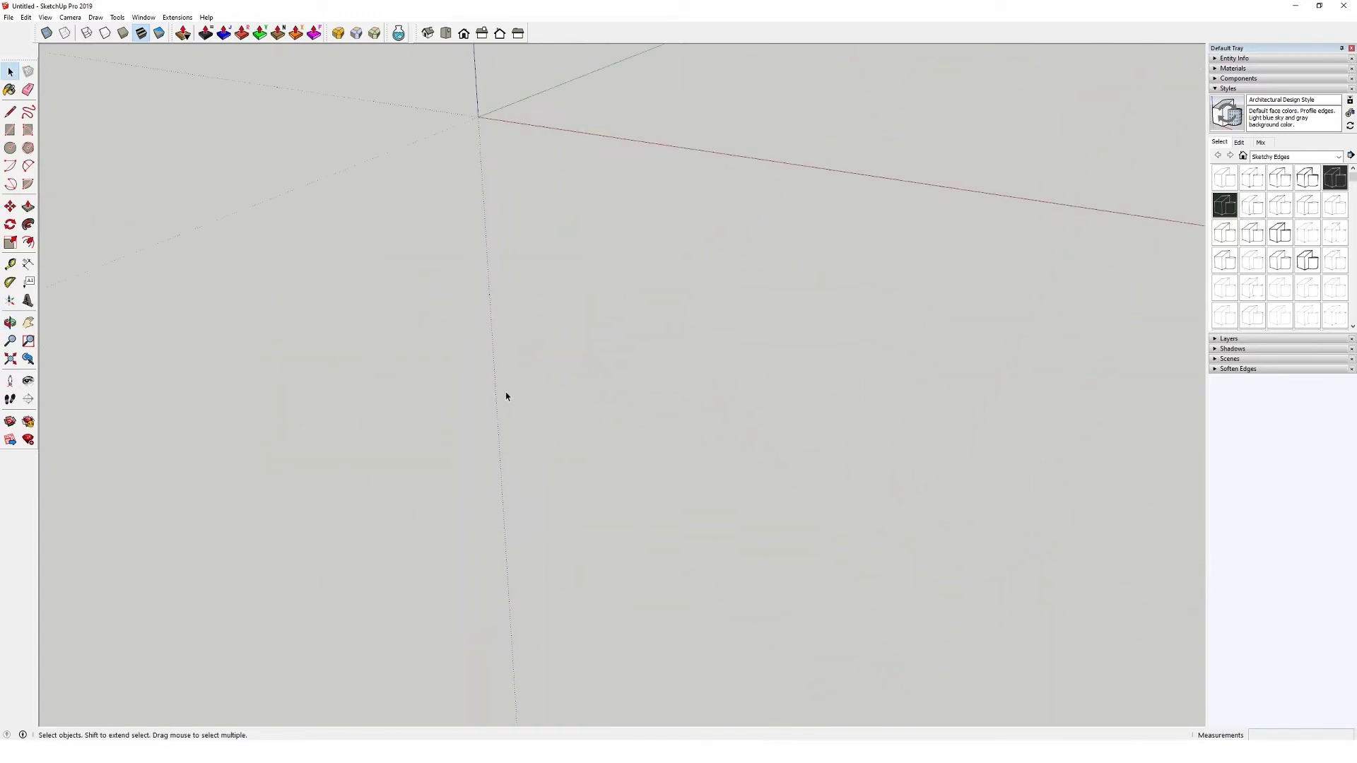
pyautogui.keyDown('shift'); pyautogui.moveTo(551, 255); pyautogui.dragTo(474, 412, button='middle'); pyautogui.keyUp('shift')
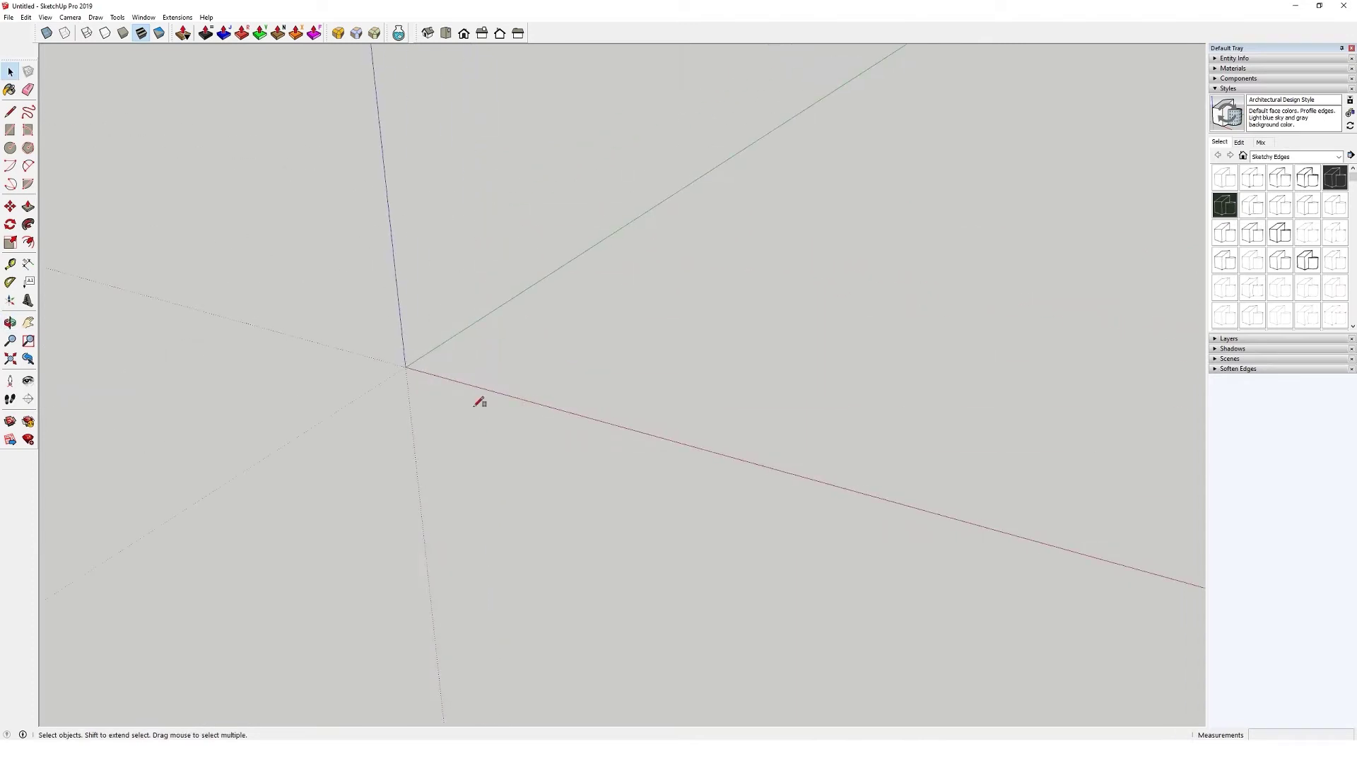
pyautogui.press('r')
pyautogui.click(405, 367)
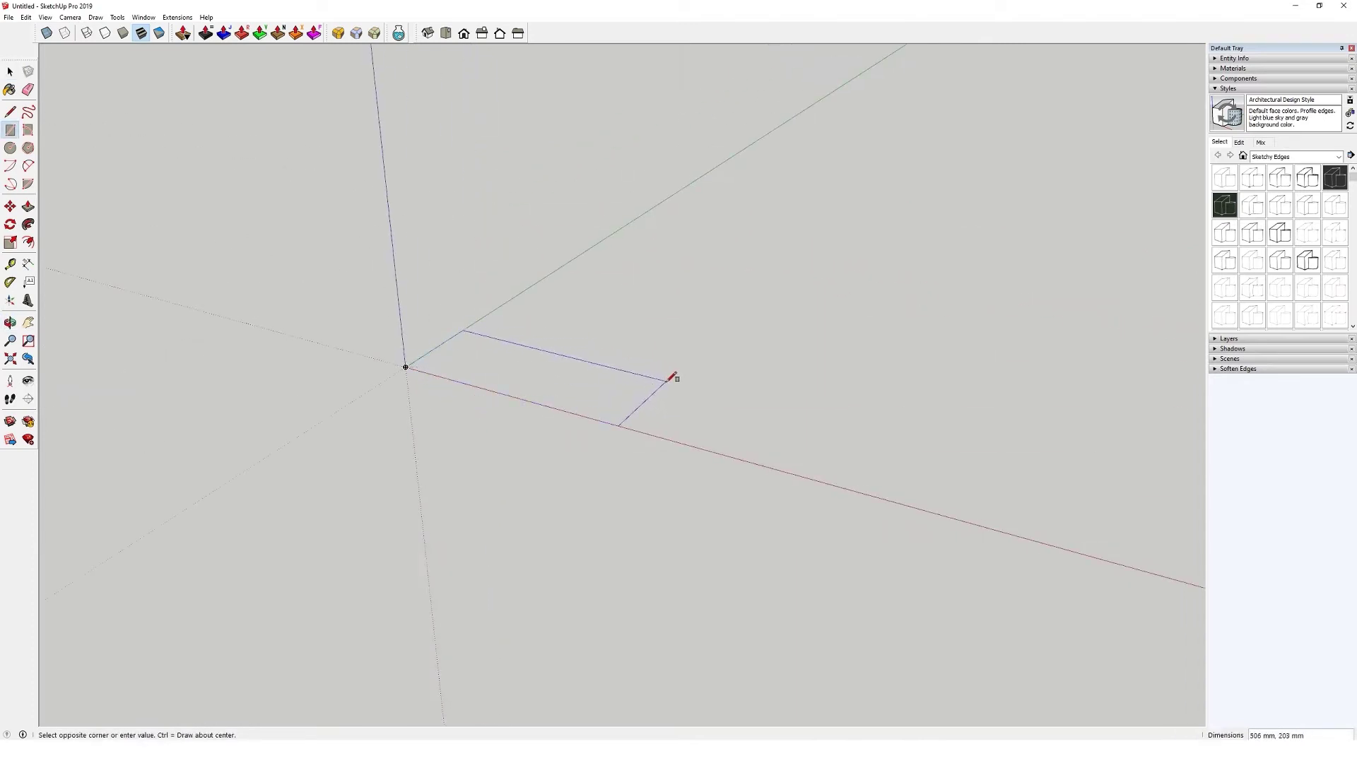
pyautogui.click(666, 381)
pyautogui.scroll(3, 566, 385)
pyautogui.moveTo(578, 387); pyautogui.dragTo(543, 387, button='middle')
# Step: Extrude the rectangle about 66 mm upward into a slab
pyautogui.click(10, 71)
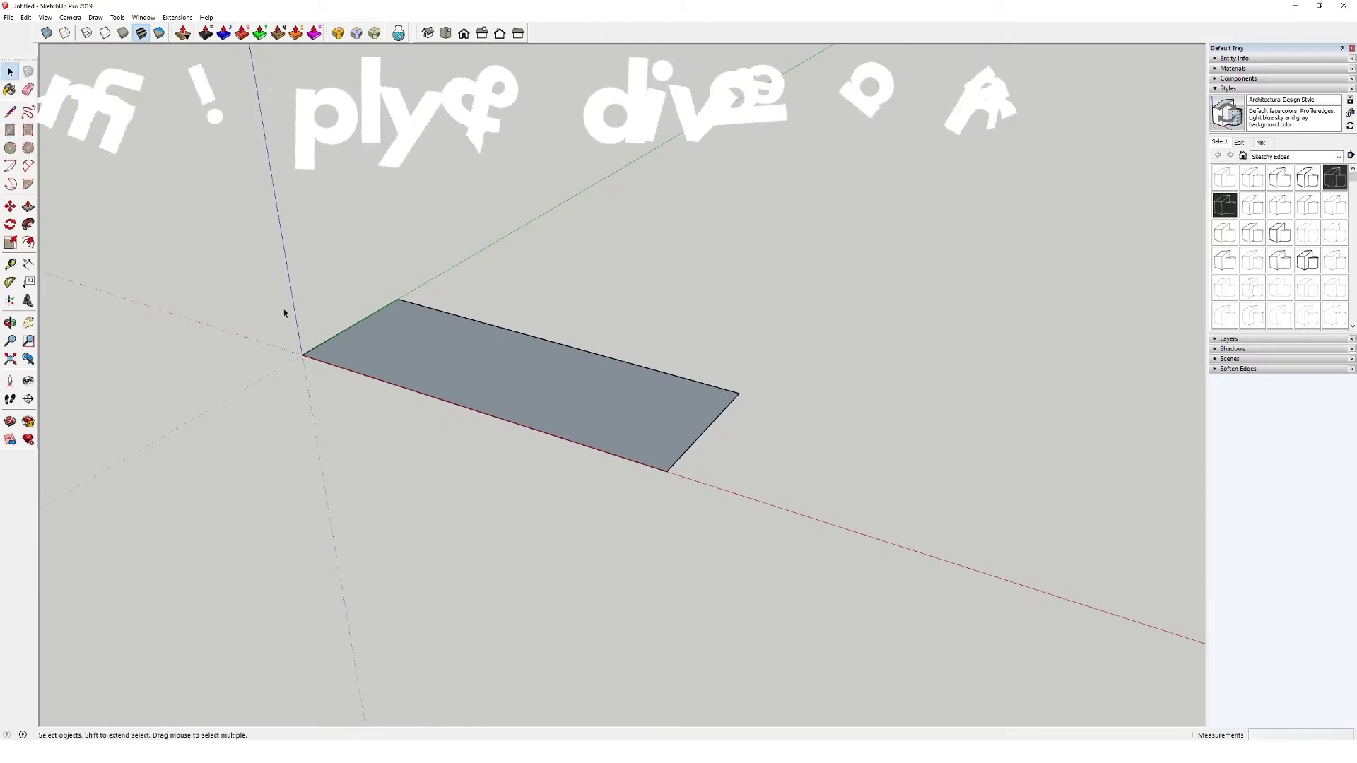
pyautogui.moveTo(256, 240); pyautogui.dragTo(732, 543)
pyautogui.moveTo(579, 439); pyautogui.dragTo(503, 462, button='middle')
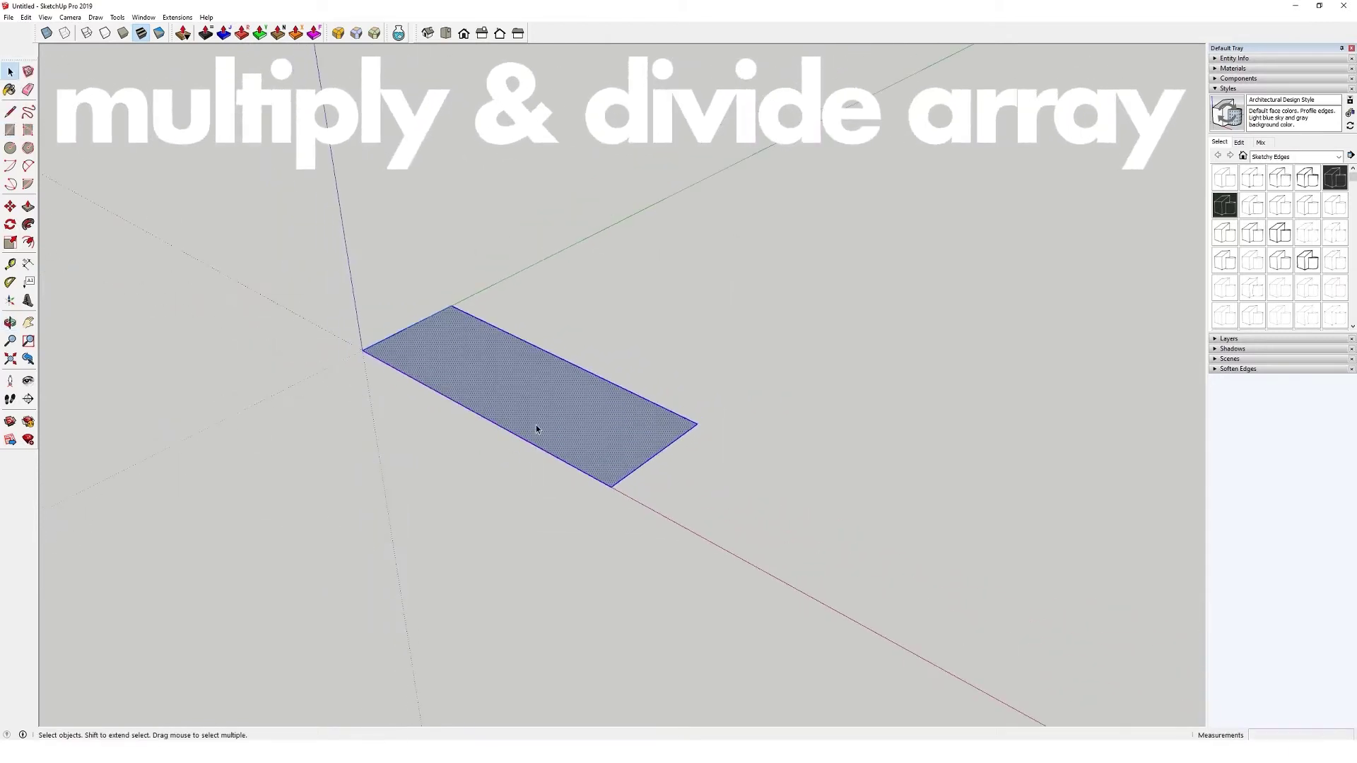
pyautogui.press('p')
pyautogui.click(555, 444)
pyautogui.click(554, 400)
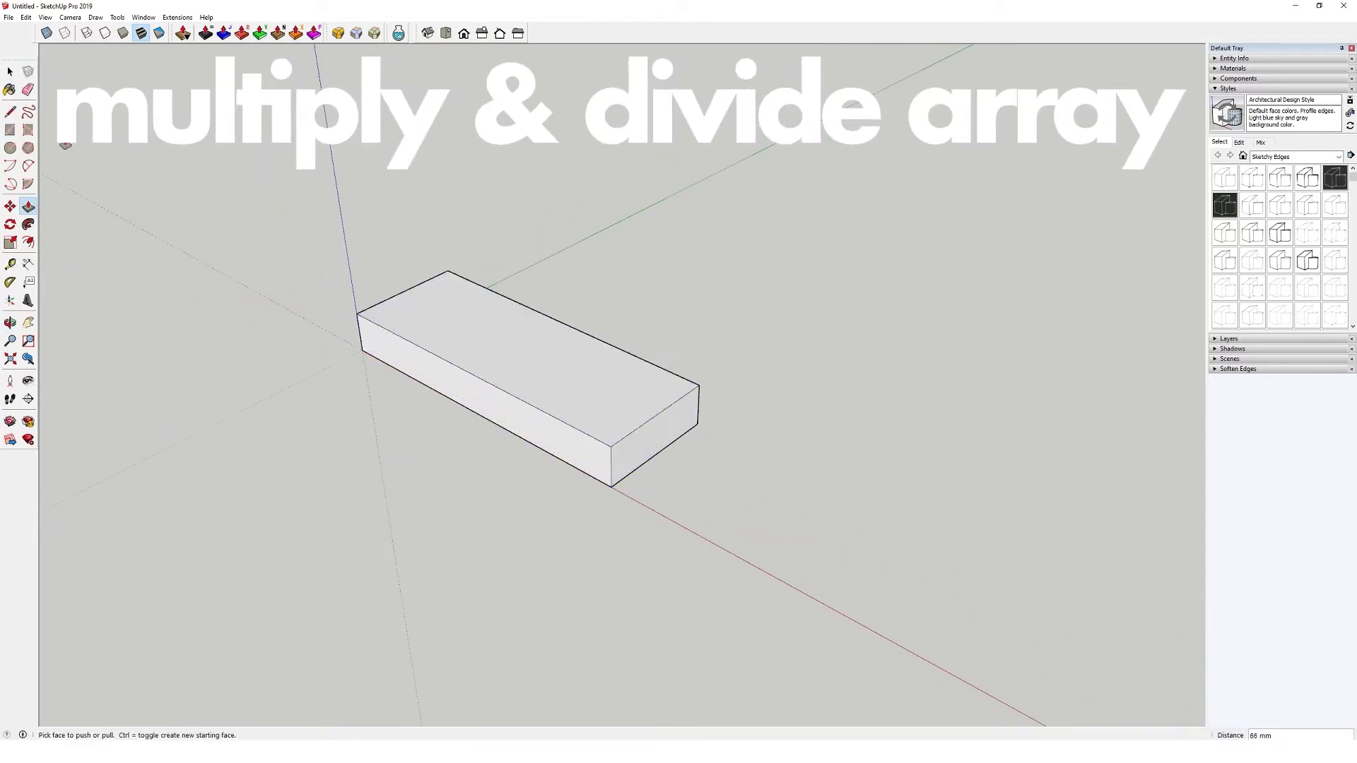
pyautogui.press('space')
# Step: Select the whole slab and turn it into a component named step
pyautogui.moveTo(560, 394); pyautogui.dragTo(336, 294, button='middle')
pyautogui.moveTo(260, 215); pyautogui.dragTo(887, 603)
pyautogui.rightClick(571, 403)
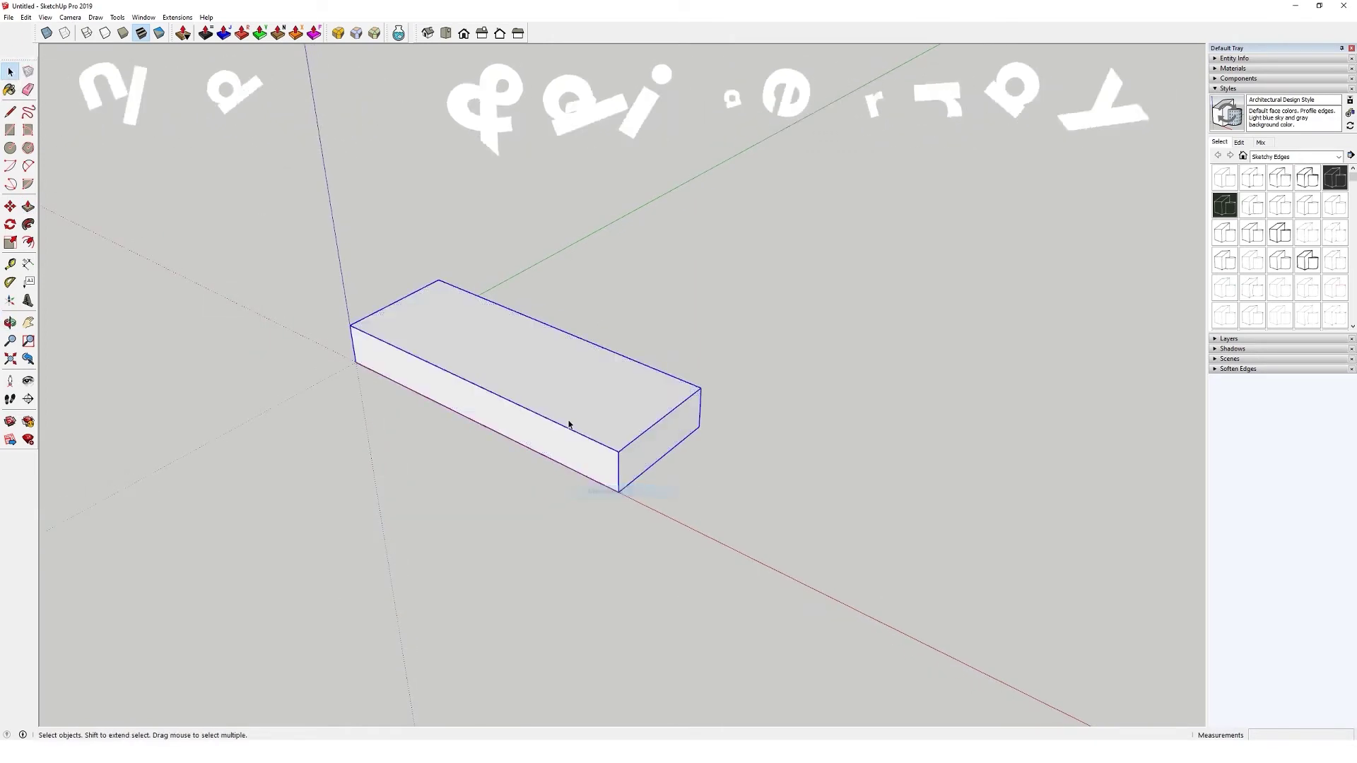
pyautogui.rightClick(567, 414)
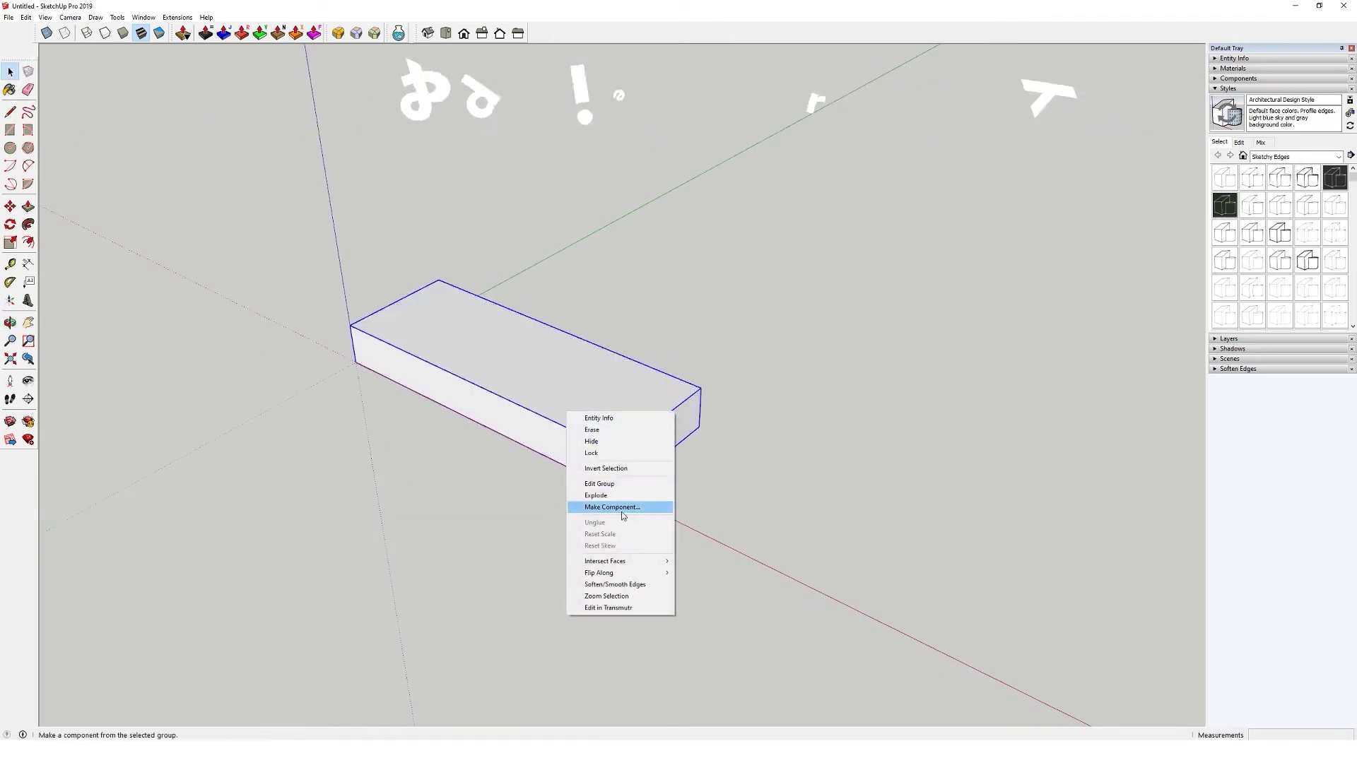
pyautogui.click(622, 509)
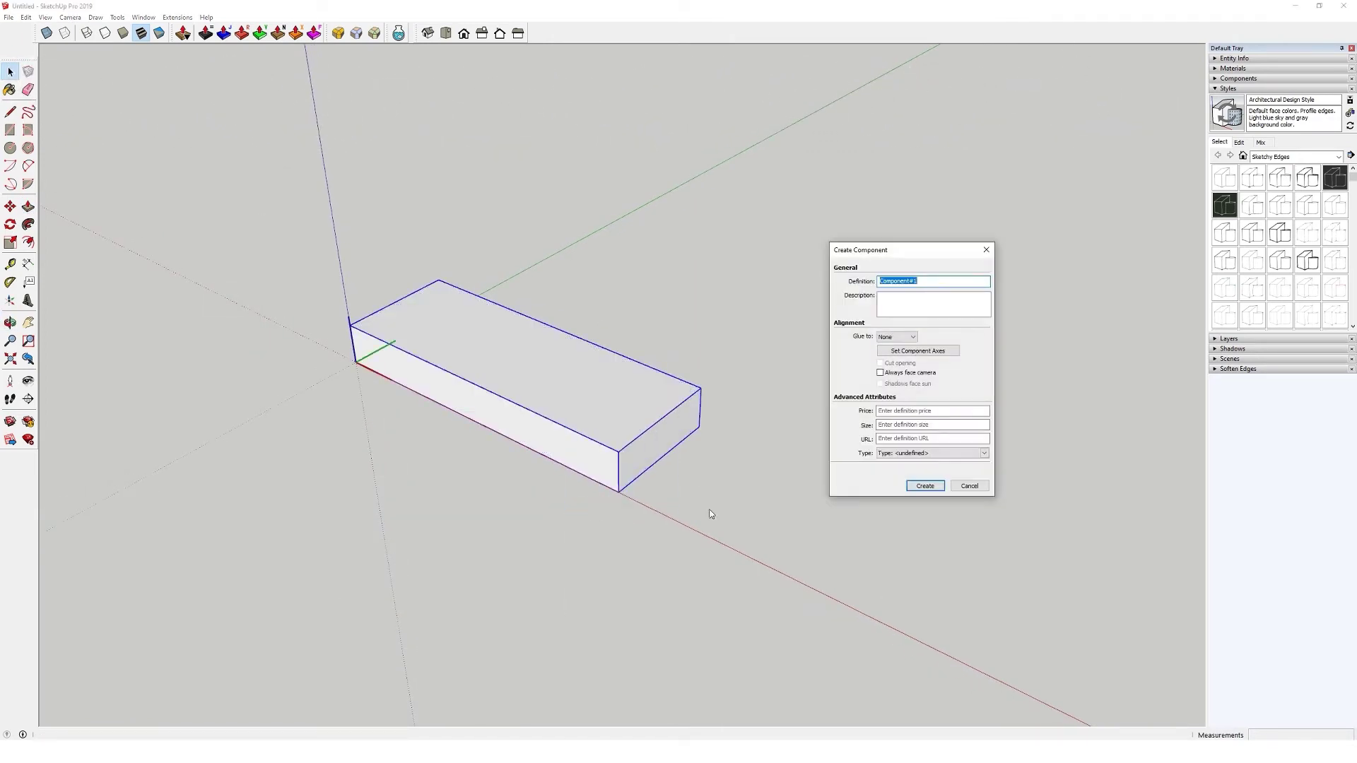
pyautogui.press('Return')
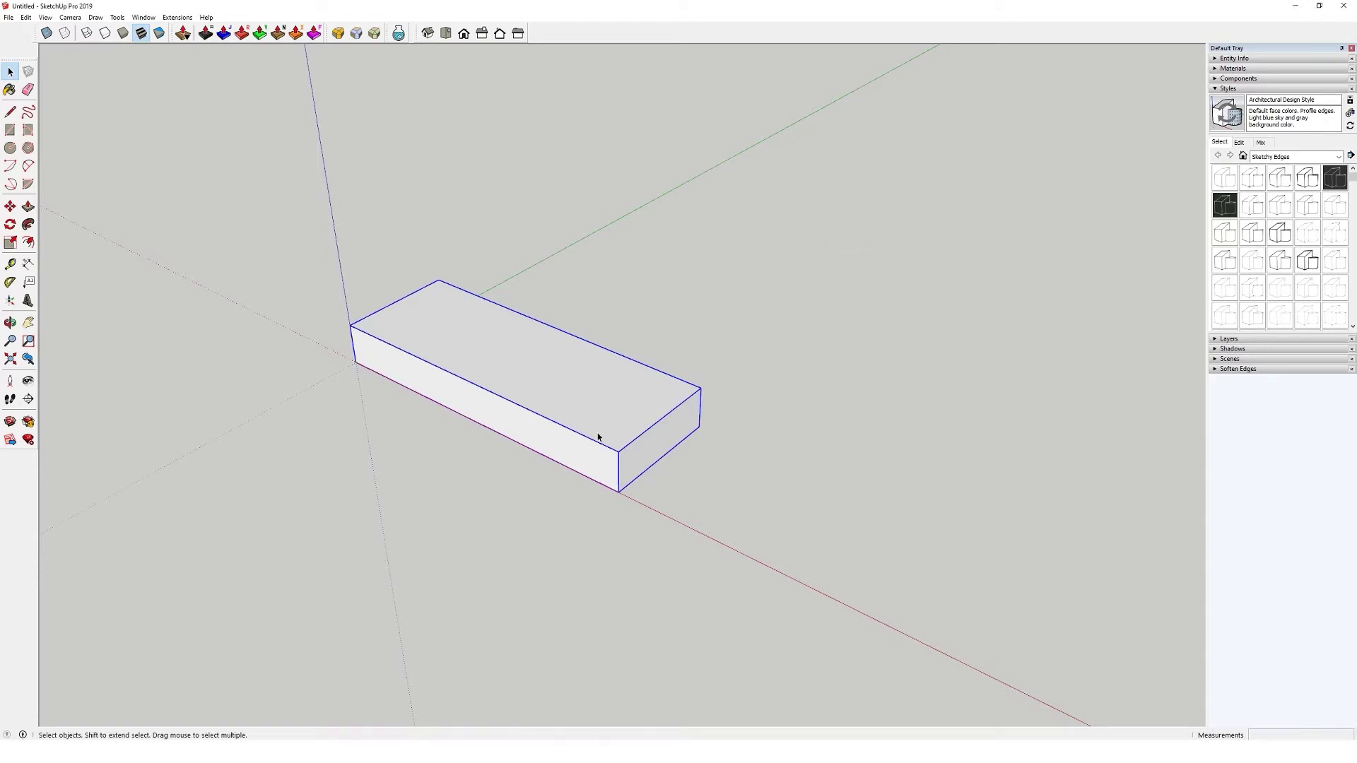
# Step: Copy the step from its lower front corner to its upper back corner and multiply the copy 10x into a staircase
pyautogui.press('m')
pyautogui.scroll(2, 554, 401)
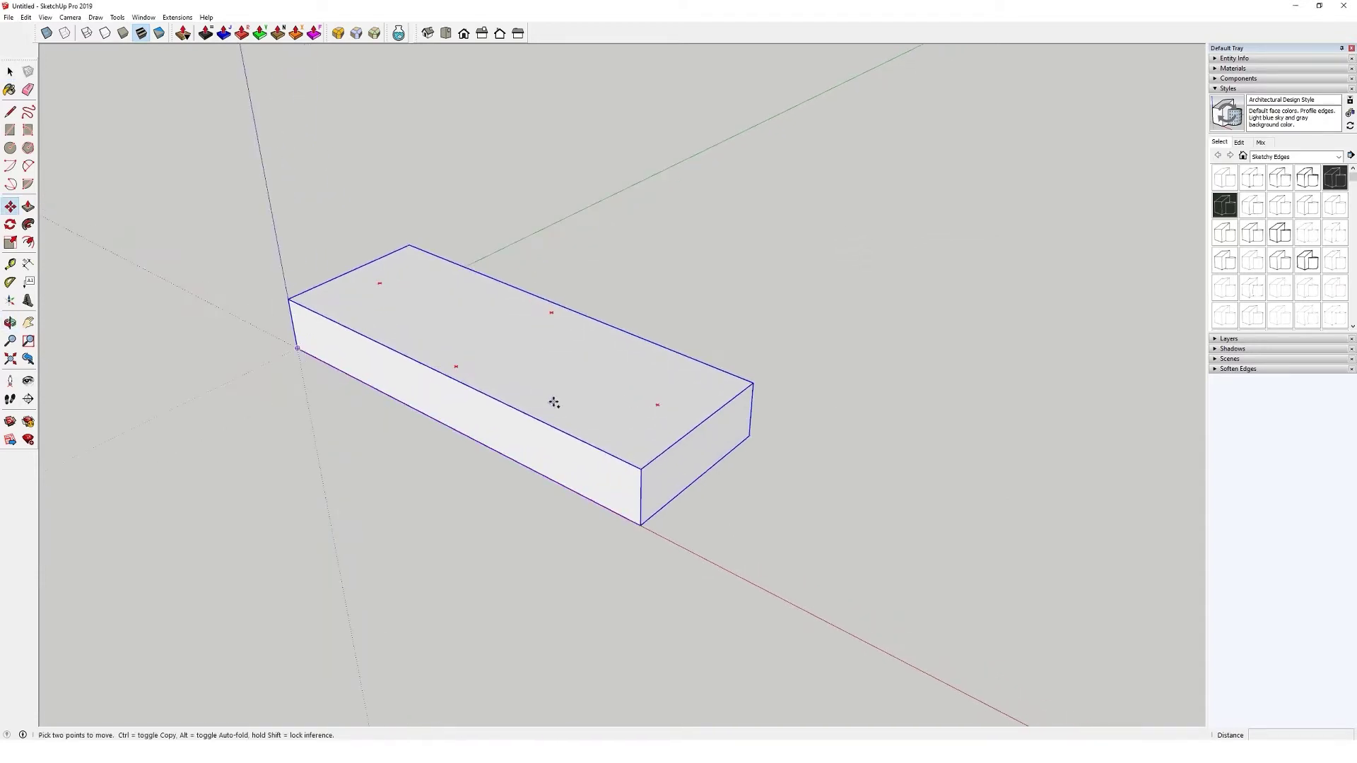
pyautogui.click(641, 525)
pyautogui.scroll(-1, 601, 463)
pyautogui.moveTo(649, 439); pyautogui.dragTo(587, 452, button='middle')
pyautogui.scroll(1, 616, 460)
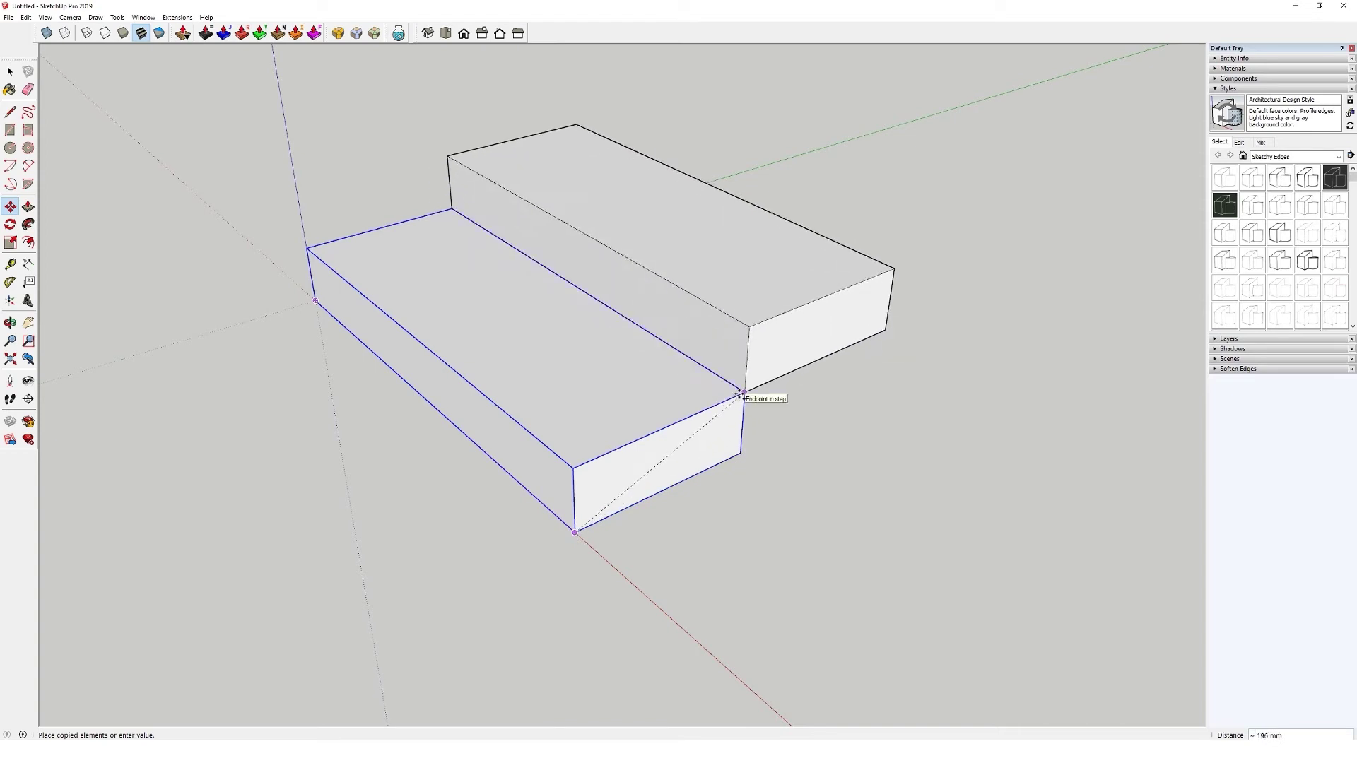
pyautogui.click(741, 393)
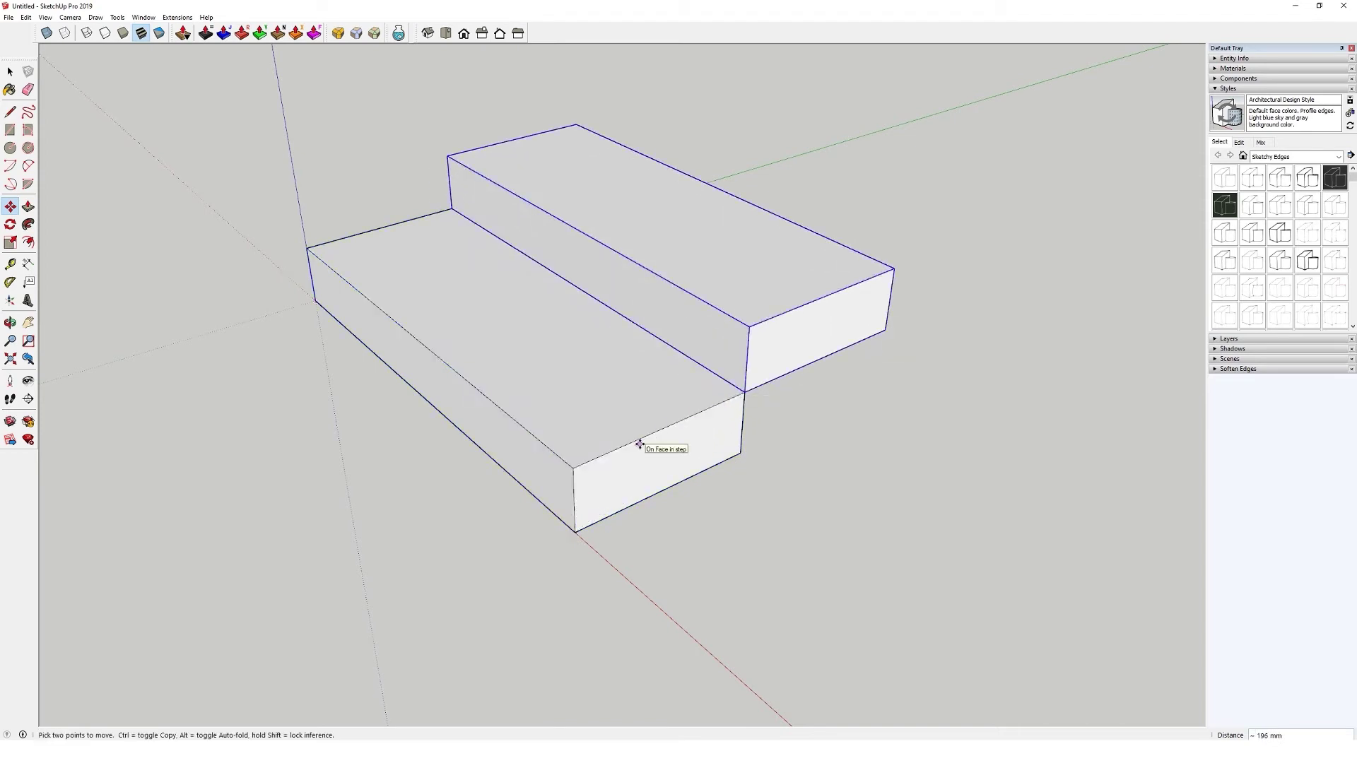
pyautogui.press('Return')
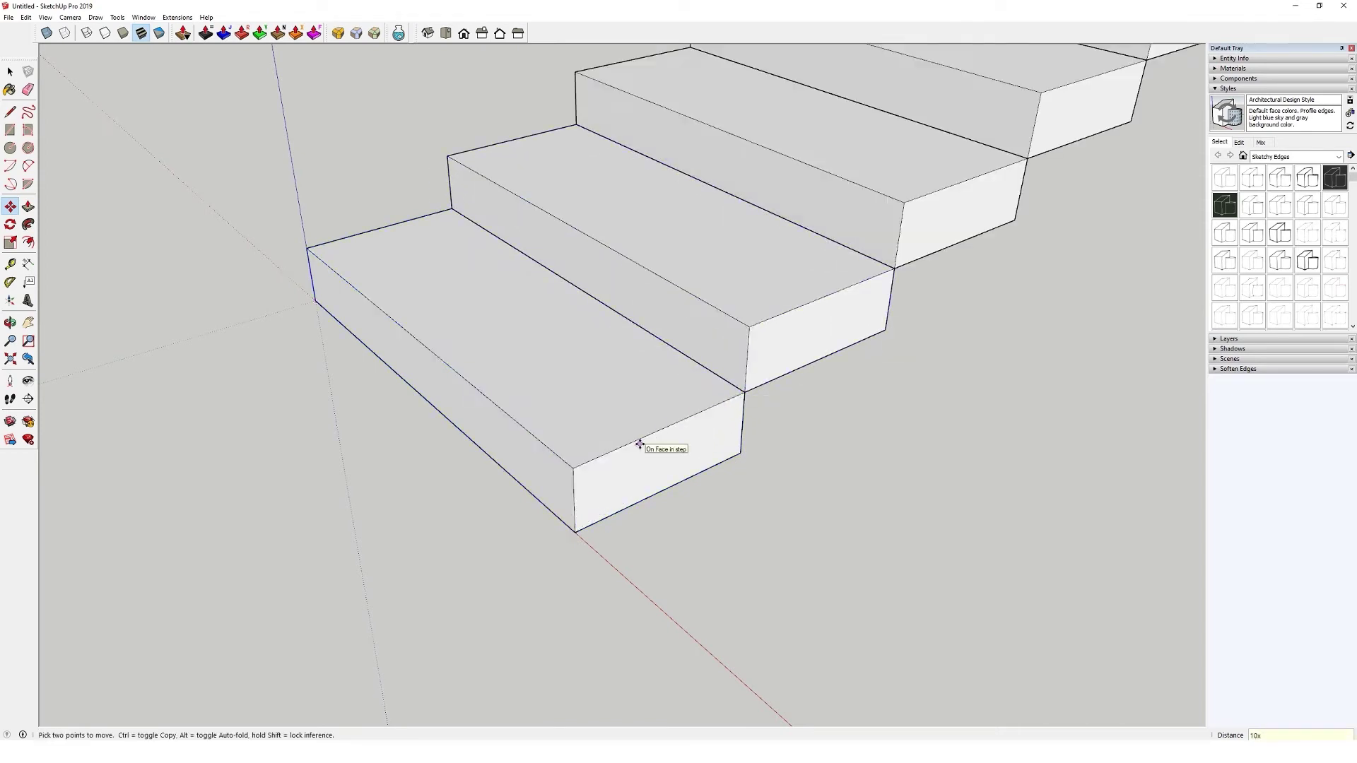
pyautogui.scroll(-5, 580, 455)
pyautogui.scroll(3, 630, 382)
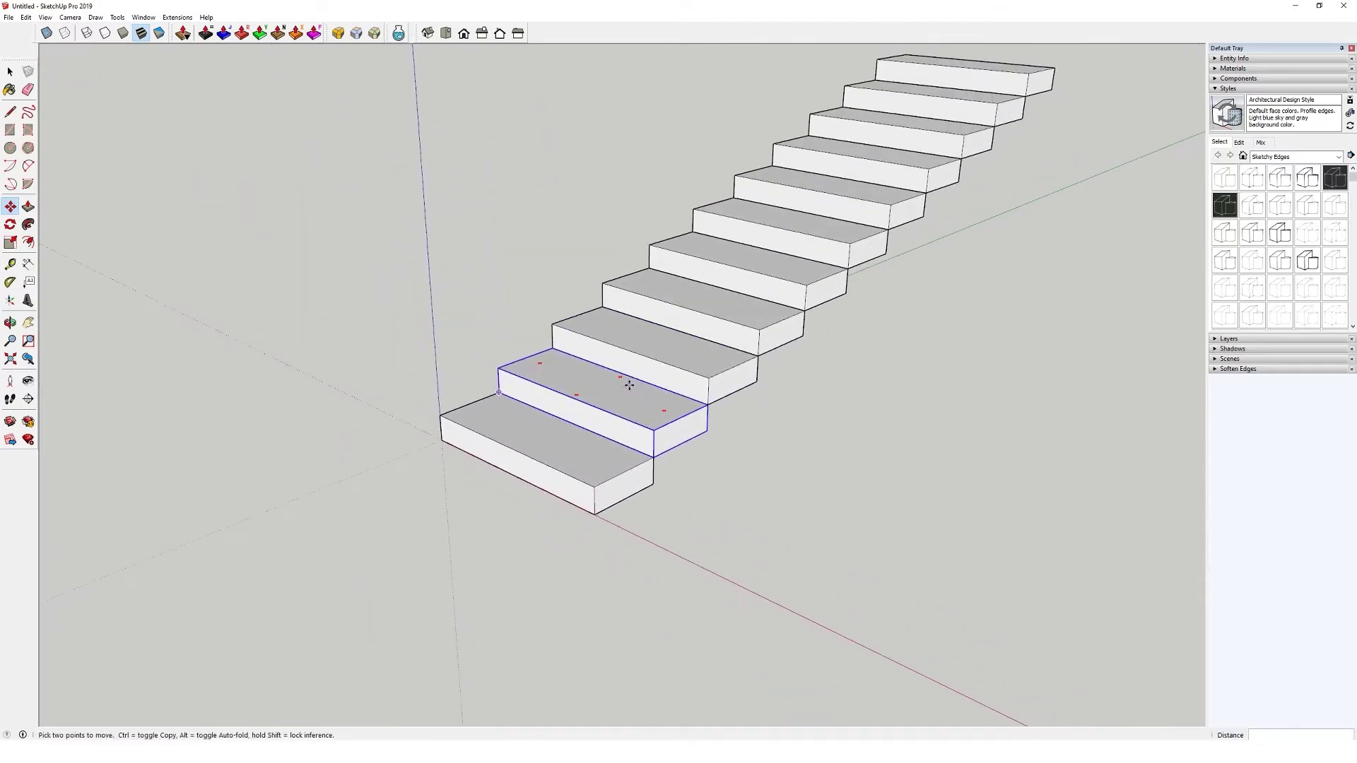
# Step: Edit the lowest step component and push its underside upward to make the steps thinner
pyautogui.click(9, 72)
pyautogui.scroll(3, 575, 466)
pyautogui.doubleClick(575, 477)
pyautogui.moveTo(577, 478); pyautogui.dragTo(489, 341, button='middle')
pyautogui.press('p')
pyautogui.click(9, 72)
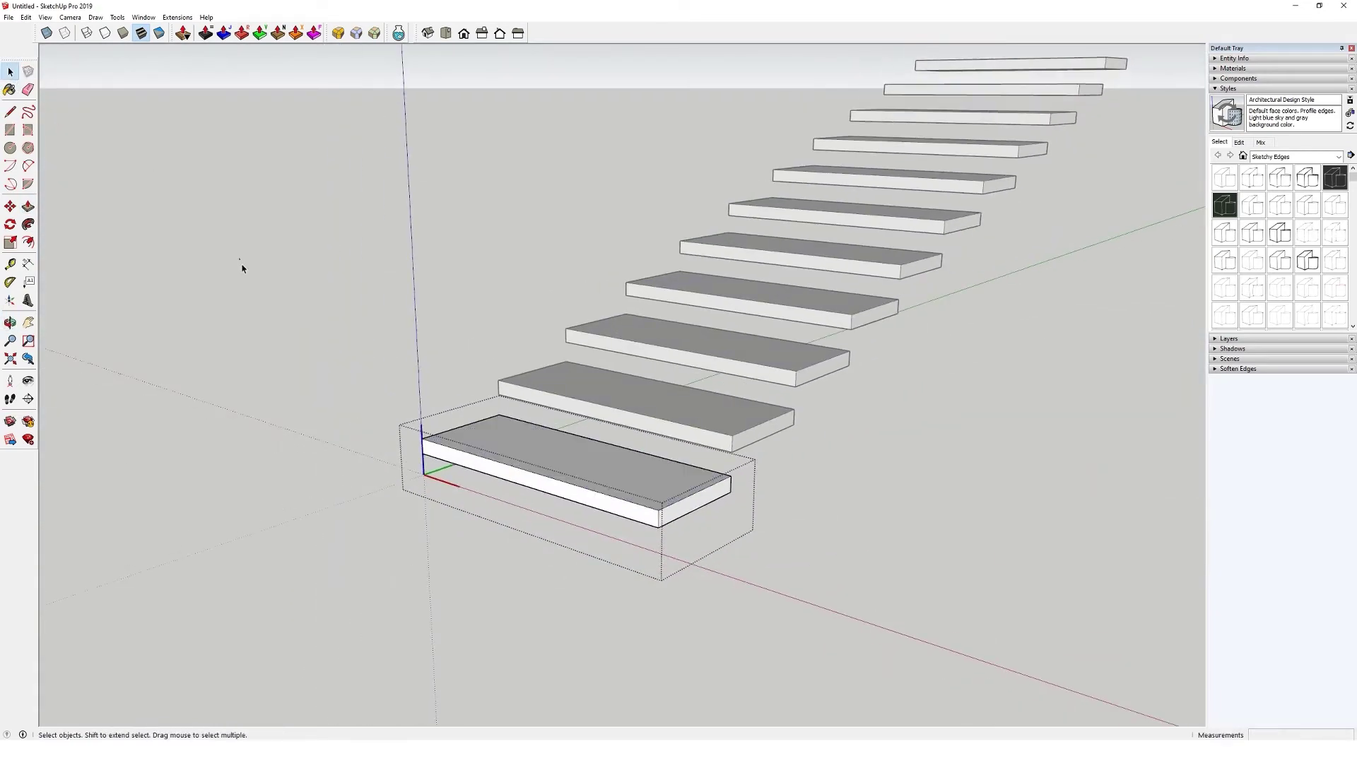
pyautogui.click(243, 267)
# Step: Select every step above the lowest one and delete them
pyautogui.moveTo(664, 431); pyautogui.dragTo(636, 481, button='middle')
pyautogui.scroll(-3, 646, 486)
pyautogui.moveTo(632, 474); pyautogui.dragTo(631, 472)
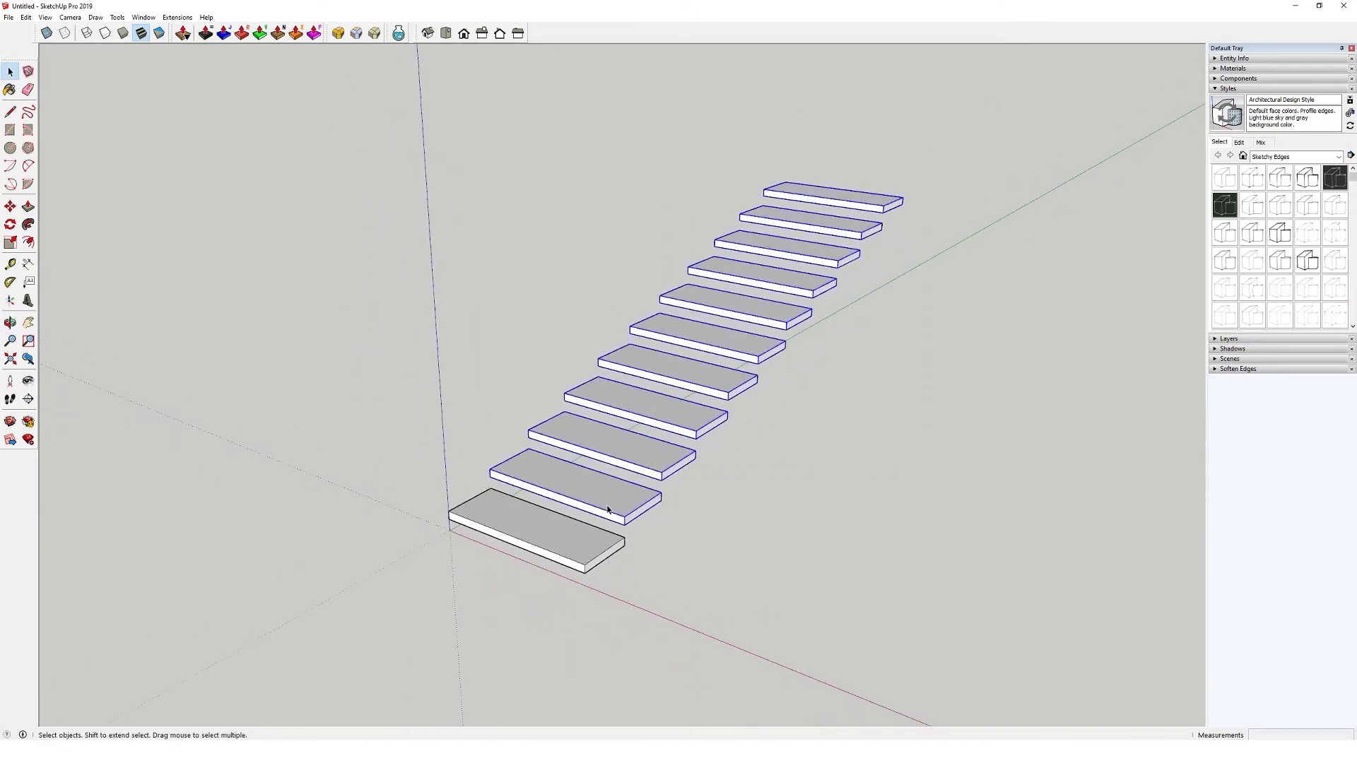
pyautogui.press('Delete')
# Step: Copy the remaining step about 10094 mm along the red axis and divide the span with a 10/ array
pyautogui.click(554, 538)
pyautogui.press('m')
pyautogui.moveTo(559, 539); pyautogui.dragTo(319, 493, button='middle')
pyautogui.scroll(-2, 318, 494)
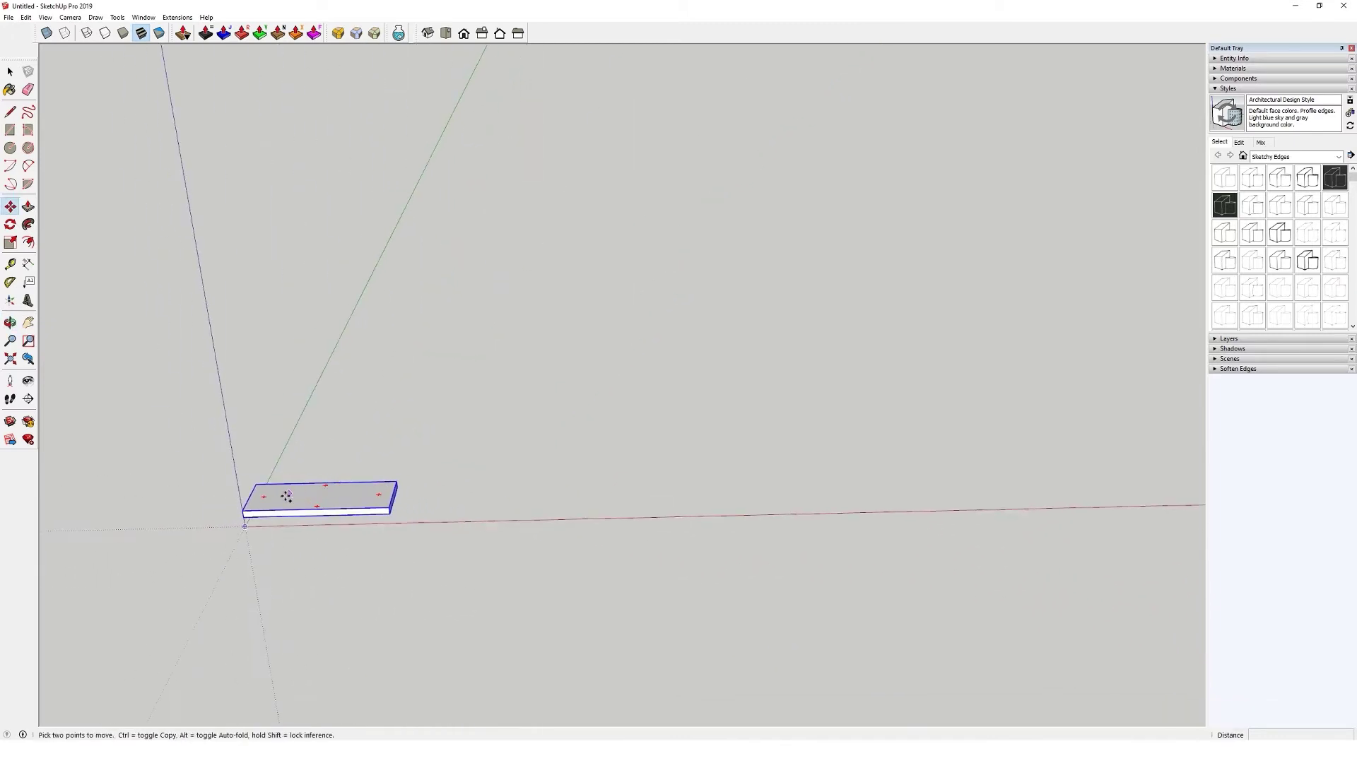
pyautogui.click(285, 497)
pyautogui.press('ctrl')
pyautogui.scroll(-4, 286, 497)
pyautogui.scroll(-2, 406, 494)
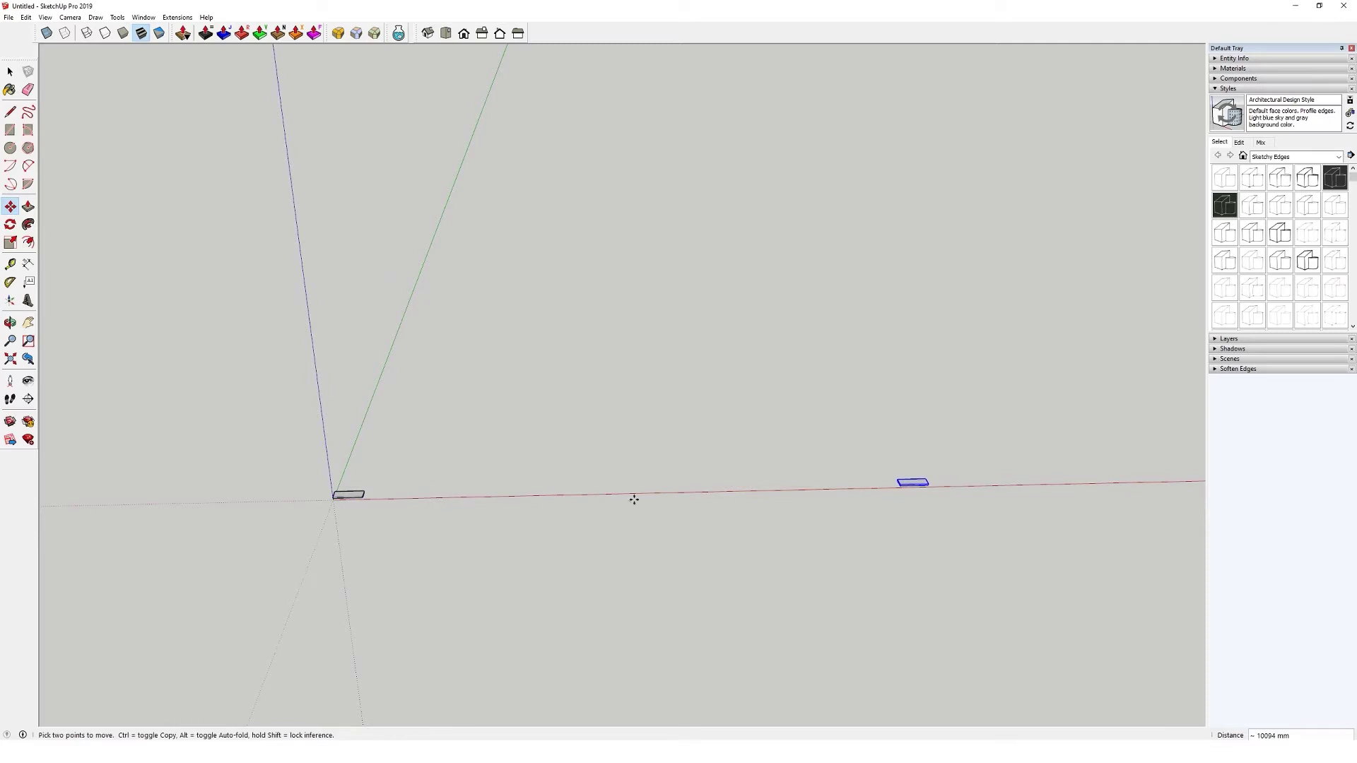
pyautogui.scroll(1, 597, 512)
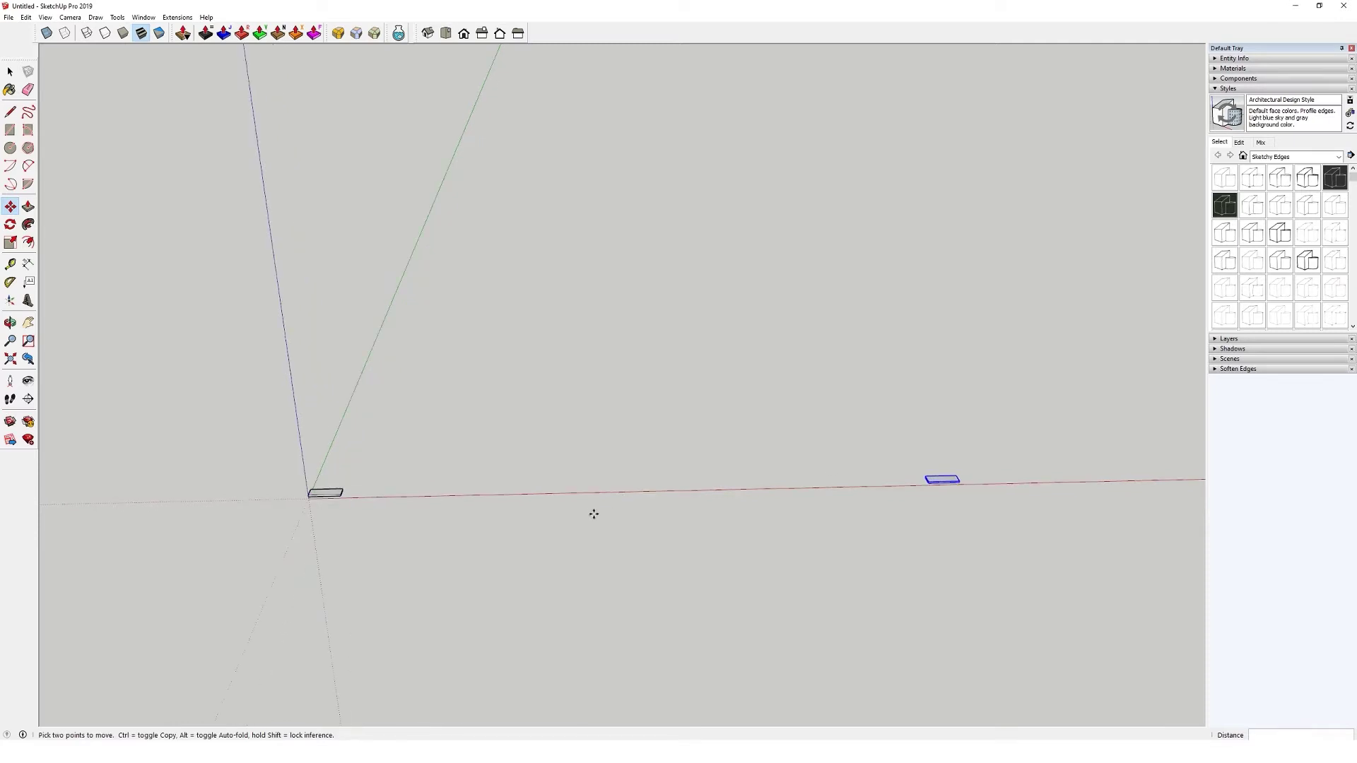
pyautogui.press('Return')
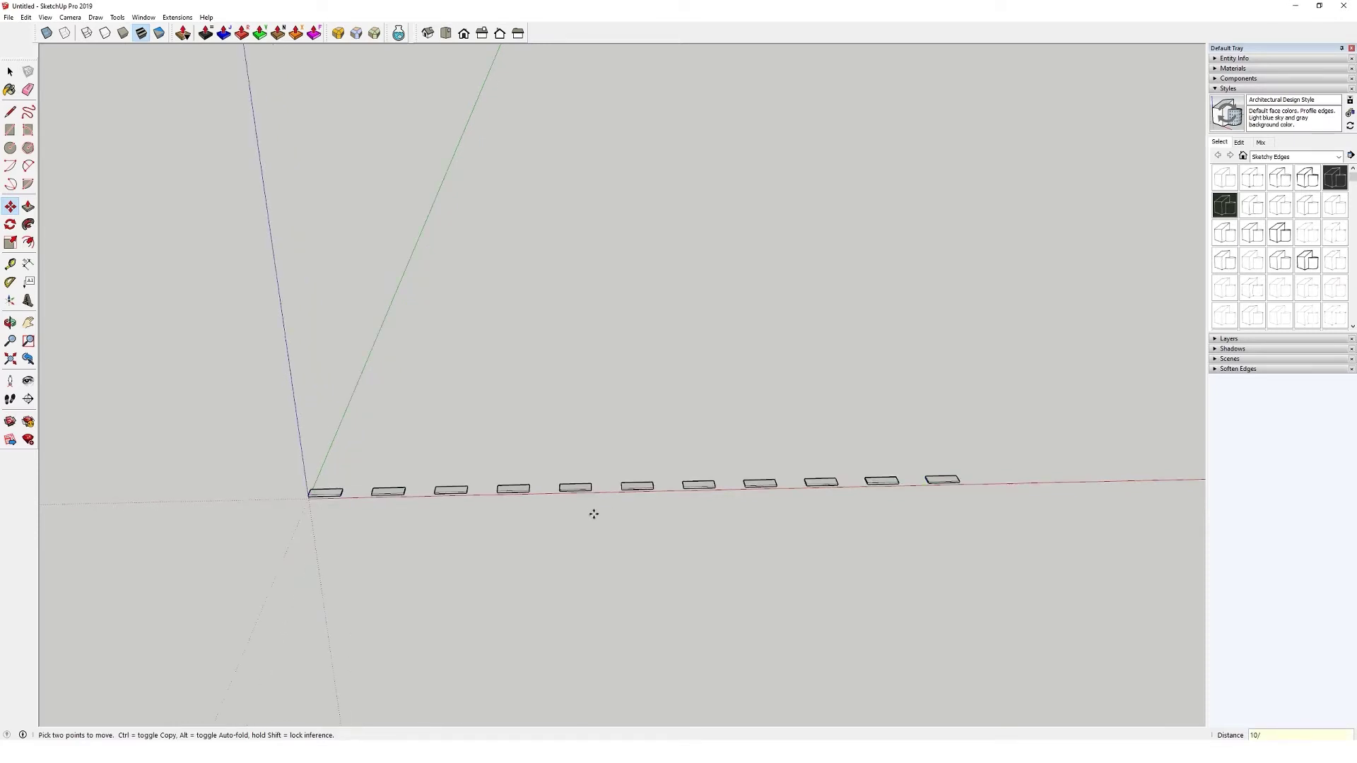
# Step: Undo the divided array of steps along the red axis
pyautogui.click(14, 73)
pyautogui.moveTo(531, 391); pyautogui.dragTo(458, 436, button='middle')
pyautogui.hotkey('ctrl', 'z')
pyautogui.scroll(3, 331, 454)
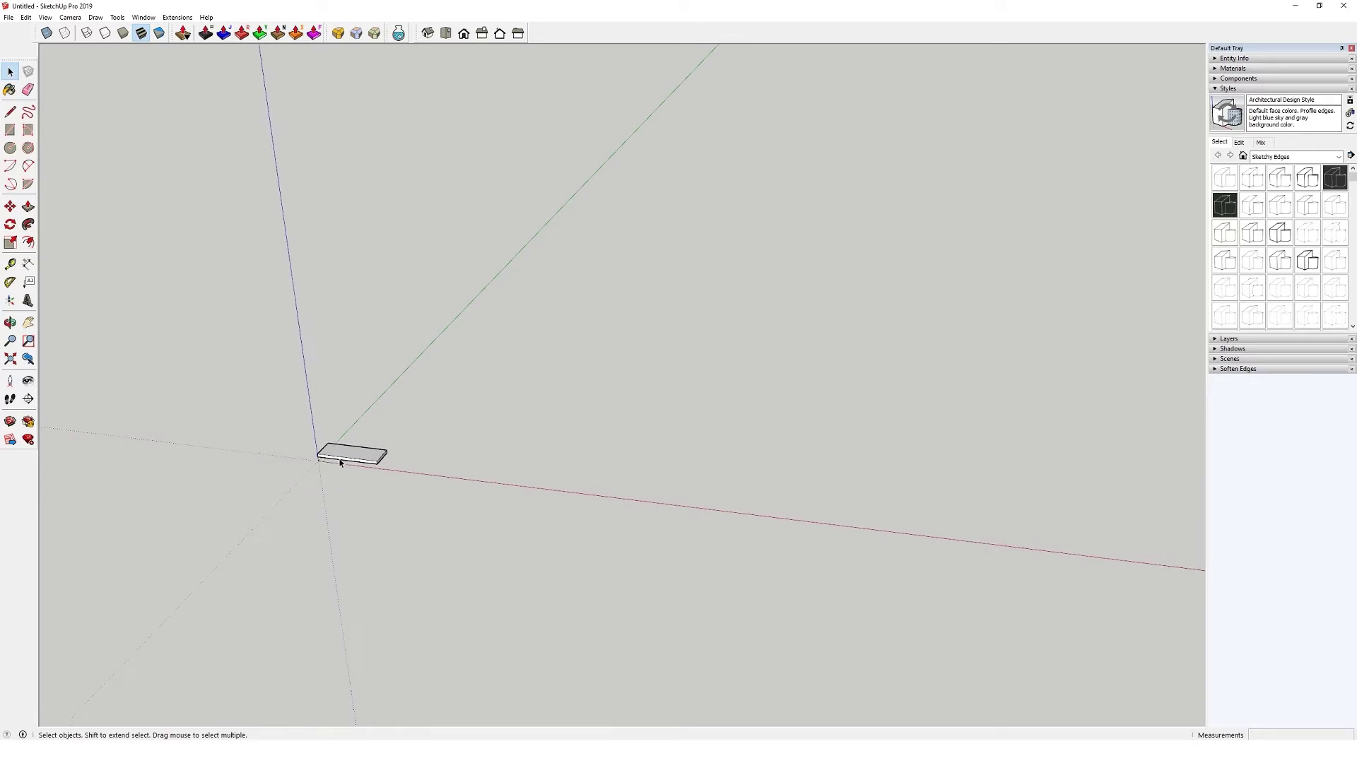
# Step: Delete the remaining step at the origin
pyautogui.click(340, 463)
pyautogui.scroll(4, 350, 465)
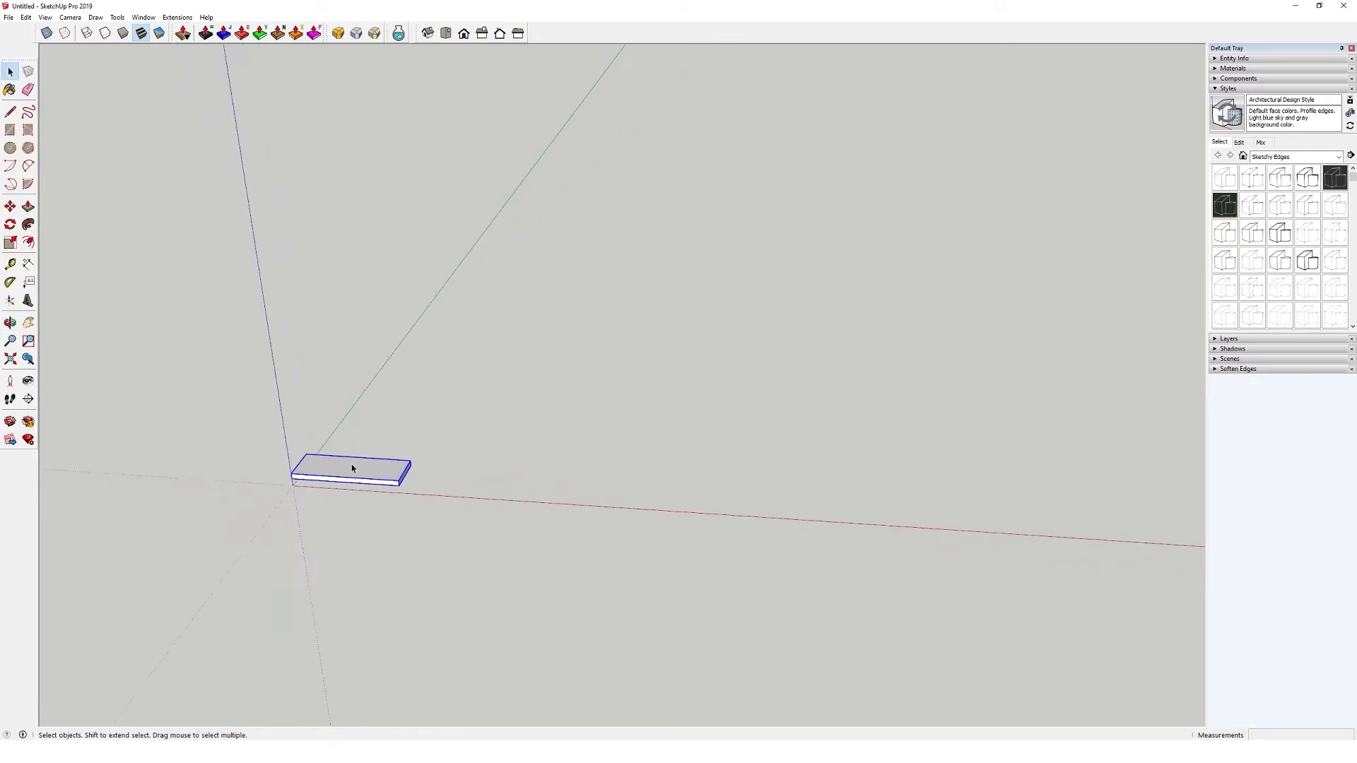
pyautogui.moveTo(345, 472); pyautogui.dragTo(484, 417, button='middle')
pyautogui.press('Delete')
# Step: Draw a roughly square rectangle on the ground plane with one corner at the origin
pyautogui.press('r')
pyautogui.click(473, 424)
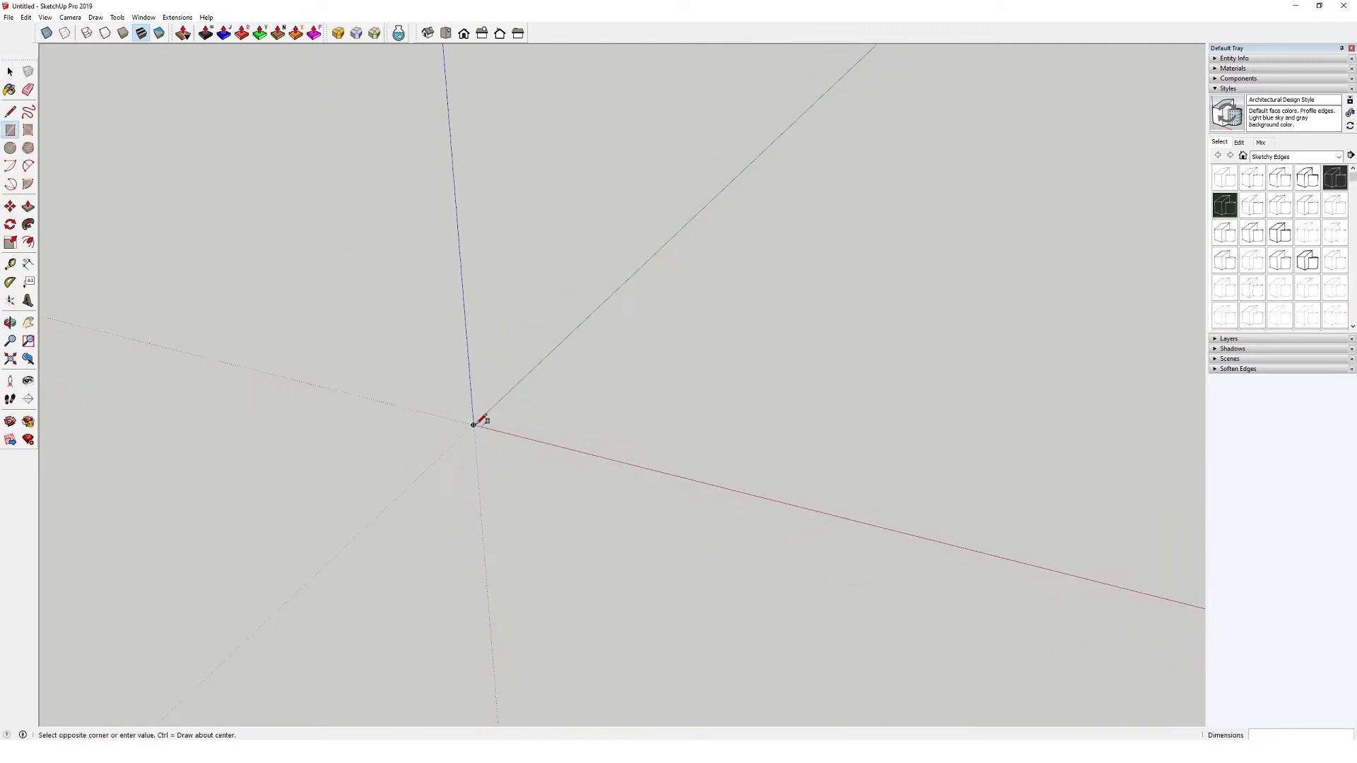
pyautogui.click(995, 315)
pyautogui.moveTo(736, 375); pyautogui.dragTo(655, 385, button='middle')
# Step: Extrude the rectangle at the origin upward into a box
pyautogui.press('p')
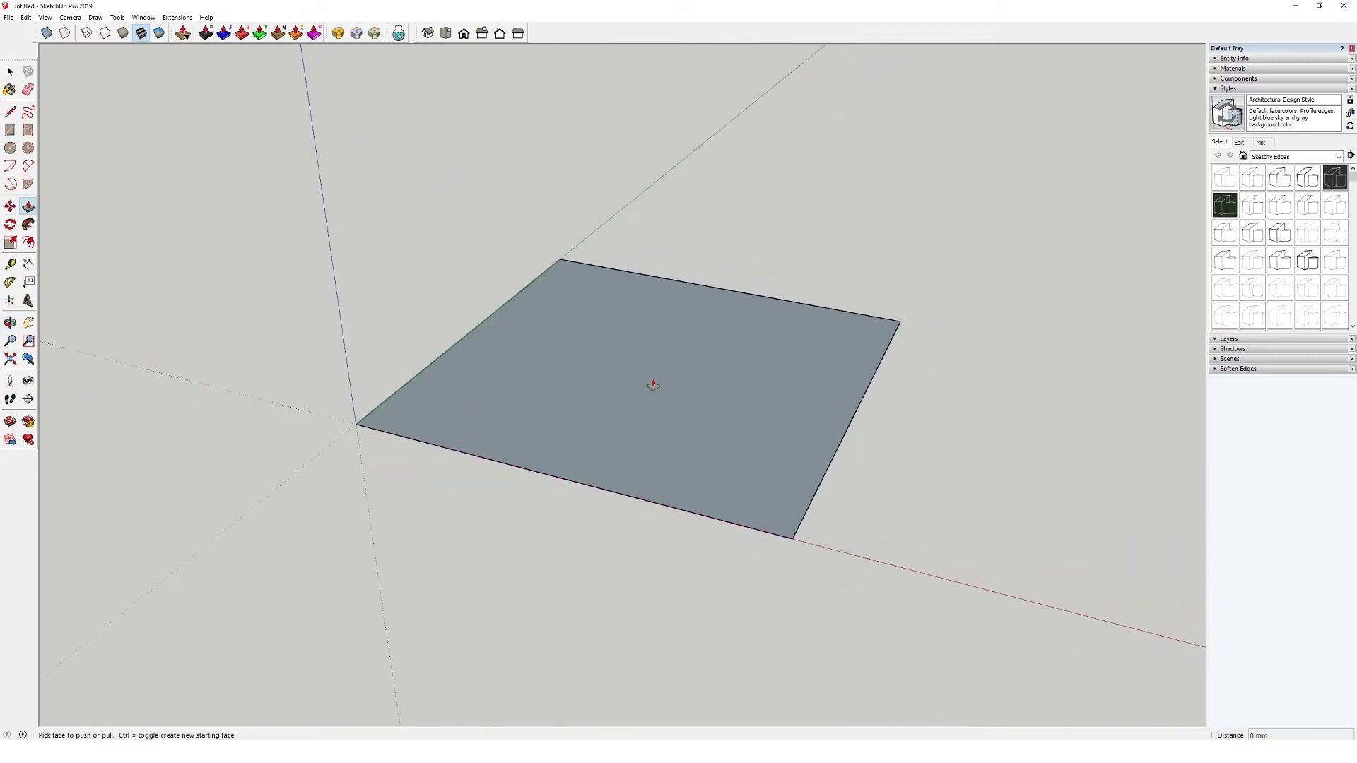
pyautogui.click(655, 384)
pyautogui.click(596, 131)
pyautogui.click(10, 71)
pyautogui.scroll(-3, 636, 456)
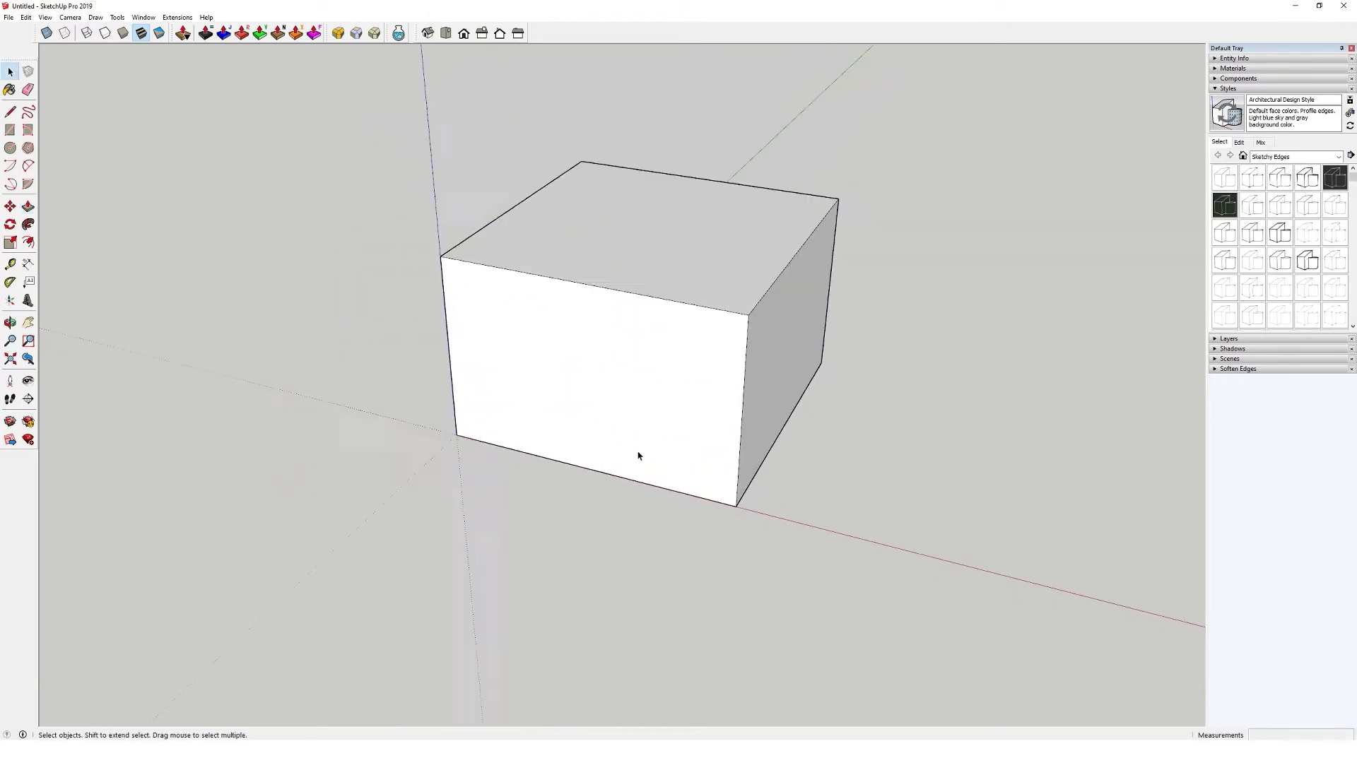
# Step: Select the whole box and make it a group
pyautogui.moveTo(405, 158); pyautogui.dragTo(834, 523)
pyautogui.scroll(3, 634, 374)
pyautogui.rightClick(623, 300)
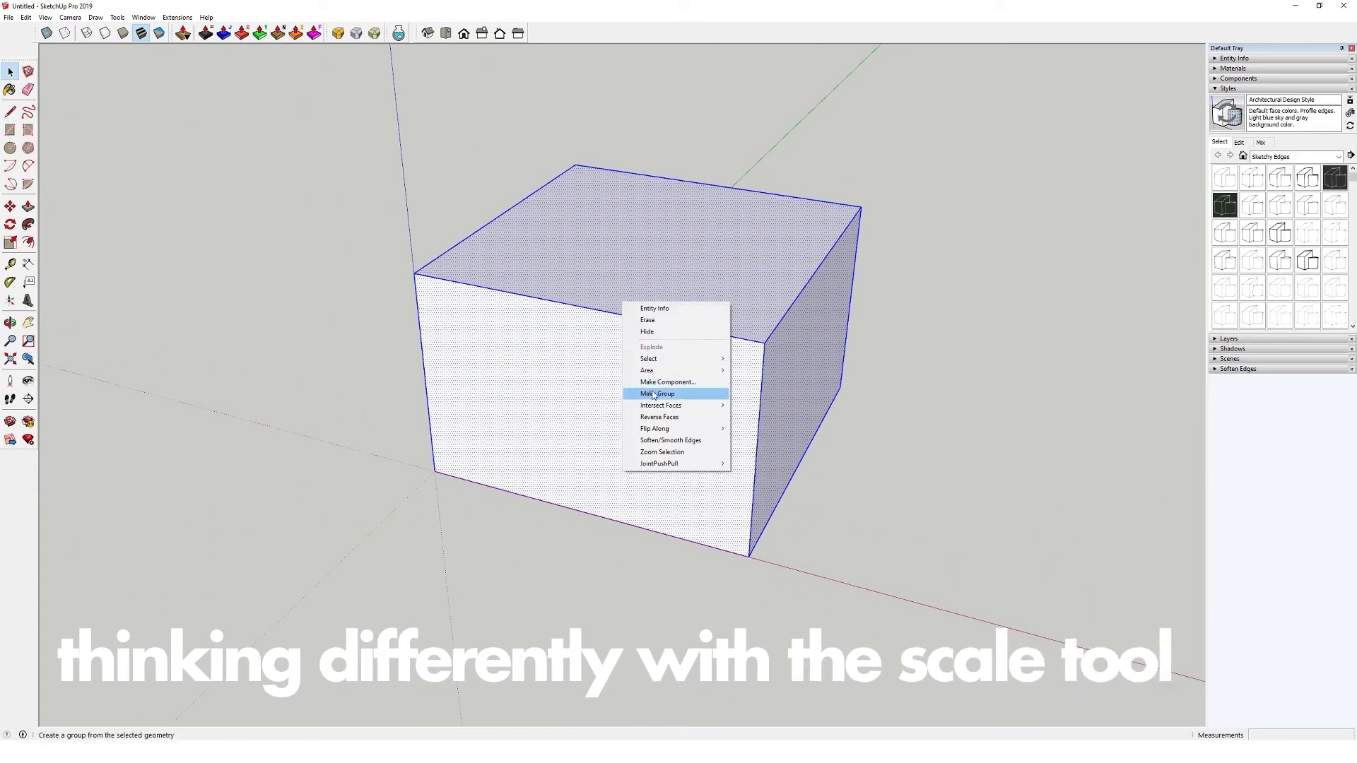
pyautogui.click(652, 394)
pyautogui.moveTo(651, 399); pyautogui.dragTo(660, 433, button='middle')
pyautogui.scroll(1, 658, 428)
pyautogui.press('s')
pyautogui.scroll(-2, 624, 421)
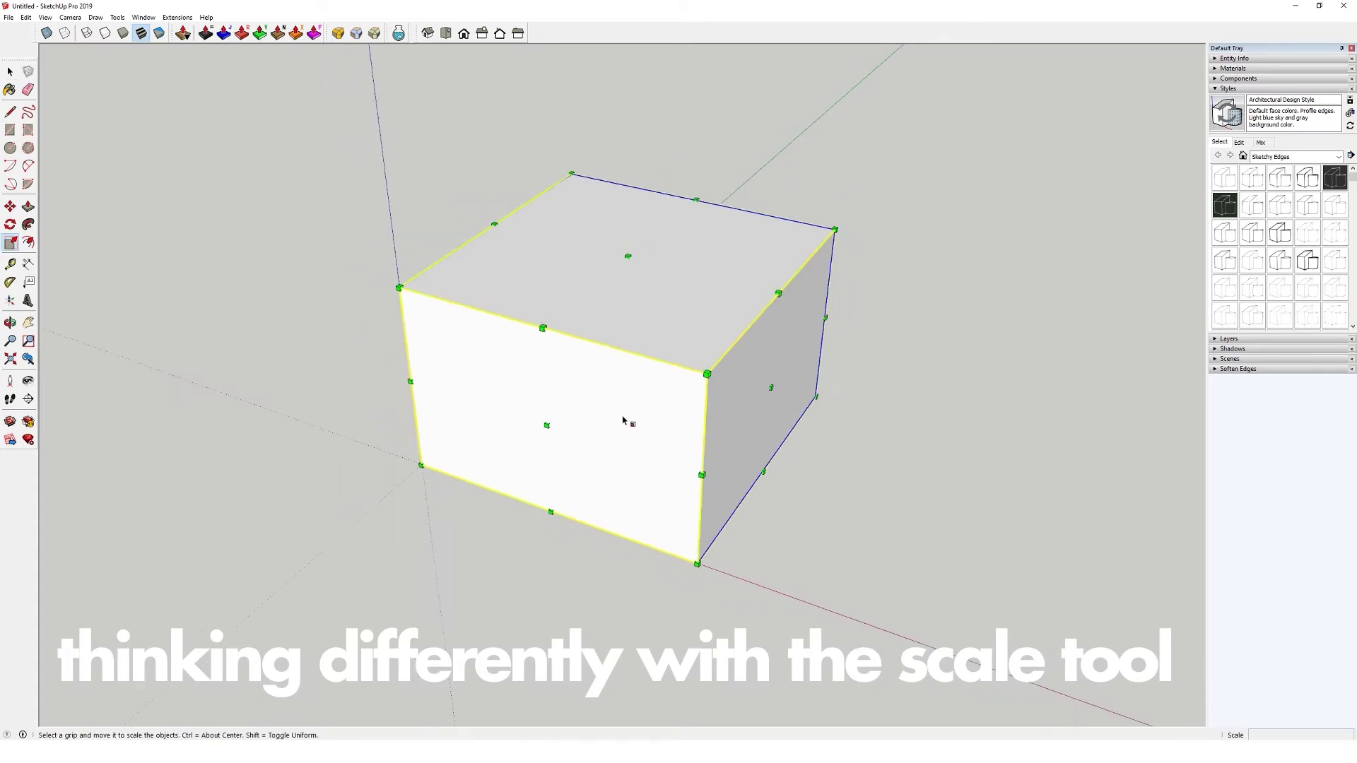
pyautogui.click(803, 258)
pyautogui.scroll(-1, 728, 294)
pyautogui.press('Escape')
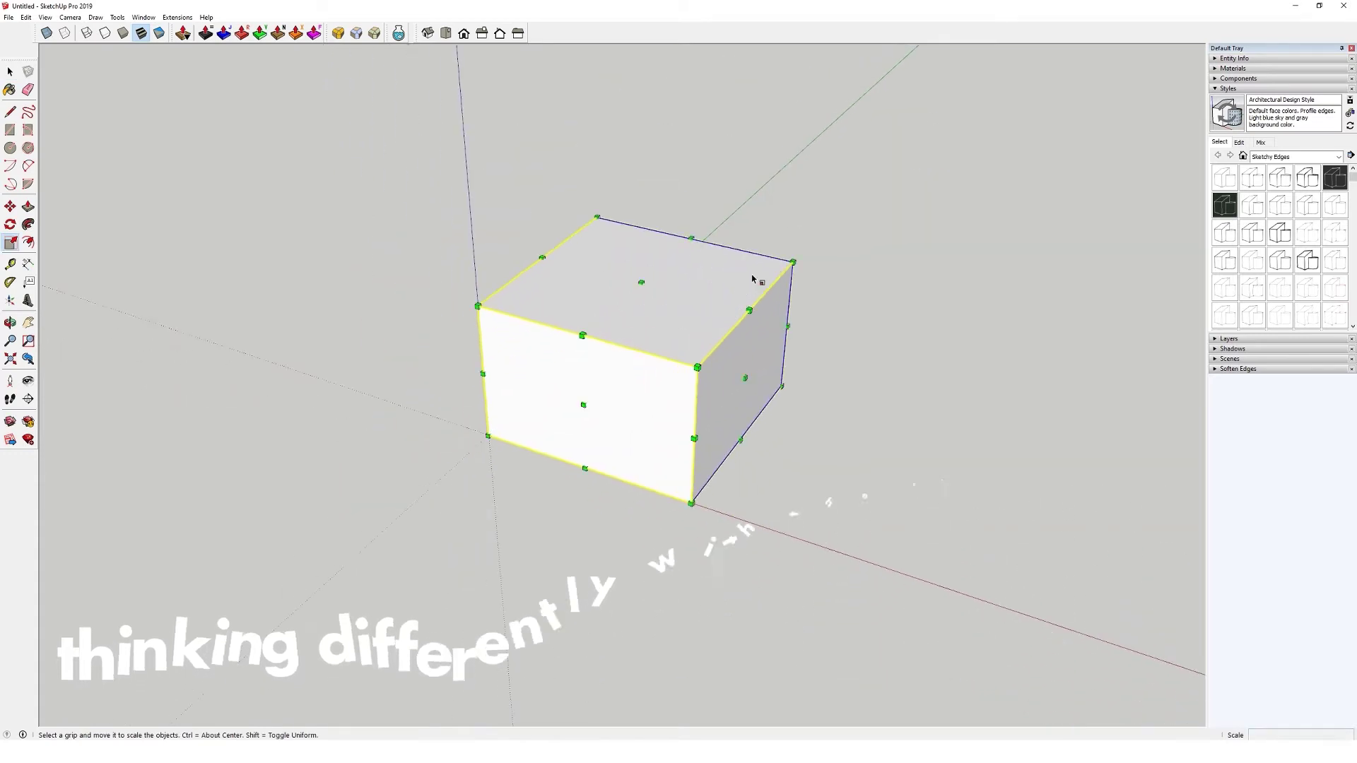
# Step: Draw a larger rectangle on the ground plane behind the grouped box, leaving a gap between them
pyautogui.scroll(-2, 671, 339)
pyautogui.moveTo(672, 339); pyautogui.dragTo(363, 390, button='middle')
pyautogui.scroll(2, 664, 415)
pyautogui.scroll(-3, 612, 388)
pyautogui.press('r')
pyautogui.click(475, 354)
pyautogui.click(839, 453)
pyautogui.moveTo(839, 453); pyautogui.dragTo(612, 427, button='middle')
# Step: Extrude the larger rectangle upward into a second, taller box
pyautogui.press('p')
pyautogui.click(612, 427)
pyautogui.click(540, 311)
pyautogui.moveTo(636, 297); pyautogui.dragTo(679, 267, button='middle')
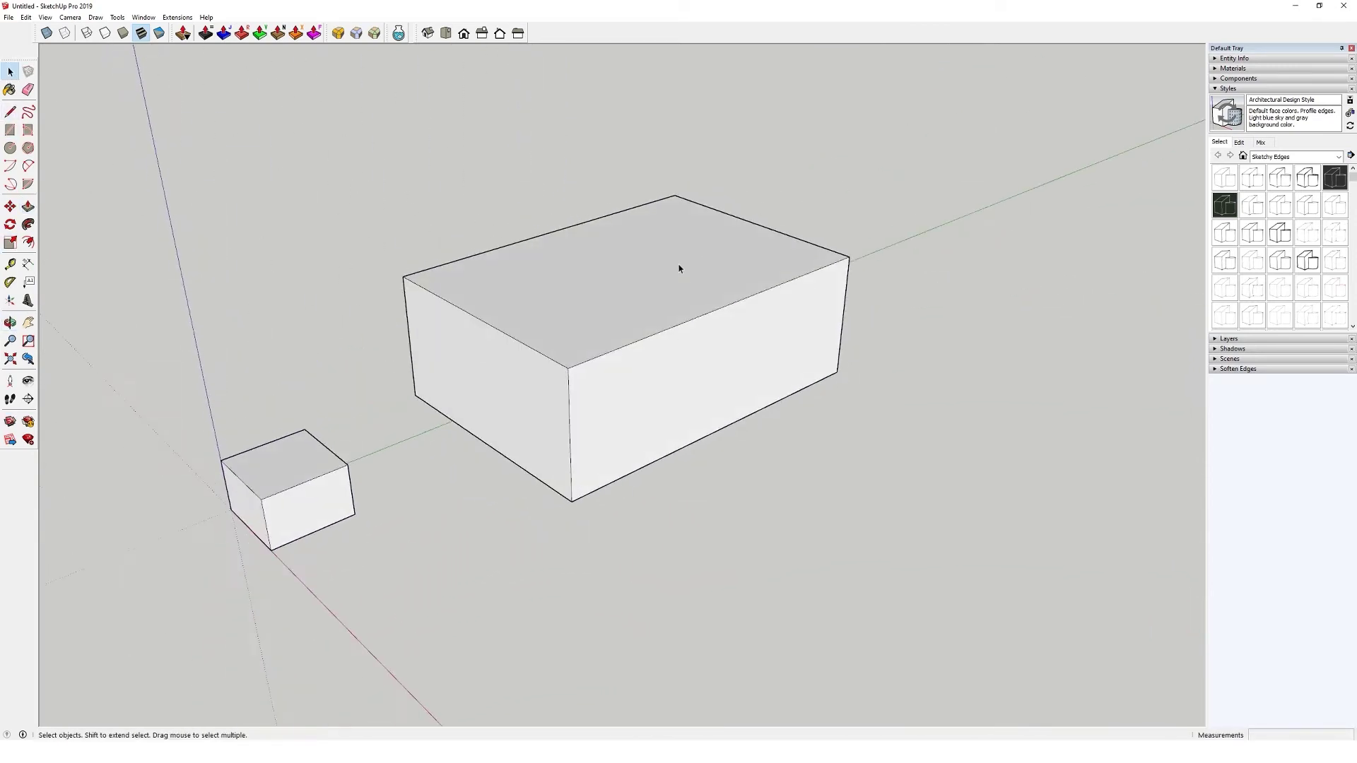
# Step: Select the whole large box with all its faces and edges and make it a group
pyautogui.tripleClick(606, 296)
pyautogui.rightClick(605, 295)
pyautogui.click(614, 390)
pyautogui.keyDown('shift'); pyautogui.moveTo(578, 398); pyautogui.dragTo(657, 376, button='middle'); pyautogui.keyUp('shift')
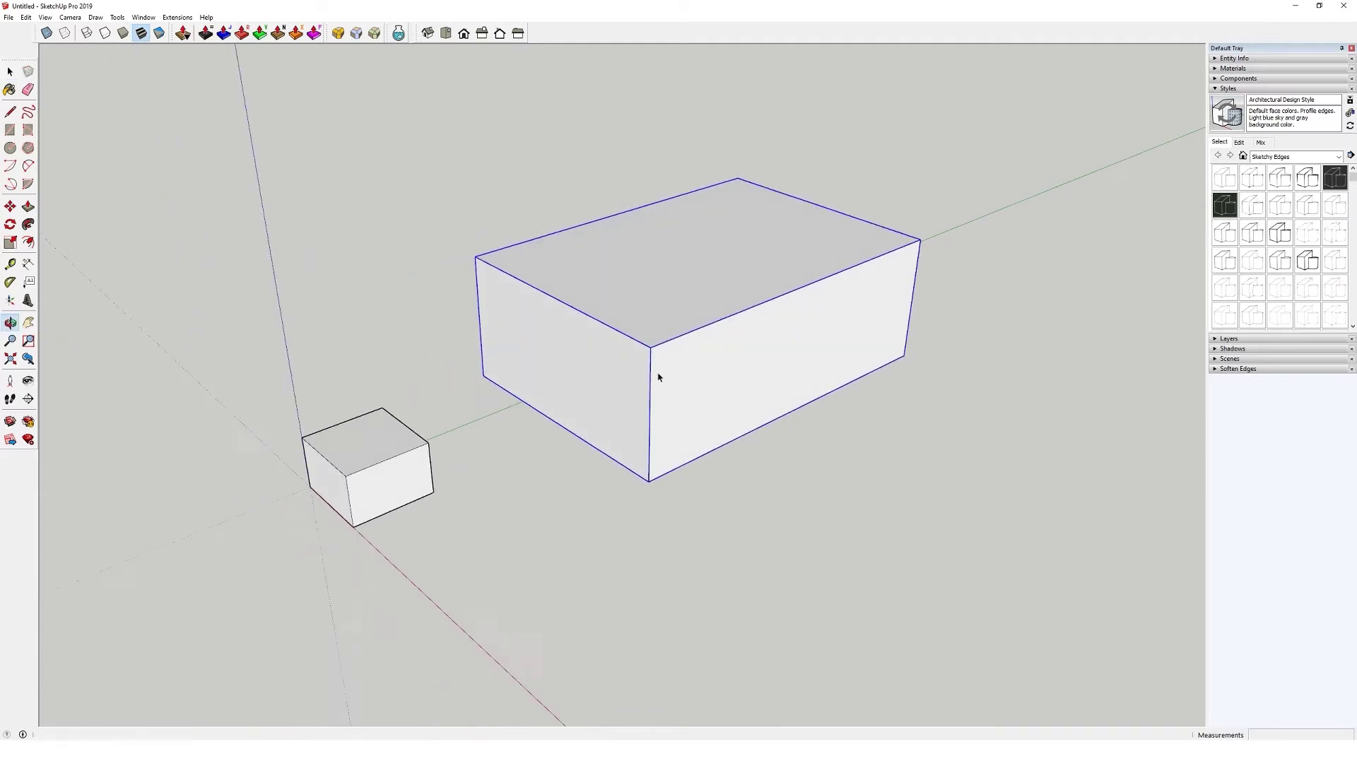
# Step: Move the small box group by the midpoint of its lower edge onto the large box's roof, flush with the middle of the long top edge
pyautogui.click(342, 476)
pyautogui.scroll(2, 352, 496)
pyautogui.scroll(-1, 376, 505)
pyautogui.scroll(1, 375, 504)
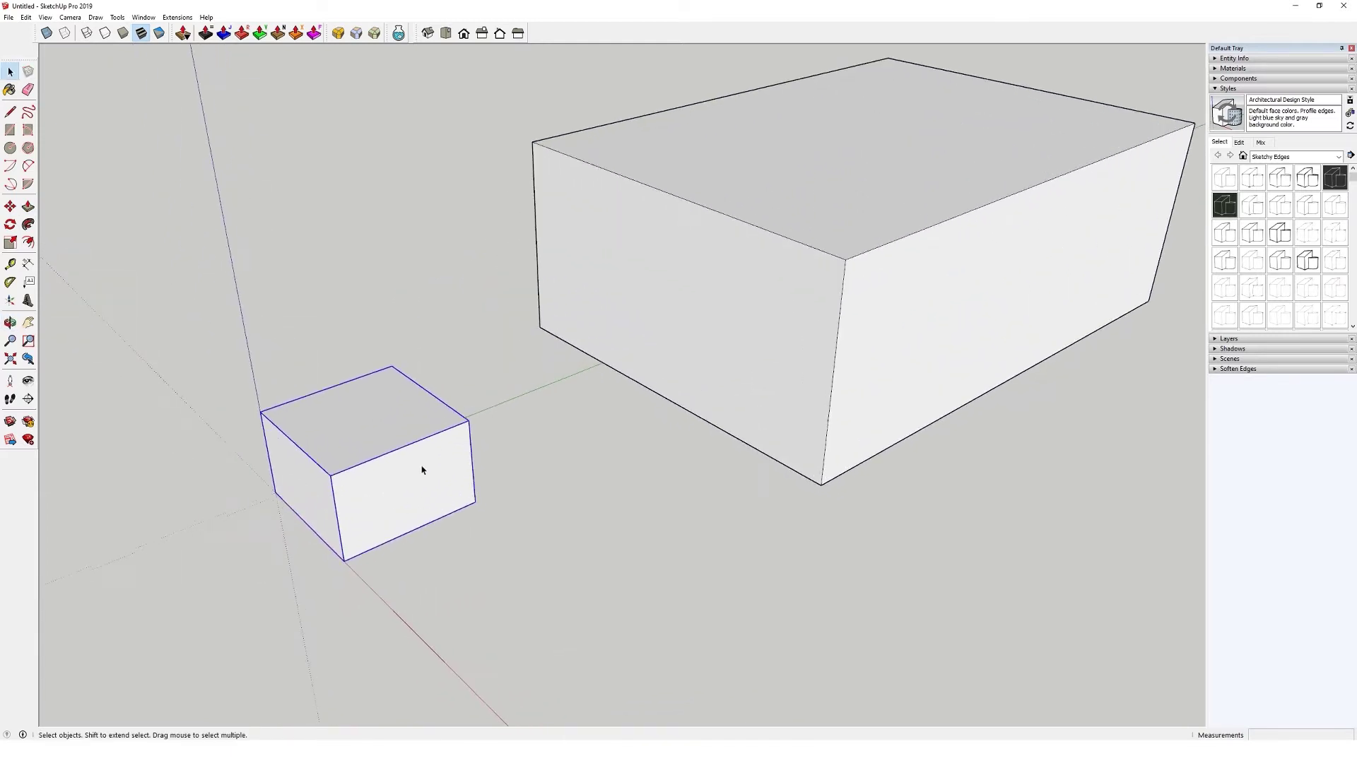
pyautogui.scroll(-1, 403, 464)
pyautogui.press('q')
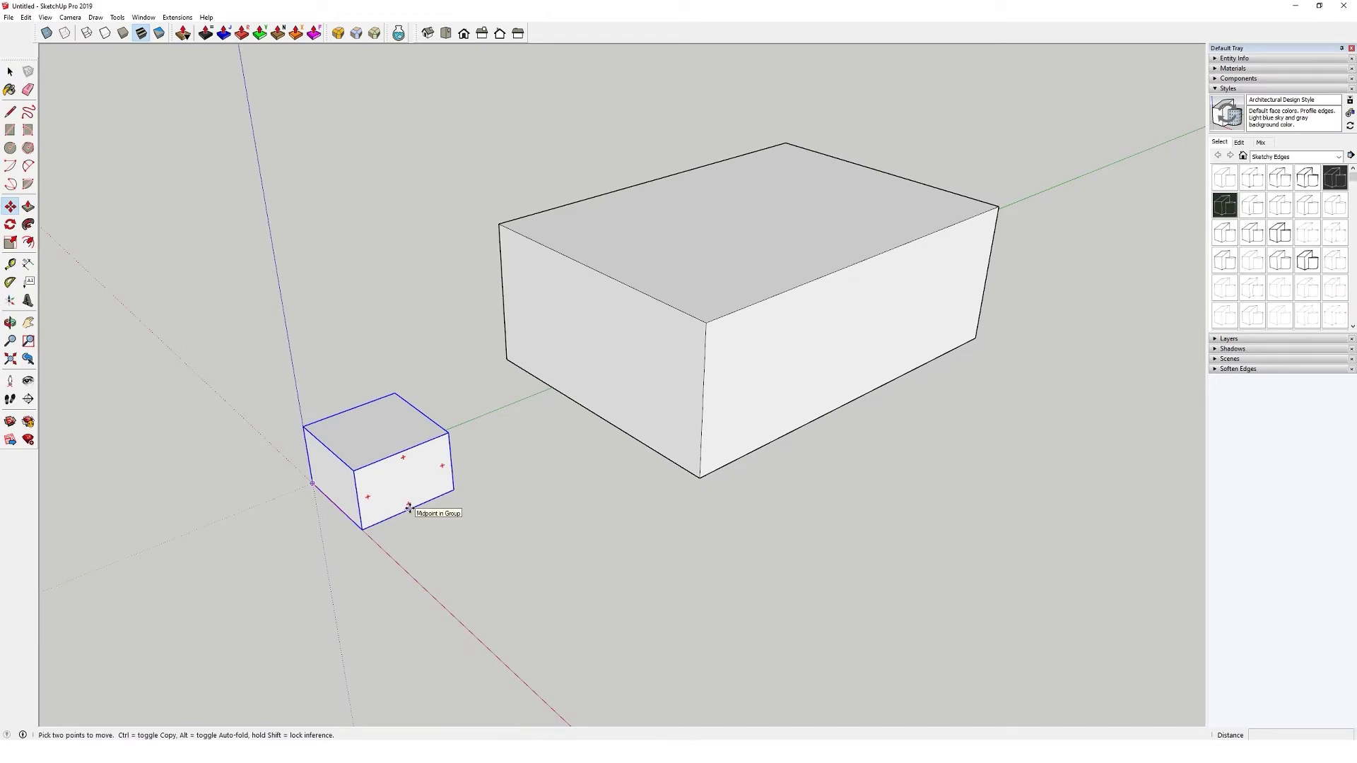
pyautogui.moveTo(857, 309); pyautogui.dragTo(848, 329, button='middle')
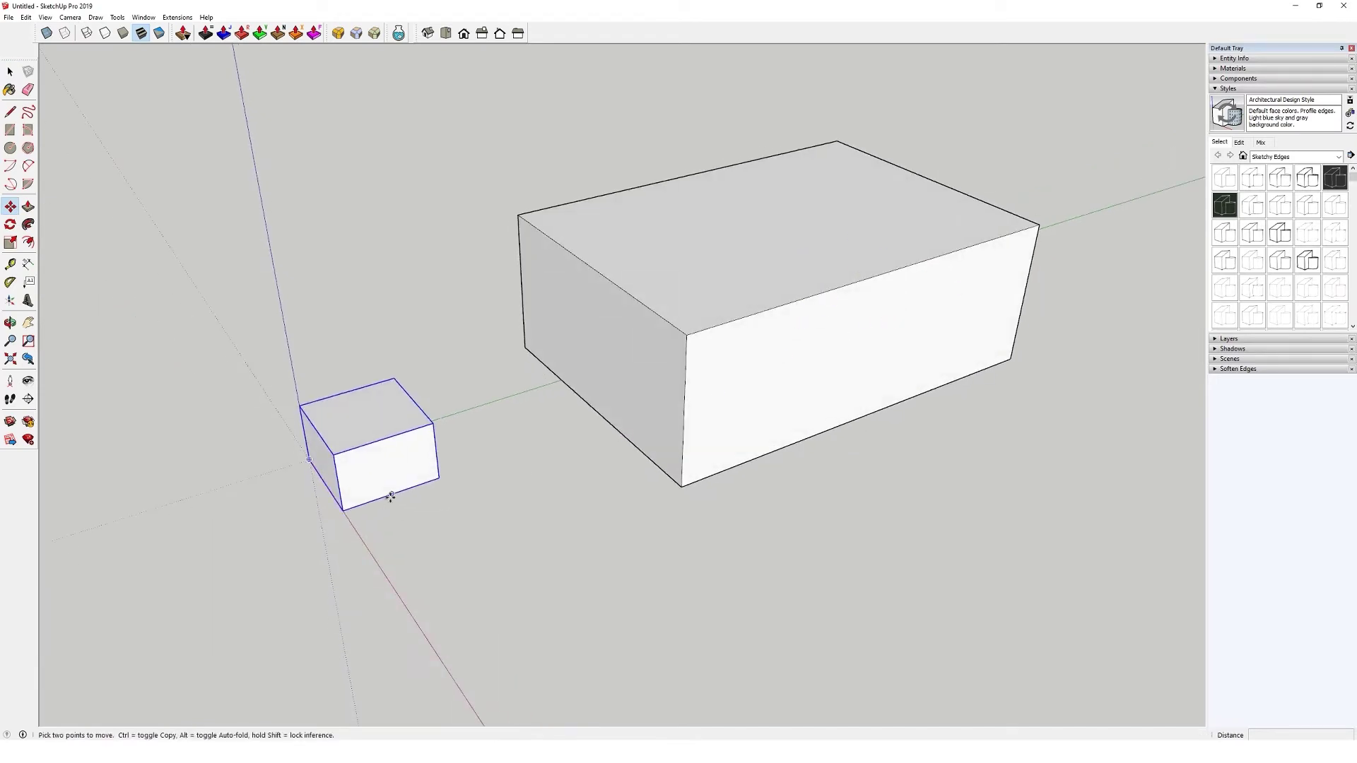
pyautogui.scroll(2, 346, 470)
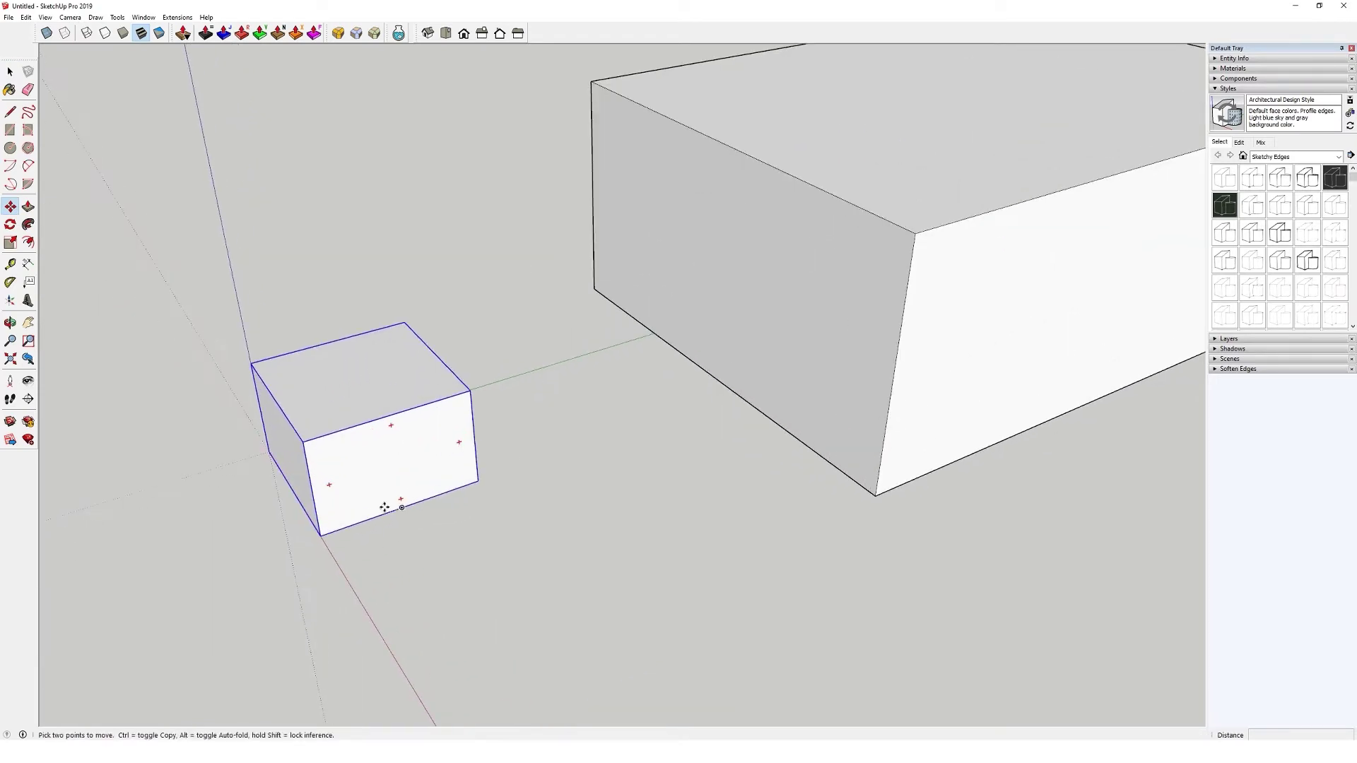
pyautogui.click(399, 508)
pyautogui.scroll(-3, 281, 497)
pyautogui.moveTo(960, 221); pyautogui.dragTo(919, 244, button='middle')
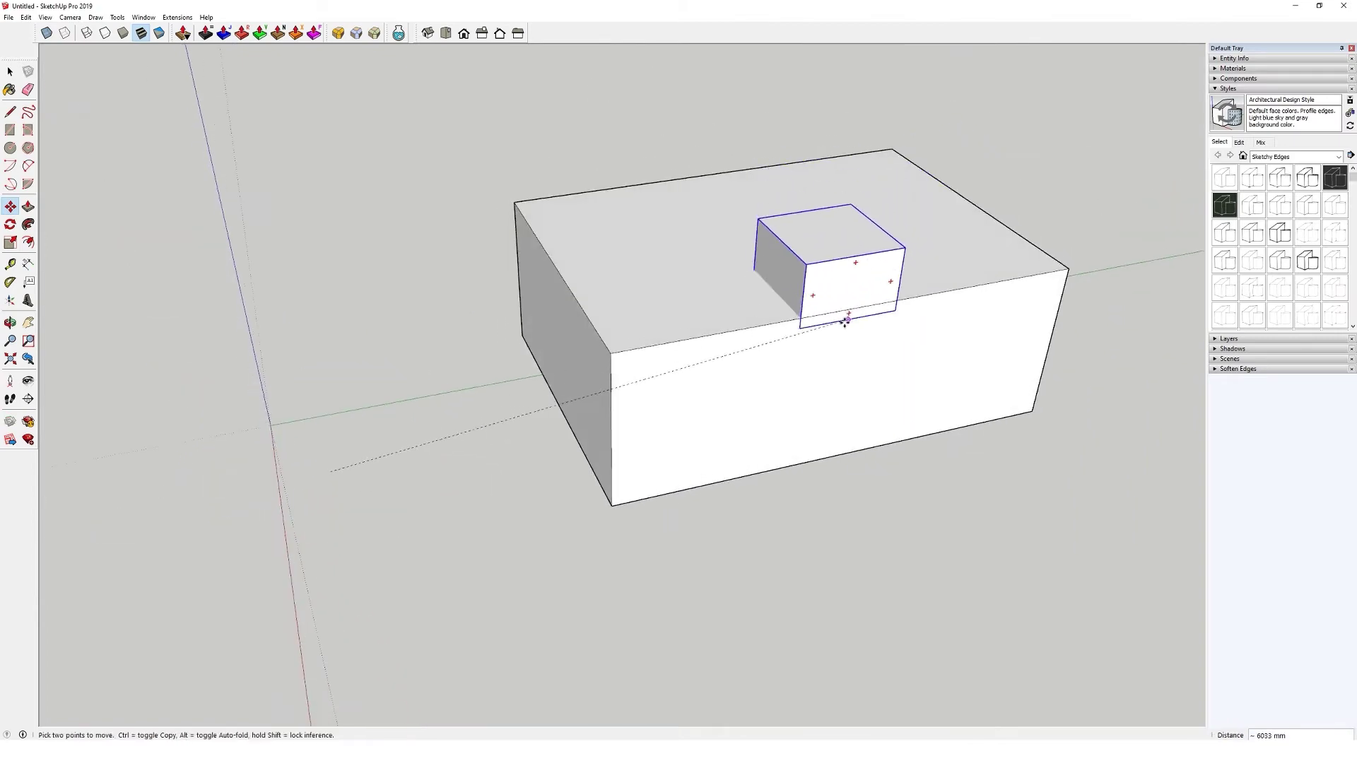
pyautogui.click(855, 307)
pyautogui.moveTo(854, 307); pyautogui.dragTo(773, 365, button='middle')
pyautogui.click(11, 75)
pyautogui.rightClick(10, 74)
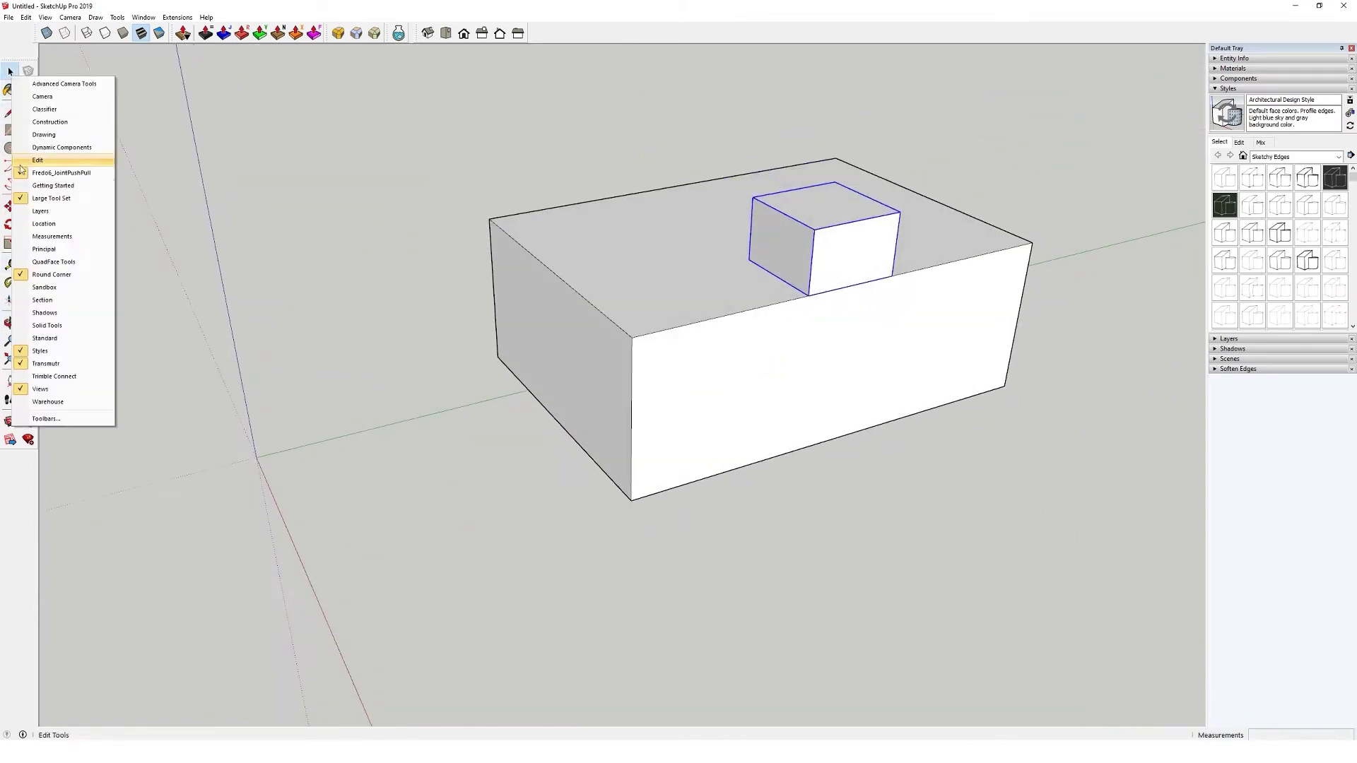
pyautogui.click(293, 10)
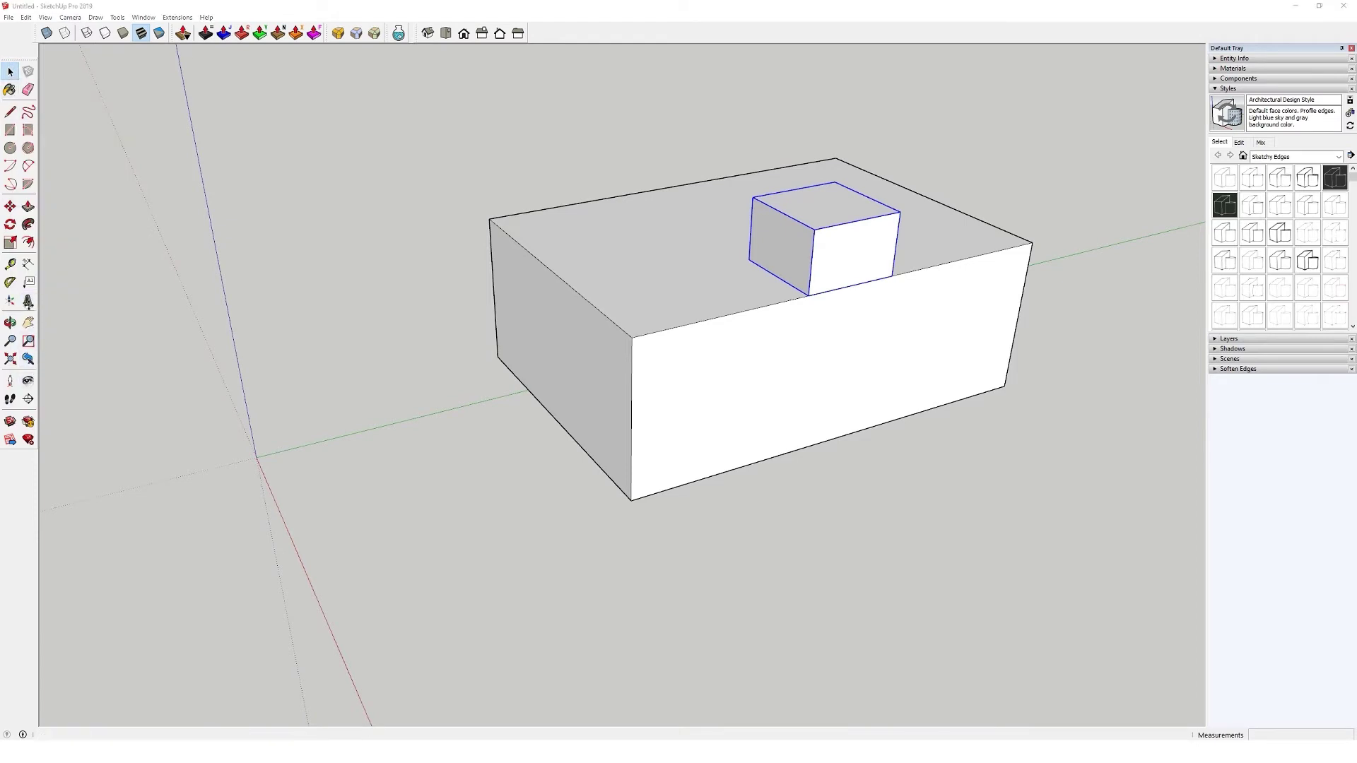
# Step: Create filled, extruded 3D text reading "Studio RBA." and place it flat at the origin
pyautogui.click(28, 302)
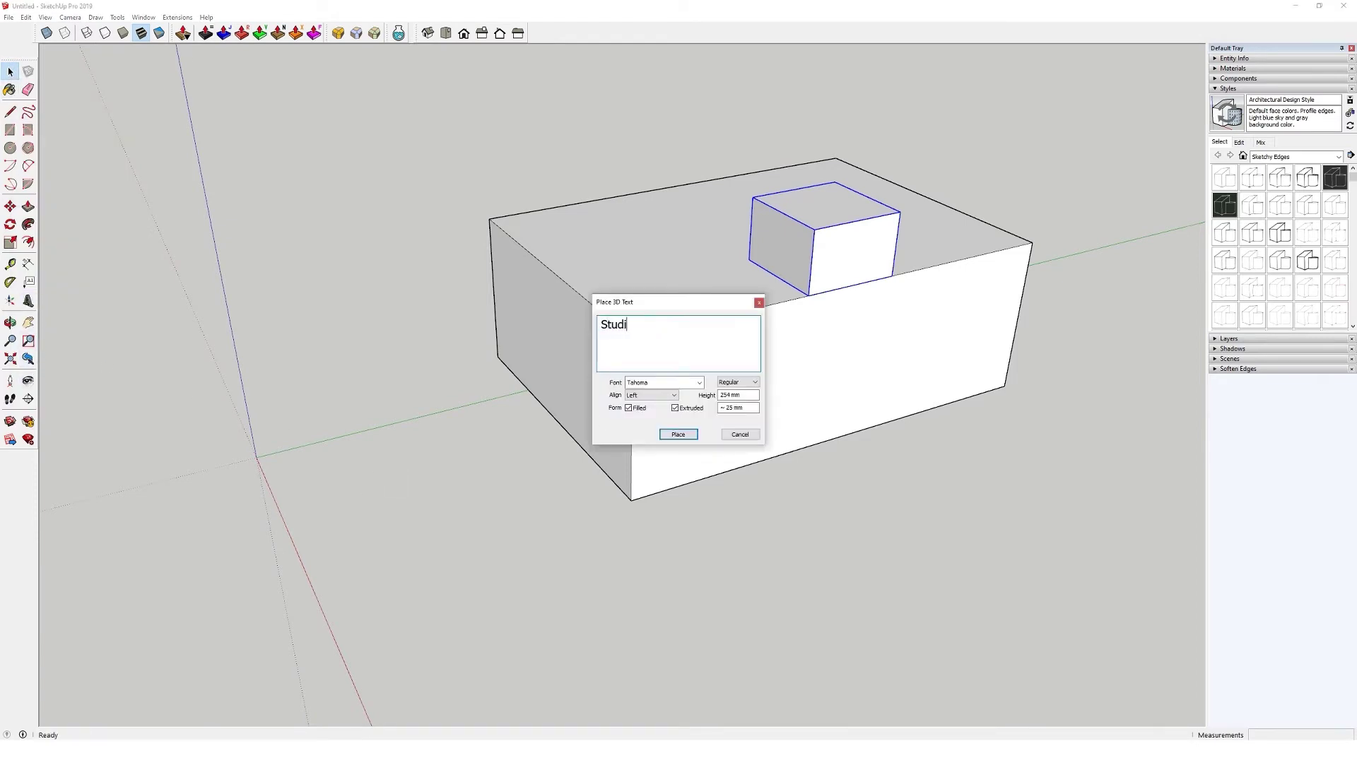
pyautogui.click(658, 434)
pyautogui.click(257, 456)
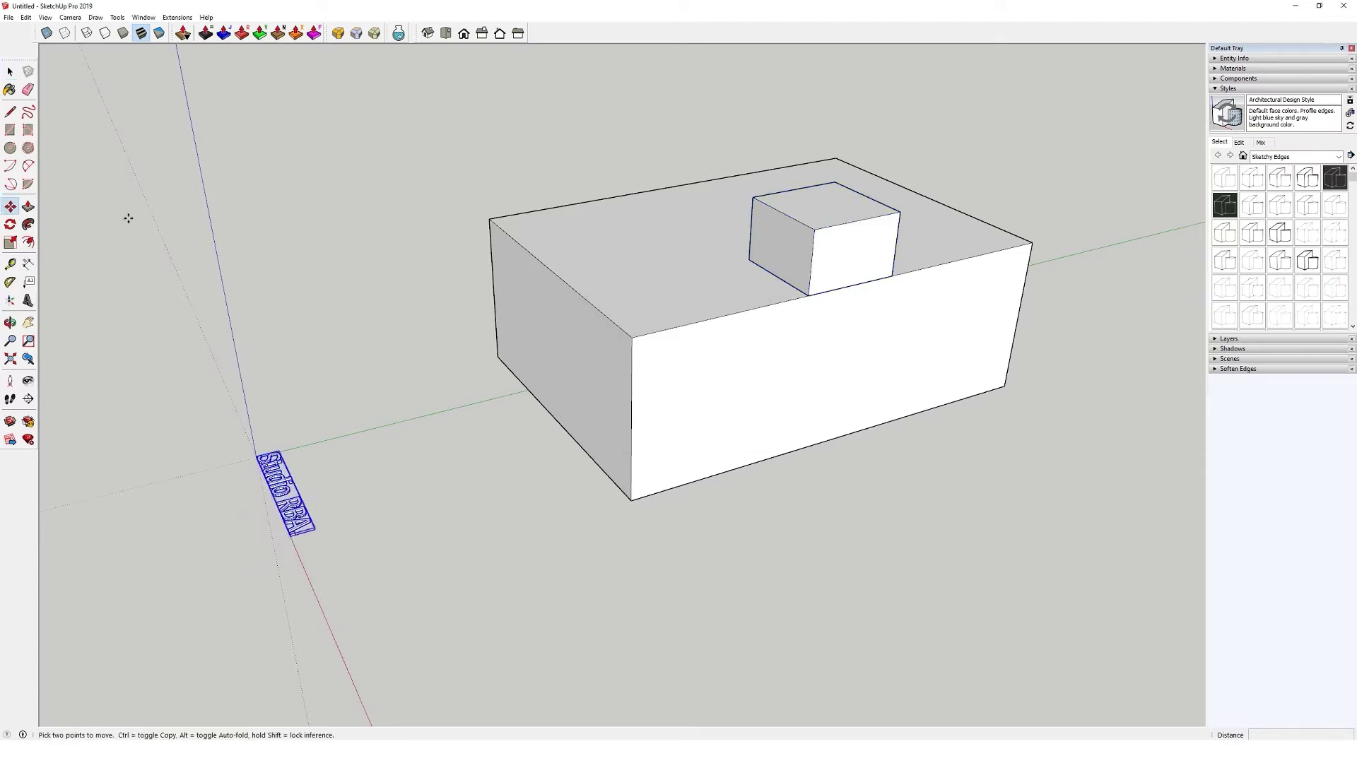
# Step: Show the Scale grips on the 3D text and examine closely where its lower front edge has its midpoint
pyautogui.moveTo(210, 508); pyautogui.dragTo(548, 565, button='middle')
pyautogui.scroll(6, 470, 588)
pyautogui.scroll(2, 548, 565)
pyautogui.scroll(1, 548, 565)
pyautogui.scroll(-4, 515, 569)
pyautogui.moveTo(339, 570); pyautogui.dragTo(413, 578, button='middle')
pyautogui.press('m')
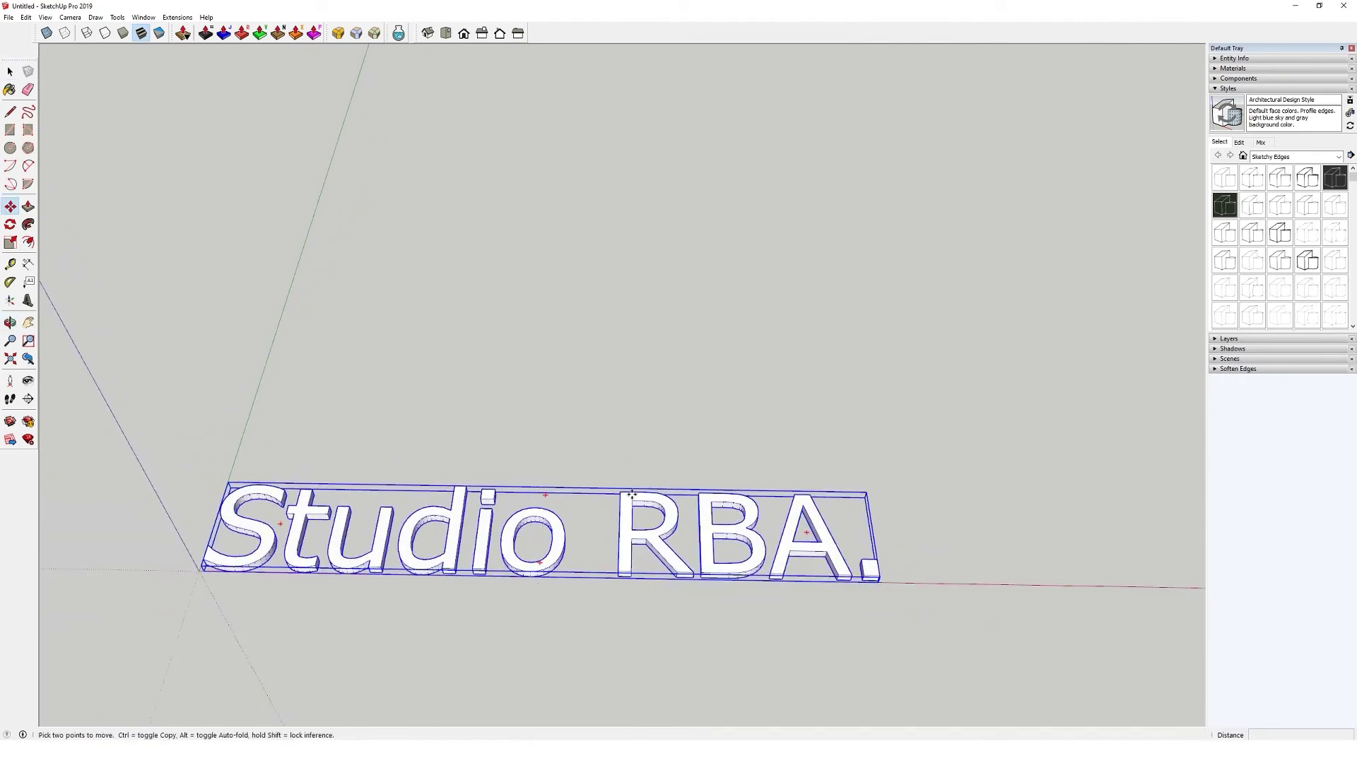
pyautogui.scroll(2, 560, 506)
pyautogui.press('s')
pyautogui.scroll(4, 560, 506)
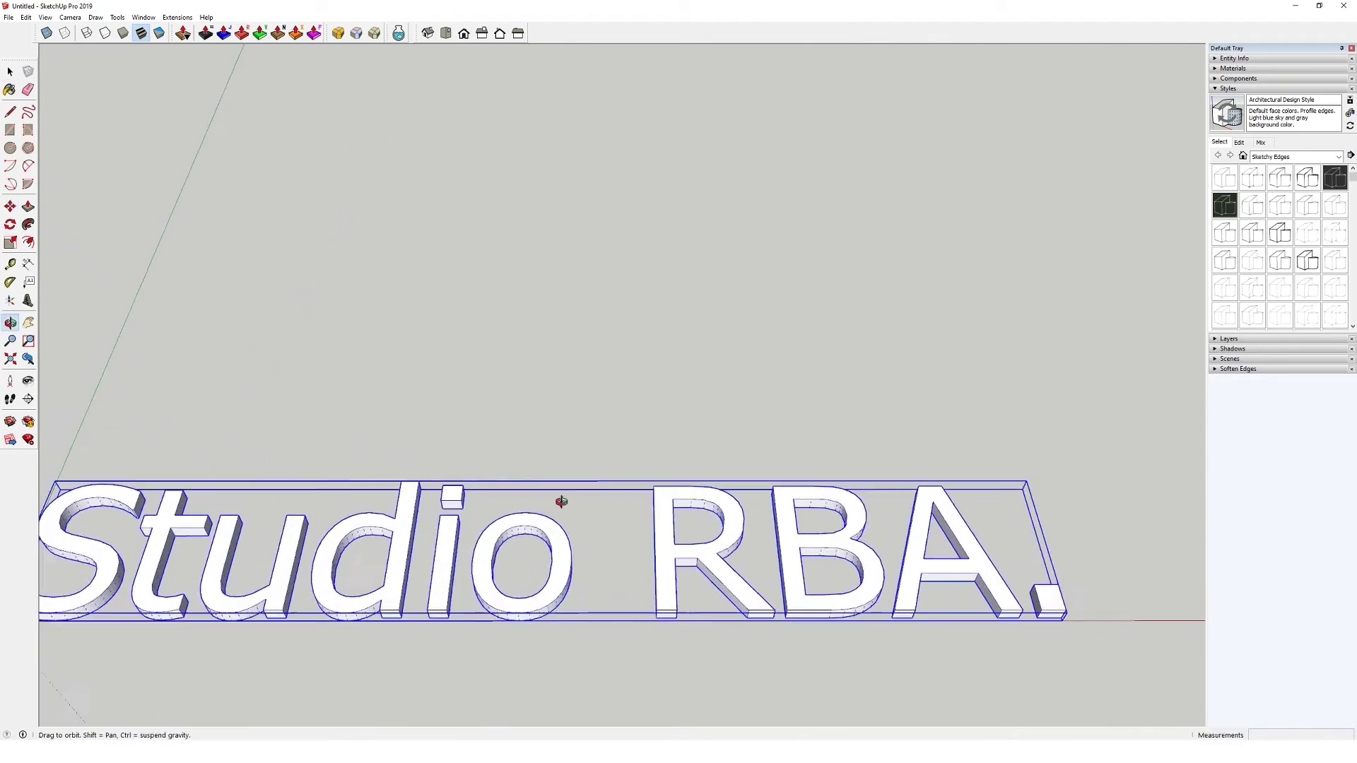
pyautogui.scroll(3, 559, 530)
pyautogui.scroll(-3, 596, 527)
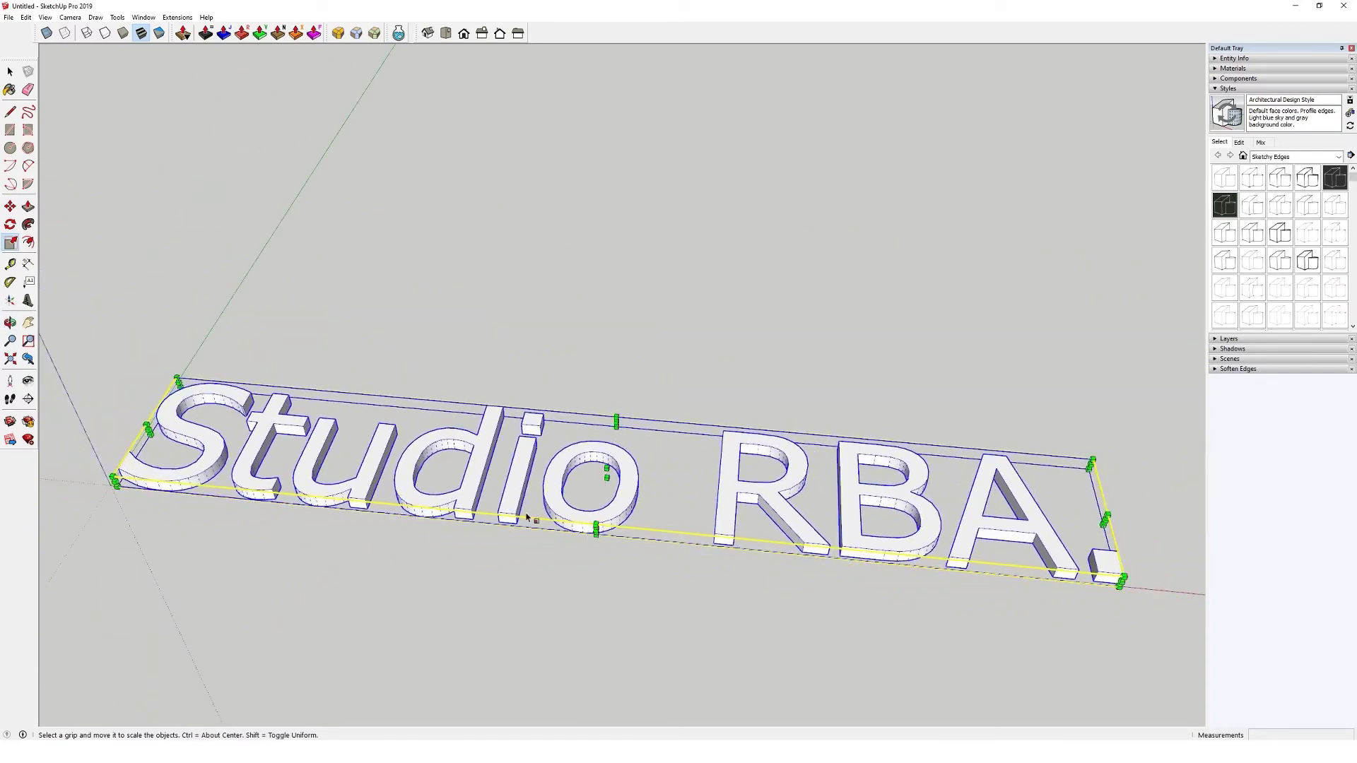
pyautogui.scroll(5, 527, 518)
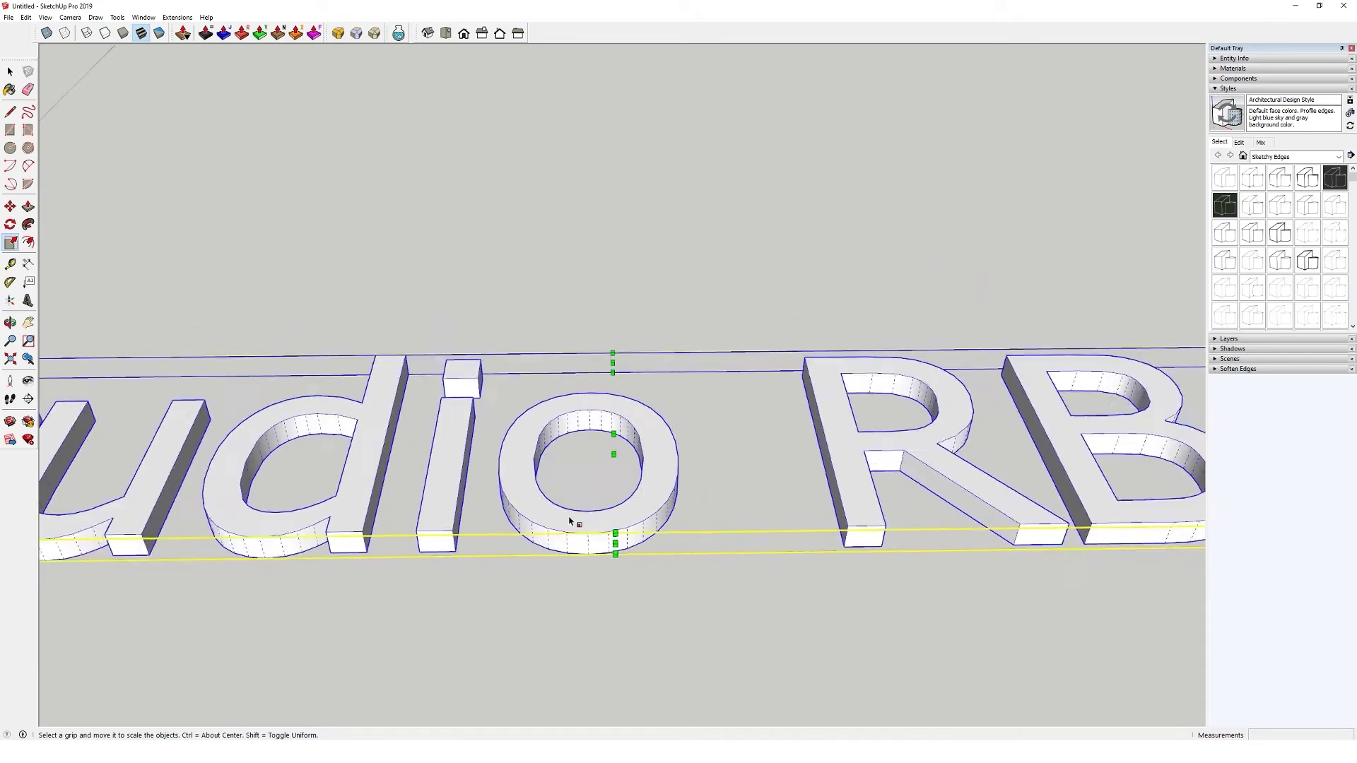
pyautogui.scroll(-1, 613, 540)
pyautogui.moveTo(635, 543); pyautogui.dragTo(305, 438, button='middle')
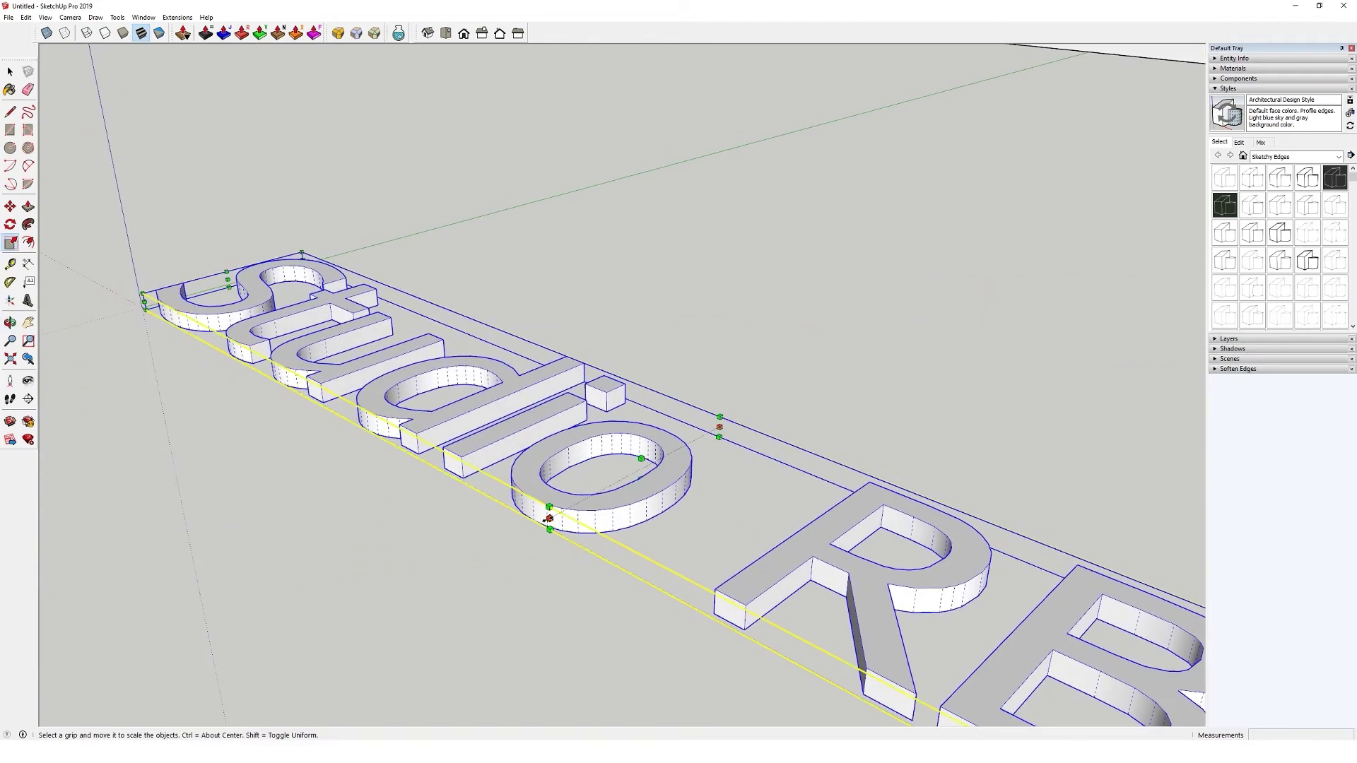
pyautogui.moveTo(550, 520); pyautogui.dragTo(802, 511, button='middle')
pyautogui.scroll(3, 850, 459)
pyautogui.keyDown('shift'); pyautogui.moveTo(848, 459); pyautogui.dragTo(530, 472, button='middle'); pyautogui.keyUp('shift')
pyautogui.scroll(3, 533, 517)
pyautogui.moveTo(595, 506)
pyautogui.mouseDown(button='middle')
pyautogui.moveTo(645, 542)
pyautogui.moveTo(591, 503)
pyautogui.mouseUp(button='middle')
pyautogui.scroll(4, 600, 494)
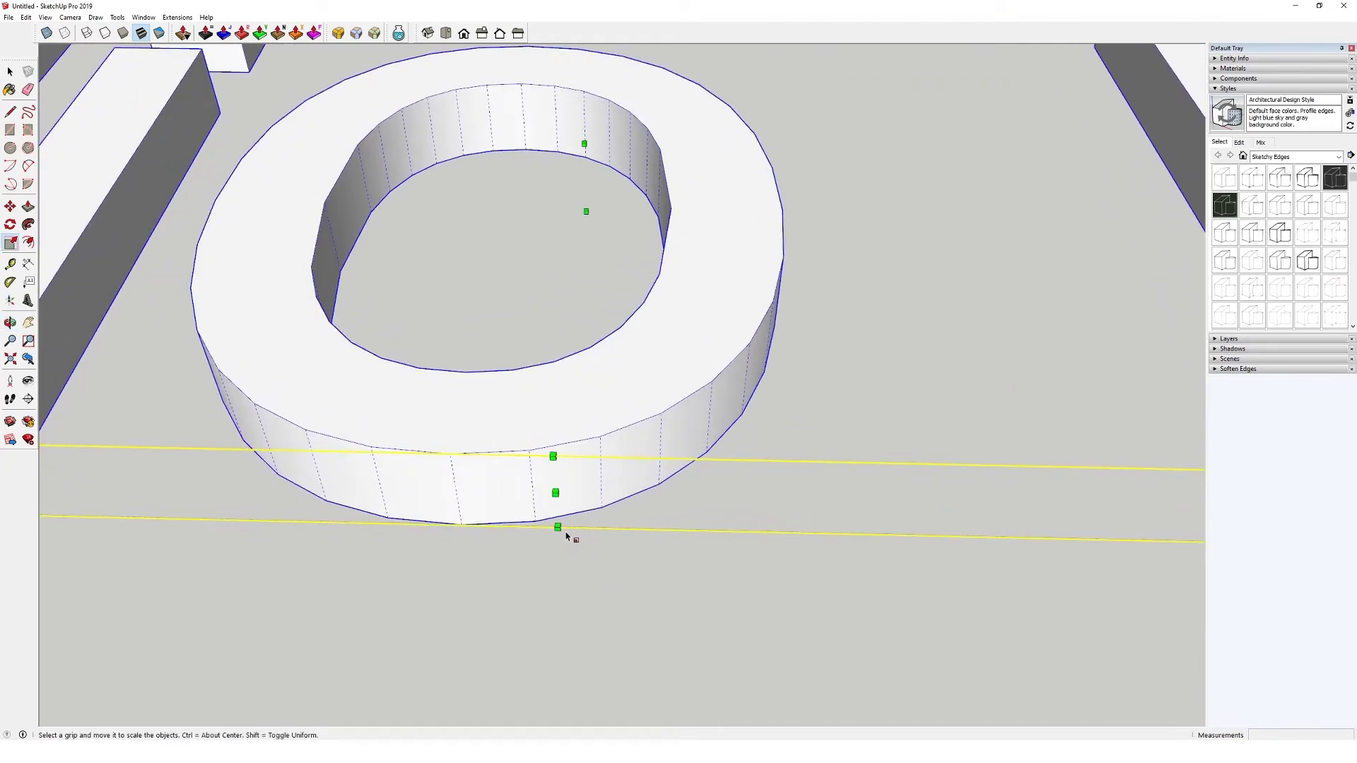
# Step: Move the 3D text by its lower front midpoint onto the large box's roof, beside the middle of the front top edge
pyautogui.press('m')
pyautogui.scroll(-10, 557, 527)
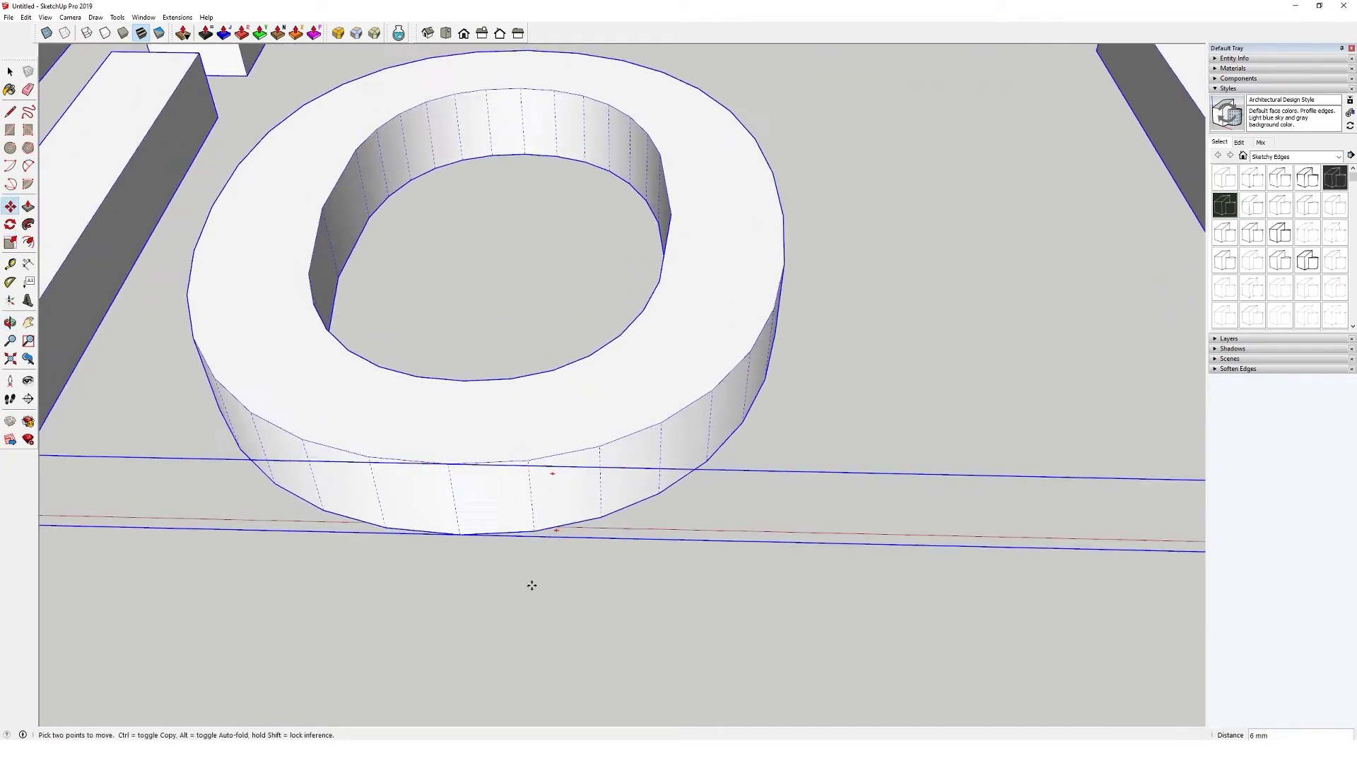
pyautogui.scroll(3, 516, 453)
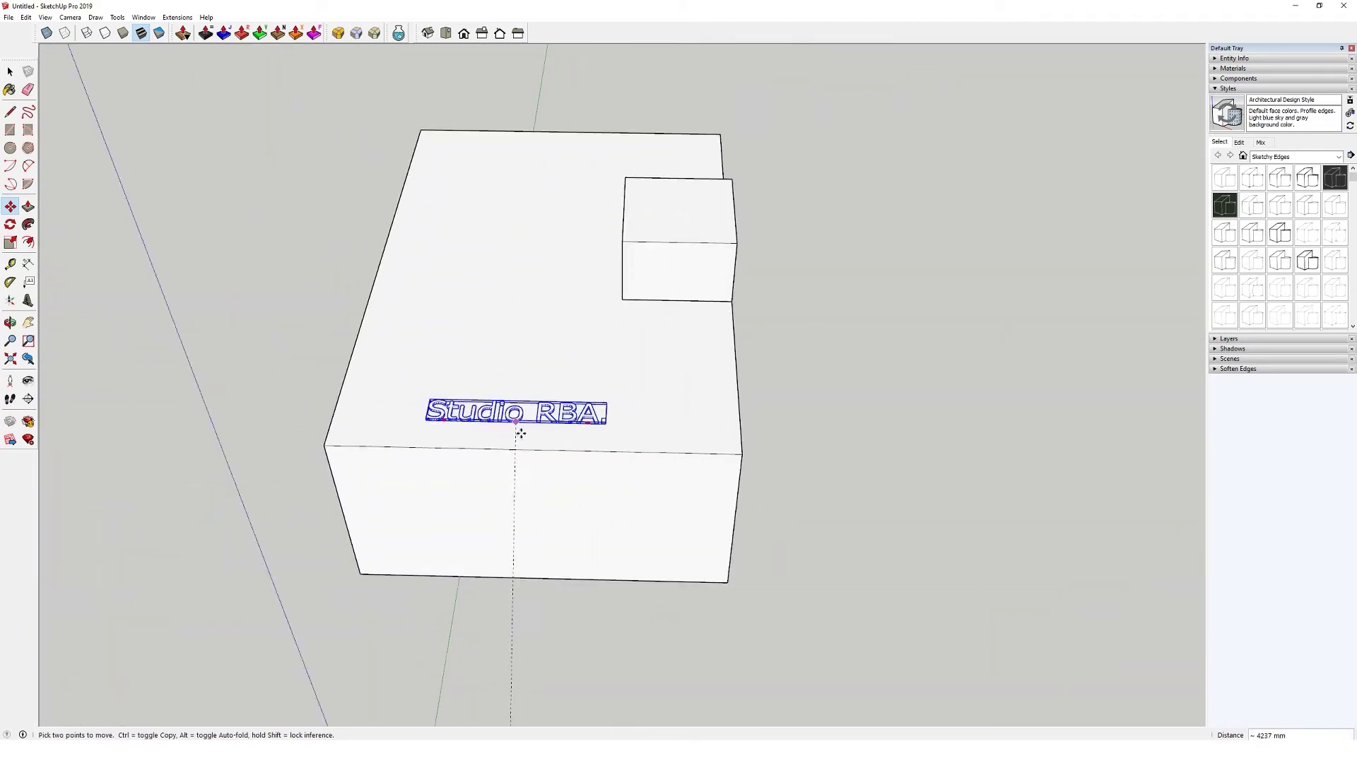
pyautogui.moveTo(658, 456); pyautogui.dragTo(512, 385, button='middle')
pyautogui.scroll(8, 511, 385)
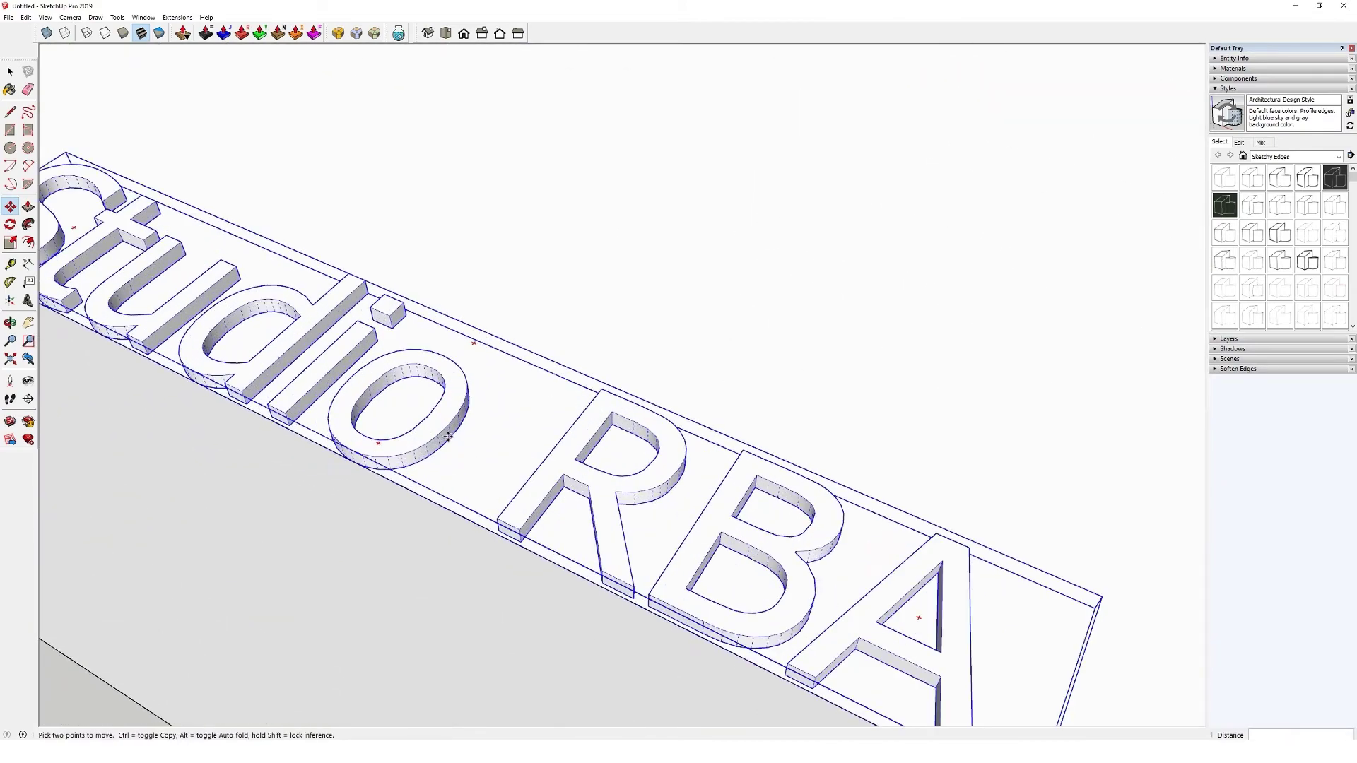
pyautogui.scroll(-6, 470, 453)
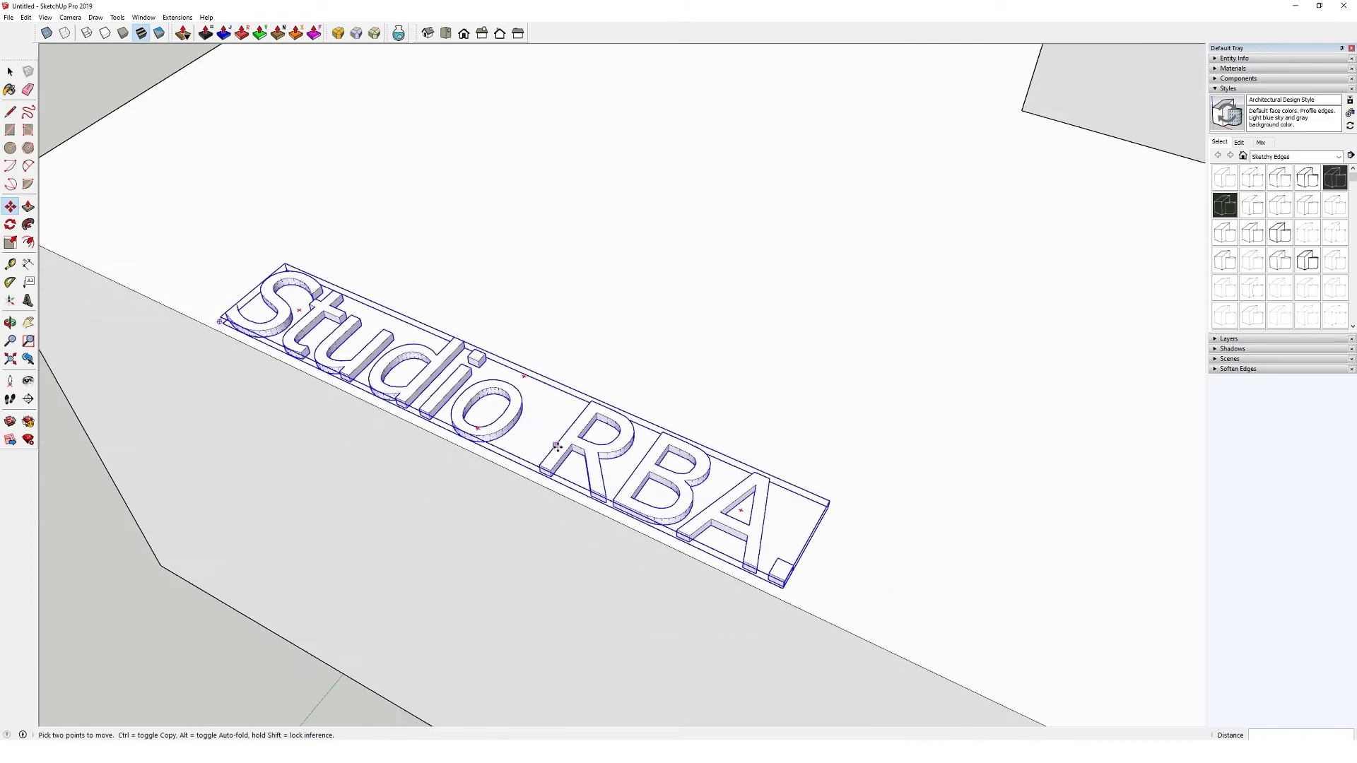
# Step: Check the text's centring by measuring with the Line tool from each front roof corner to the nearest end of the text
pyautogui.moveTo(474, 449); pyautogui.dragTo(779, 579, button='middle')
pyautogui.scroll(5, 763, 522)
pyautogui.press('l')
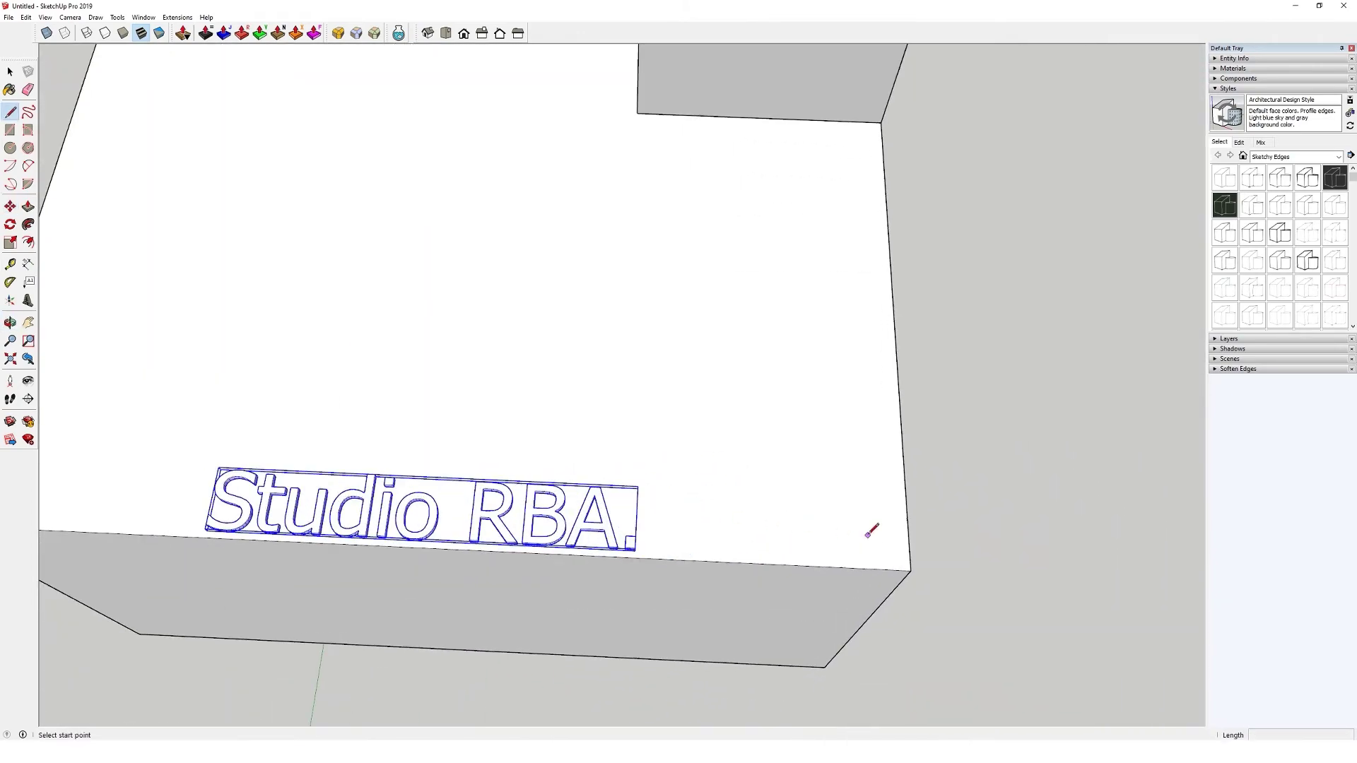
pyautogui.scroll(3, 607, 552)
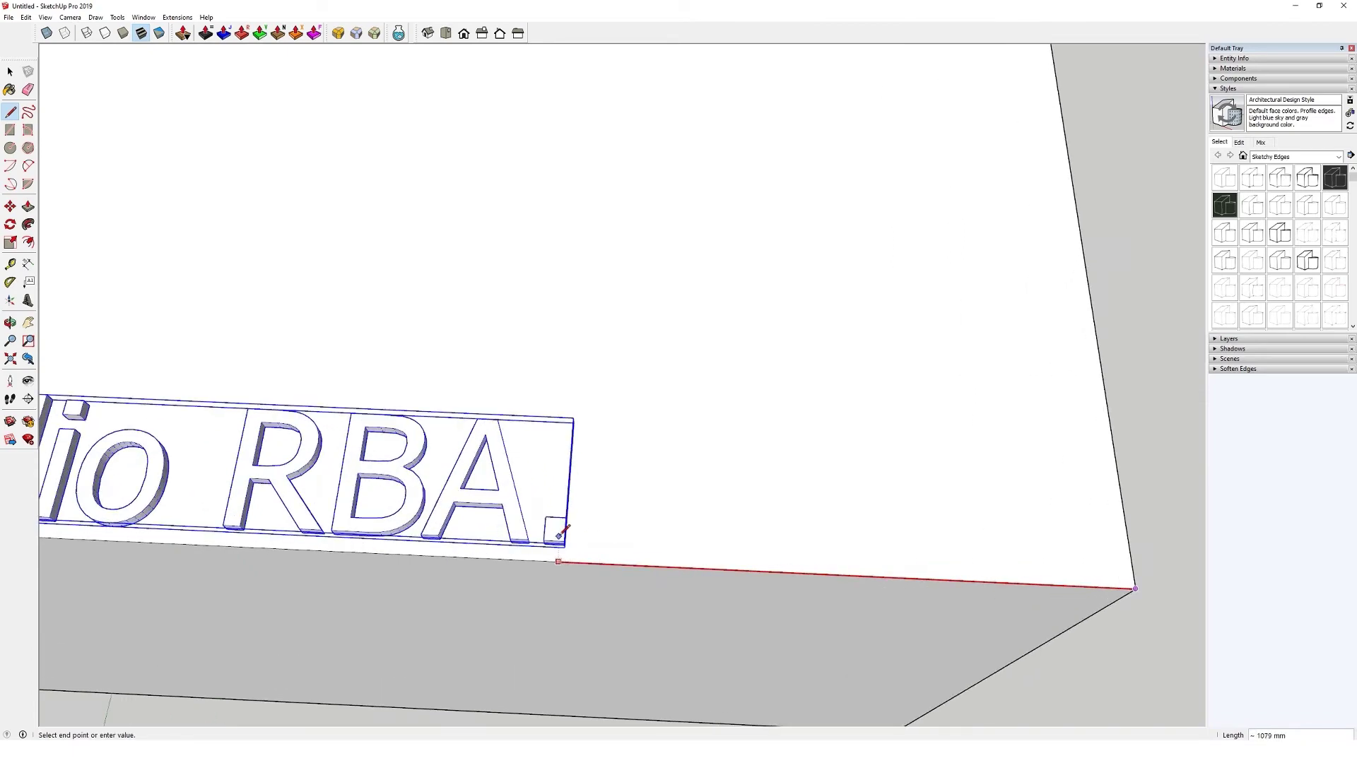
pyautogui.press('Escape')
pyautogui.scroll(-4, 564, 541)
pyautogui.keyDown('shift'); pyautogui.moveTo(333, 521); pyautogui.dragTo(637, 501, button='middle'); pyautogui.keyUp('shift')
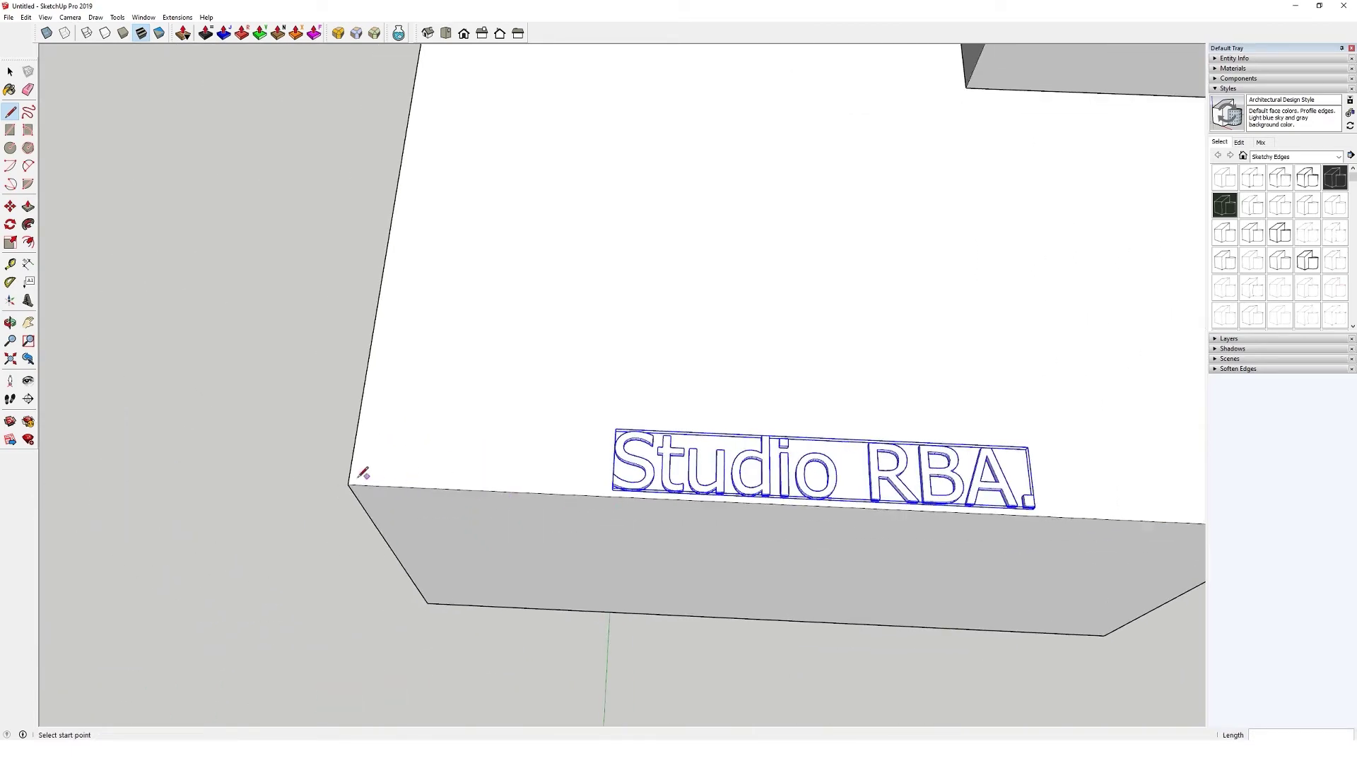
pyautogui.scroll(2, 595, 496)
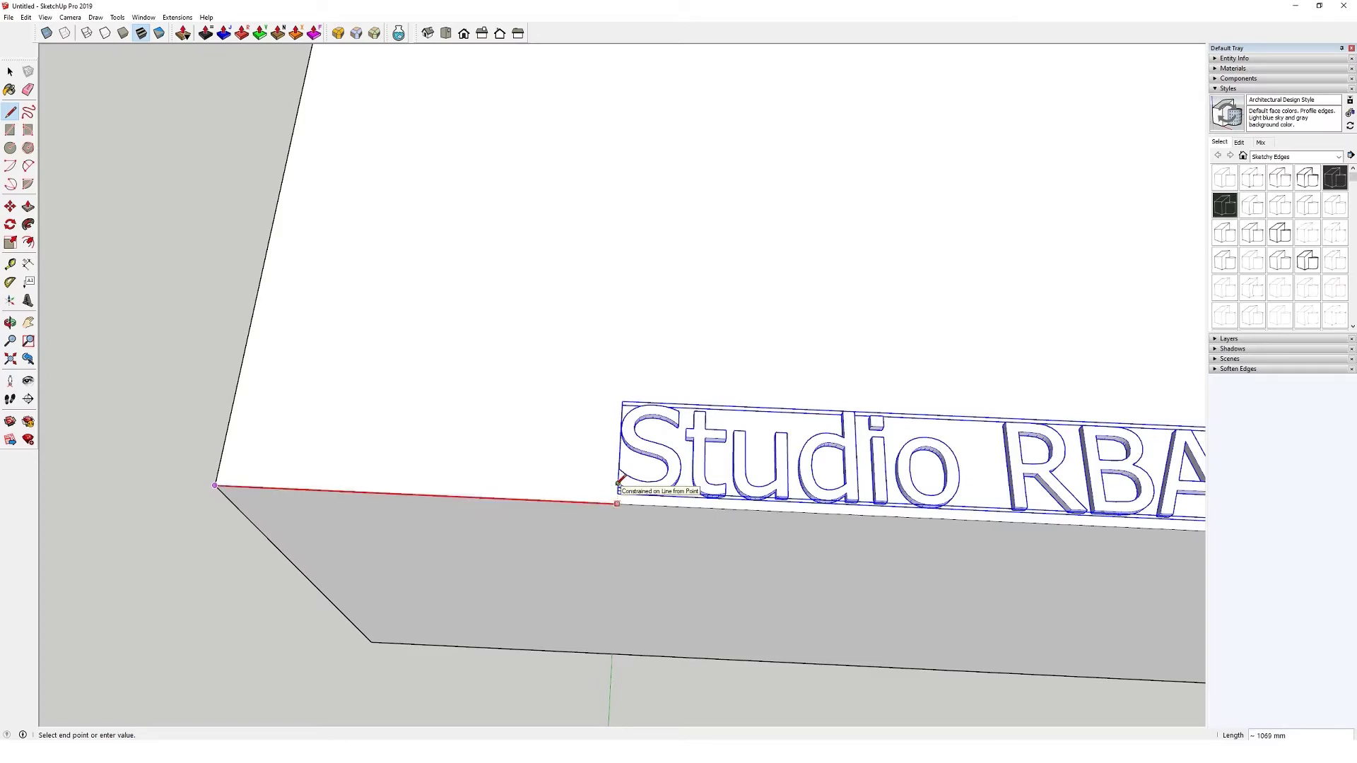
pyautogui.press('Escape')
pyautogui.scroll(-4, 459, 468)
pyautogui.moveTo(484, 475); pyautogui.dragTo(375, 261, button='middle')
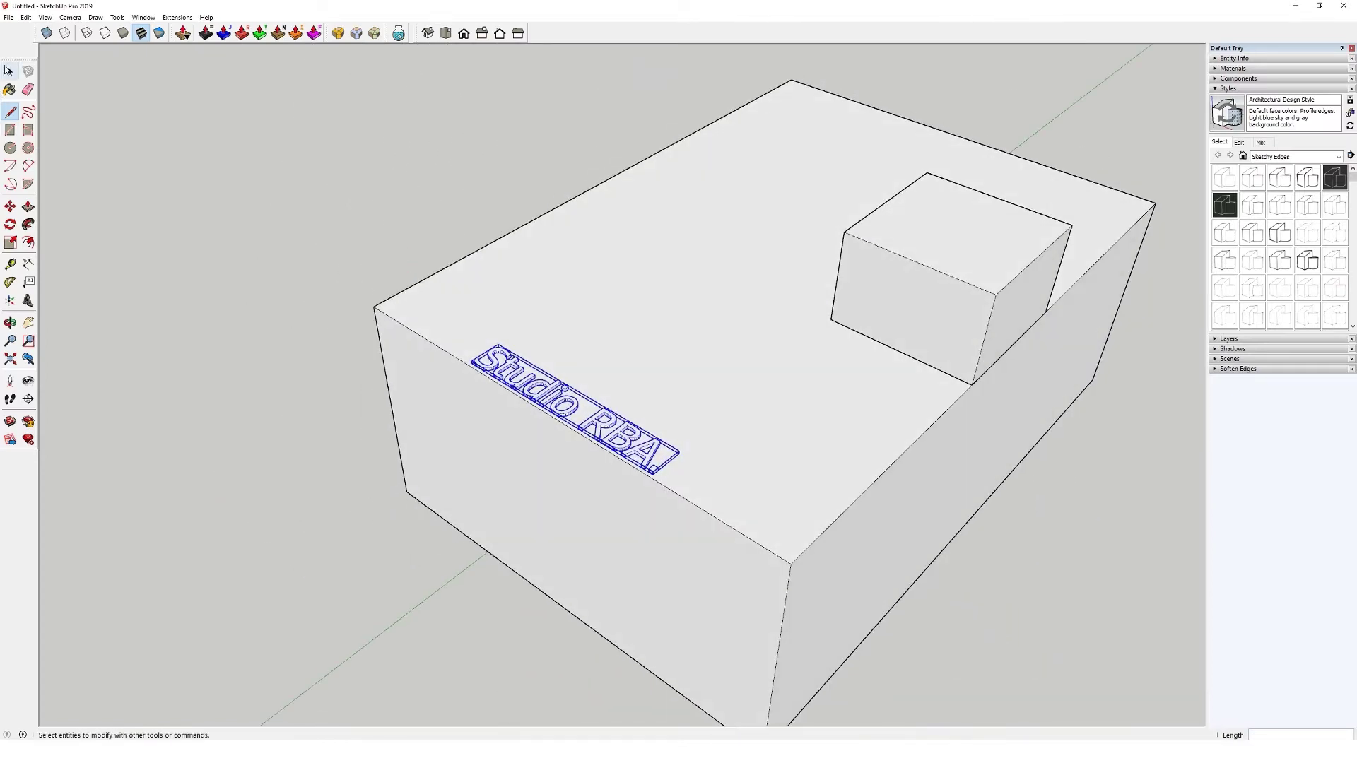
# Step: Open the large box group for editing and draw an upright rectangle on the left half of its front face
pyautogui.moveTo(587, 376); pyautogui.dragTo(417, 441, button='middle')
pyautogui.scroll(2, 417, 441)
pyautogui.click(460, 396)
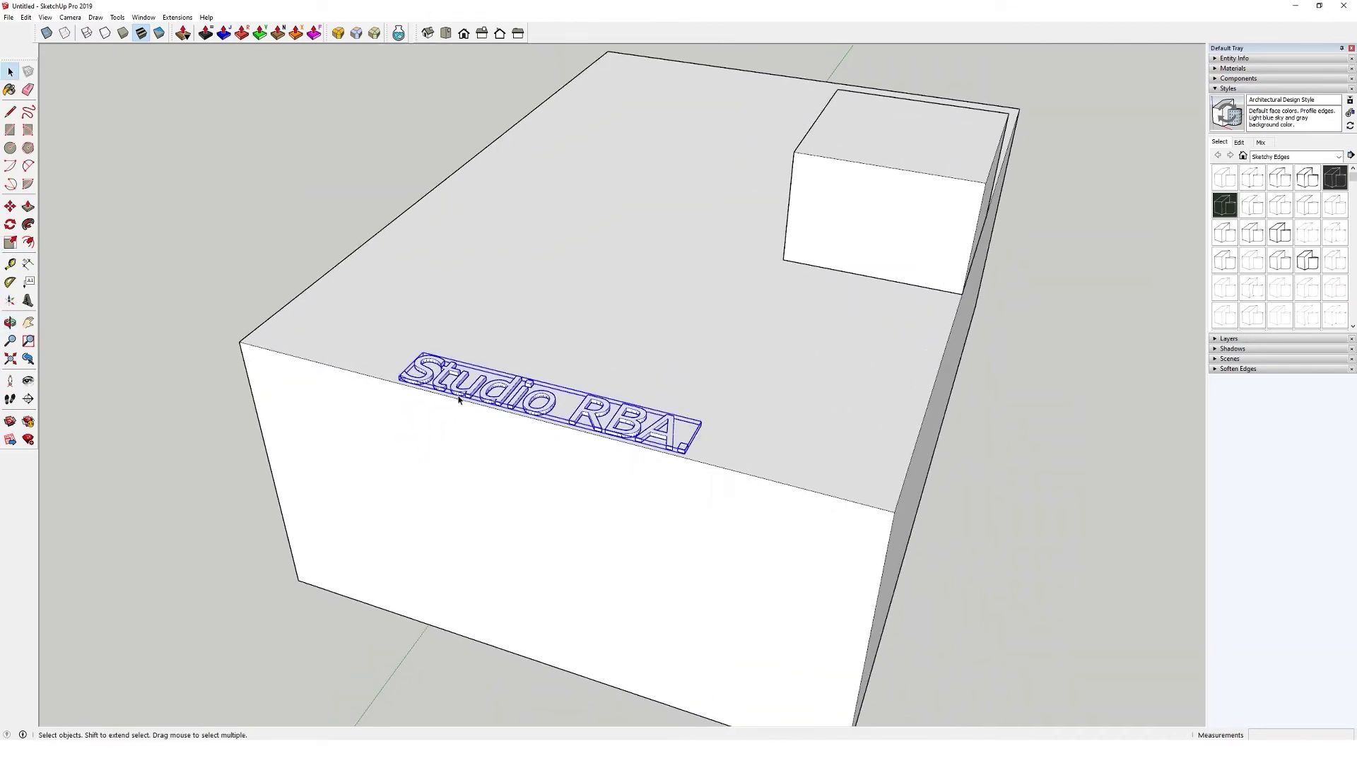
pyautogui.scroll(-3, 467, 360)
pyautogui.scroll(3, 436, 424)
pyautogui.moveTo(475, 454); pyautogui.dragTo(446, 390, button='middle')
pyautogui.click(436, 426)
pyautogui.doubleClick(413, 422)
pyautogui.scroll(-2, 448, 393)
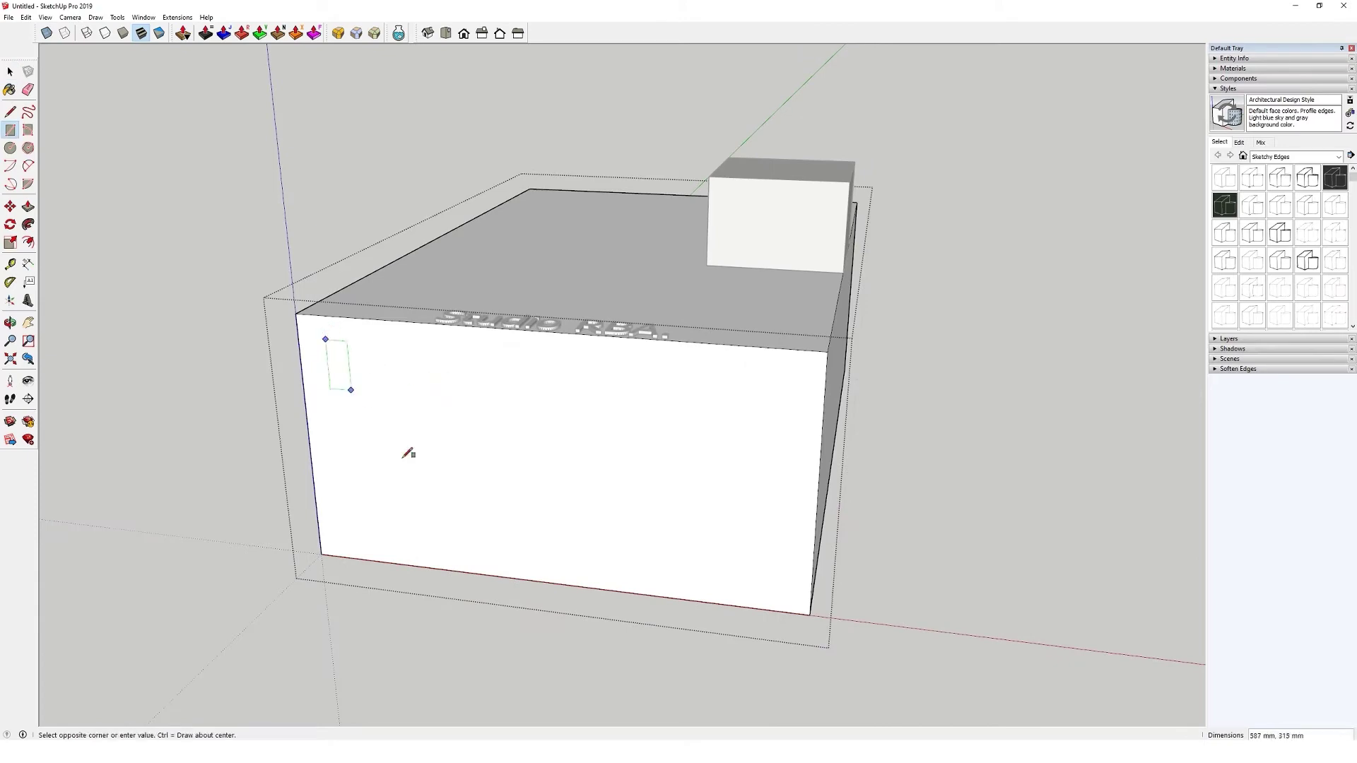
pyautogui.click(519, 558)
# Step: Push the rectangle slightly into the front wall, delete its recessed face to form an opening, and leave the group
pyautogui.press('p')
pyautogui.moveTo(454, 494); pyautogui.dragTo(405, 506, button='middle')
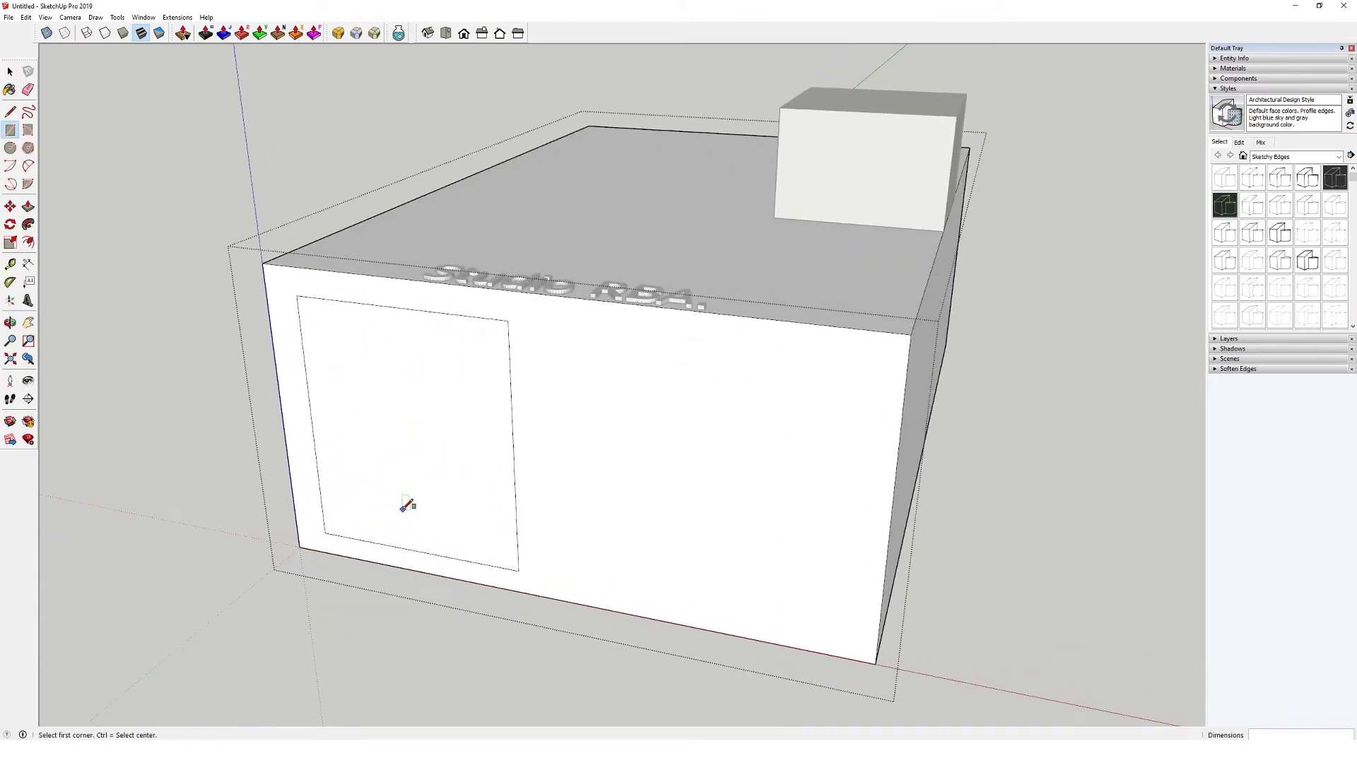
pyautogui.moveTo(406, 507); pyautogui.dragTo(388, 509)
pyautogui.press('space')
pyautogui.click(378, 401)
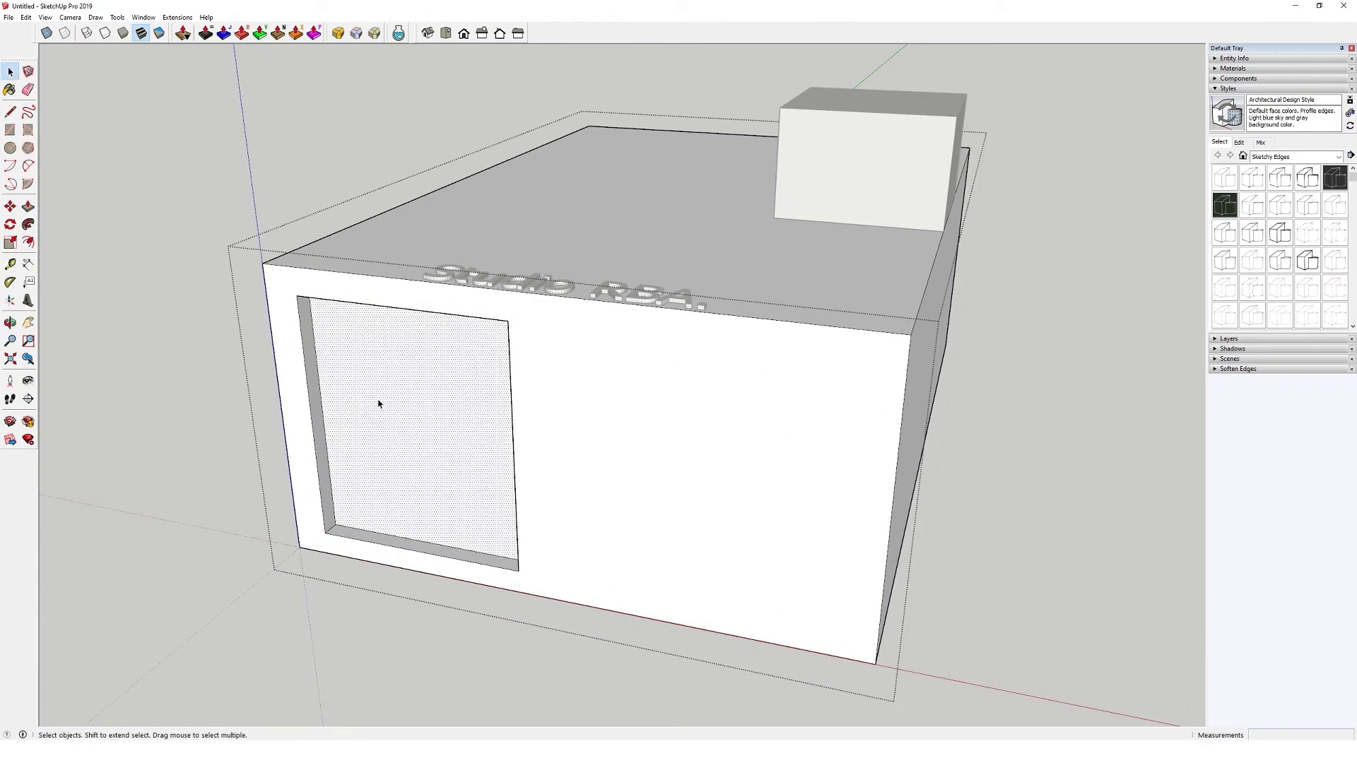
pyautogui.press('Delete')
pyautogui.scroll(-2, 379, 401)
pyautogui.moveTo(565, 424); pyautogui.dragTo(418, 480, button='middle')
pyautogui.press('Escape')
# Step: Draw a second upright rectangle against the front wall beside the opening, outside the box group
pyautogui.scroll(-2, 518, 483)
pyautogui.scroll(3, 517, 494)
pyautogui.press('r')
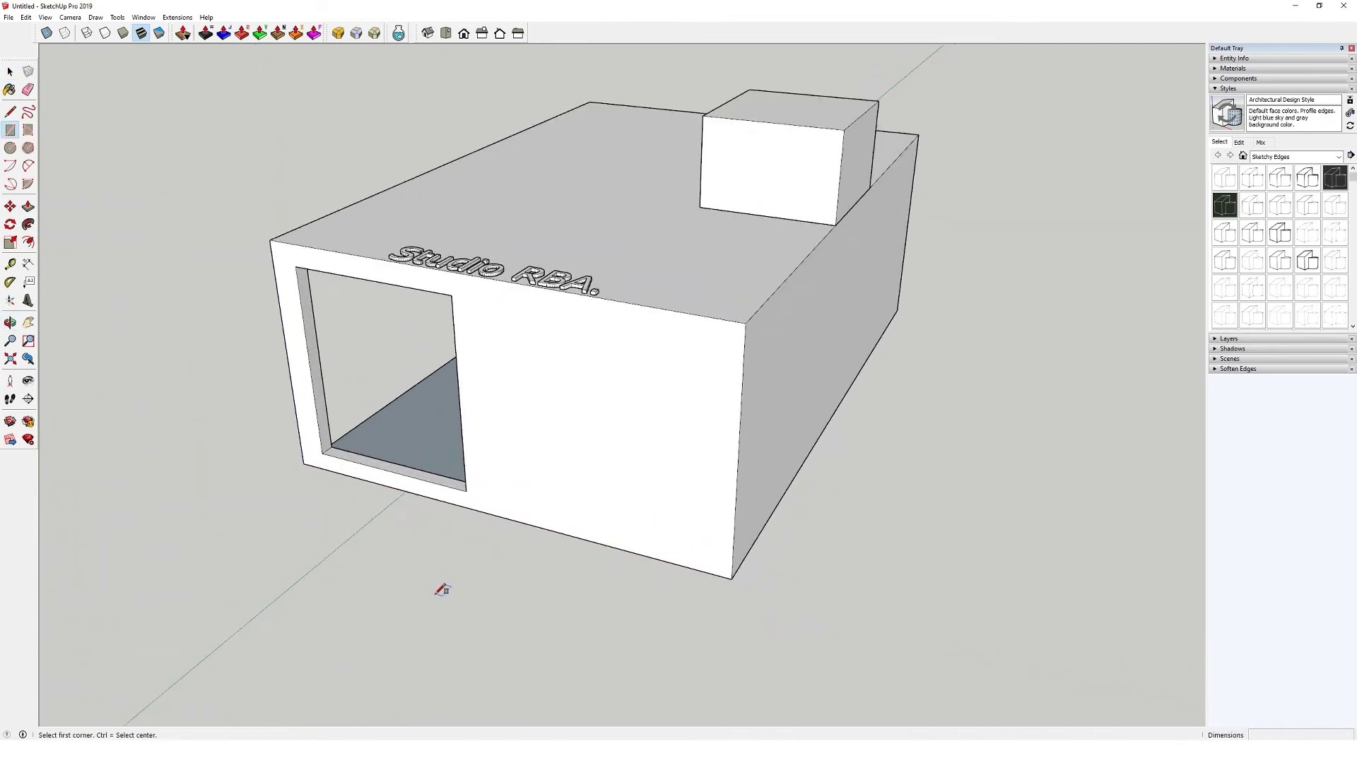
pyautogui.moveTo(638, 606); pyautogui.dragTo(637, 554, button='middle')
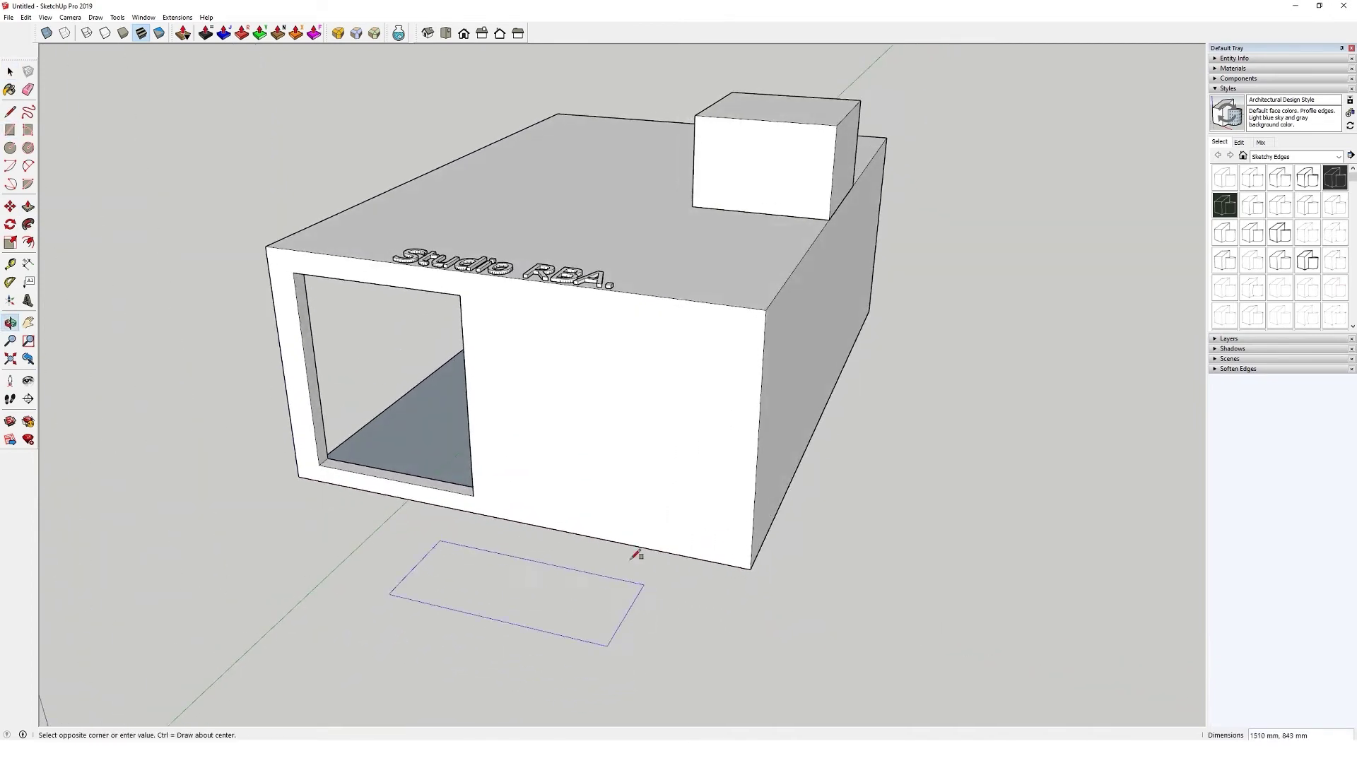
pyautogui.click(702, 510)
pyautogui.scroll(5, 643, 500)
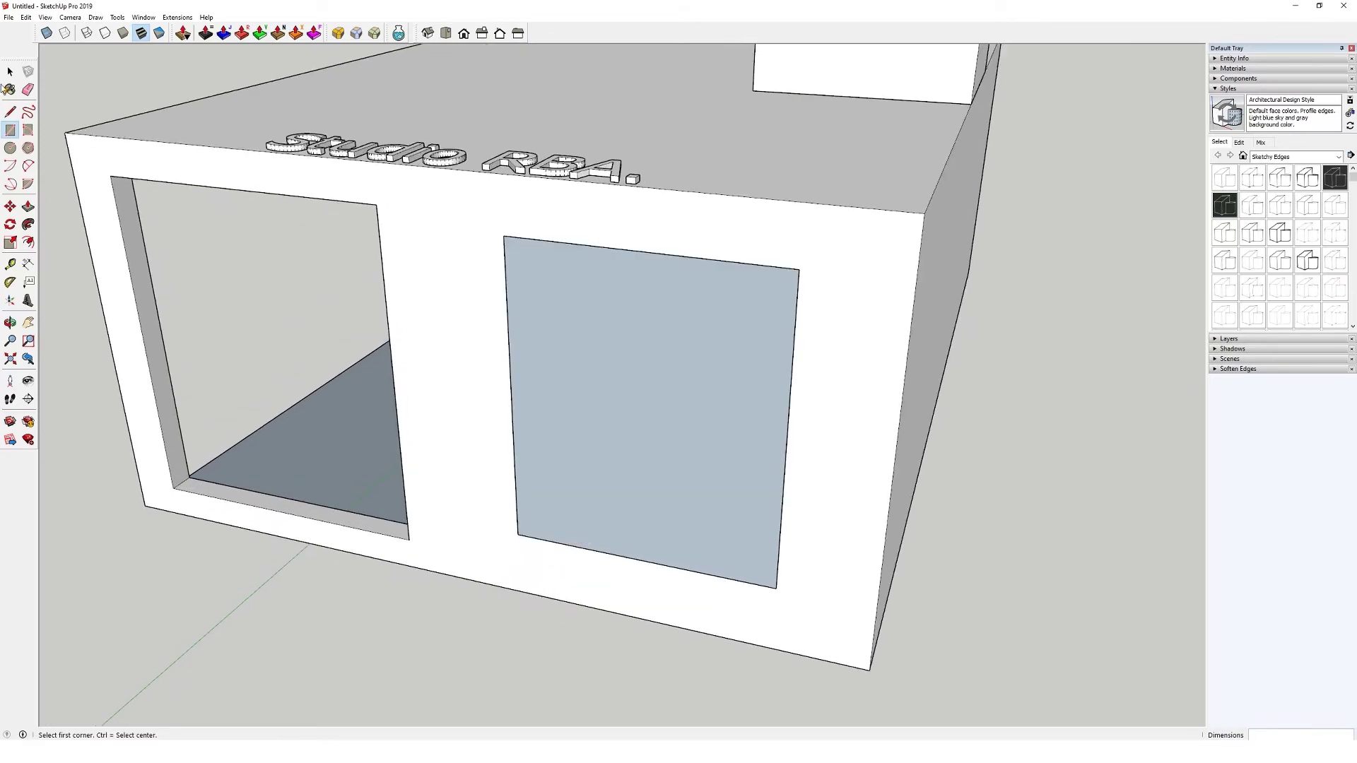
# Step: Offset the second rectangle's outline slightly inward and delete the inner face, leaving a thin window-frame profile
pyautogui.press('space')
pyautogui.click(472, 336)
pyautogui.moveTo(473, 337); pyautogui.dragTo(575, 372, button='middle')
pyautogui.click(546, 400)
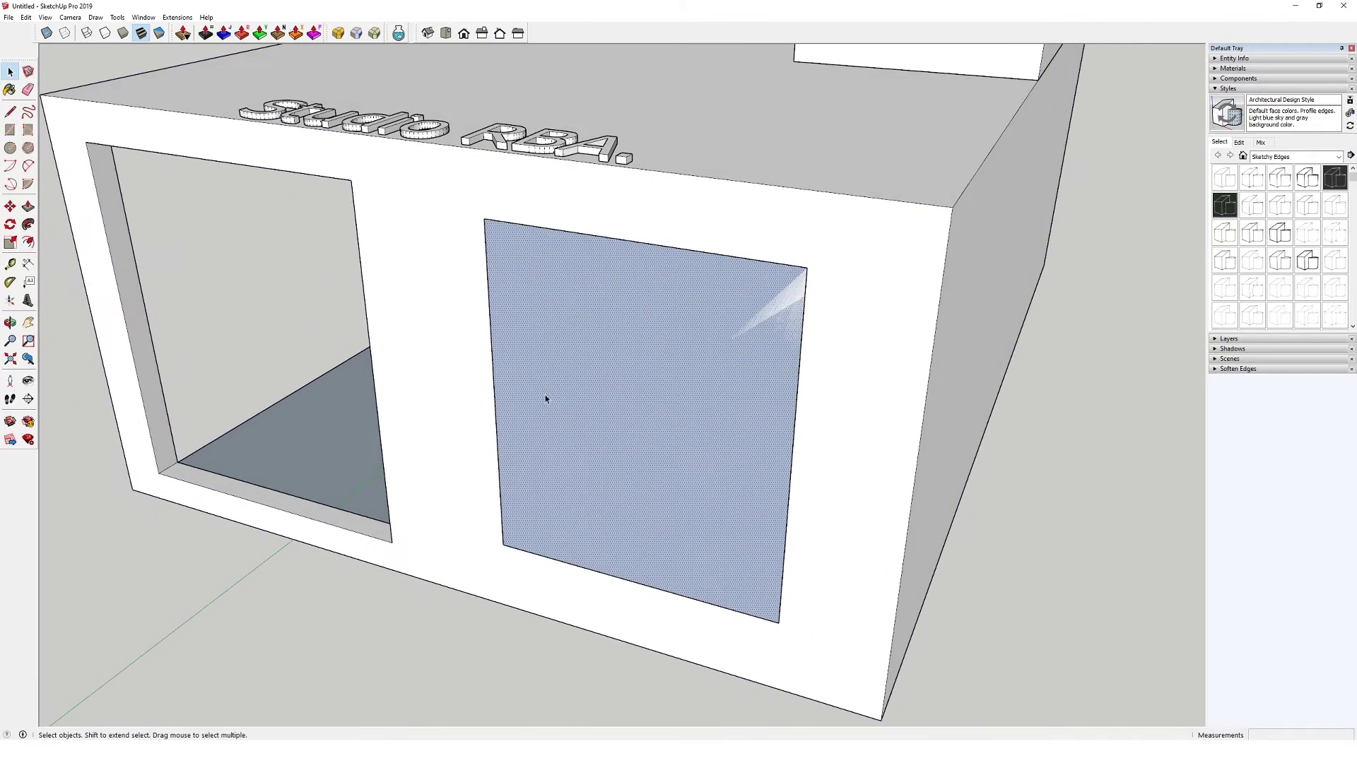
pyautogui.click(523, 311)
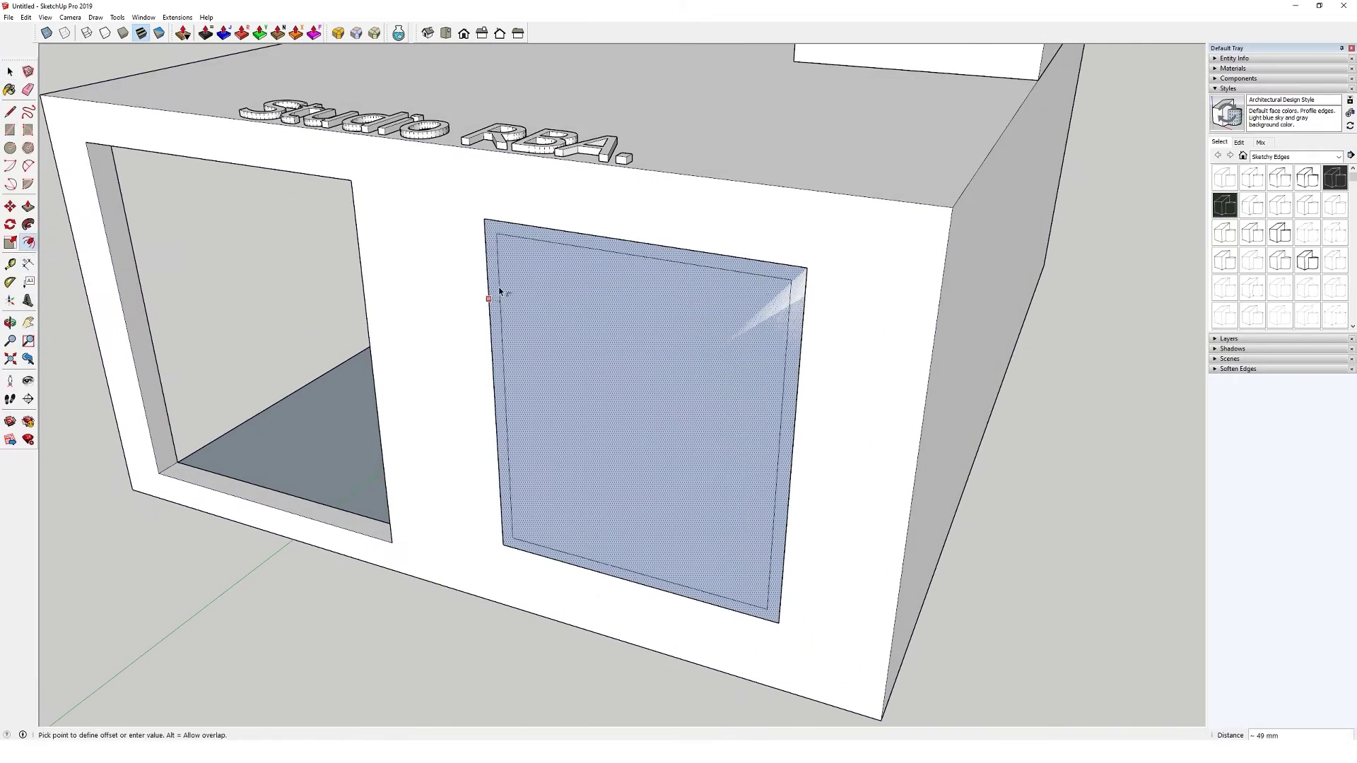
pyautogui.click(495, 291)
pyautogui.press('space')
pyautogui.press('Delete')
pyautogui.scroll(3, 545, 234)
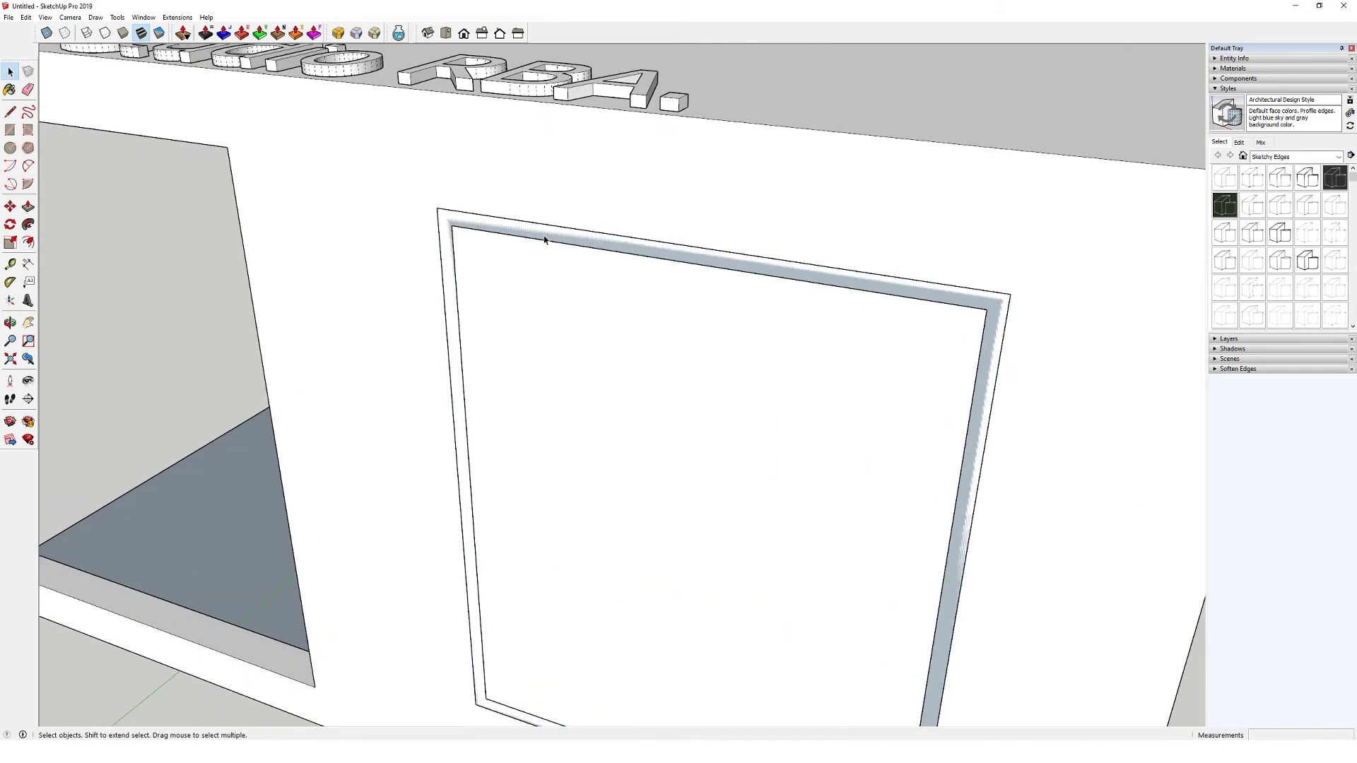
# Step: Group the window-frame profile beside the opening, open the group, and extrude the profile about 52 mm
pyautogui.doubleClick(544, 236)
pyautogui.rightClick(545, 236)
pyautogui.click(582, 328)
pyautogui.scroll(-2, 582, 327)
pyautogui.moveTo(582, 327); pyautogui.dragTo(515, 251, button='middle')
pyautogui.press('p')
pyautogui.click(516, 252)
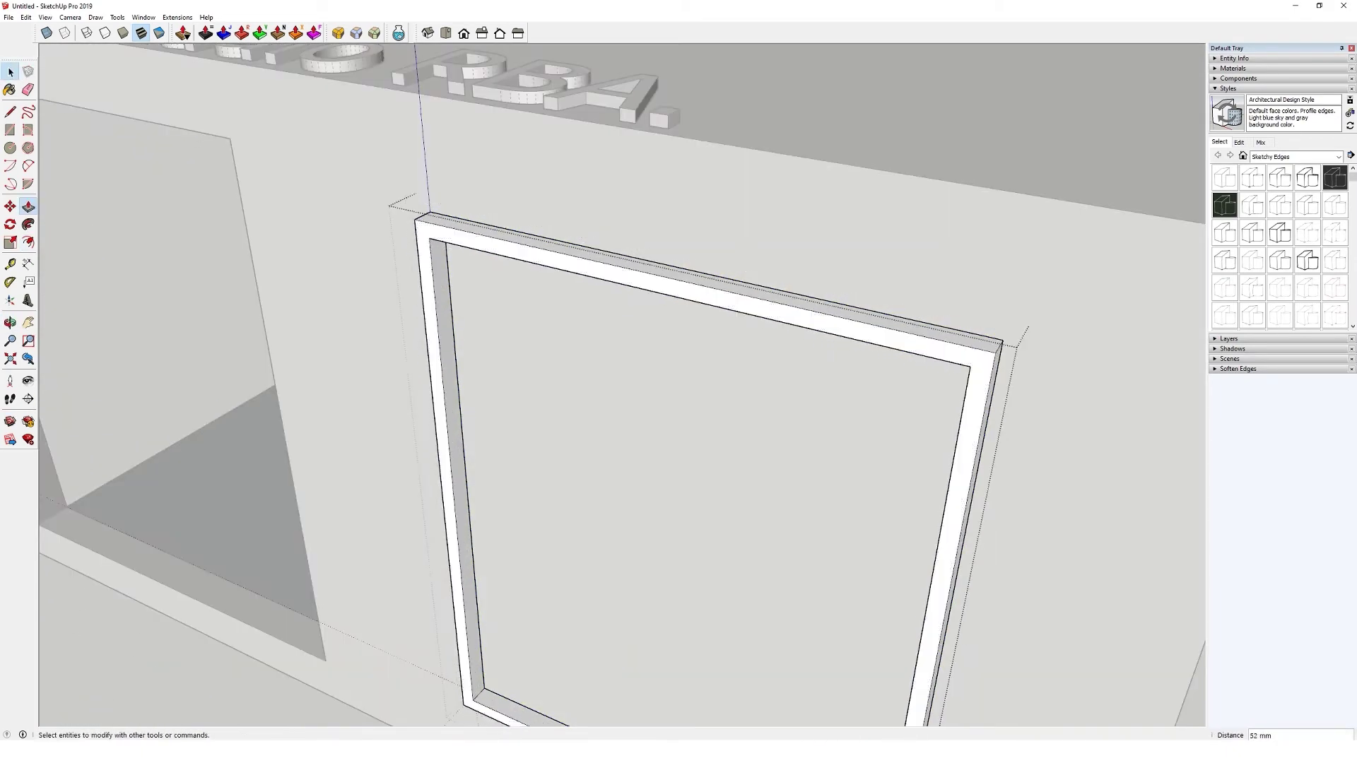
# Step: Draw a line along one inner edge of the frame to close its empty centre with a face
pyautogui.click(10, 71)
pyautogui.scroll(-1, 326, 243)
pyautogui.click(411, 240)
pyautogui.moveTo(411, 240); pyautogui.dragTo(464, 465, button='middle')
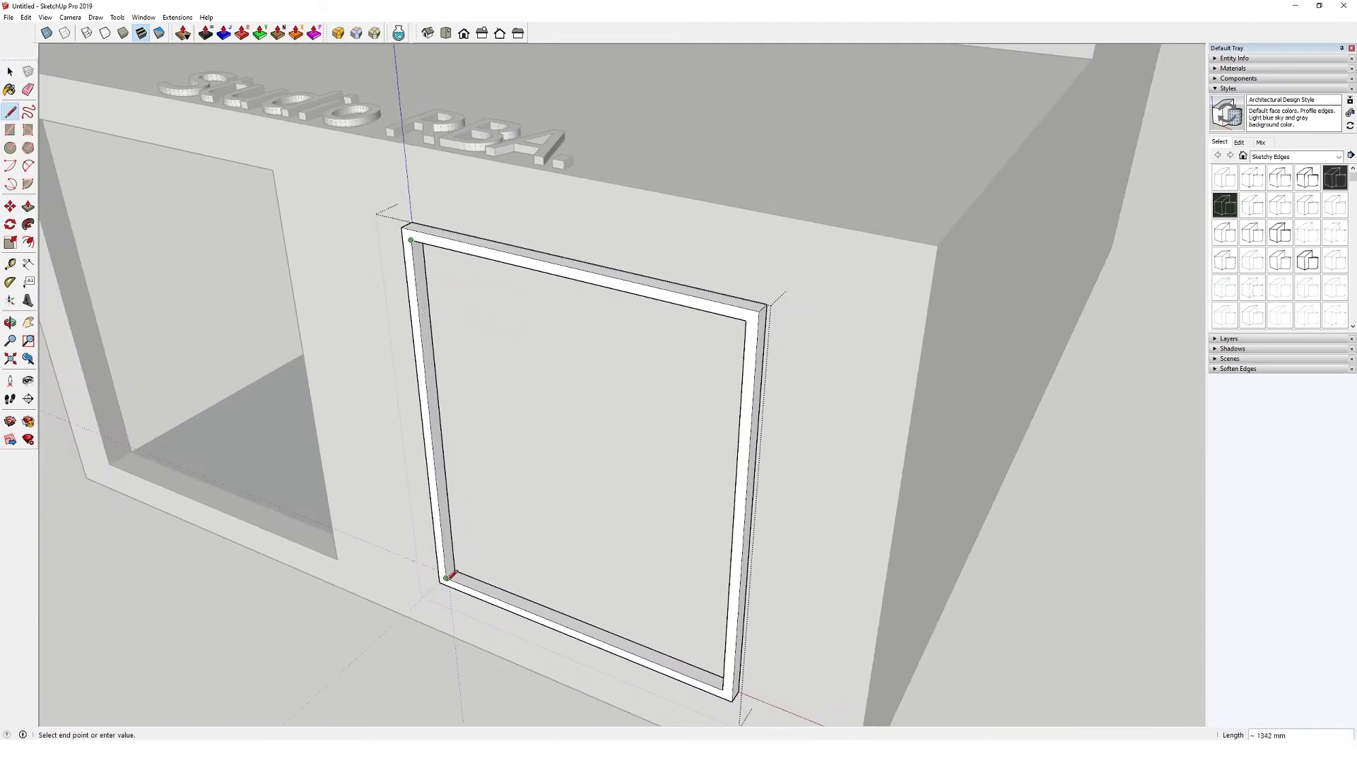
pyautogui.click(447, 577)
pyautogui.press('space')
pyautogui.moveTo(533, 381); pyautogui.dragTo(578, 493, button='middle')
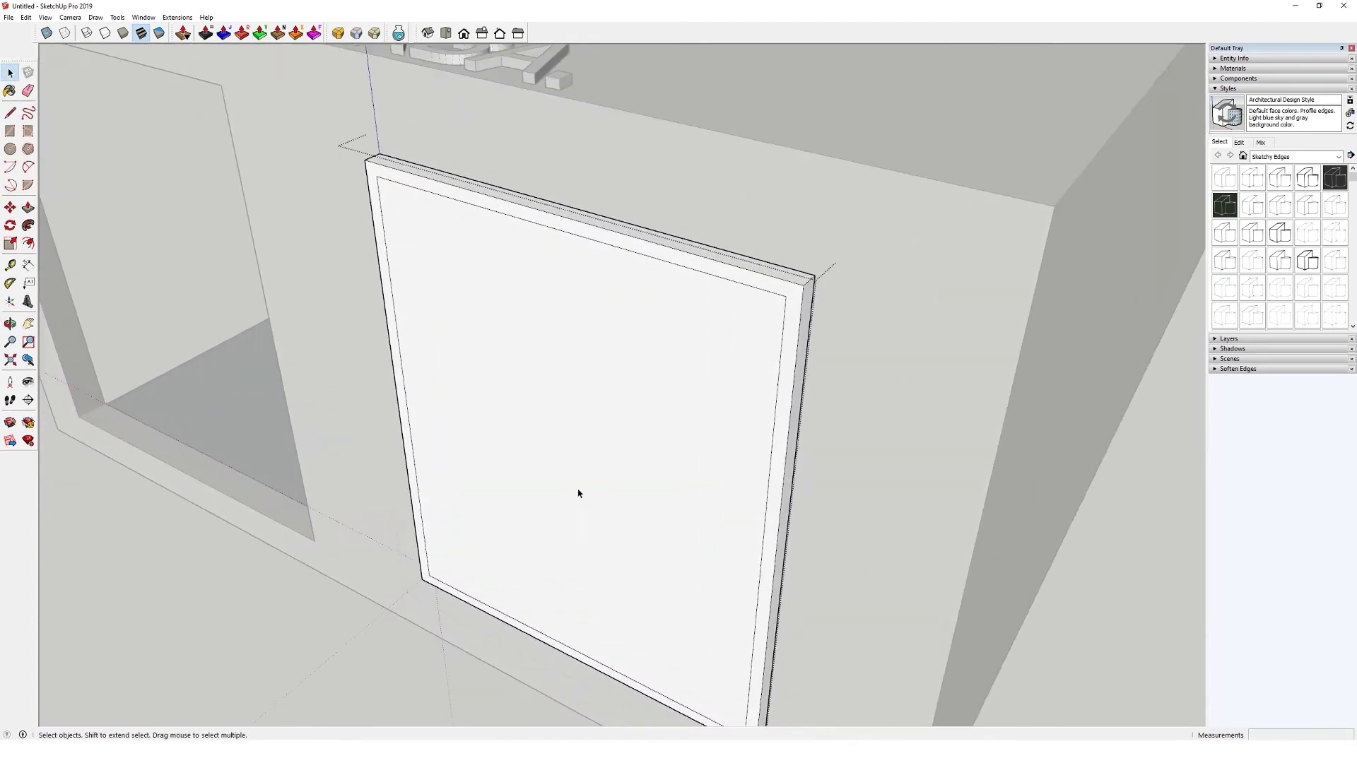
# Step: Group the inner pane face separately within the frame and extrude it 20 mm
pyautogui.click(639, 394)
pyautogui.rightClick(639, 394)
pyautogui.click(691, 483)
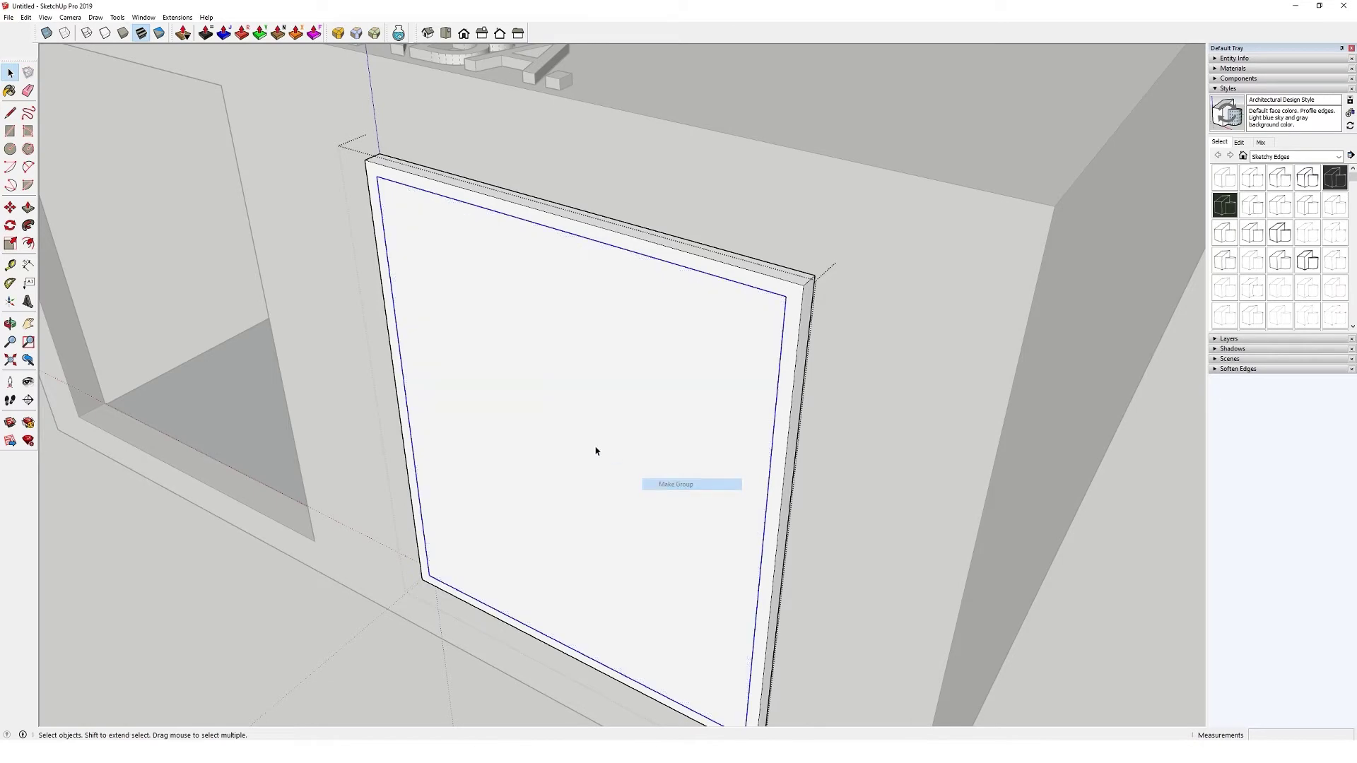
pyautogui.press('p')
pyautogui.click(507, 498)
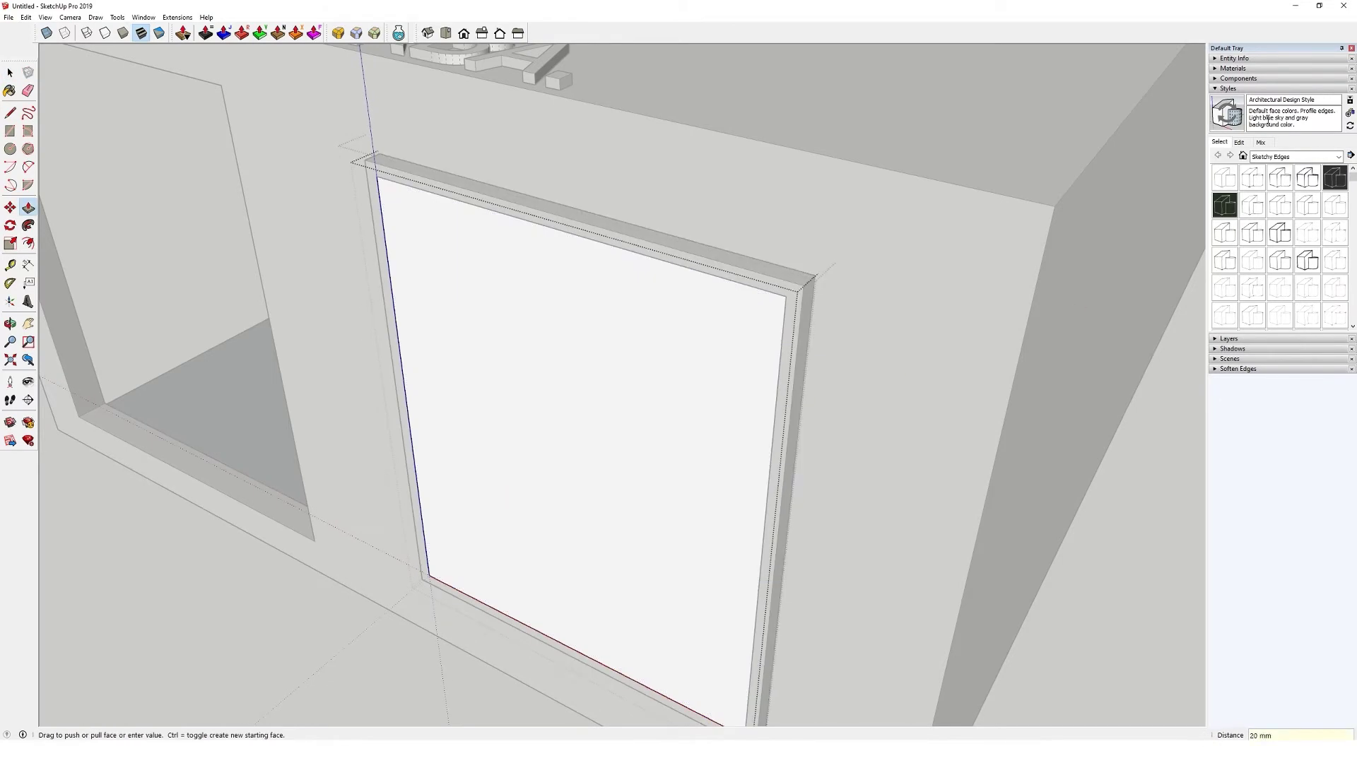
# Step: Paint the pane with Translucent Glass Blue from the Glass and Mirrors materials
pyautogui.click(1216, 69)
pyautogui.click(1272, 138)
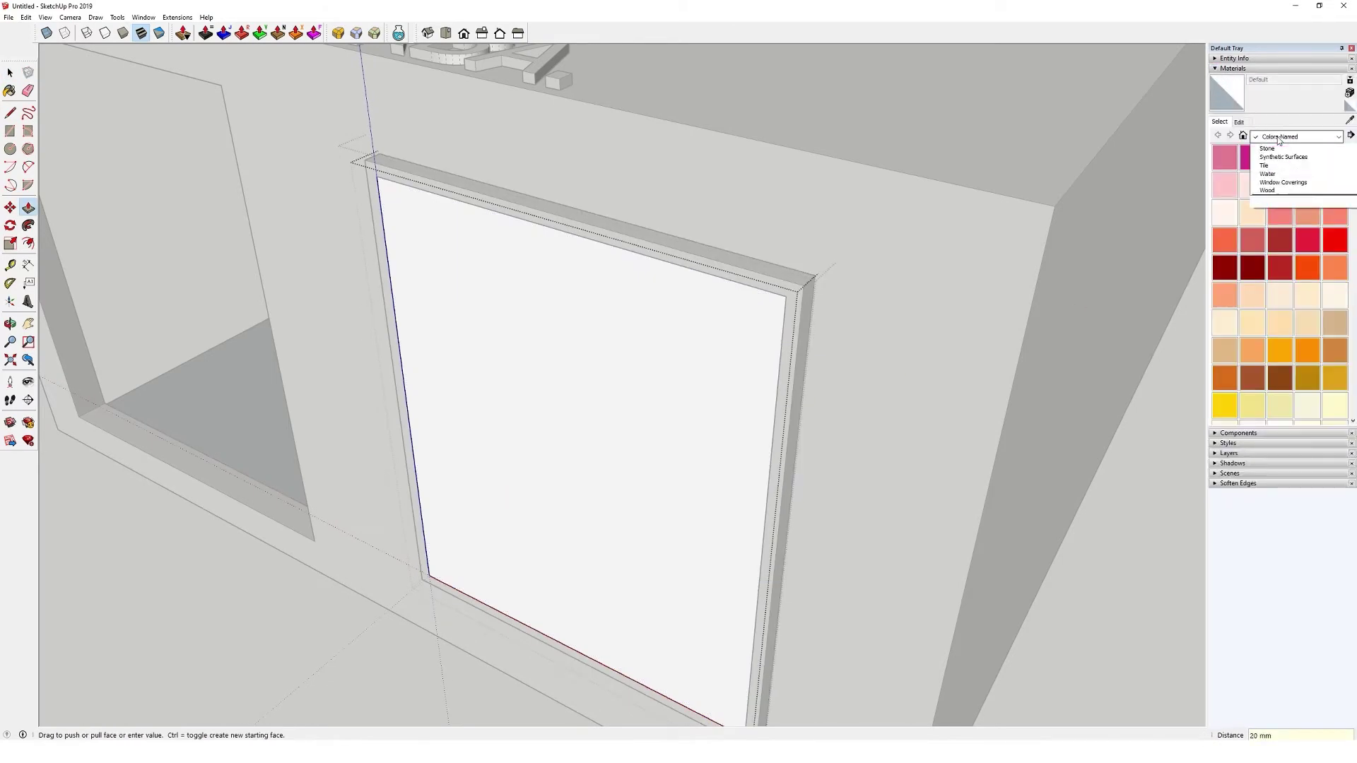
pyautogui.click(1280, 190)
pyautogui.click(1307, 157)
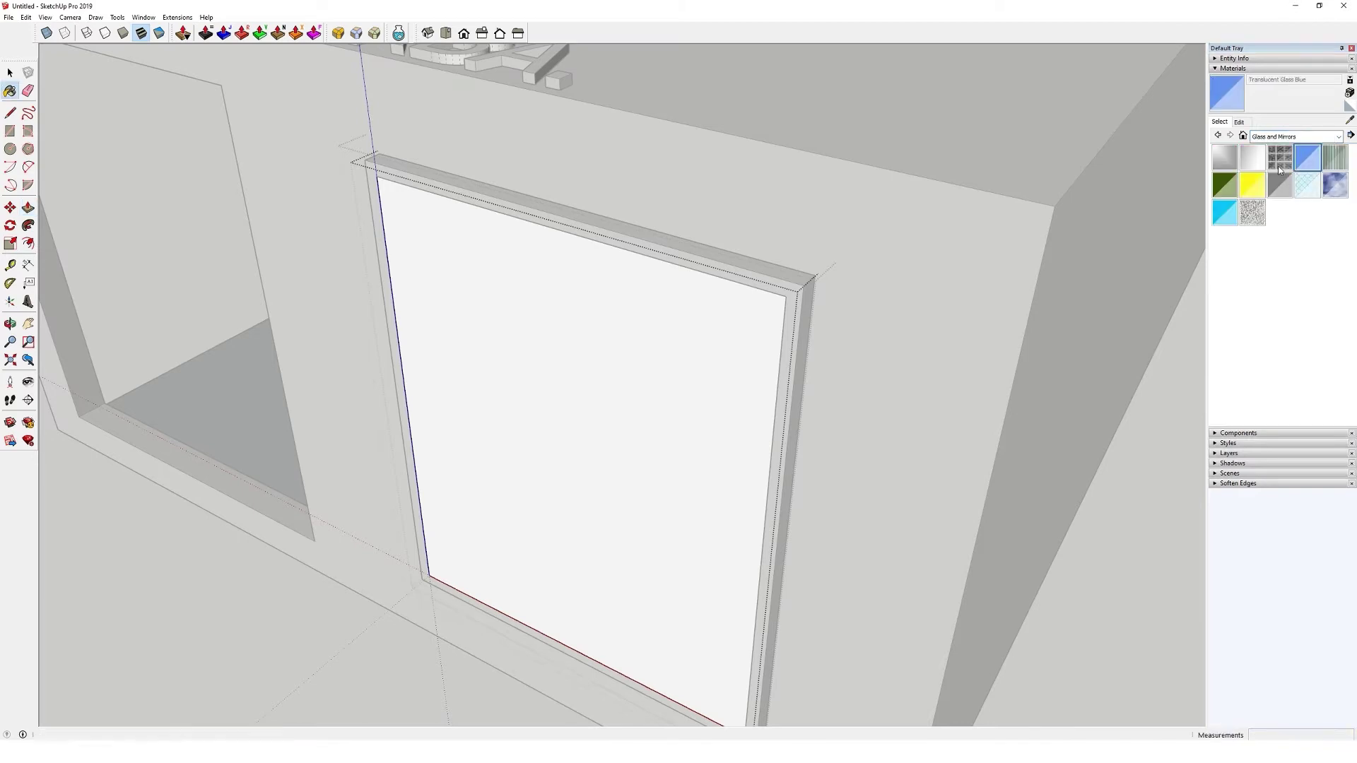
pyautogui.click(594, 386)
pyautogui.press('Escape')
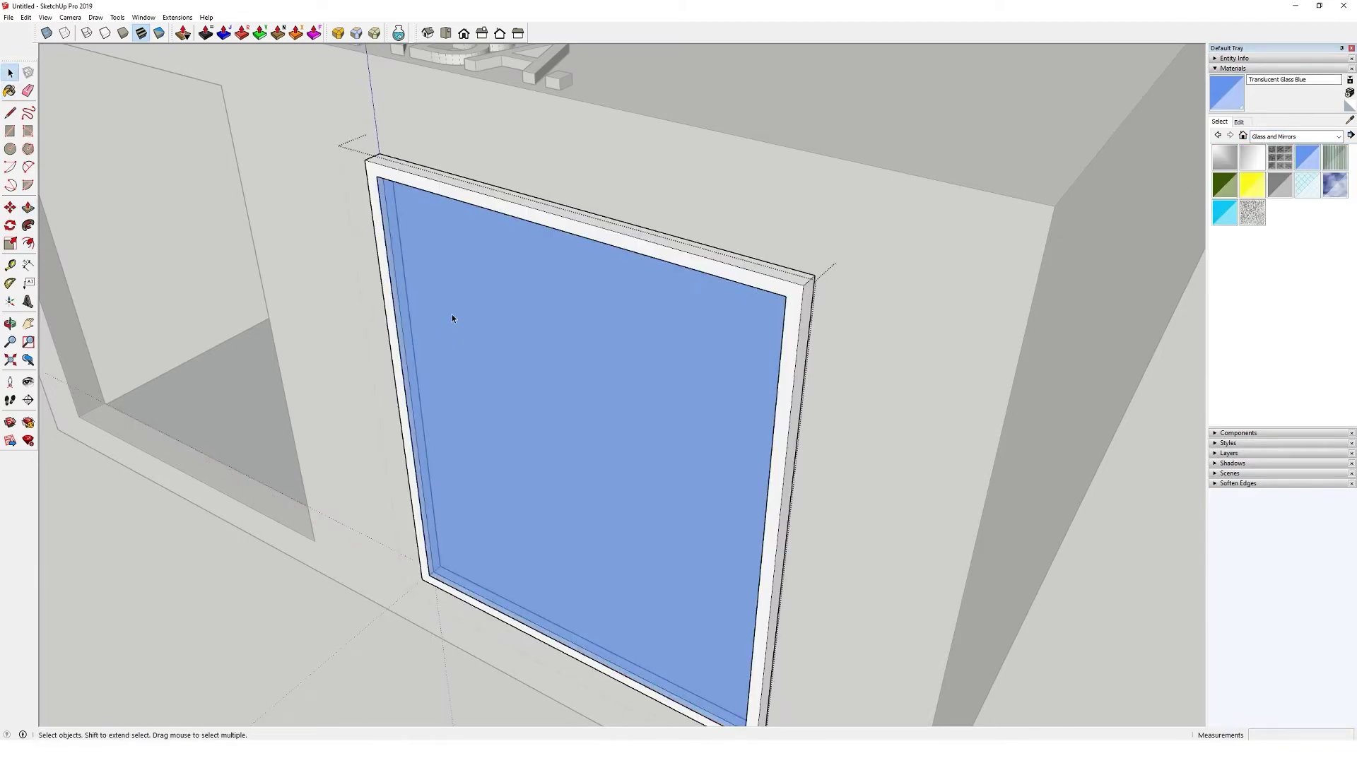
# Step: Move the glass pane about 18 mm back into the frame's depth and leave the window group
pyautogui.scroll(4, 472, 556)
pyautogui.press('m')
pyautogui.click(491, 541)
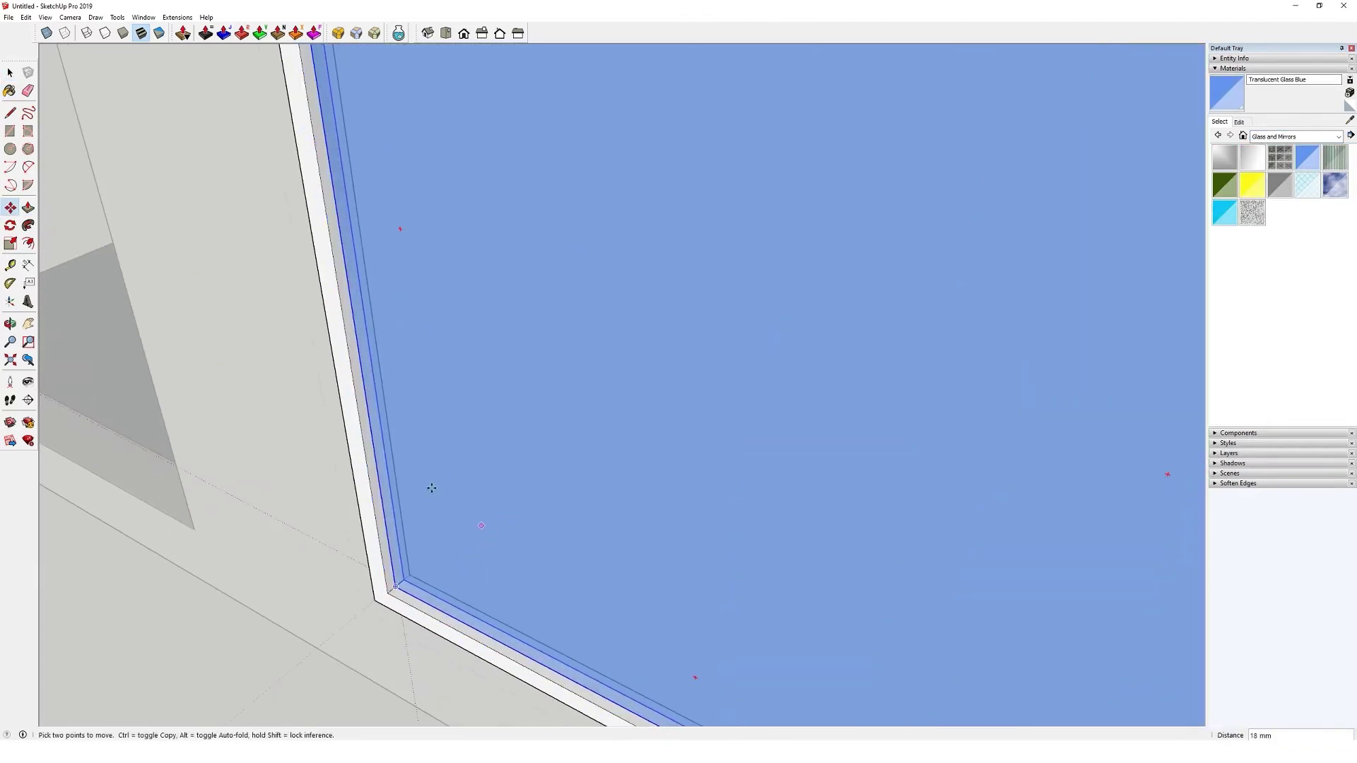
pyautogui.click(8, 69)
pyautogui.click(257, 387)
pyautogui.scroll(-6, 587, 541)
# Step: Scale the framed window horizontally so its left and right sides match the sides of the wall opening
pyautogui.click(587, 538)
pyautogui.moveTo(586, 510); pyautogui.dragTo(592, 535, button='middle')
pyautogui.rightClick(565, 343)
pyautogui.click(528, 336)
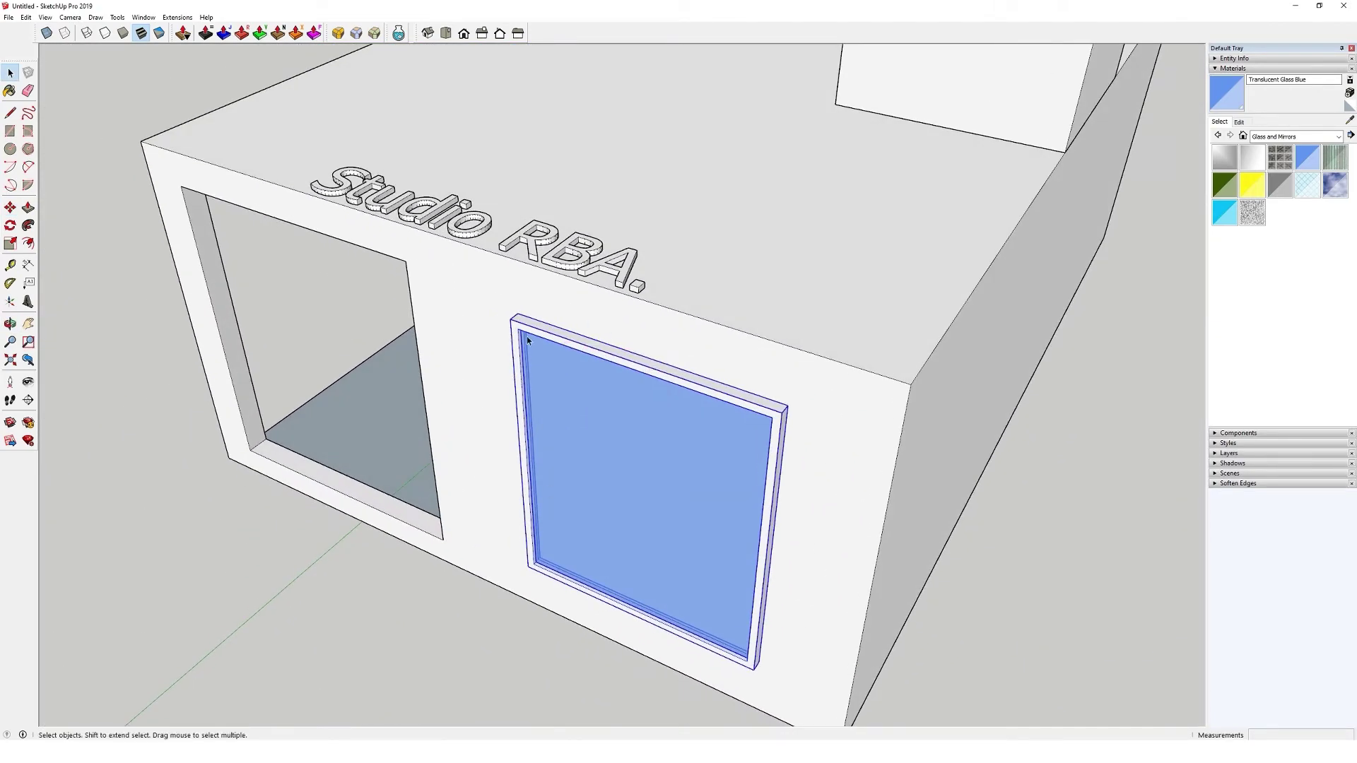
pyautogui.moveTo(528, 336); pyautogui.dragTo(557, 340, button='middle')
pyautogui.press('s')
pyautogui.moveTo(581, 479); pyautogui.dragTo(388, 548, button='middle')
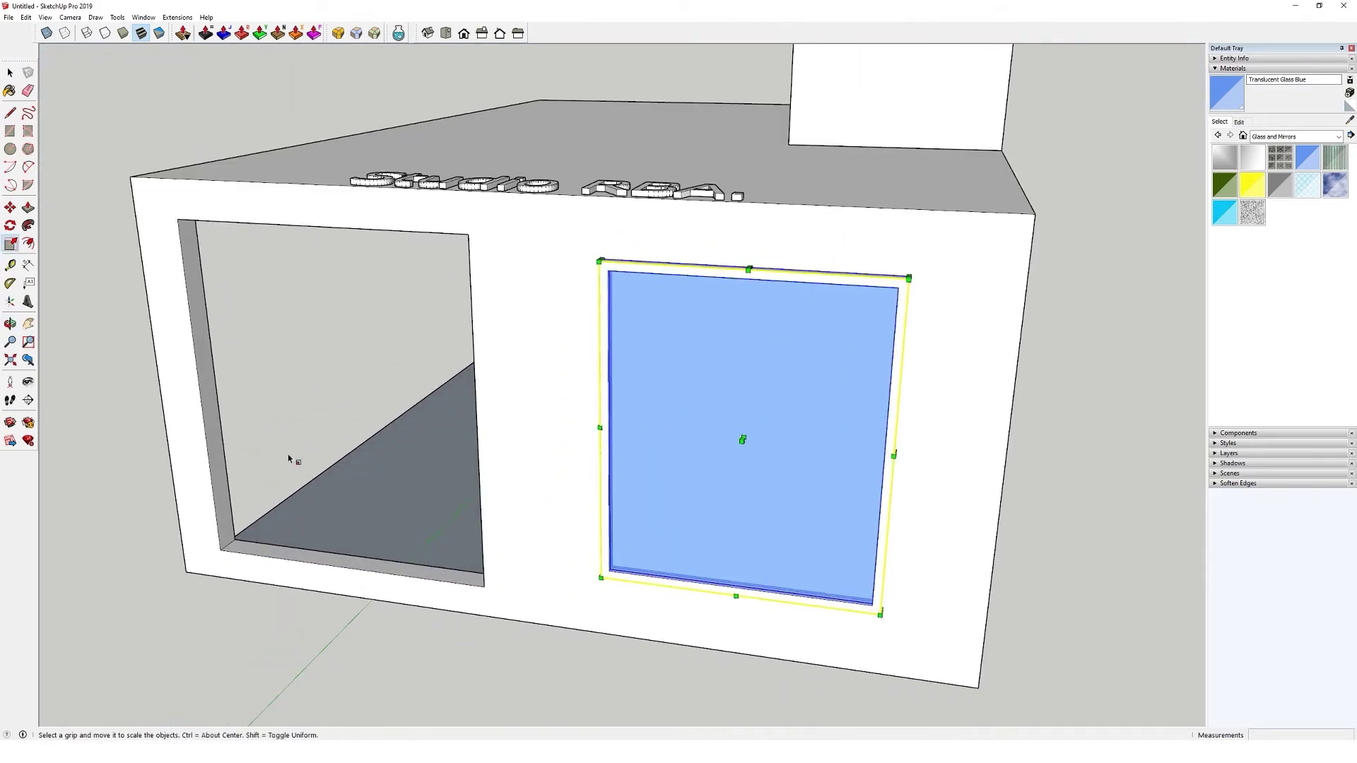
pyautogui.moveTo(552, 417); pyautogui.dragTo(581, 475, button='middle')
pyautogui.moveTo(606, 433); pyautogui.dragTo(187, 390)
pyautogui.moveTo(896, 469); pyautogui.dragTo(463, 388)
# Step: Scale the window vertically so its upper and lower edges meet those of the wall opening
pyautogui.moveTo(463, 388); pyautogui.dragTo(248, 371, button='middle')
pyautogui.scroll(2, 303, 321)
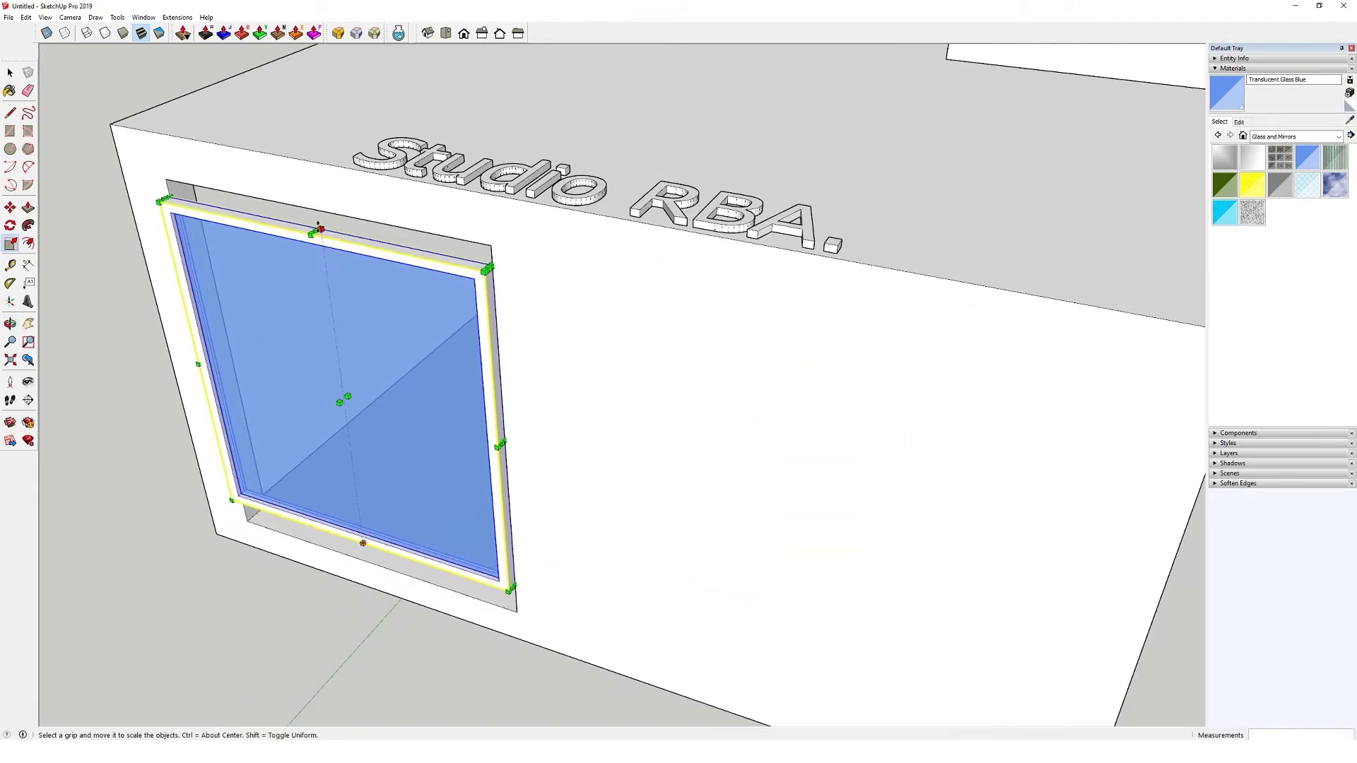
pyautogui.moveTo(316, 228)
pyautogui.mouseDown()
pyautogui.moveTo(318, 250)
pyautogui.moveTo(309, 213)
pyautogui.mouseUp()
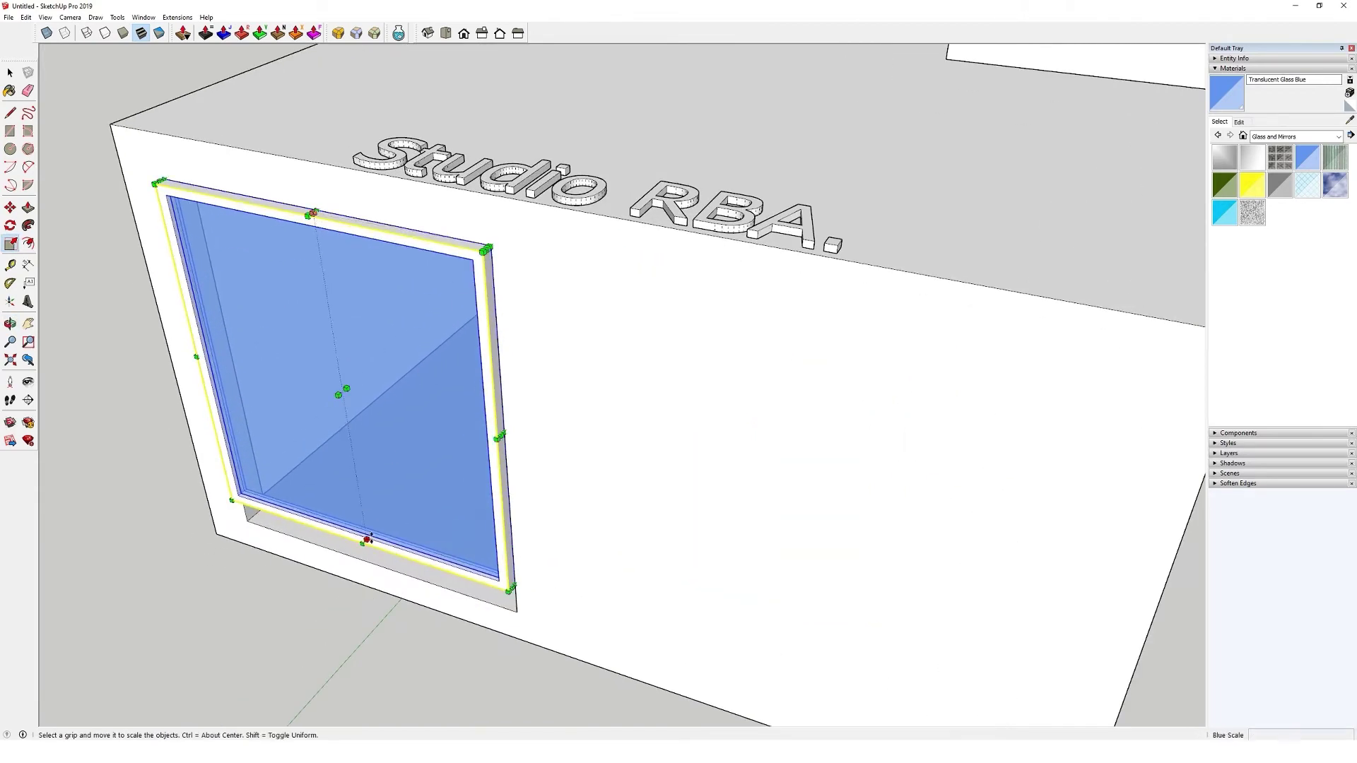
pyautogui.click(367, 540)
pyautogui.click(517, 612)
# Step: Move the window inward so it sits slightly recessed within the wall opening
pyautogui.scroll(3, 269, 523)
pyautogui.press('m')
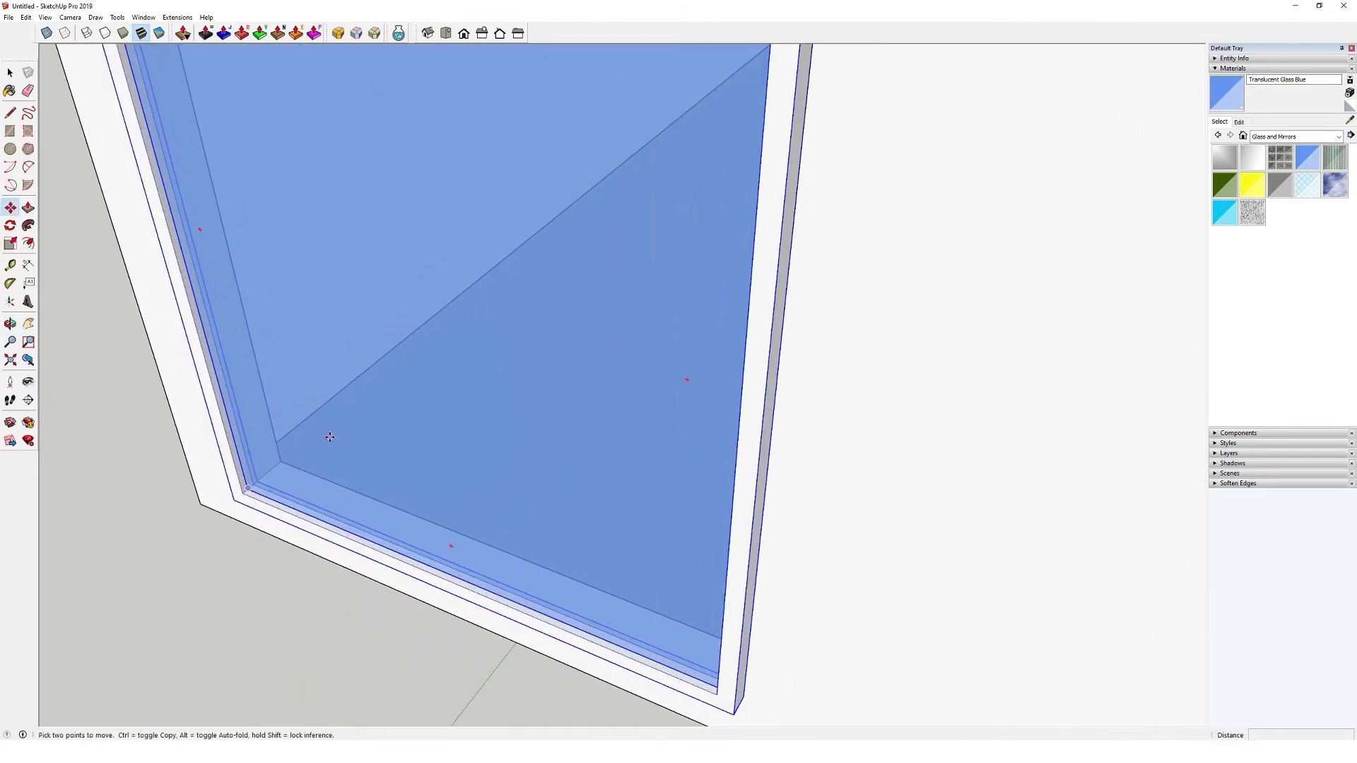
pyautogui.scroll(-3, 330, 436)
pyautogui.moveTo(369, 433); pyautogui.dragTo(430, 445, button='middle')
pyautogui.scroll(-4, 443, 370)
pyautogui.click(10, 73)
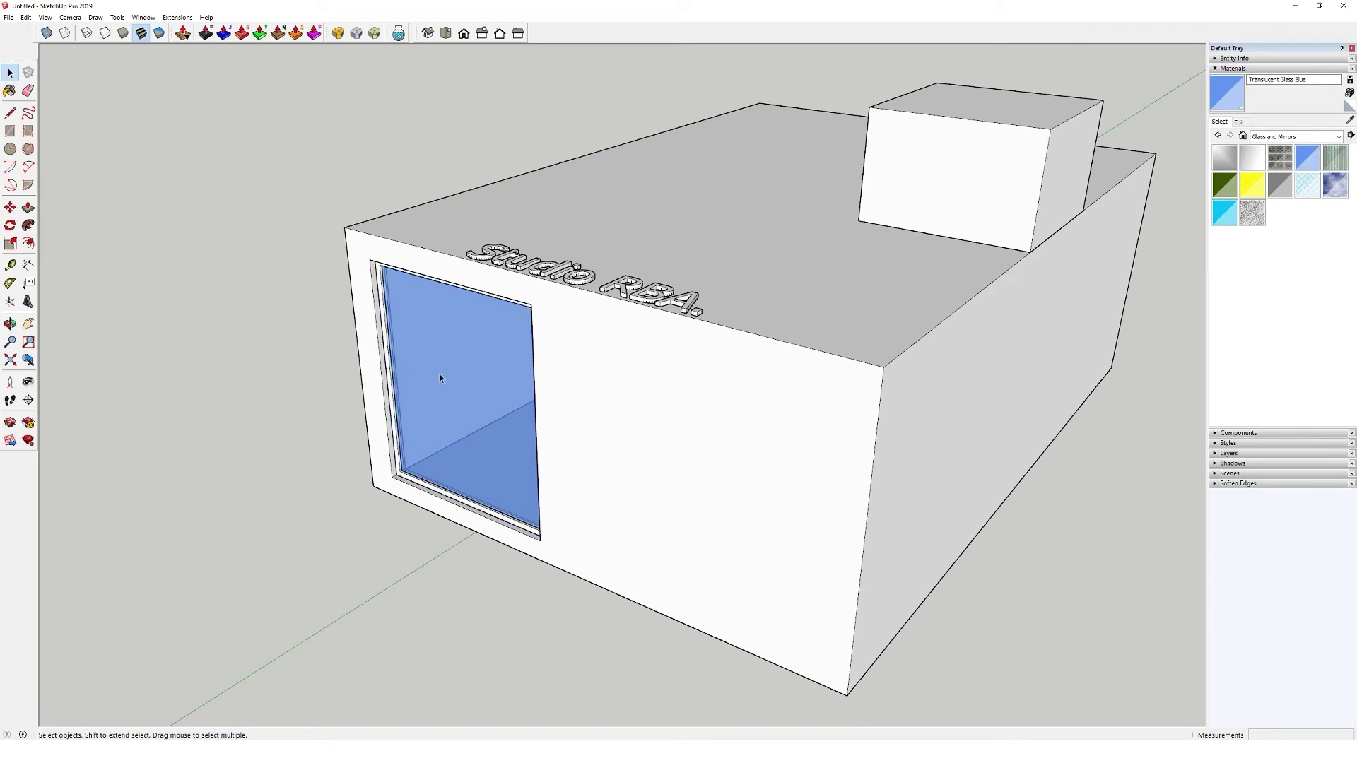
# Step: Delete the "Studio RBA." 3D text from the roof edge
pyautogui.scroll(2, 440, 379)
pyautogui.click(294, 350)
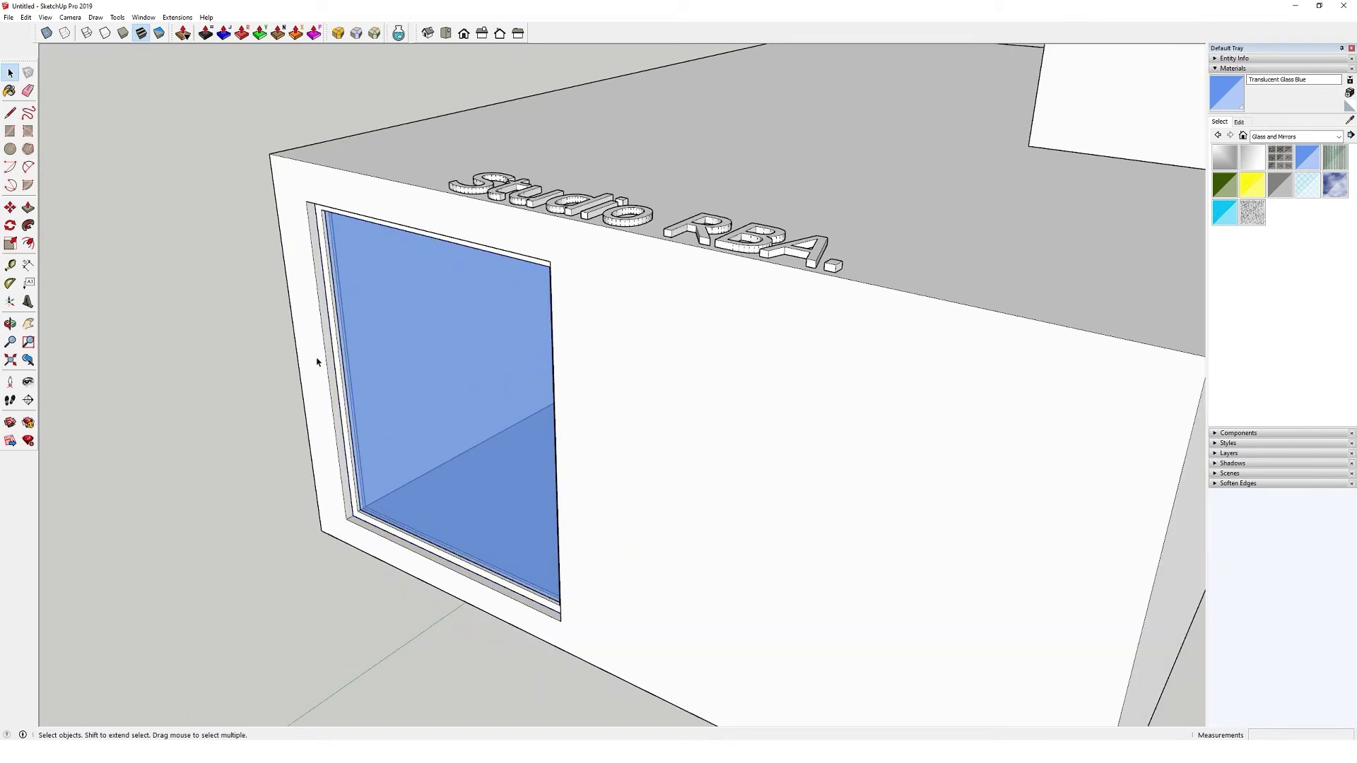
pyautogui.moveTo(318, 360); pyautogui.dragTo(542, 306, button='middle')
pyautogui.click(664, 387)
pyautogui.scroll(-2, 666, 390)
pyautogui.click(540, 282)
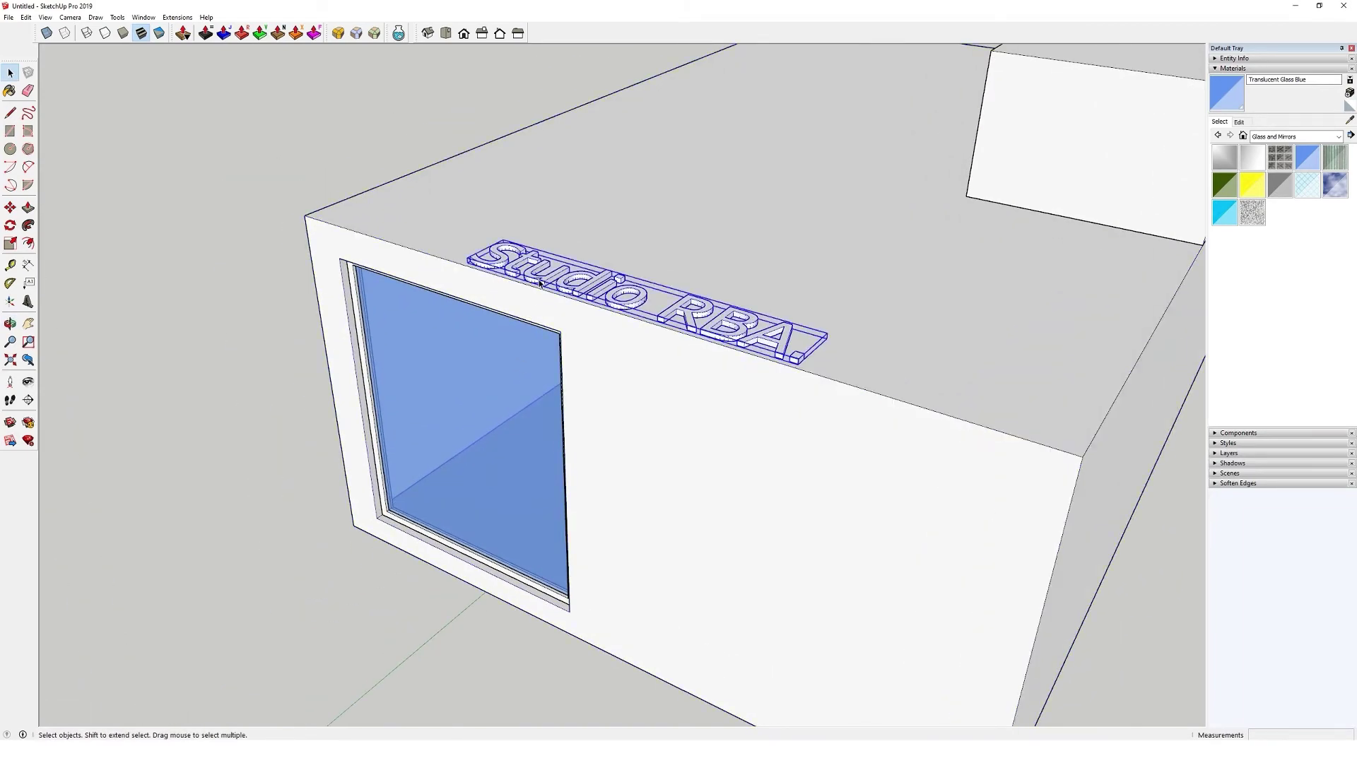
pyautogui.press('Delete')
# Step: Examine how the glazed window fits inside the front wall opening and look over the whole building
pyautogui.moveTo(544, 387); pyautogui.dragTo(514, 376, button='middle')
pyautogui.scroll(4, 407, 502)
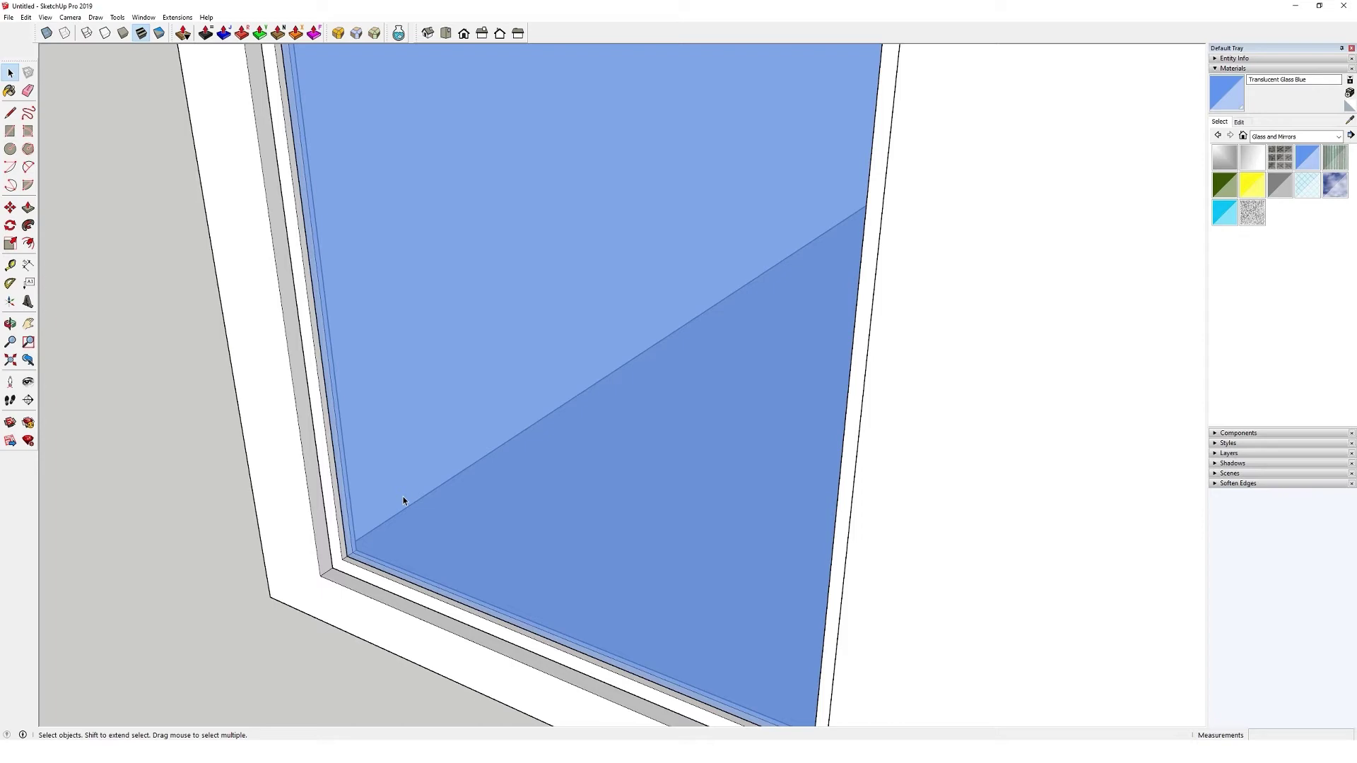
pyautogui.scroll(-10, 402, 496)
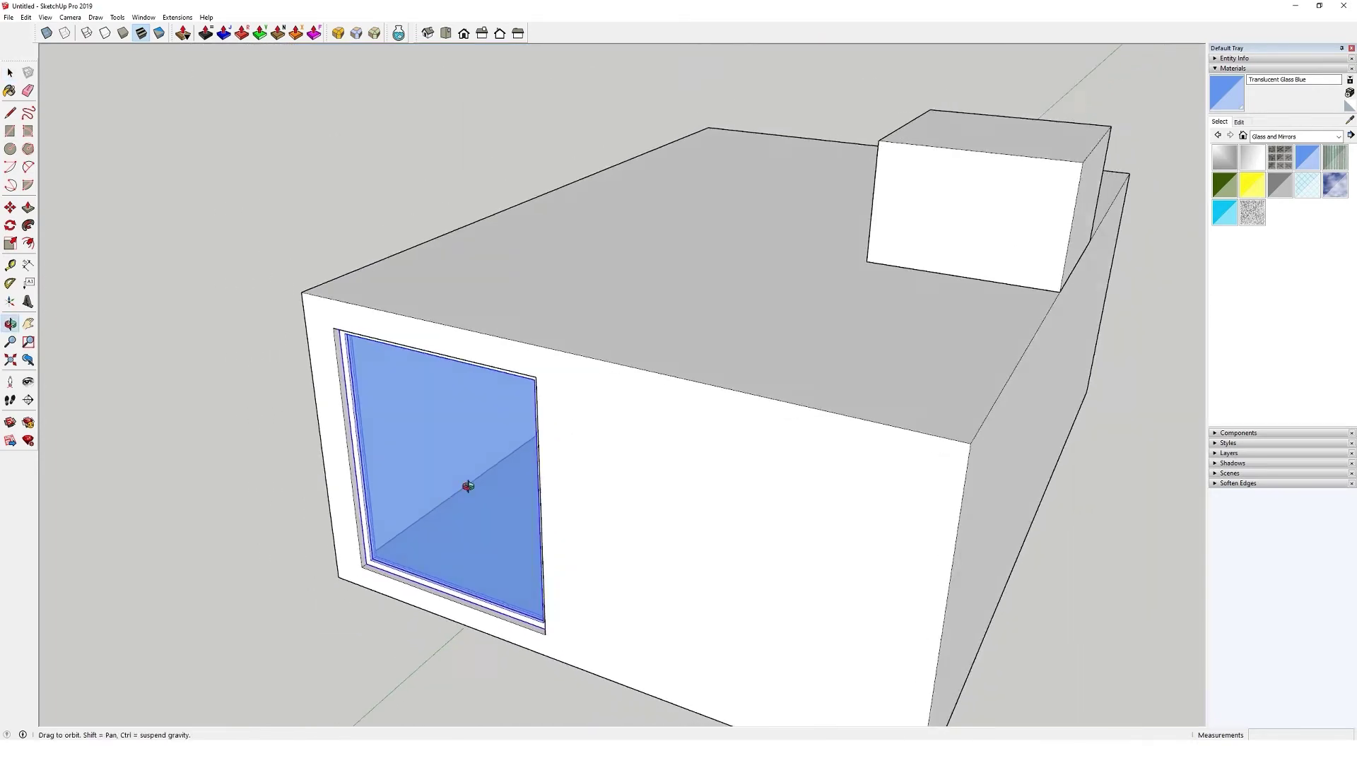
pyautogui.click(683, 505)
pyautogui.moveTo(486, 504); pyautogui.dragTo(444, 524, button='middle')
pyautogui.scroll(3, 439, 502)
pyautogui.click(438, 502)
pyautogui.scroll(-3, 438, 502)
pyautogui.scroll(2, 412, 543)
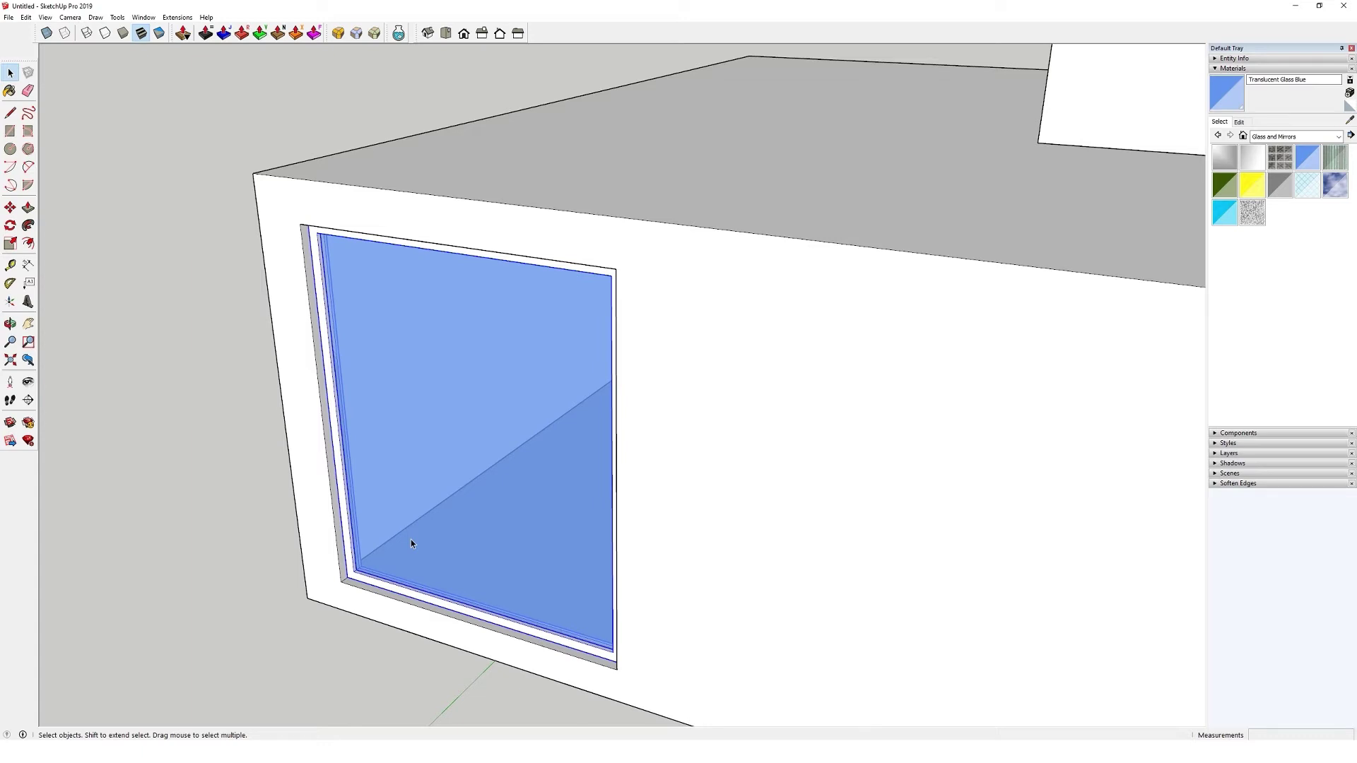
pyautogui.scroll(-5, 406, 523)
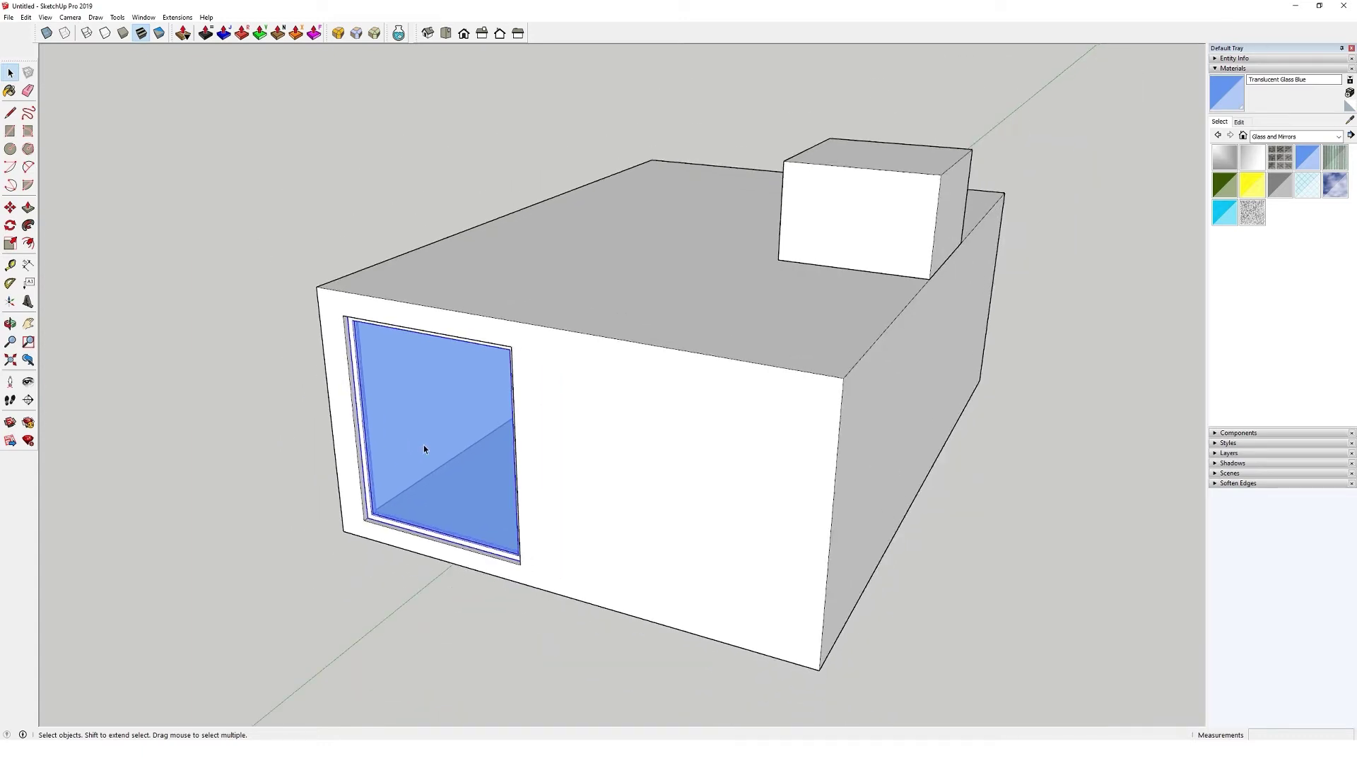
pyautogui.click(605, 451)
pyautogui.scroll(1, 809, 288)
# Step: Stretch the small rooftop box sideways until its left side aligns with the main building's left edge
pyautogui.click(809, 288)
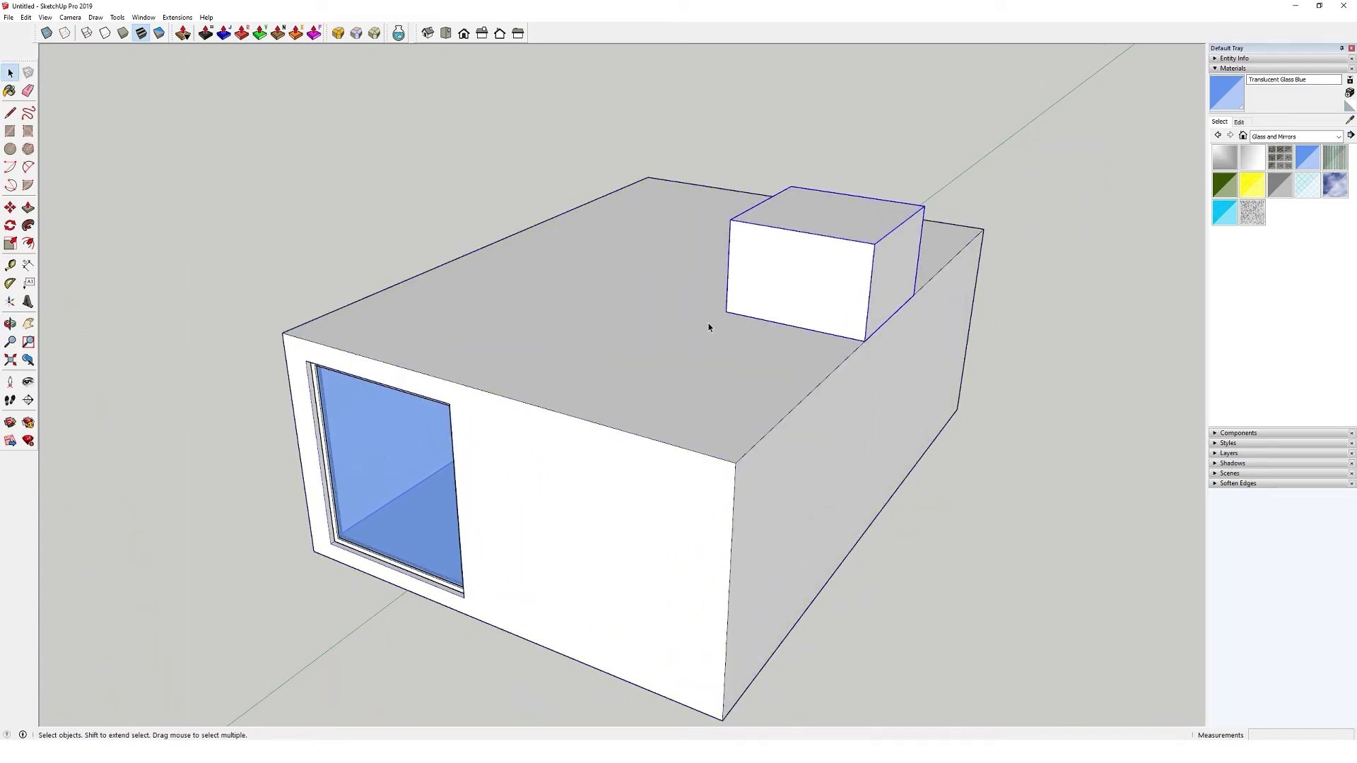
pyautogui.press('s')
pyautogui.moveTo(748, 257); pyautogui.dragTo(1044, 278, button='middle')
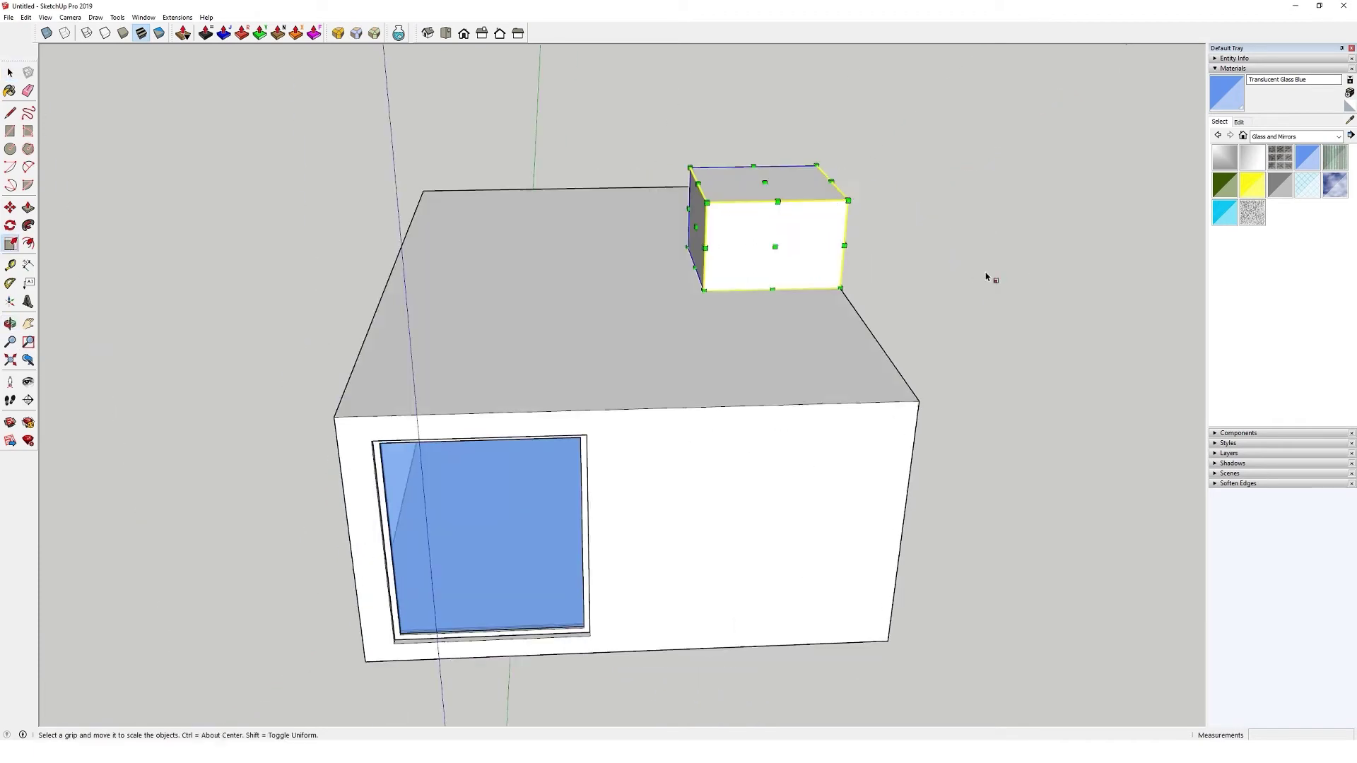
pyautogui.moveTo(701, 233); pyautogui.dragTo(334, 418)
# Step: Narrow the rooftop box by scaling its right side inward to a red-axis scale of 0.26
pyautogui.moveTo(636, 353); pyautogui.dragTo(452, 347, button='middle')
pyautogui.moveTo(893, 275); pyautogui.dragTo(579, 237)
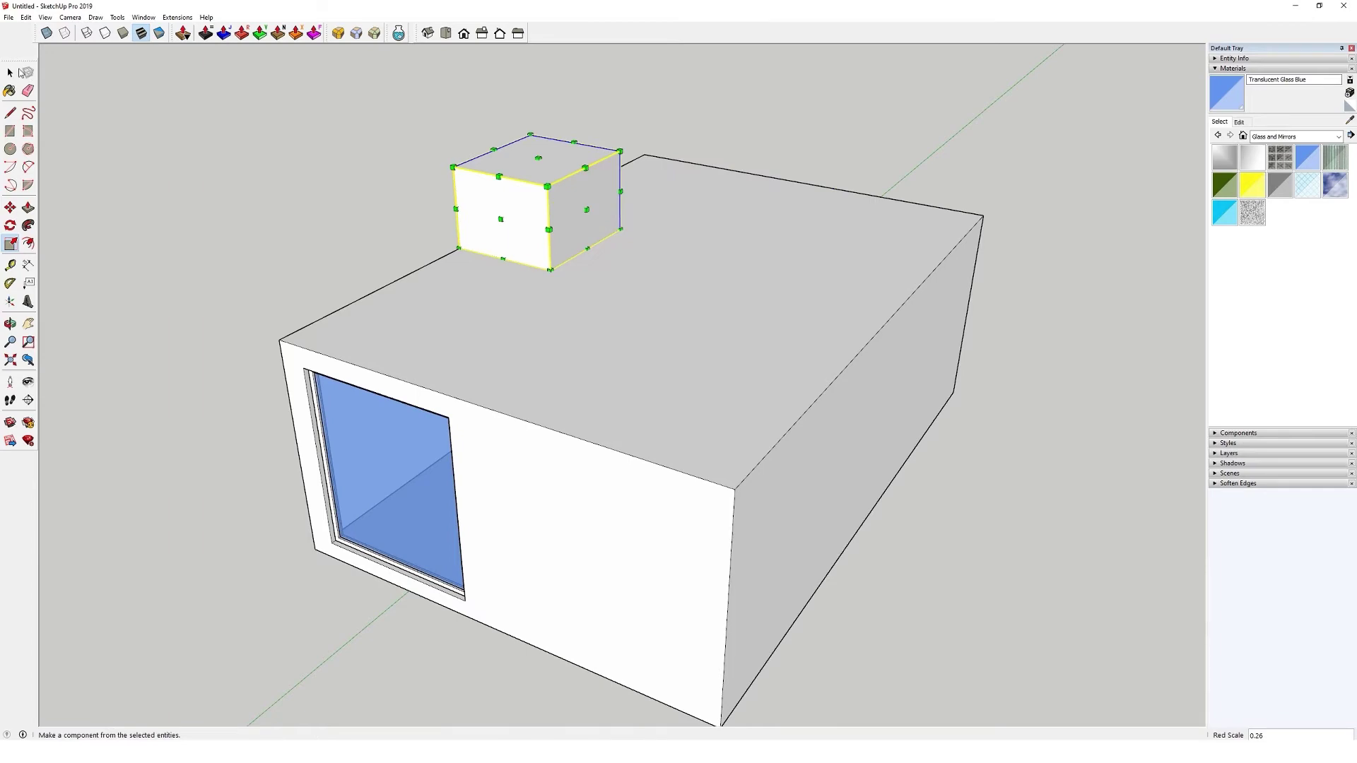
pyautogui.click(14, 73)
pyautogui.moveTo(494, 403); pyautogui.dragTo(539, 494, button='middle')
pyautogui.scroll(1, 490, 330)
pyautogui.click(468, 295)
pyautogui.moveTo(452, 276); pyautogui.dragTo(449, 284, button='middle')
pyautogui.click(346, 179)
pyautogui.moveTo(494, 239); pyautogui.dragTo(540, 243, button='middle')
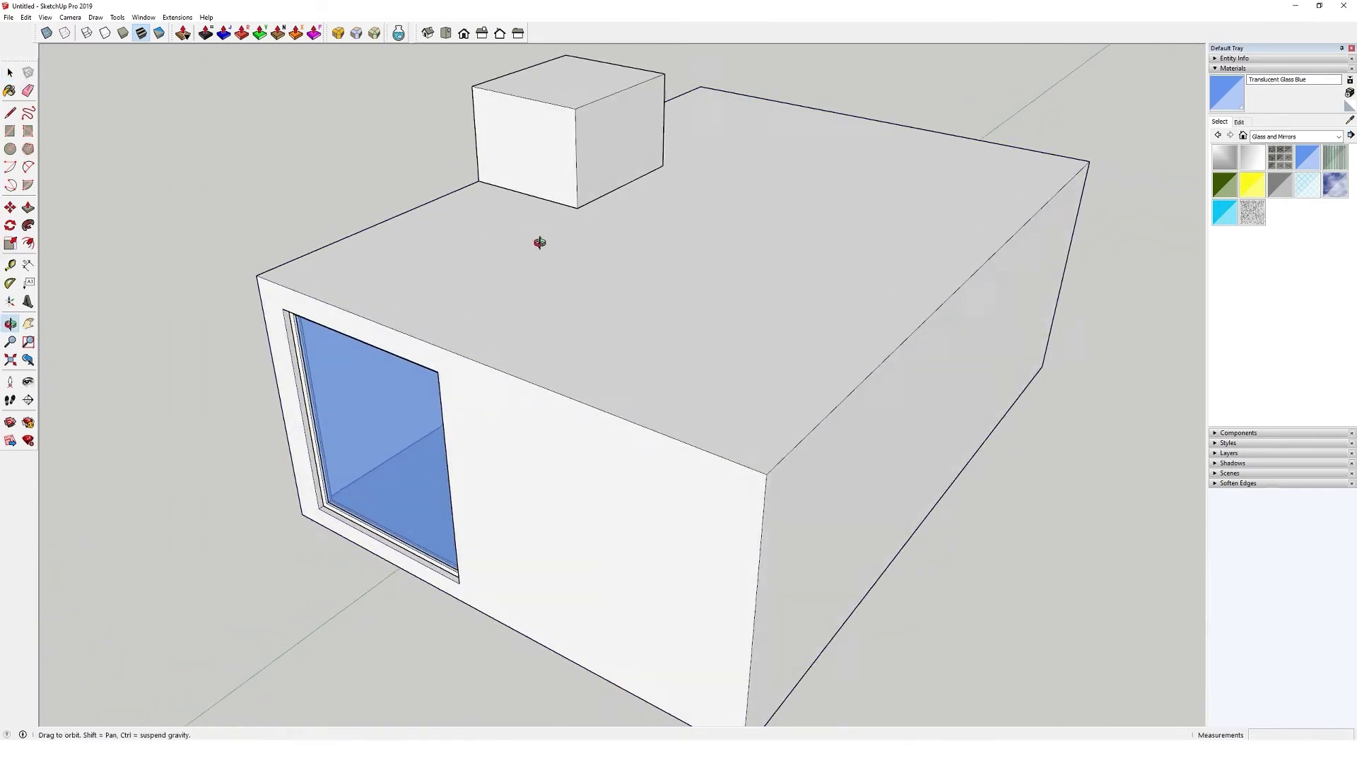
pyautogui.press('l')
pyautogui.scroll(5, 476, 177)
pyautogui.click(466, 186)
pyautogui.scroll(1, 622, 260)
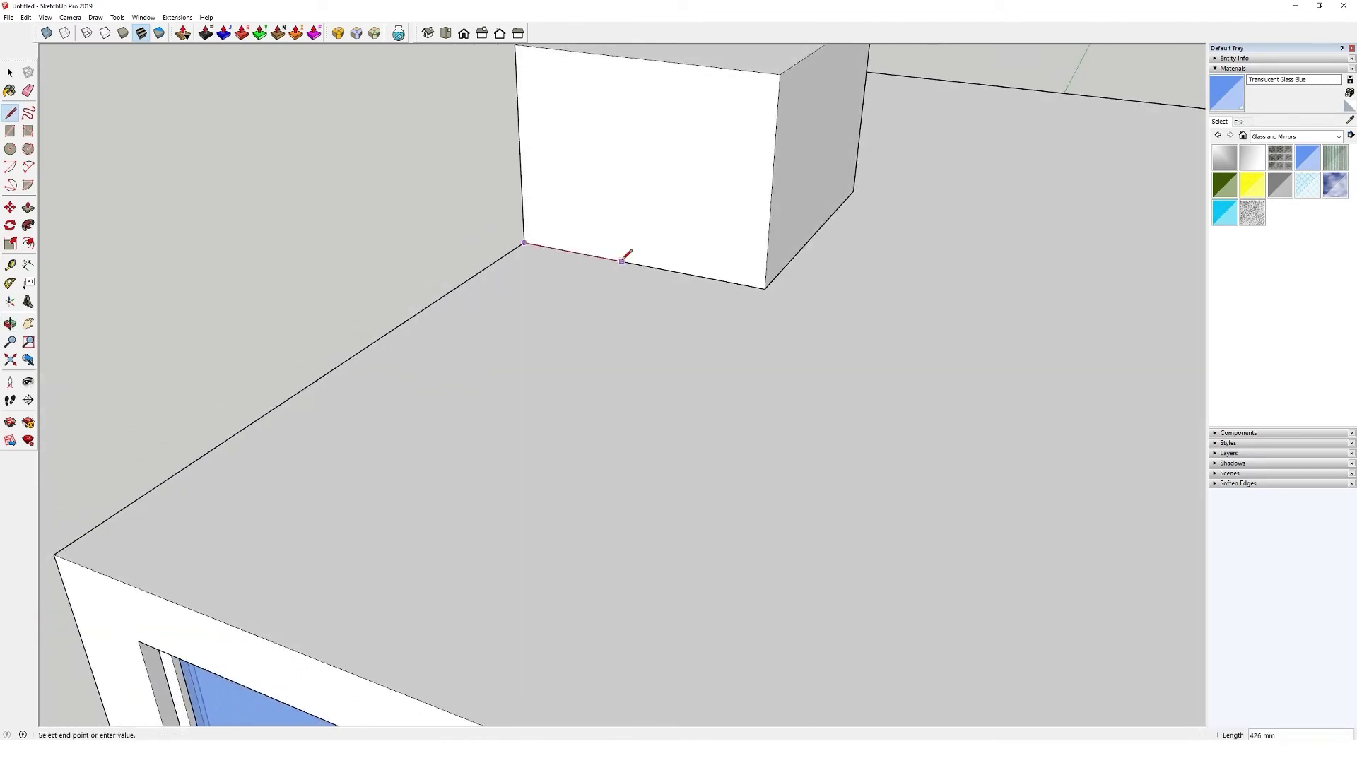
pyautogui.keyDown('shift'); pyautogui.moveTo(608, 256); pyautogui.dragTo(623, 264, button='middle'); pyautogui.keyUp('shift')
pyautogui.scroll(1, 550, 212)
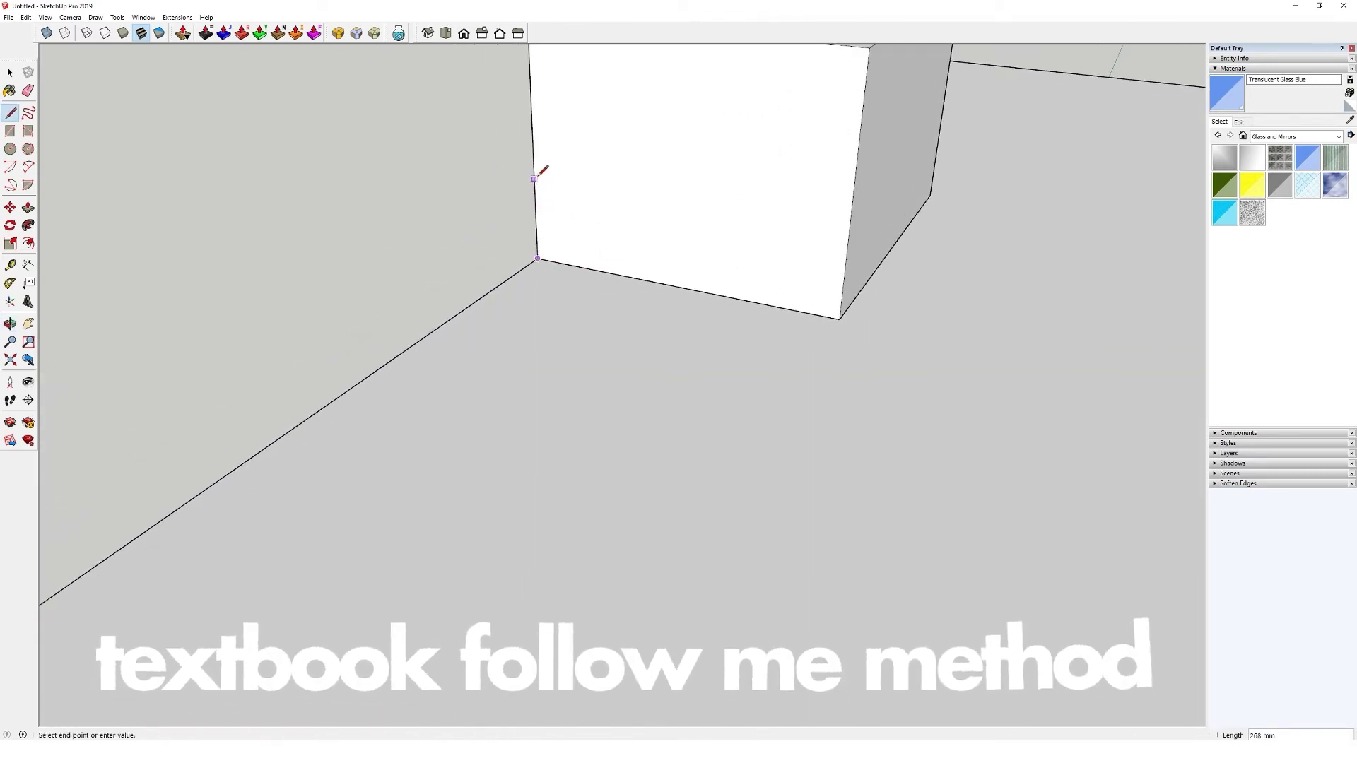
pyautogui.moveTo(609, 176); pyautogui.dragTo(565, 200, button='middle')
pyautogui.scroll(2, 579, 176)
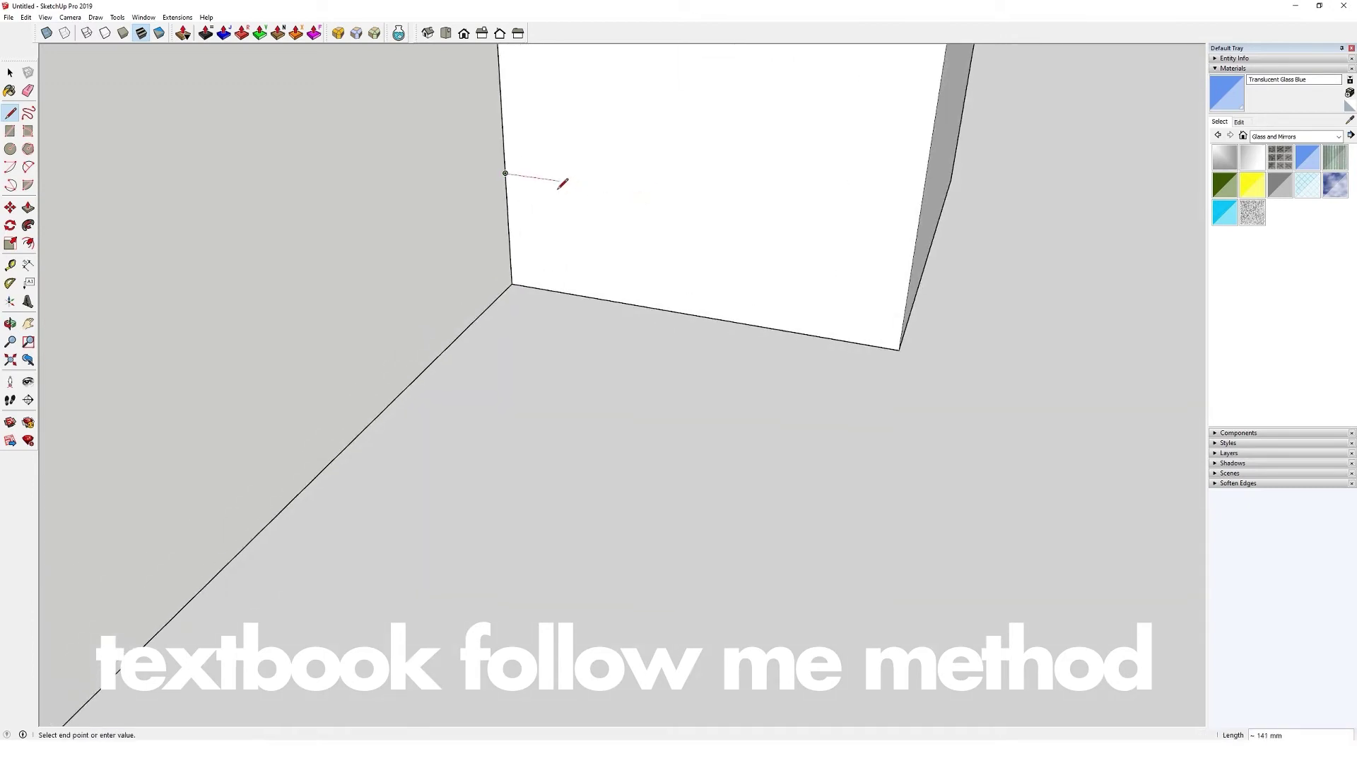
pyautogui.moveTo(540, 179); pyautogui.dragTo(591, 169, button='middle')
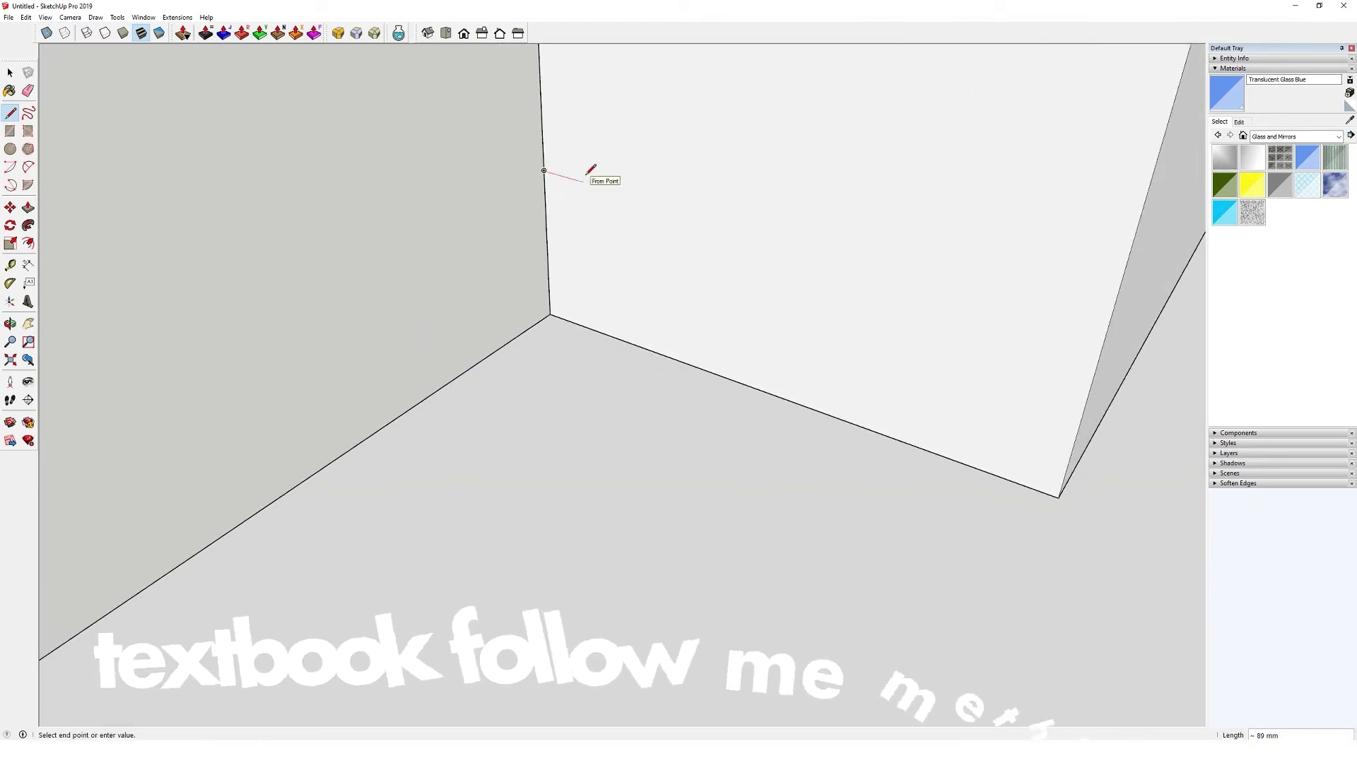
# Step: Draw a narrow upright rectangle in the lower left corner of the rooftop box's front face
pyautogui.press('r')
pyautogui.click(544, 170)
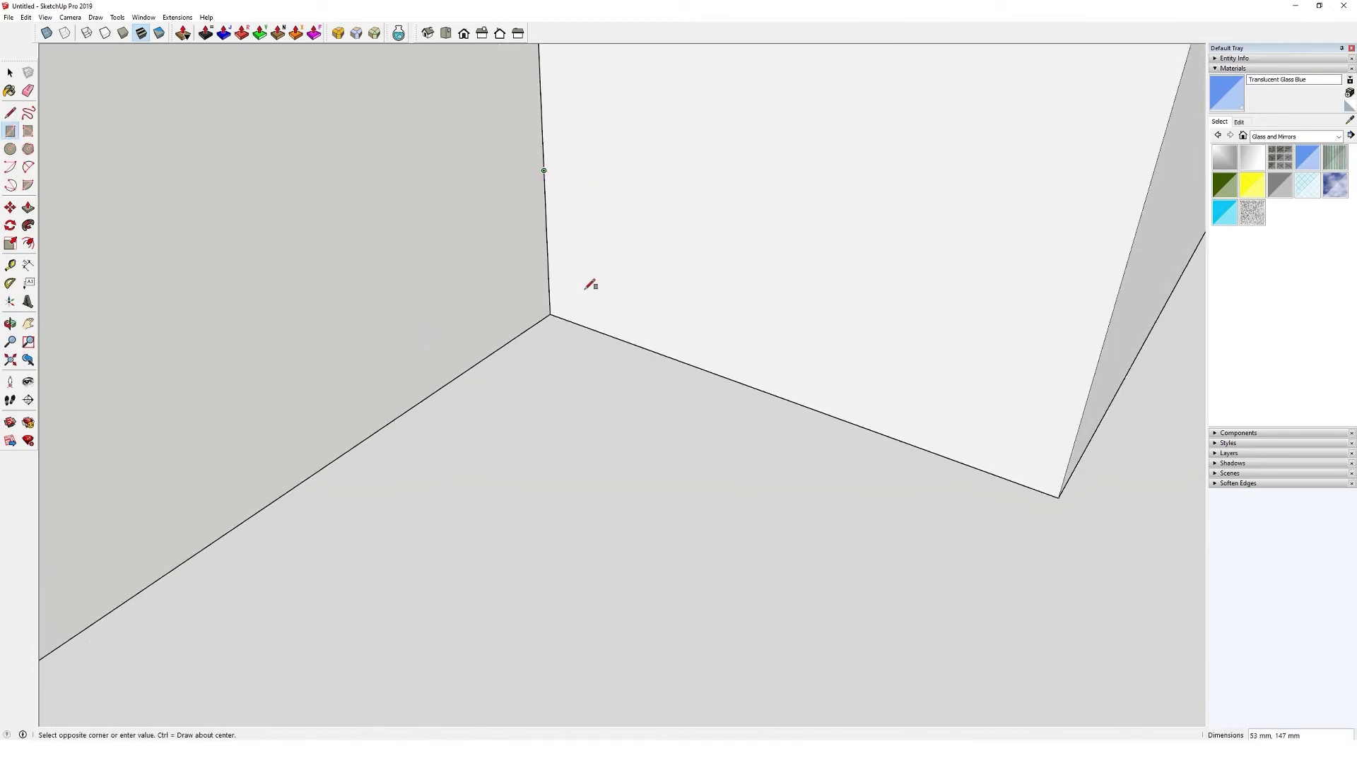
pyautogui.click(592, 329)
pyautogui.moveTo(597, 324); pyautogui.dragTo(591, 167, button='middle')
pyautogui.scroll(2, 571, 164)
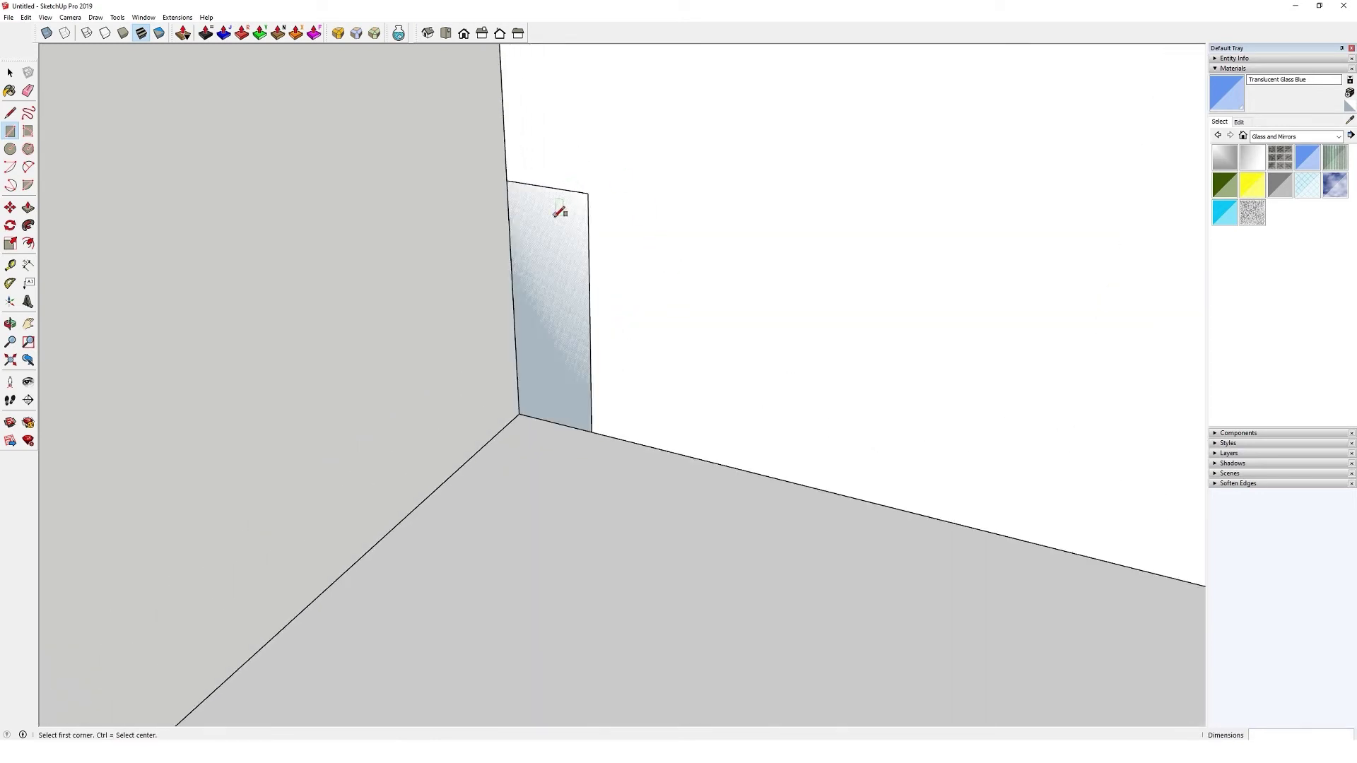
# Step: Draw a short vertical line down from the middle of the profile rectangle's top edge and an outward-bulging arc below it
pyautogui.scroll(2, 554, 217)
pyautogui.moveTo(554, 217); pyautogui.dragTo(563, 188, button='middle')
pyautogui.press('l')
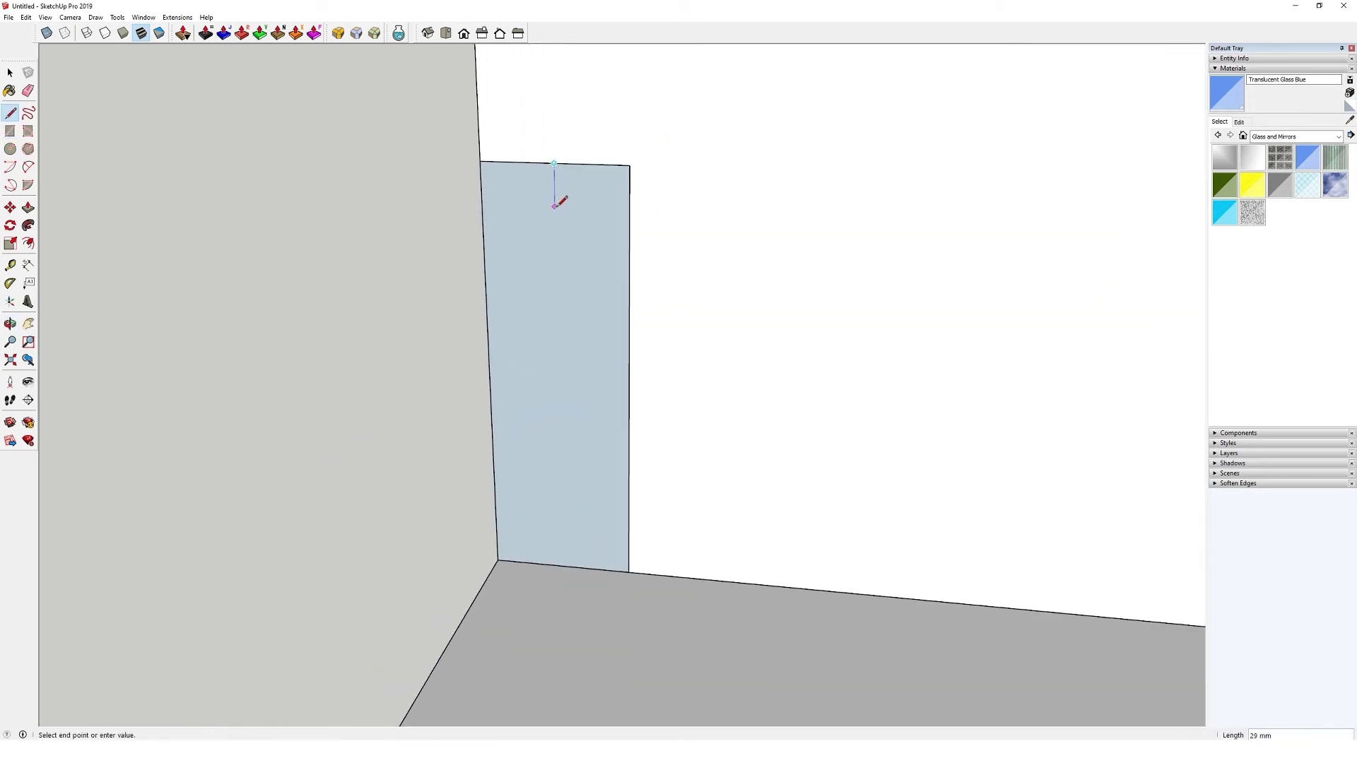
pyautogui.press('a')
pyautogui.click(555, 209)
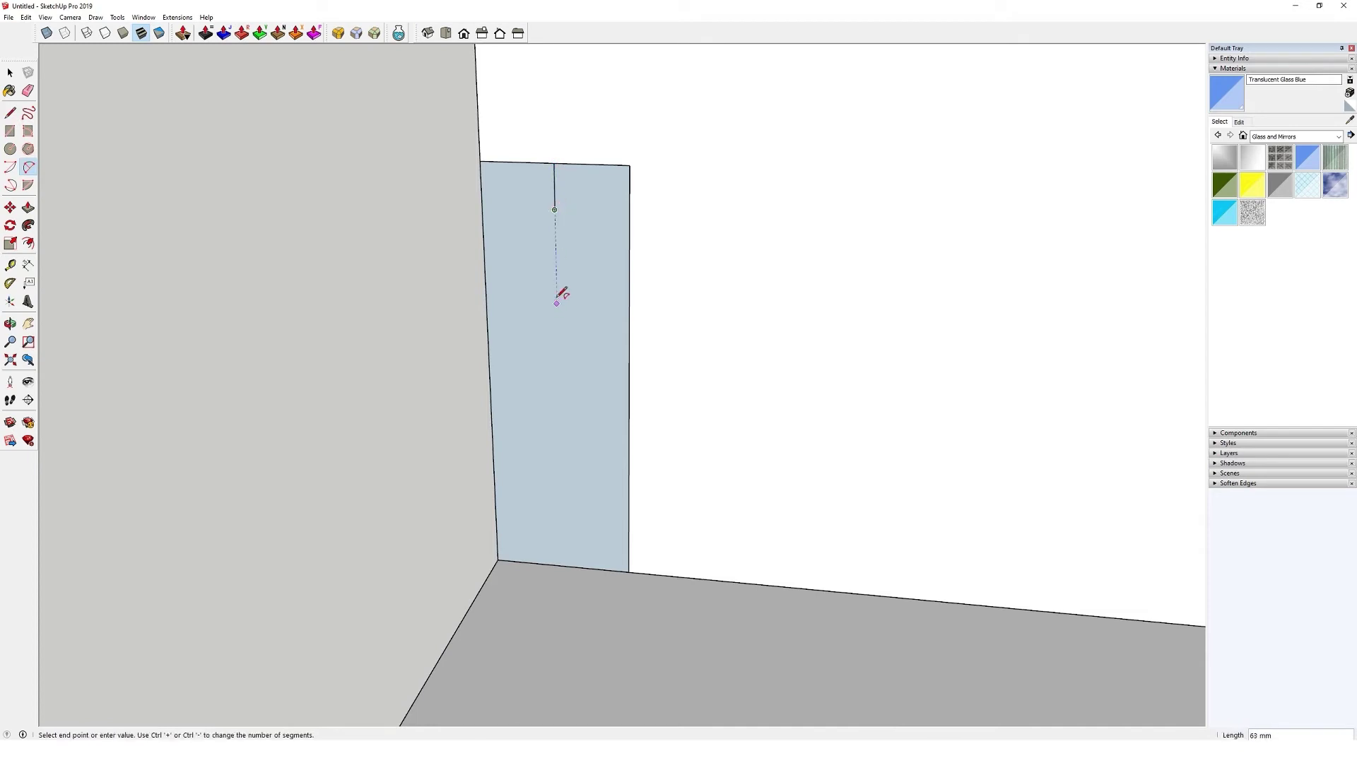
pyautogui.click(557, 291)
pyautogui.click(572, 290)
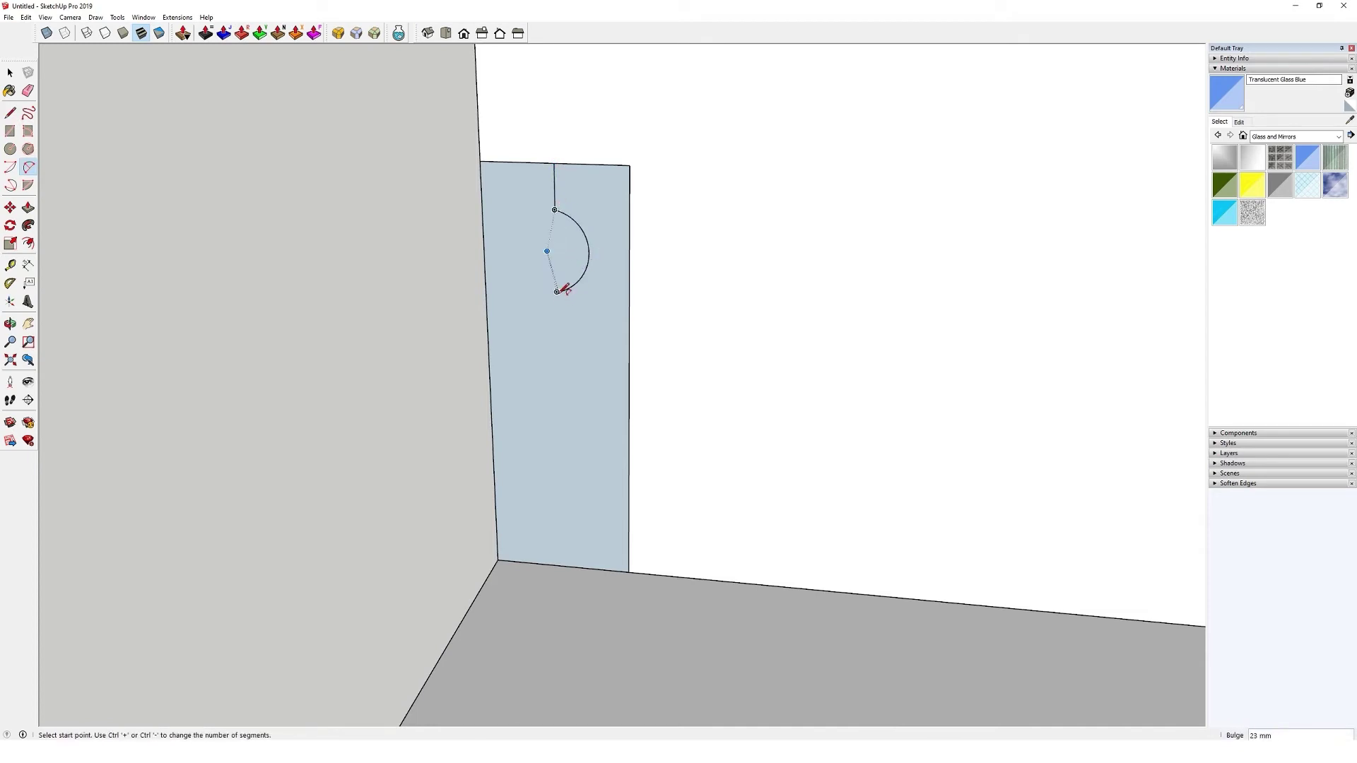
# Step: Complete the moulding profile with a second arc bulging inward and a vertical line to the base, removing the outer offcut
pyautogui.click(558, 292)
pyautogui.click(558, 373)
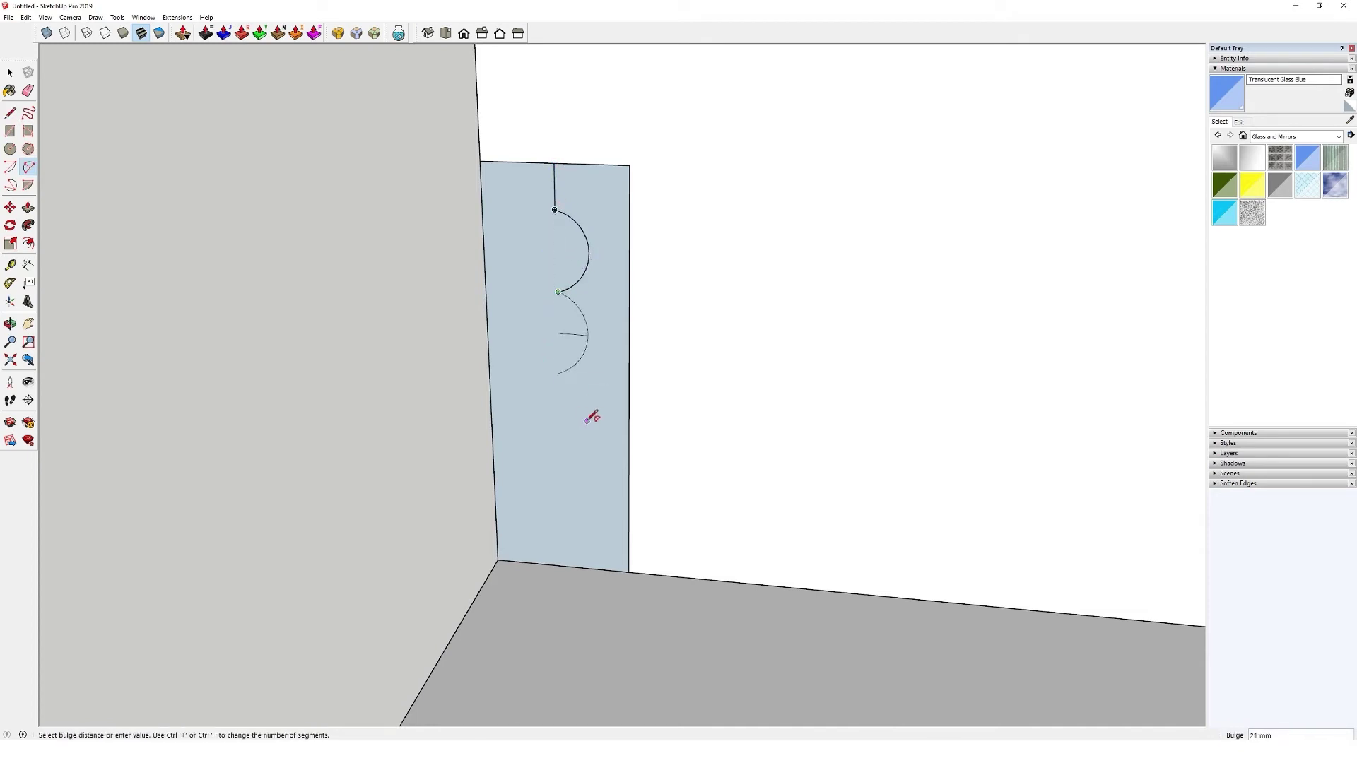
pyautogui.click(535, 332)
pyautogui.press('l')
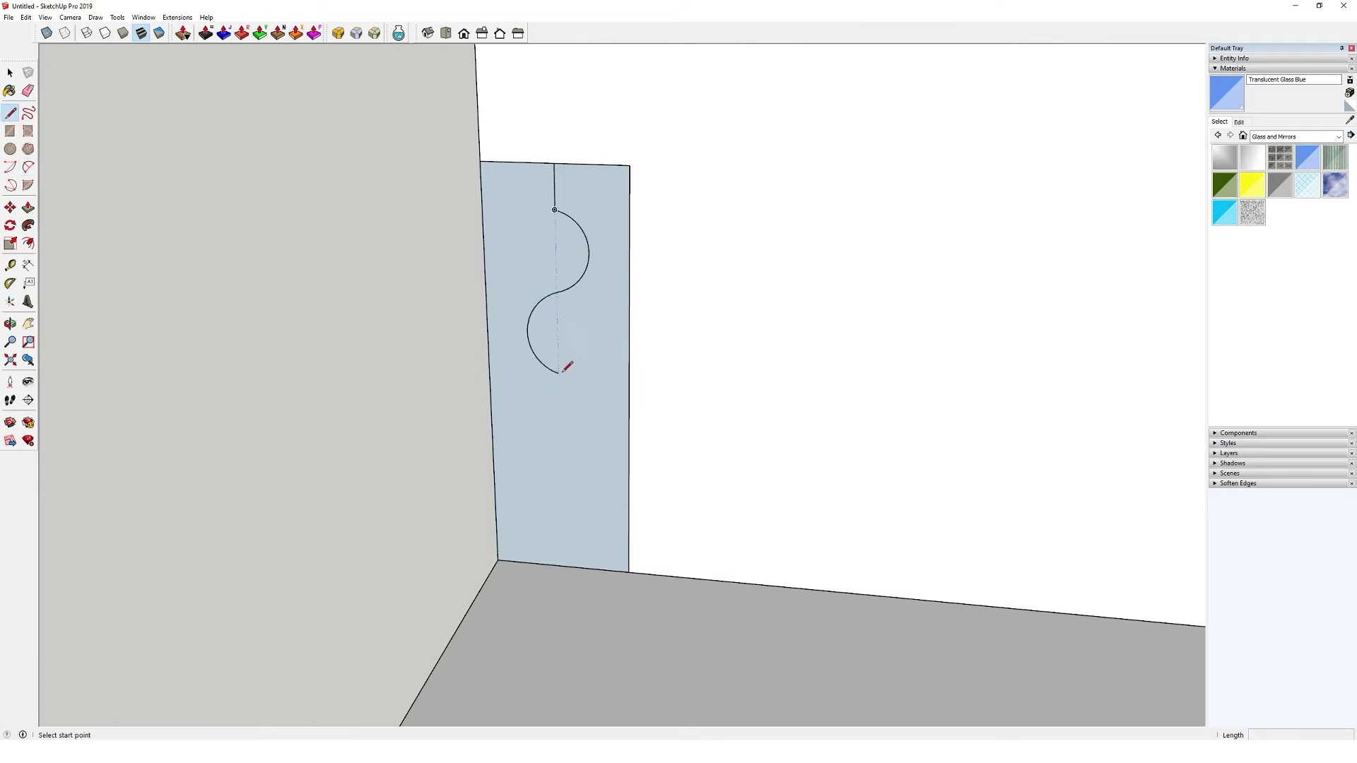
pyautogui.click(563, 565)
pyautogui.press('o')
pyautogui.moveTo(627, 158); pyautogui.dragTo(690, 387)
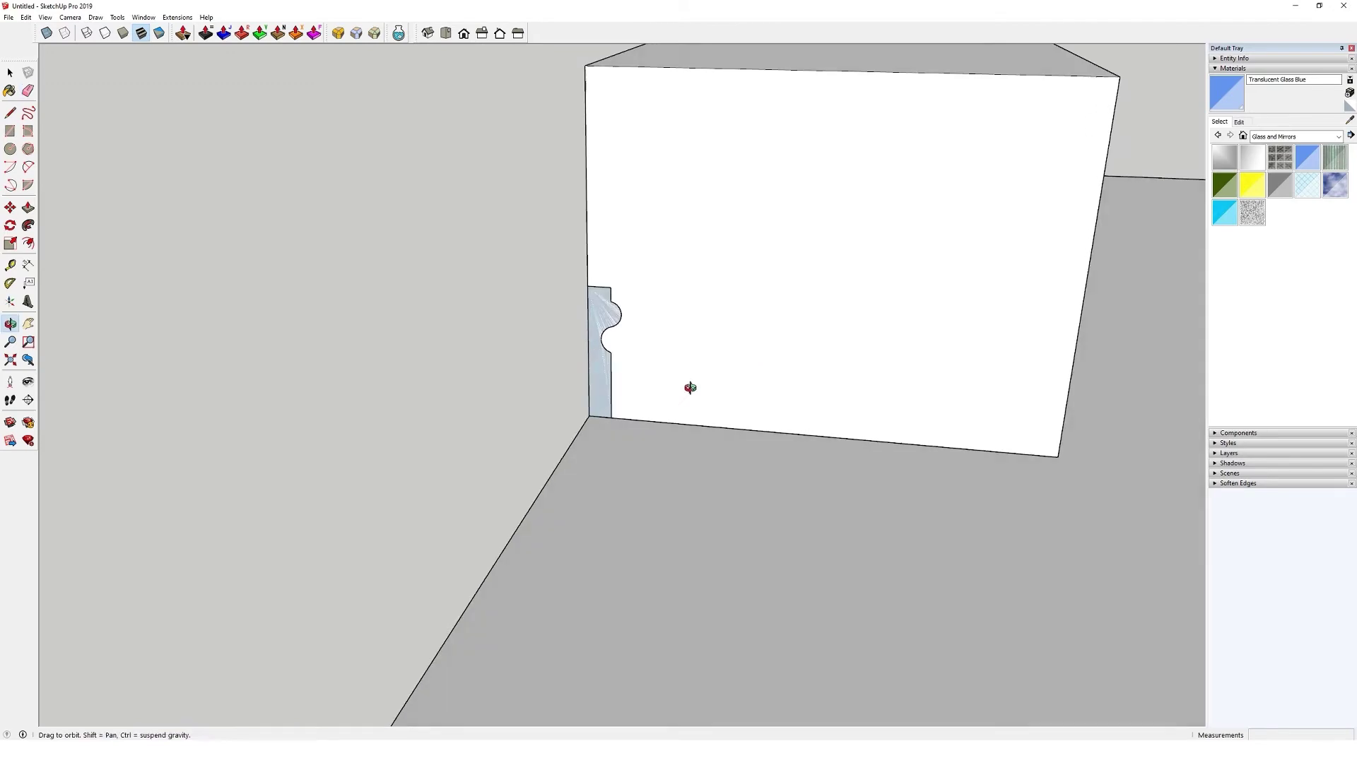
# Step: Trace a path with the Line tool along the main building's roof perimeter, from the profile's base around all corners to the rooftop box
pyautogui.moveTo(690, 387); pyautogui.dragTo(700, 403, button='middle')
pyautogui.press('l')
pyautogui.click(596, 409)
pyautogui.scroll(-8, 643, 184)
pyautogui.moveTo(633, 251); pyautogui.dragTo(548, 311, button='middle')
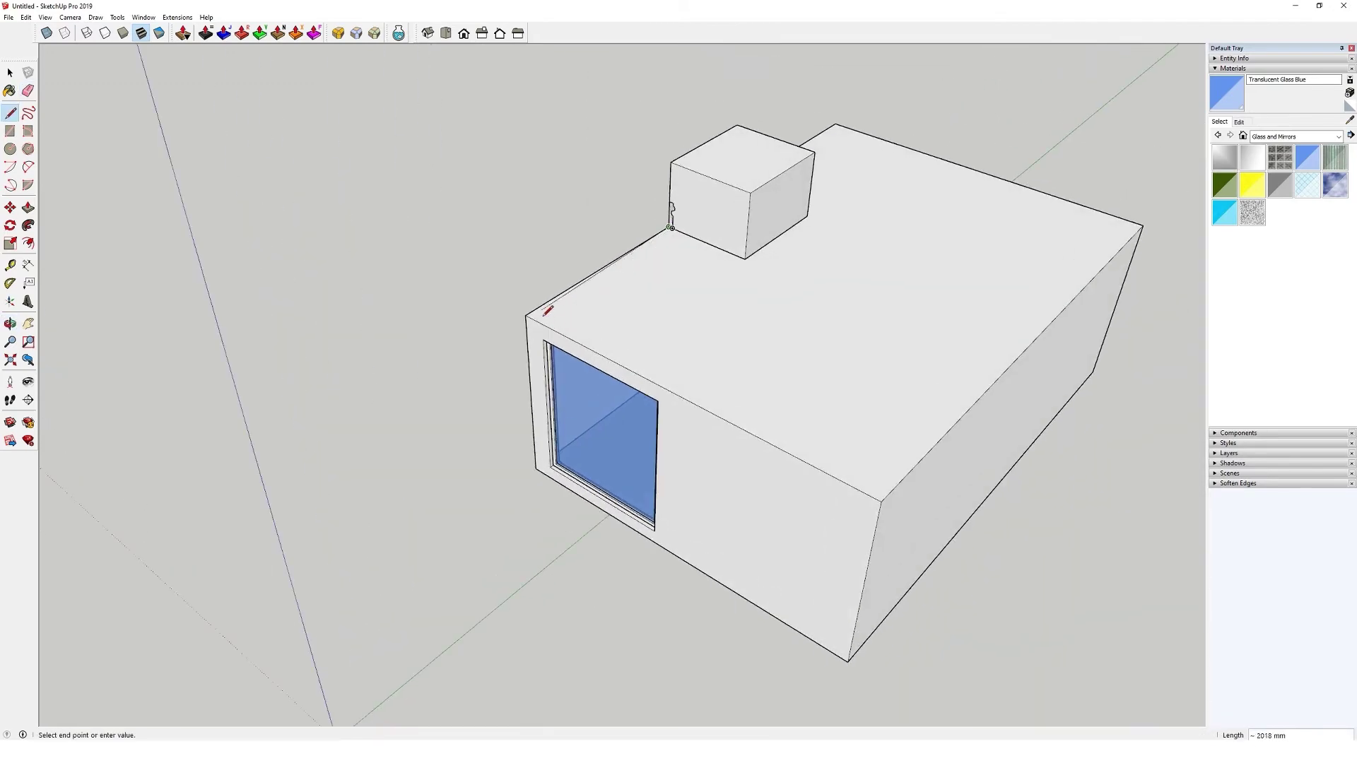
pyautogui.click(880, 501)
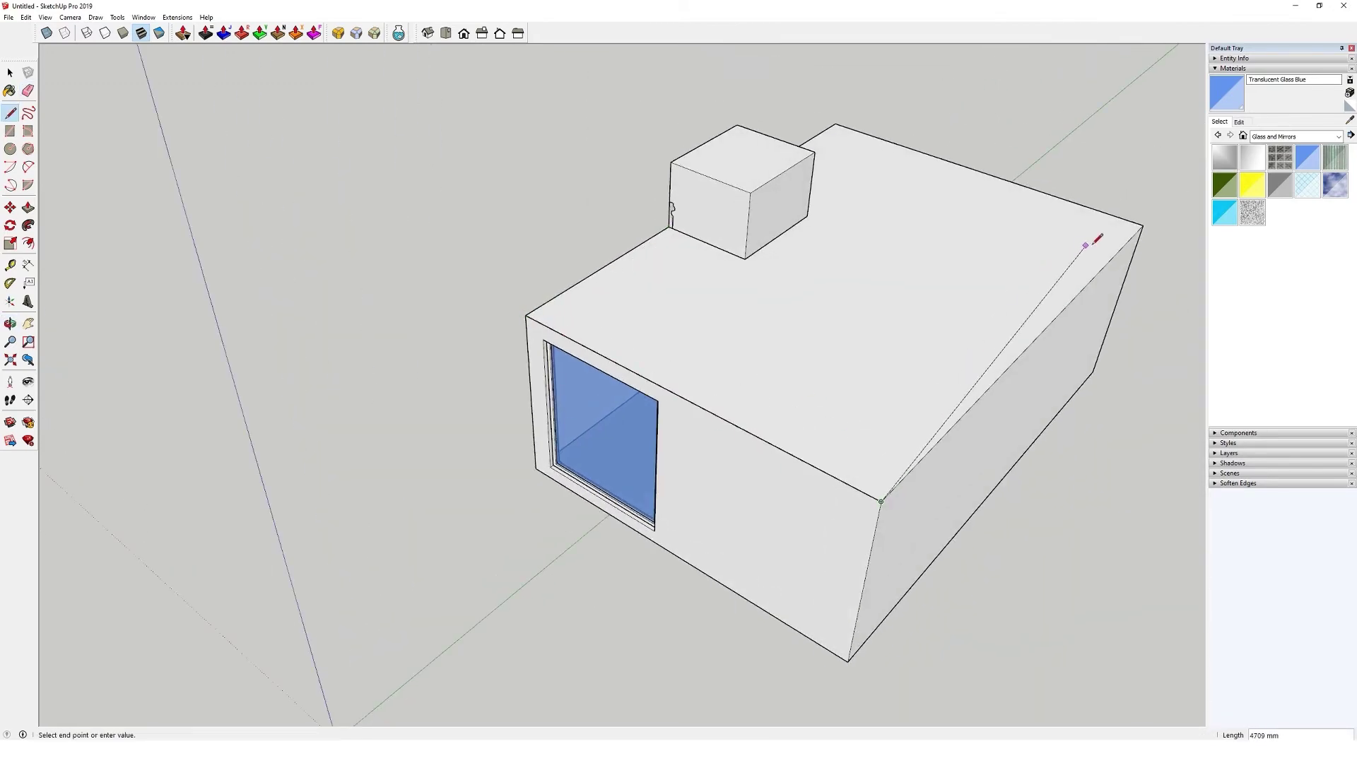
pyautogui.click(1143, 225)
pyautogui.moveTo(1143, 225); pyautogui.dragTo(420, 383, button='middle')
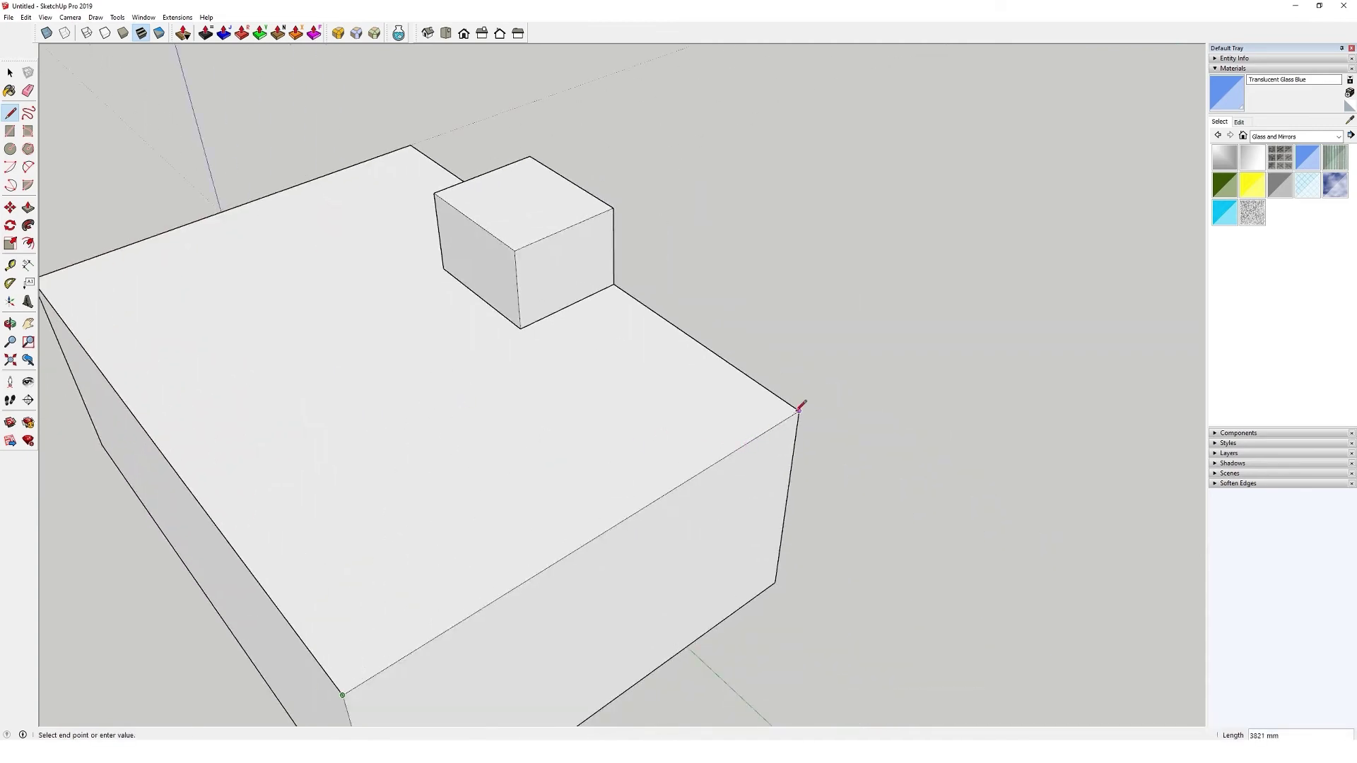
pyautogui.click(799, 410)
pyautogui.click(614, 284)
pyautogui.moveTo(339, 418); pyautogui.dragTo(1143, 311, button='middle')
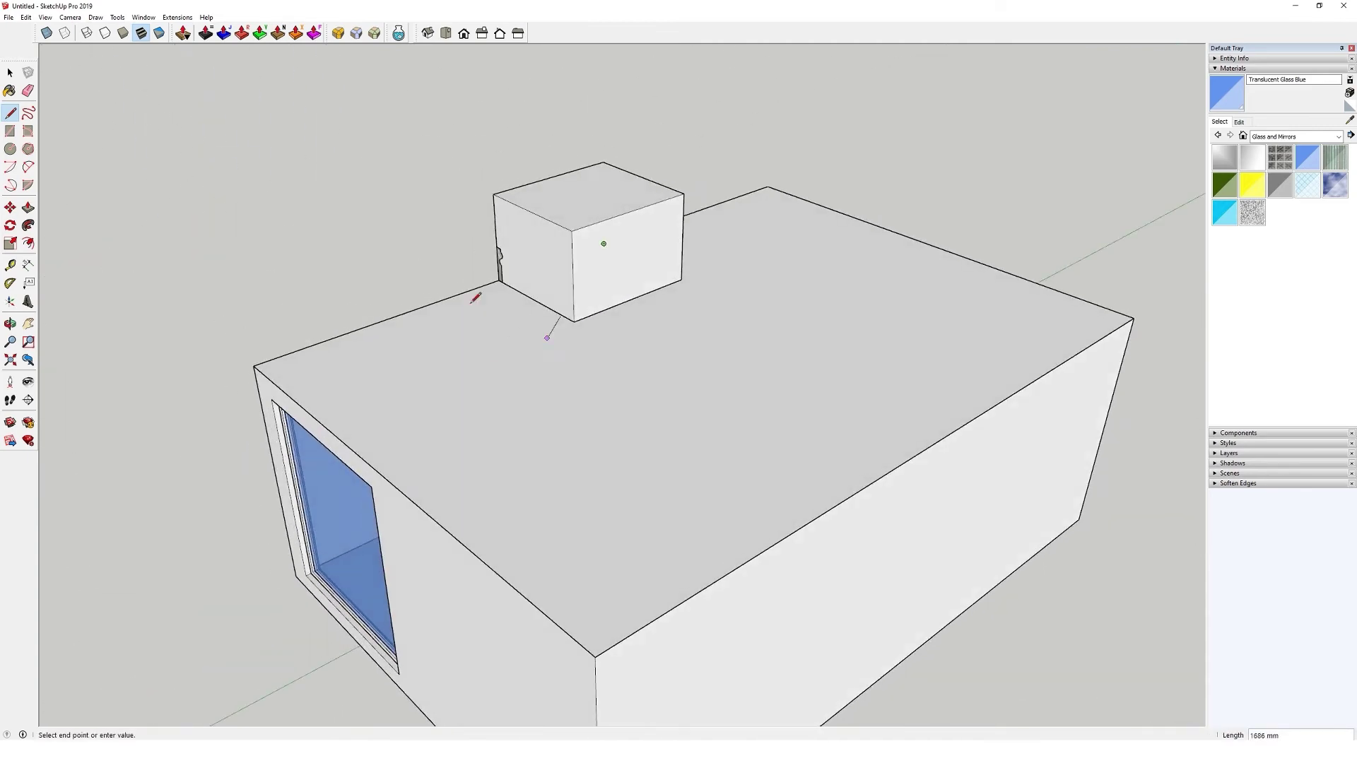
# Step: Hide the main building so that the perimeter path and the moulding profile stand free
pyautogui.click(11, 70)
pyautogui.rightClick(447, 382)
pyautogui.click(481, 410)
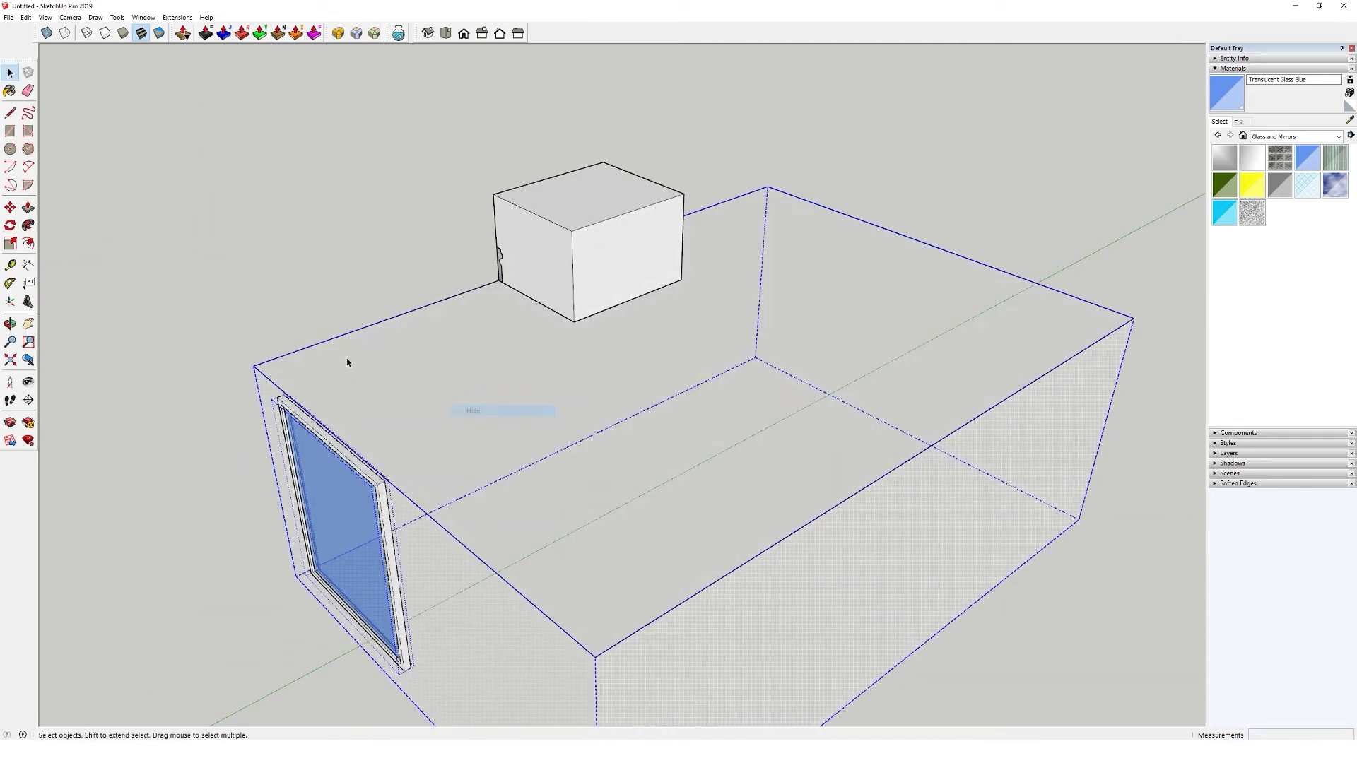
pyautogui.click(45, 17)
pyautogui.click(64, 55)
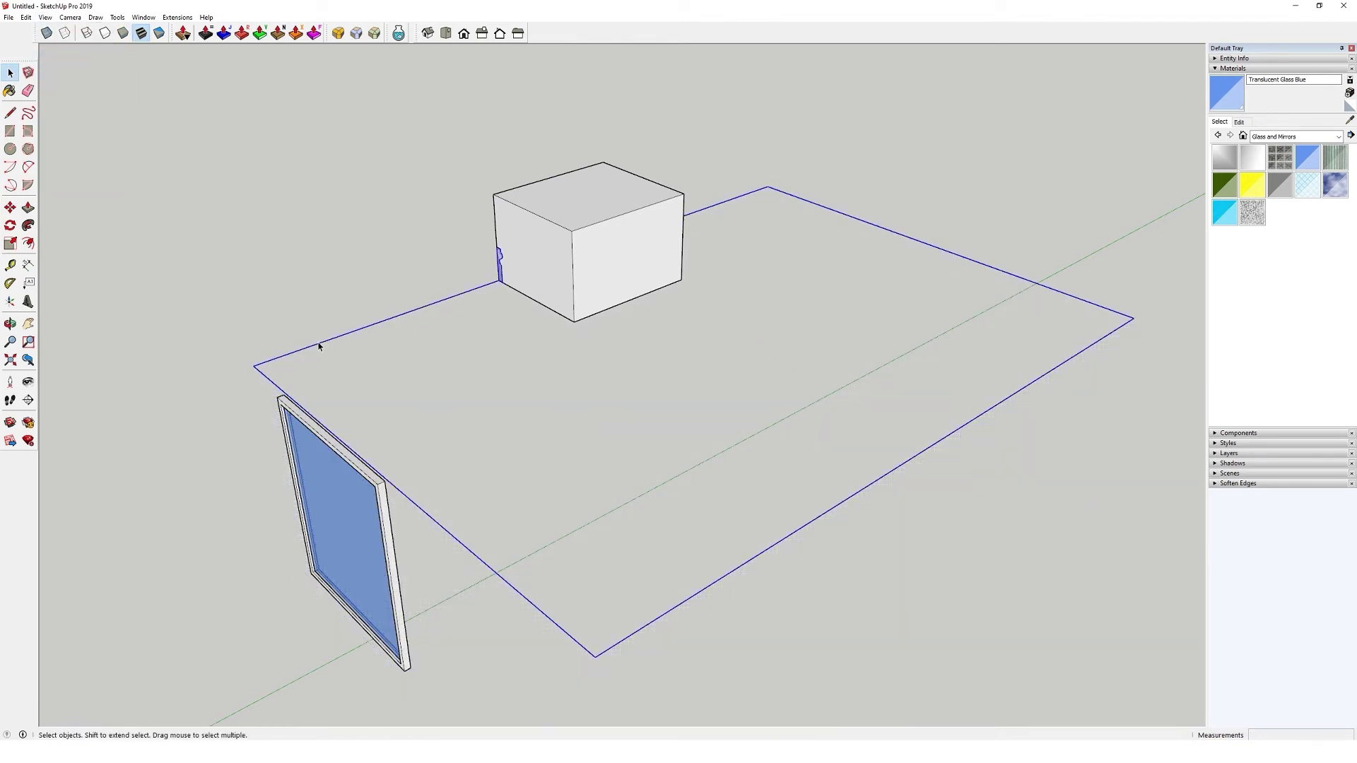
# Step: Group the perimeter path with the moulding profile and open the group for editing
pyautogui.rightClick(318, 343)
pyautogui.click(357, 437)
pyautogui.scroll(2, 533, 242)
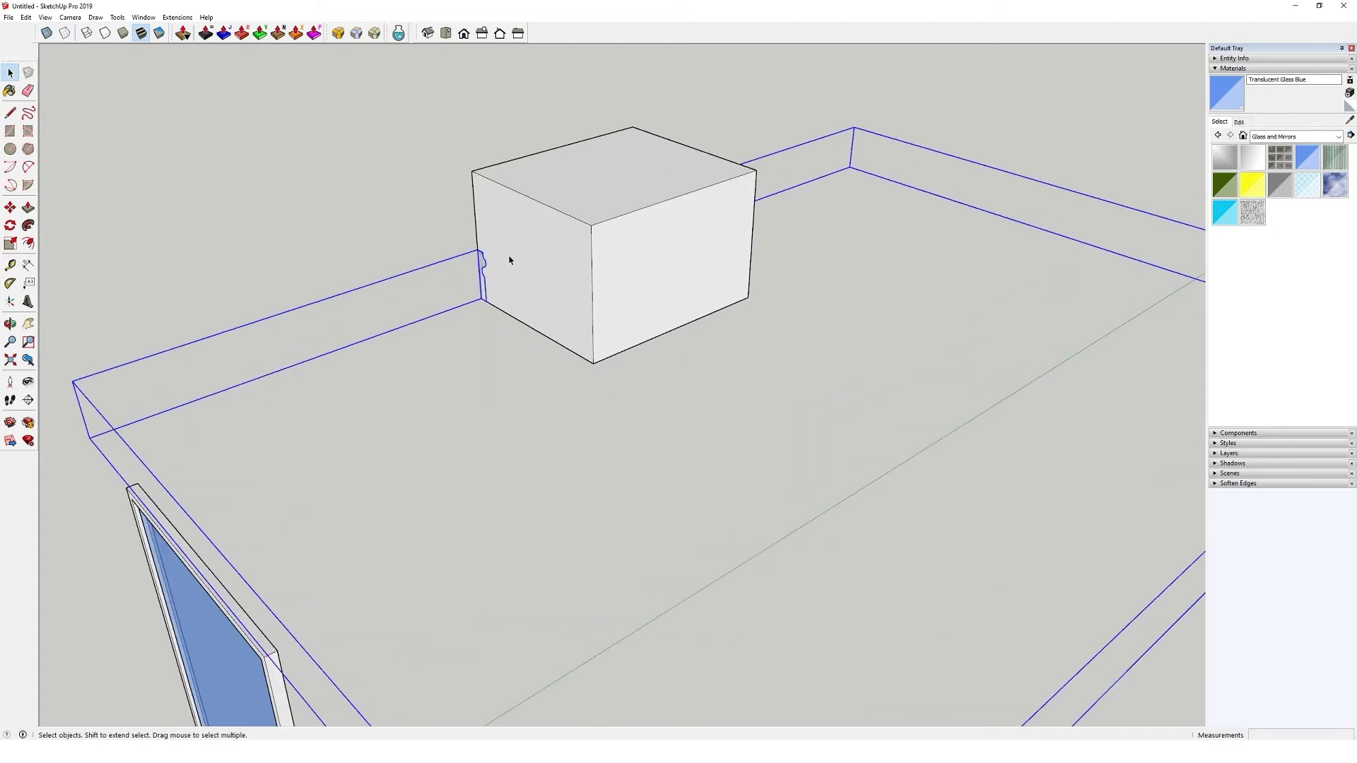
pyautogui.doubleClick(402, 327)
pyautogui.moveTo(406, 328); pyautogui.dragTo(477, 306, button='middle')
pyautogui.scroll(6, 463, 289)
pyautogui.scroll(-1, 477, 306)
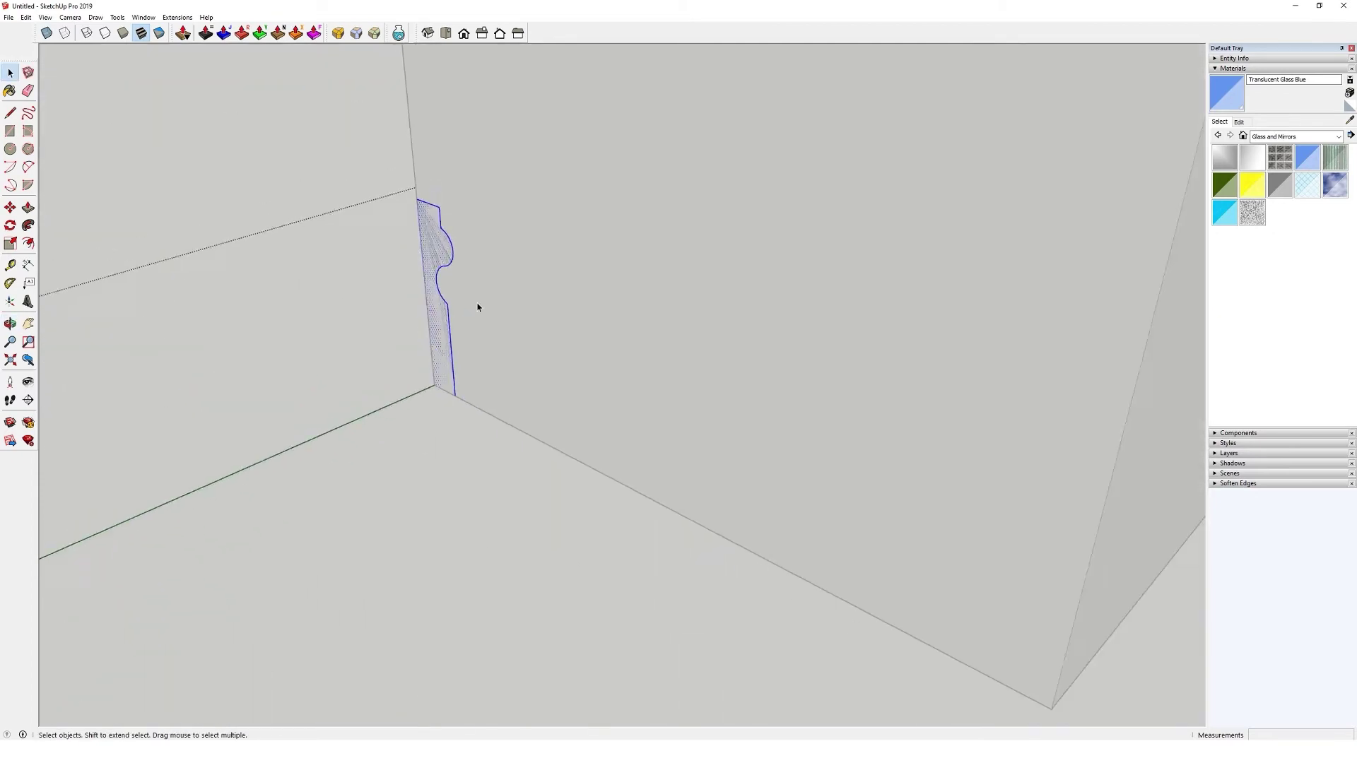
# Step: Sweep the moulding profile along the selected roof perimeter path with Follow Me
pyautogui.scroll(-10, 477, 307)
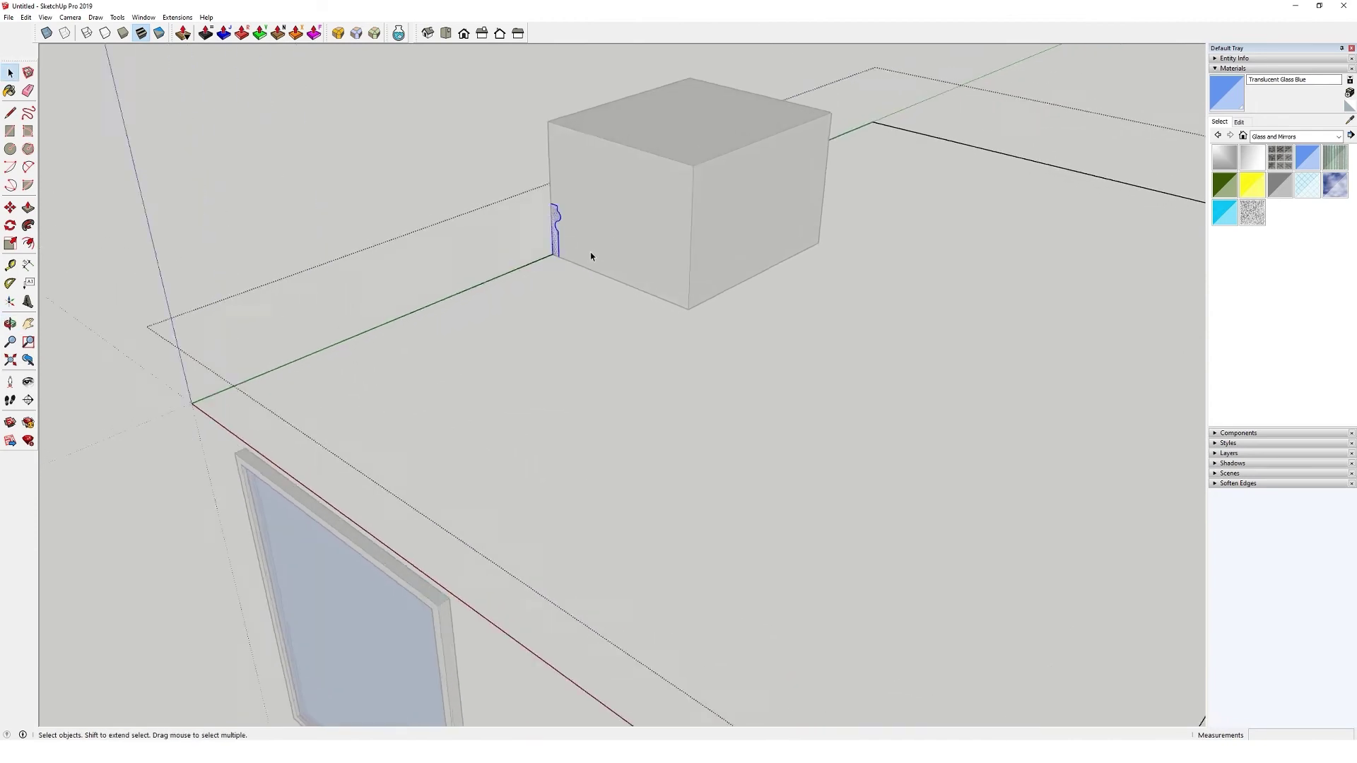
pyautogui.scroll(-4, 570, 227)
pyautogui.scroll(4, 570, 228)
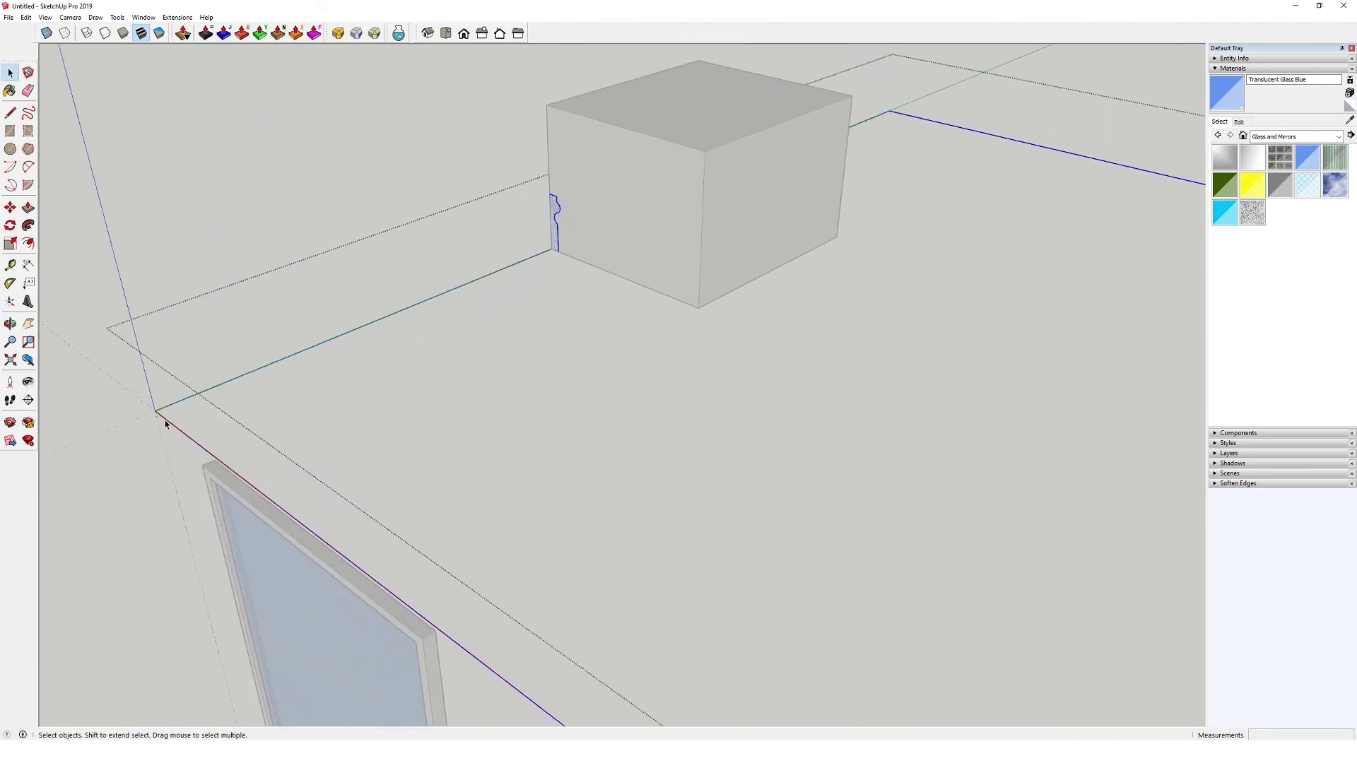
pyautogui.scroll(5, 558, 209)
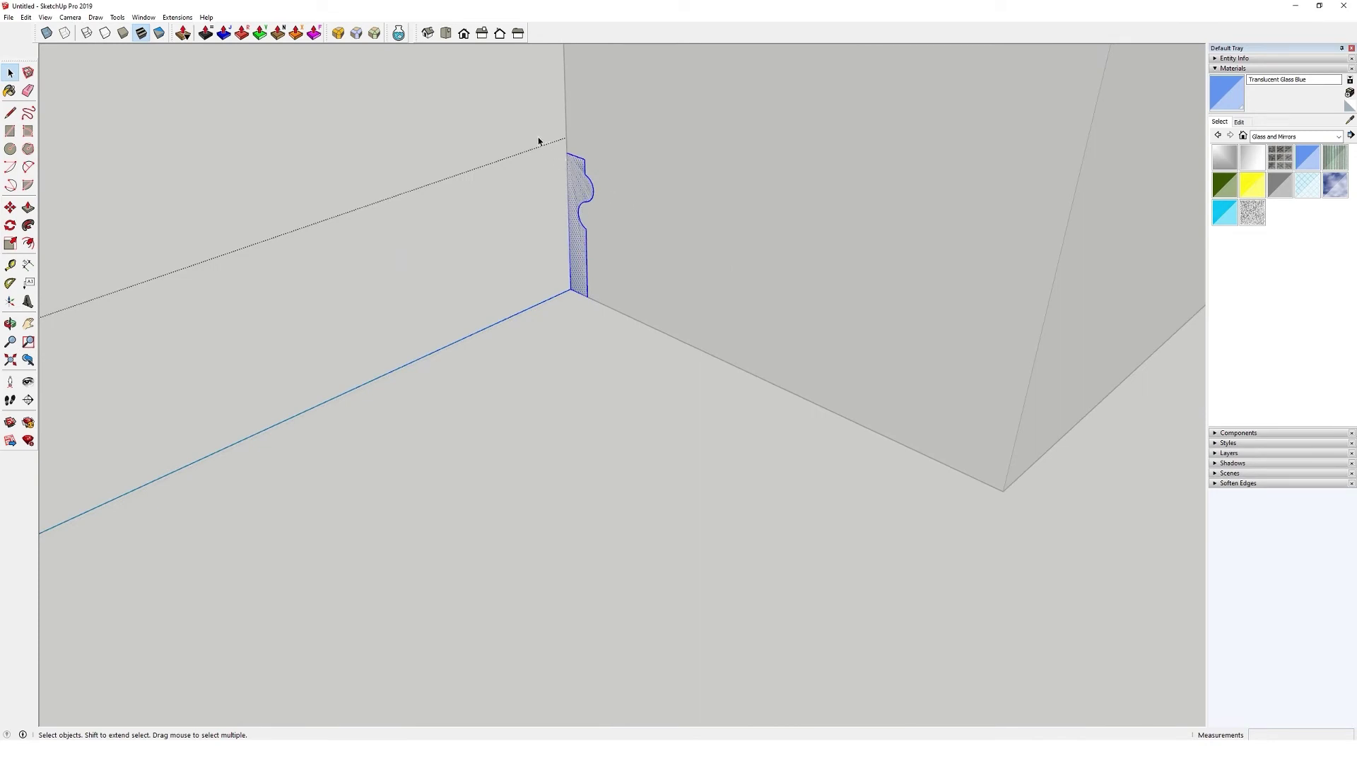
pyautogui.keyDown('shift'); pyautogui.moveTo(524, 113); pyautogui.dragTo(628, 358); pyautogui.keyUp('shift')
pyautogui.moveTo(673, 235)
pyautogui.mouseDown(button='middle')
pyautogui.moveTo(776, 189)
pyautogui.moveTo(692, 227)
pyautogui.mouseUp(button='middle')
pyautogui.click(29, 226)
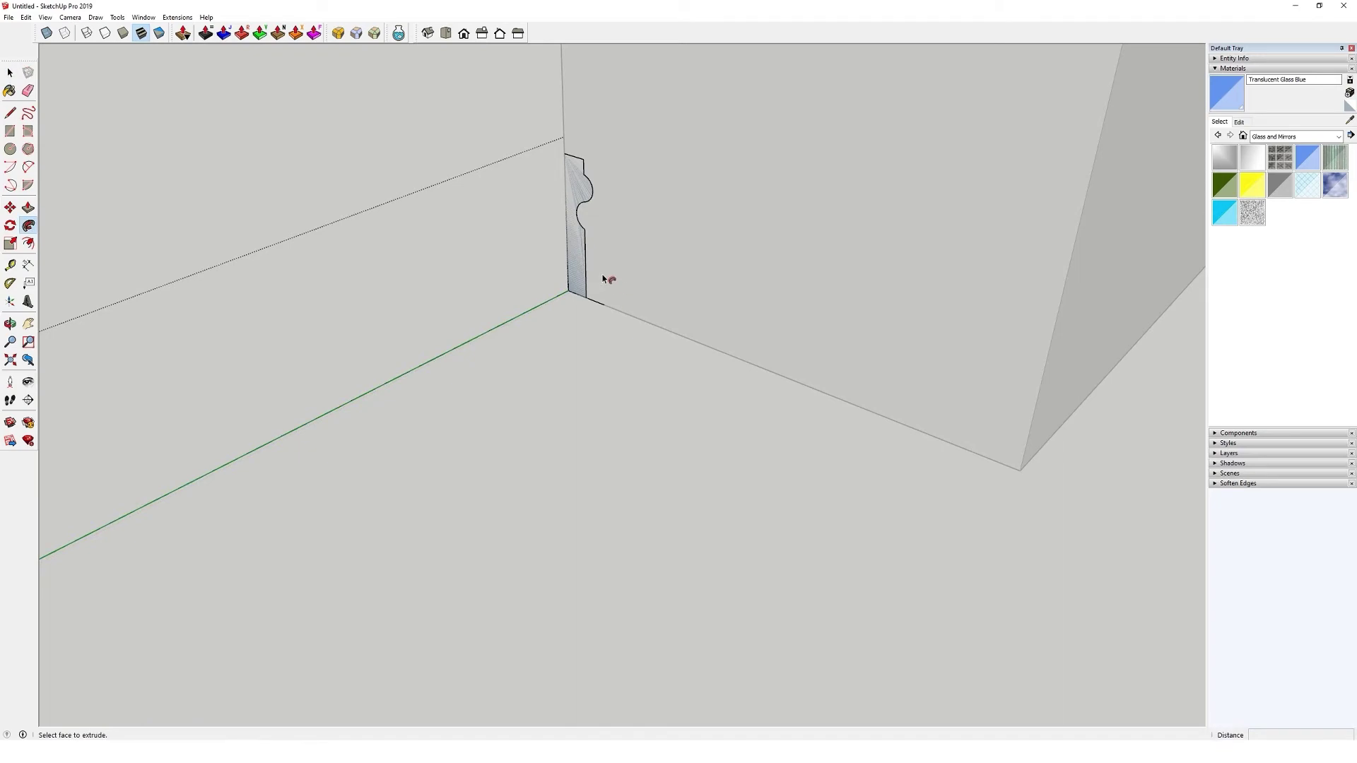
pyautogui.click(571, 266)
pyautogui.scroll(-7, 482, 270)
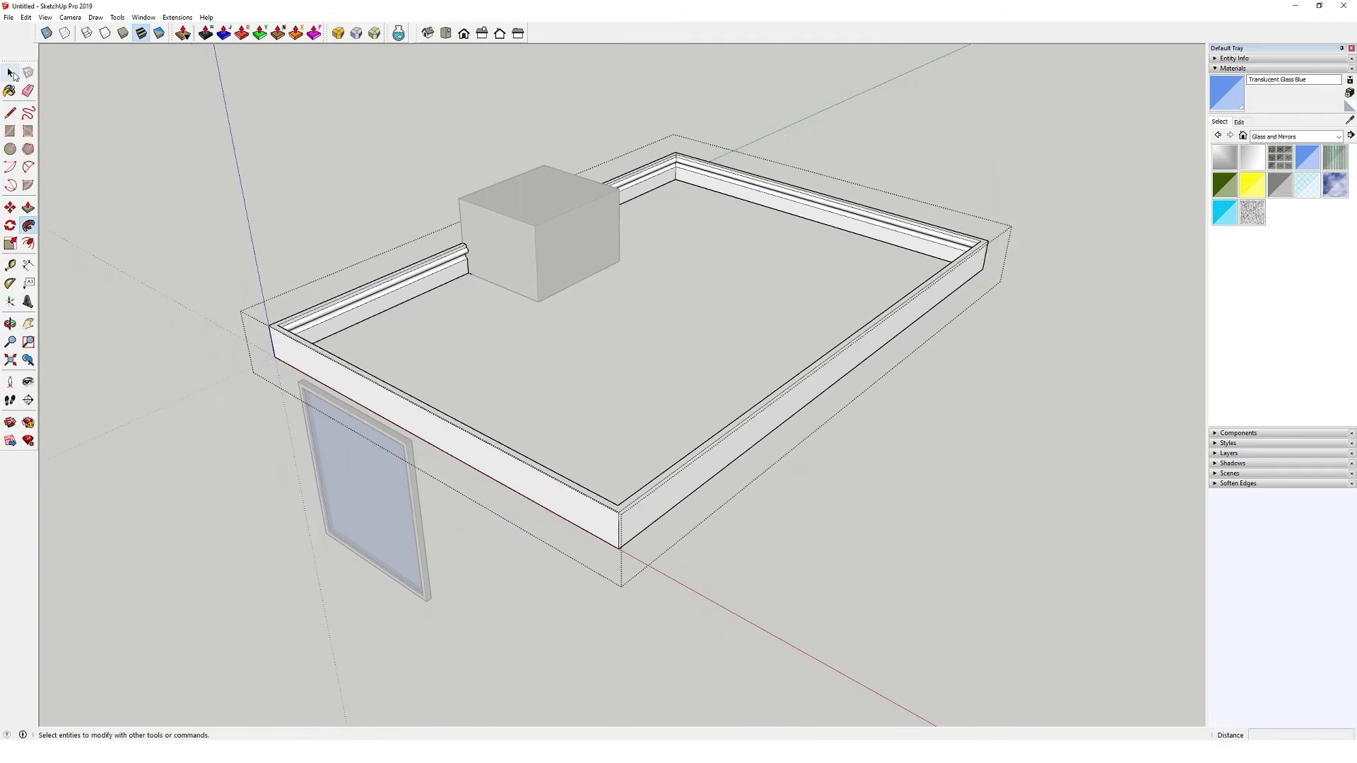
# Step: Close the group and examine the swept moulding along the roof perimeter and where it meets the rooftop box
pyautogui.click(10, 73)
pyautogui.click(205, 199)
pyautogui.moveTo(530, 221); pyautogui.dragTo(566, 212, button='middle')
pyautogui.click(706, 170)
pyautogui.moveTo(495, 283); pyautogui.dragTo(530, 242, button='middle')
pyautogui.scroll(3, 412, 288)
pyautogui.scroll(-2, 412, 288)
pyautogui.moveTo(515, 290); pyautogui.dragTo(438, 330, button='middle')
pyautogui.scroll(2, 371, 294)
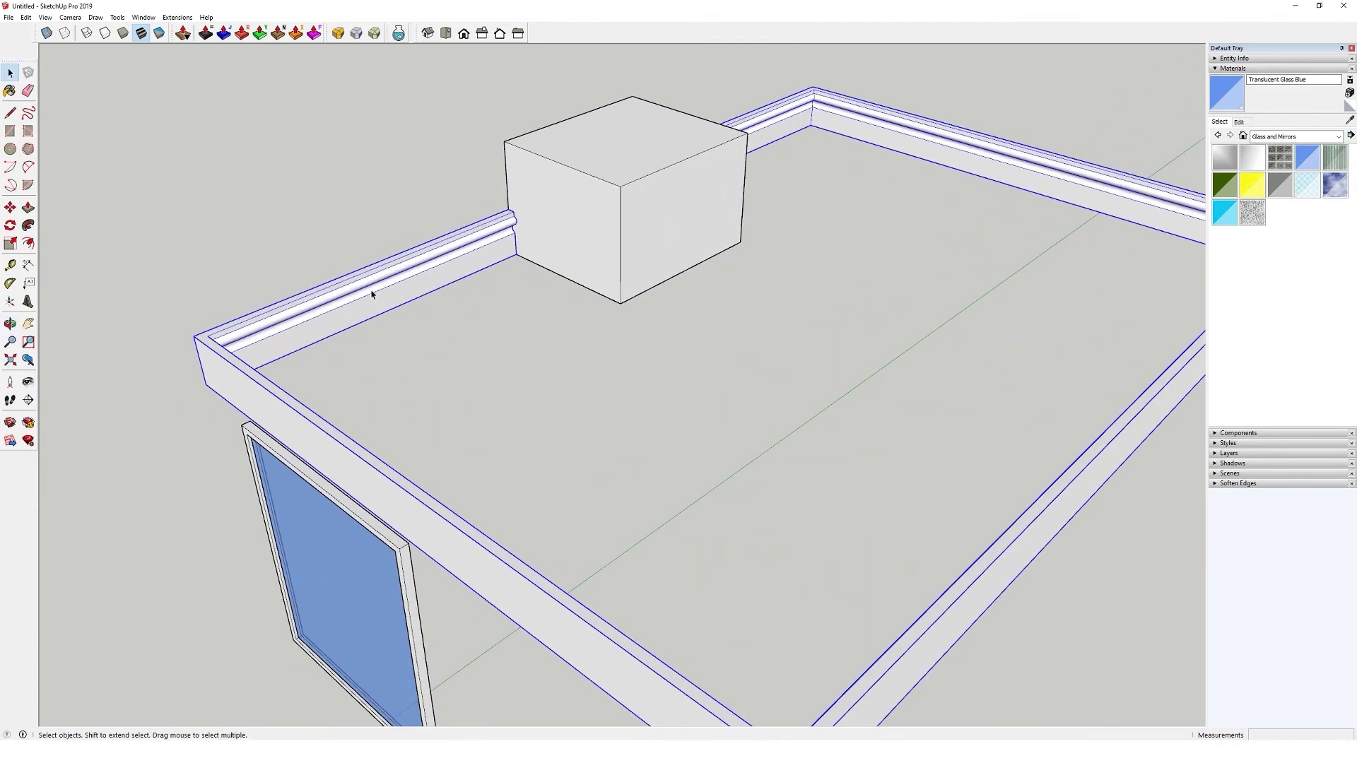
# Step: Reopen the moulding group, look over its corners from above, and close it again
pyautogui.doubleClick(371, 294)
pyautogui.scroll(-3, 586, 214)
pyautogui.moveTo(545, 233); pyautogui.dragTo(630, 297, button='middle')
pyautogui.scroll(3, 527, 296)
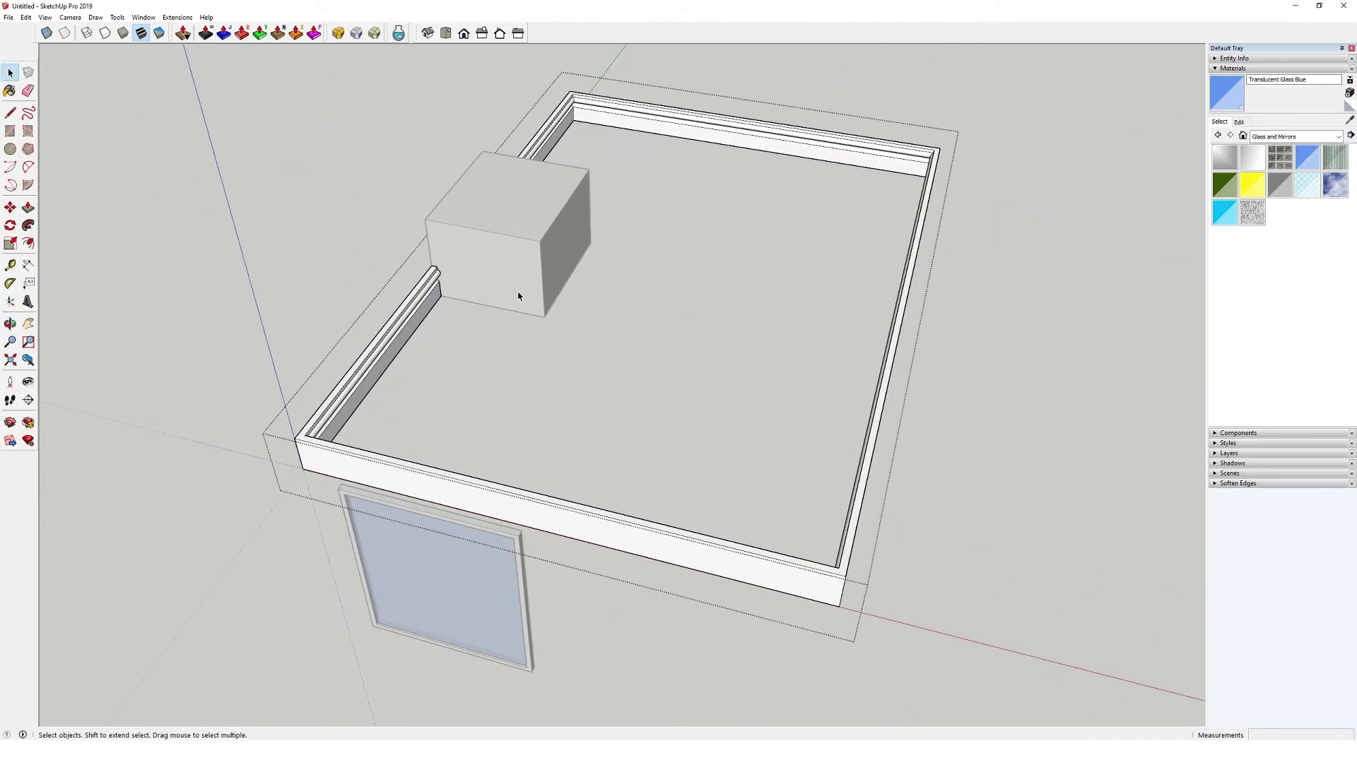
pyautogui.scroll(-3, 451, 311)
pyautogui.moveTo(466, 286); pyautogui.dragTo(336, 324, button='middle')
pyautogui.click(414, 262)
pyautogui.scroll(3, 530, 256)
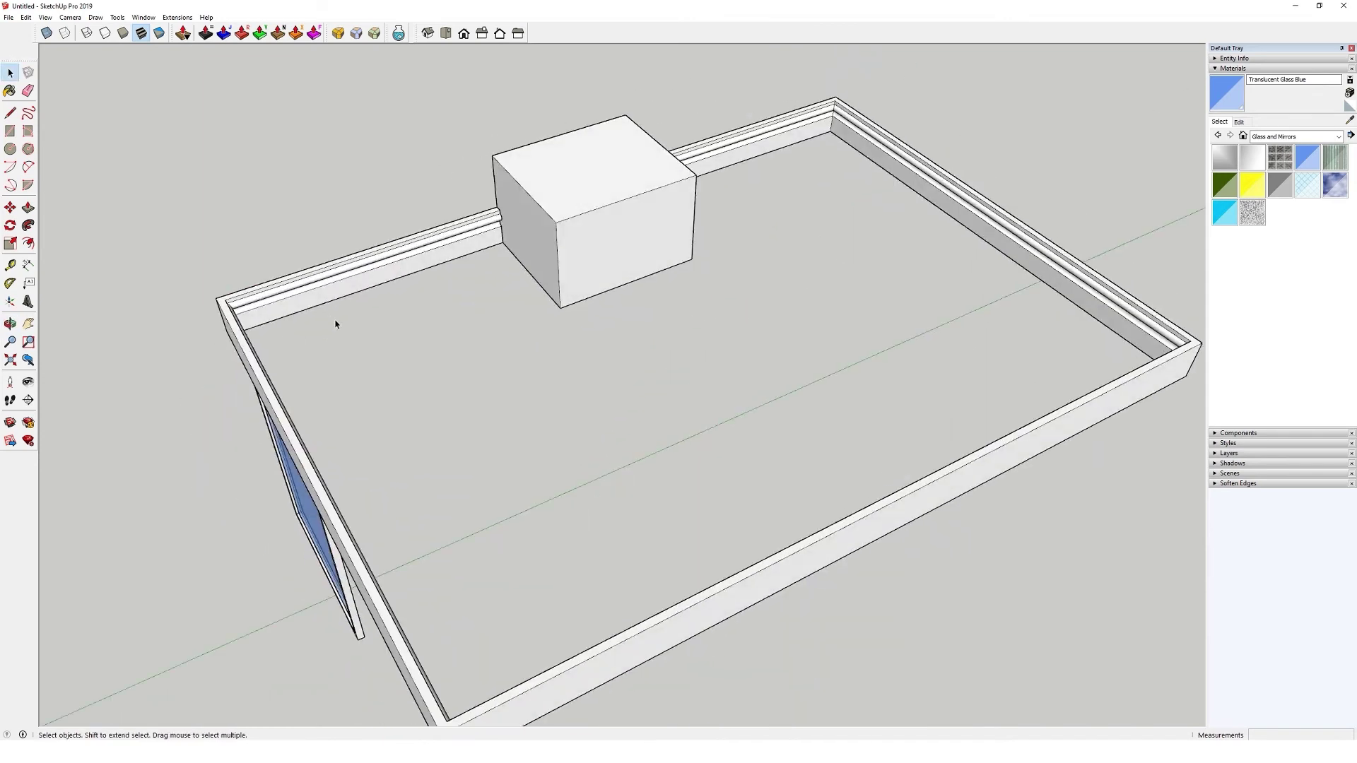
# Step: Inspect the moulding and the rooftop box as separate groups from several angles
pyautogui.click(302, 298)
pyautogui.click(585, 243)
pyautogui.moveTo(584, 242); pyautogui.dragTo(433, 285, button='middle')
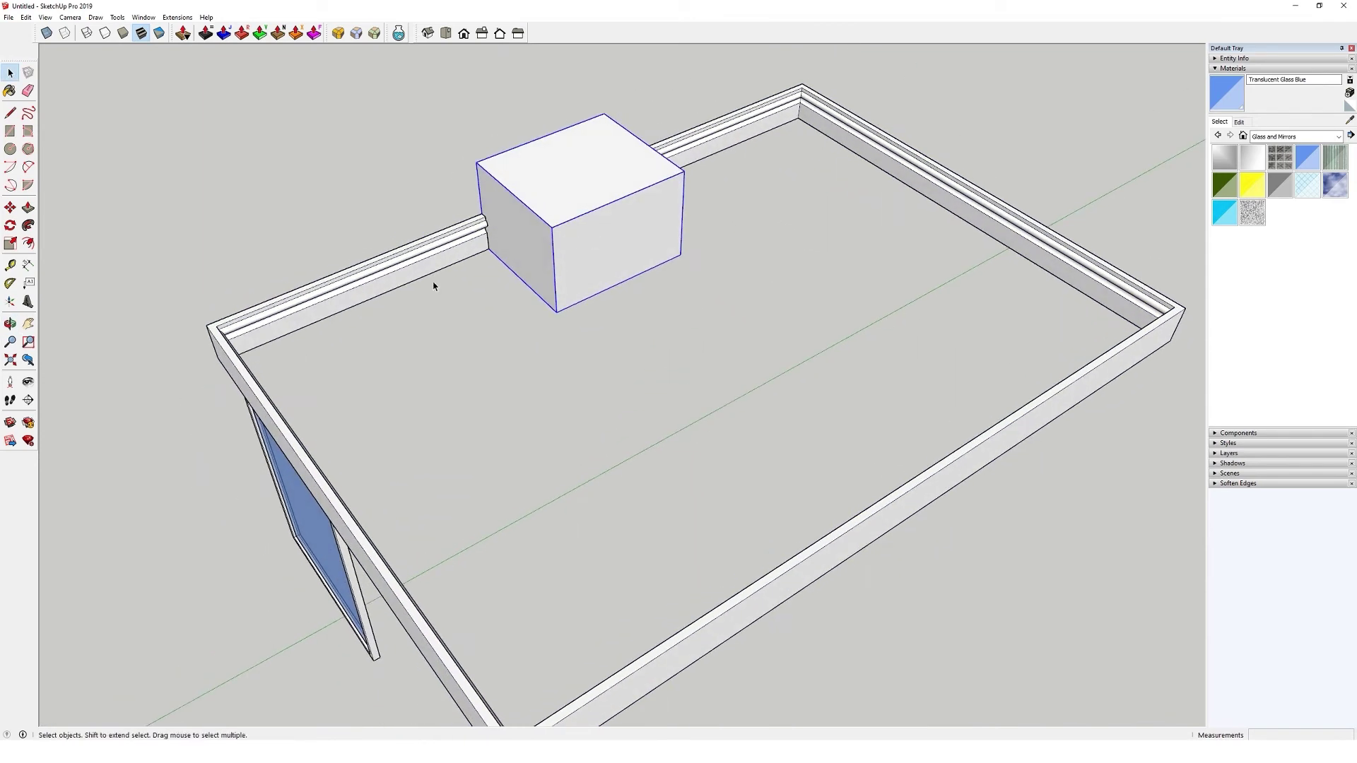
pyautogui.moveTo(633, 287); pyautogui.dragTo(503, 280, button='middle')
pyautogui.click(436, 263)
pyautogui.scroll(-2, 512, 250)
pyautogui.scroll(3, 501, 264)
pyautogui.moveTo(580, 244); pyautogui.dragTo(391, 285, button='middle')
pyautogui.scroll(3, 388, 287)
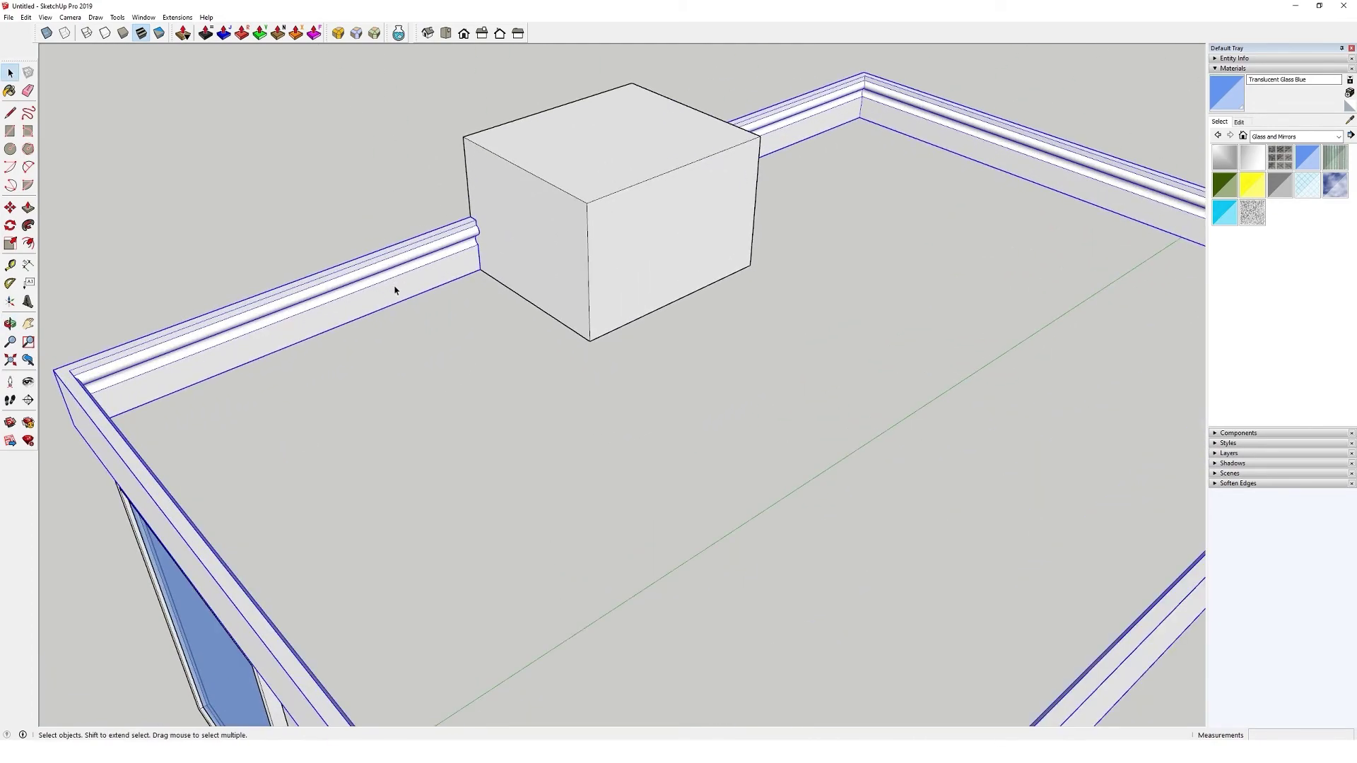
pyautogui.scroll(-3, 484, 236)
pyautogui.scroll(3, 473, 254)
pyautogui.click(374, 238)
pyautogui.scroll(-3, 509, 230)
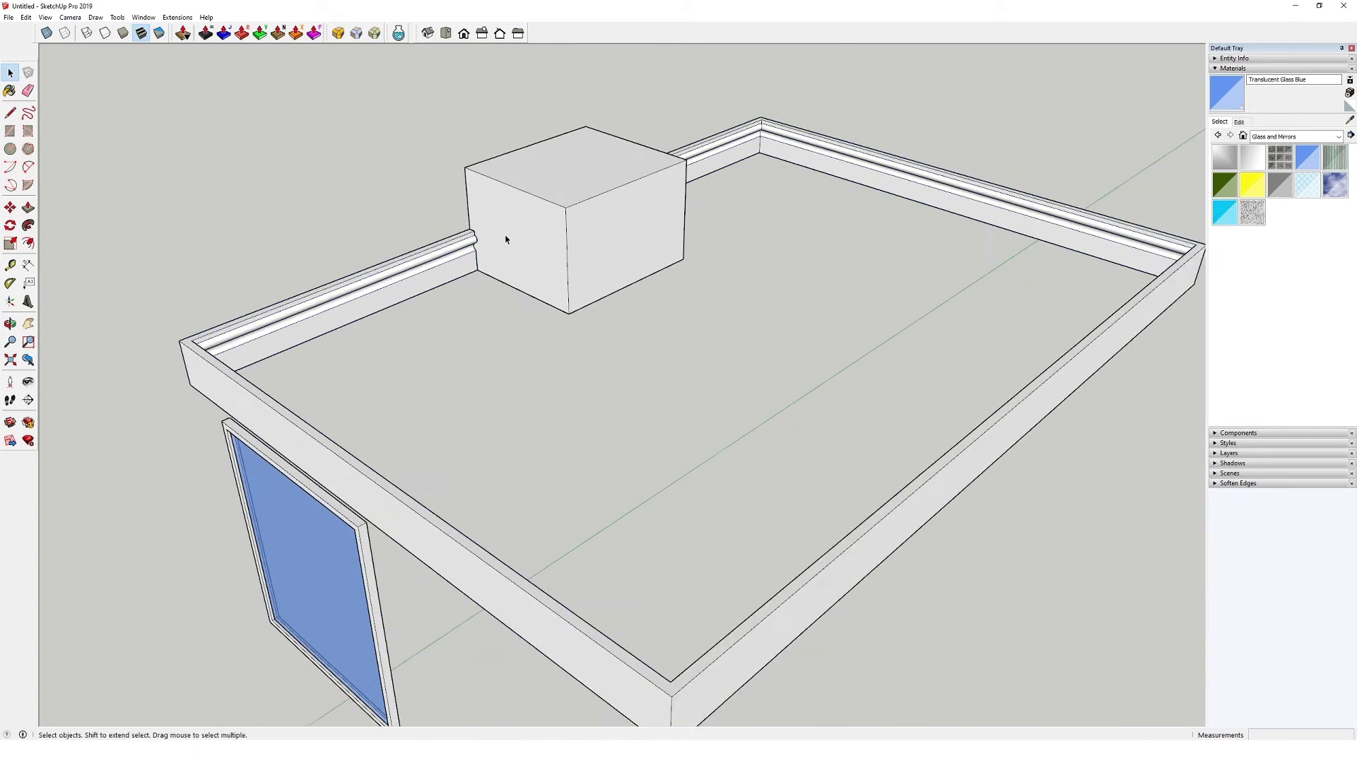
# Step: Delete the perimeter moulding, the rooftop box and the glazed window
pyautogui.click(403, 279)
pyautogui.press('Delete')
pyautogui.scroll(3, 485, 300)
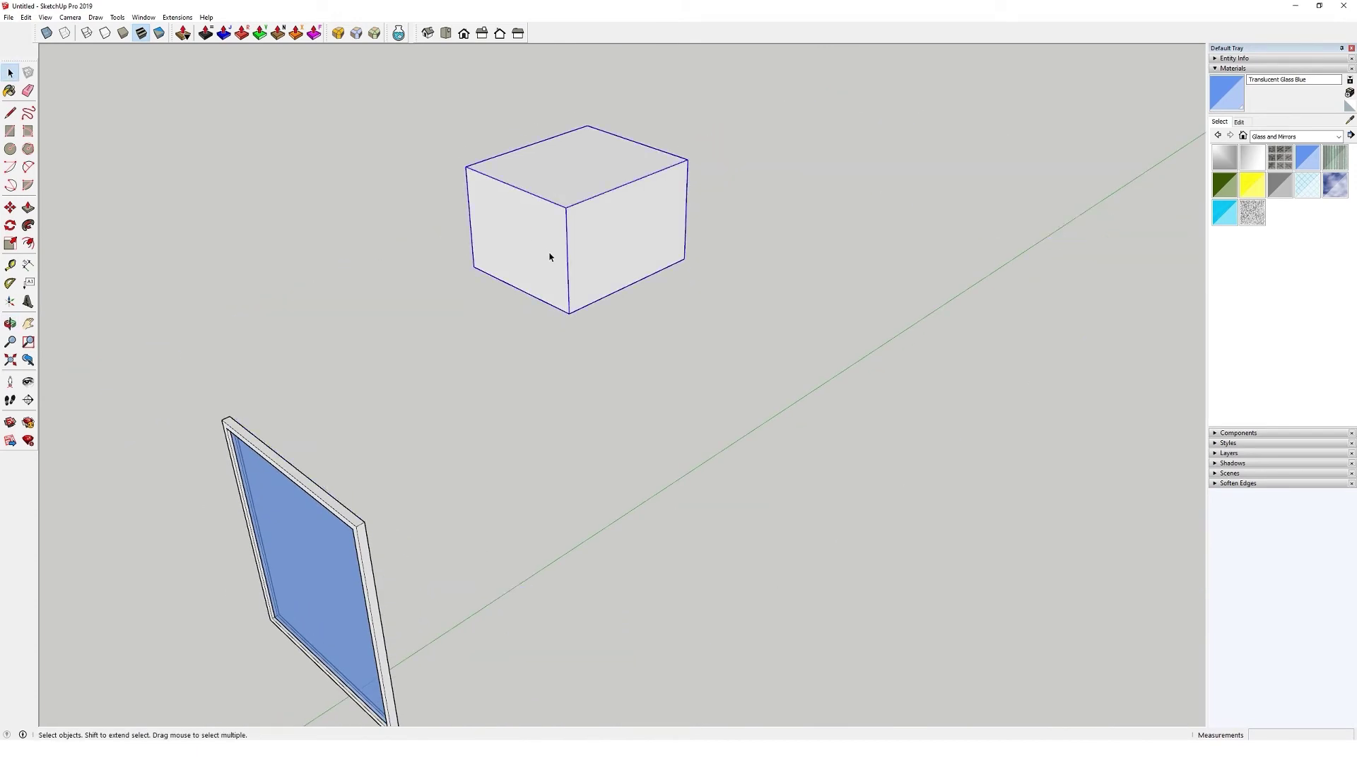
pyautogui.press('Delete')
pyautogui.scroll(-3, 379, 468)
pyautogui.click(421, 431)
pyautogui.press('Delete')
# Step: Draw a large rectangle on the ground plane with one corner at the origin
pyautogui.moveTo(403, 479); pyautogui.dragTo(497, 303, button='middle')
pyautogui.press('r')
pyautogui.click(367, 387)
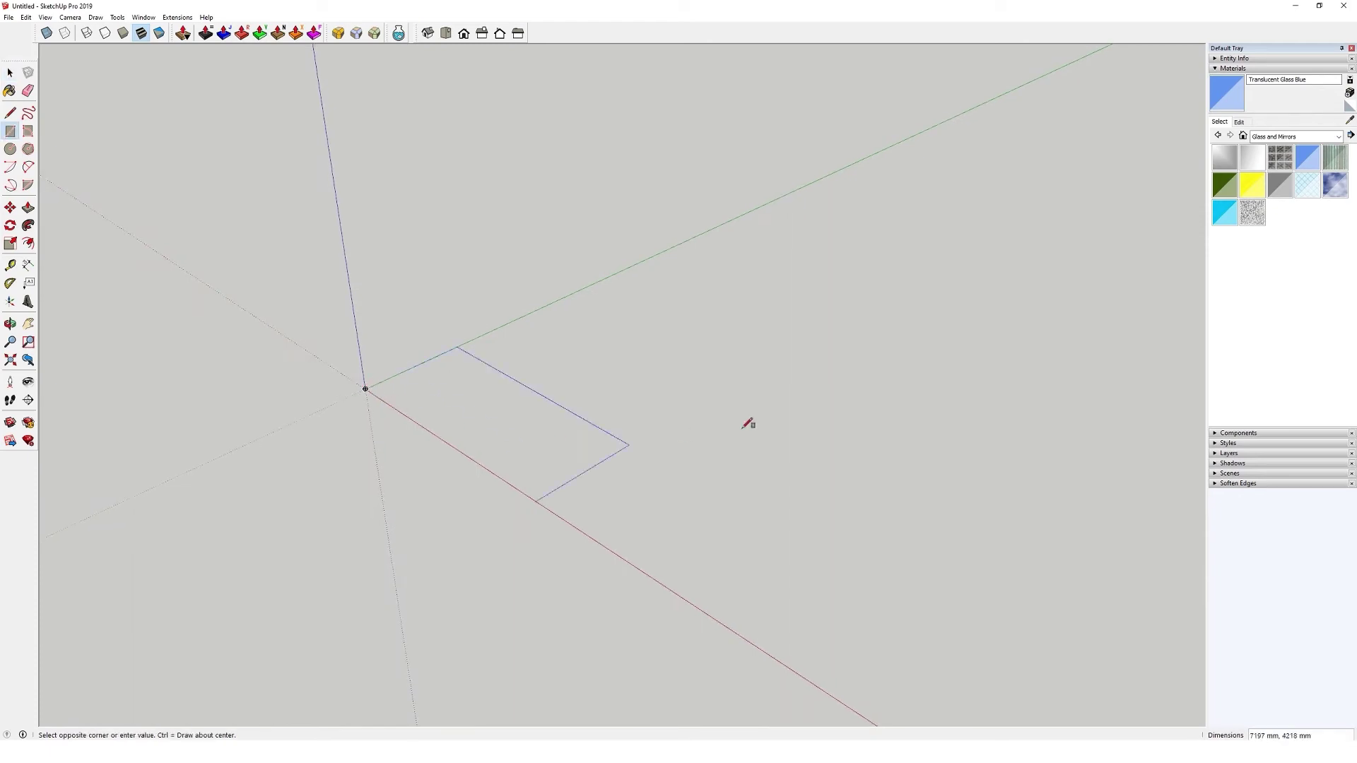
pyautogui.click(937, 419)
# Step: Push/Pull the ground rectangle upward into a box about 6034 mm high
pyautogui.moveTo(698, 438); pyautogui.dragTo(714, 408, button='middle')
pyautogui.press('p')
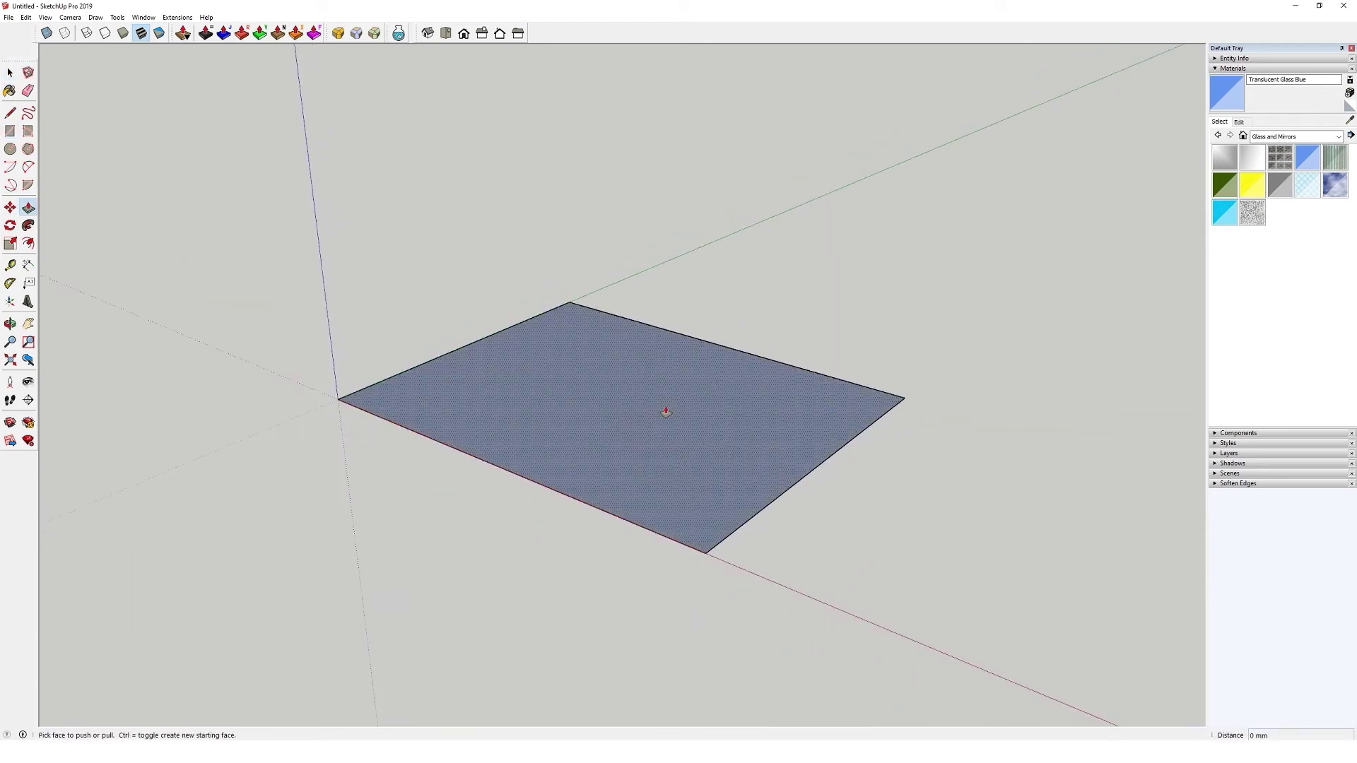
pyautogui.click(623, 414)
pyautogui.click(617, 160)
pyautogui.moveTo(554, 287); pyautogui.dragTo(579, 332, button='middle')
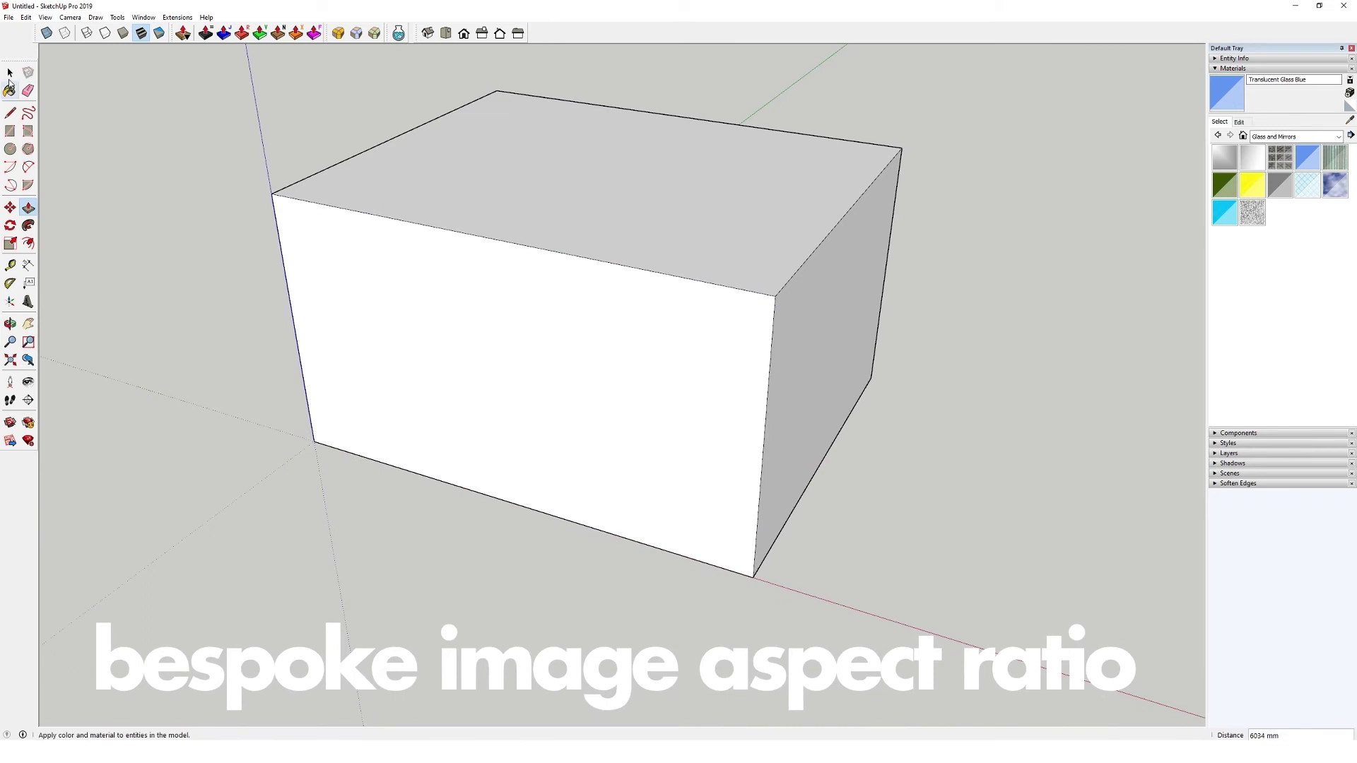
# Step: Select the whole box and make it a group
pyautogui.click(10, 73)
pyautogui.scroll(-5, 591, 361)
pyautogui.moveTo(260, 107); pyautogui.dragTo(767, 495)
pyautogui.rightClick(634, 277)
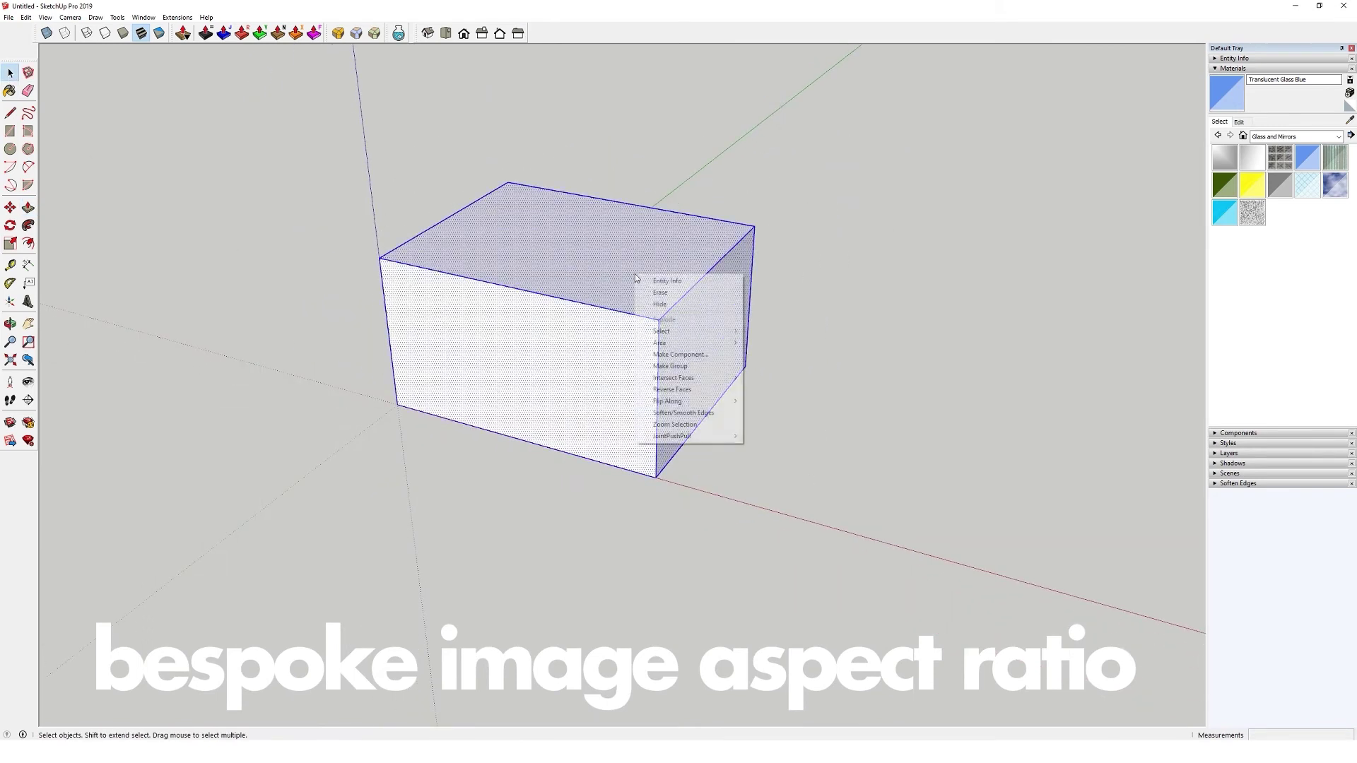
pyautogui.click(670, 366)
# Step: Switch the camera to parallel projection, set the isometric view, and deselect the box
pyautogui.moveTo(670, 366); pyautogui.dragTo(684, 318, button='middle')
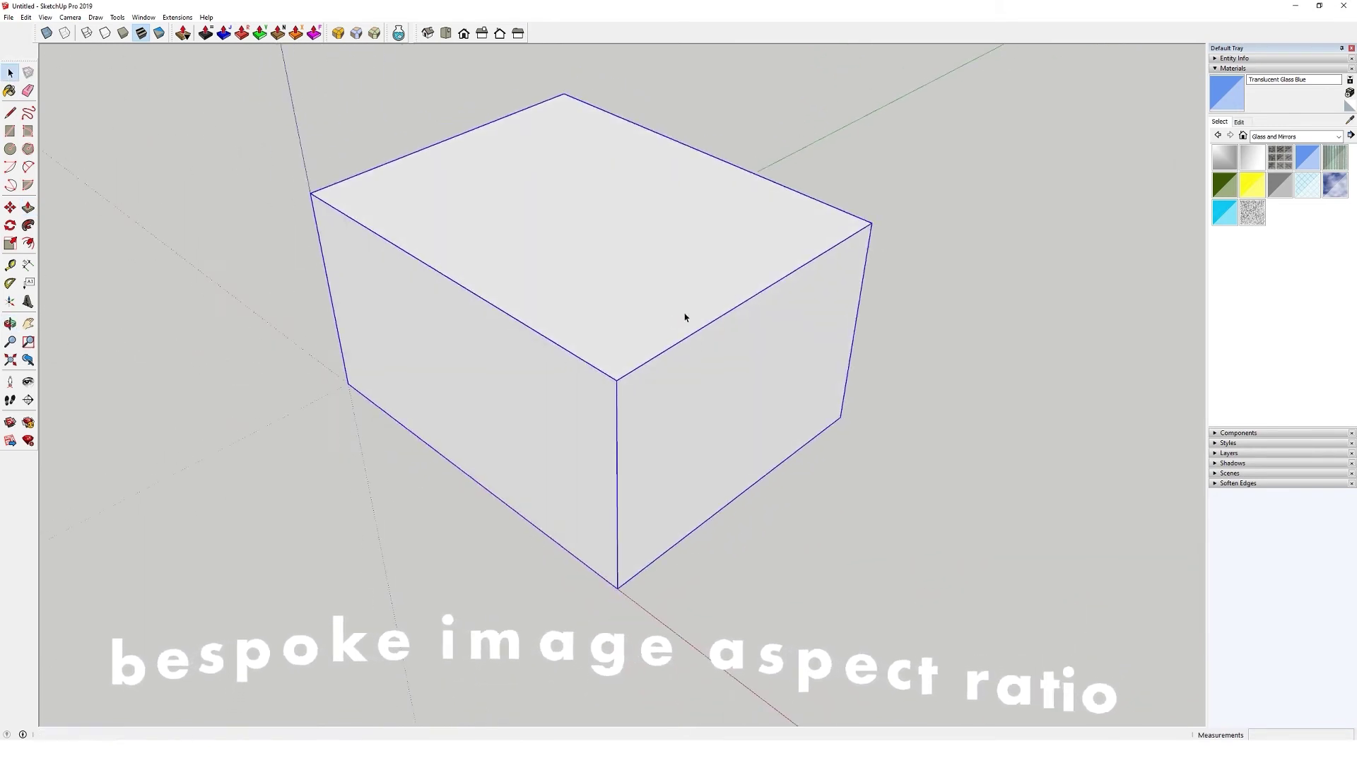
pyautogui.scroll(-1, 684, 318)
pyautogui.click(70, 17)
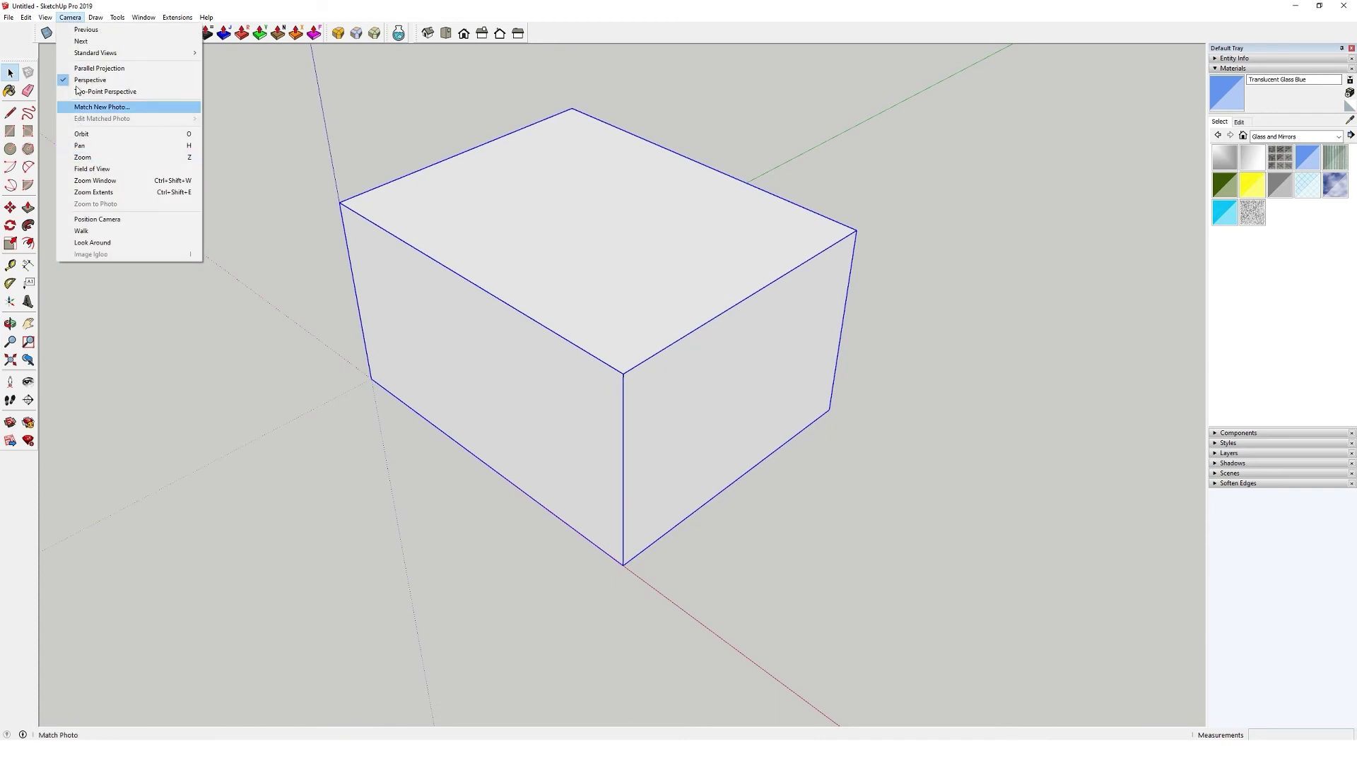
pyautogui.click(162, 68)
pyautogui.click(428, 34)
pyautogui.click(335, 297)
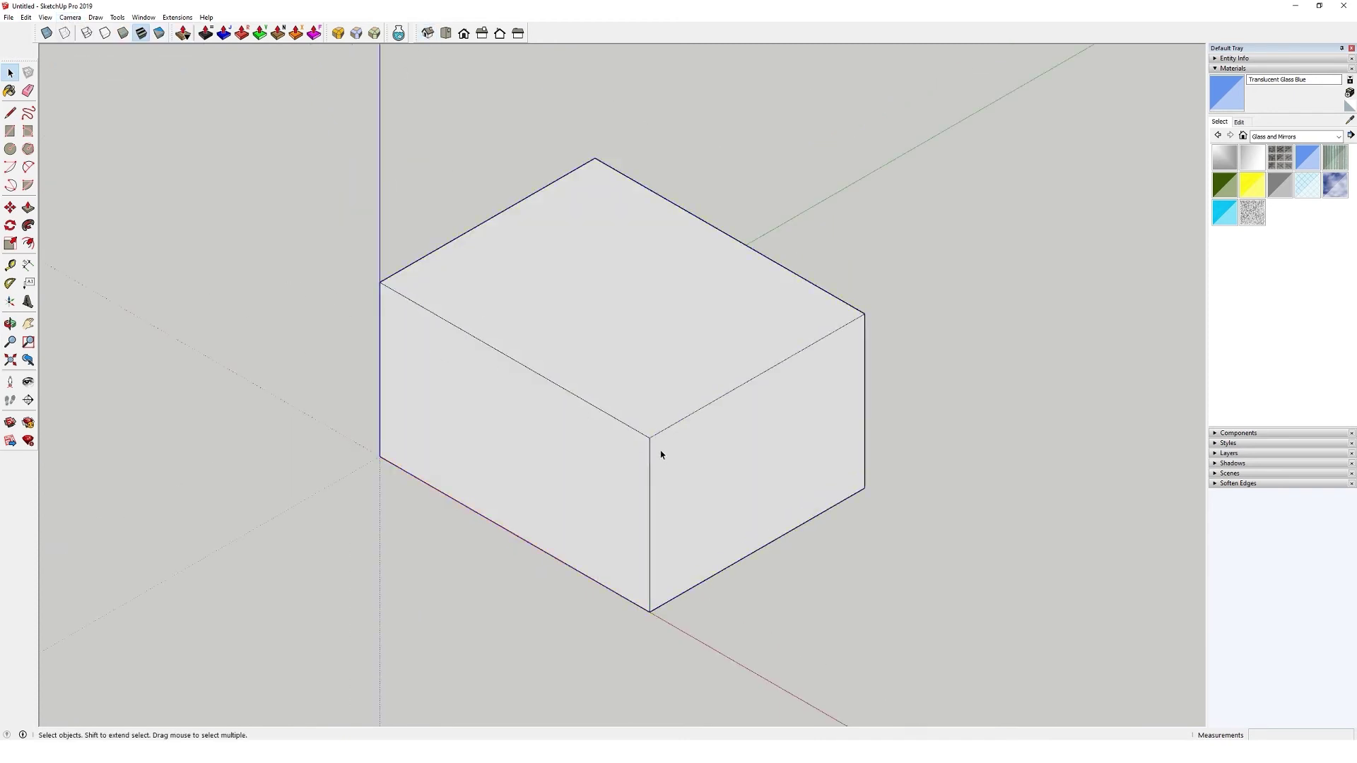
# Step: Review the image size in the 2D graphic export options with the program window maximised, then cancel the export
pyautogui.scroll(3, 660, 452)
pyautogui.scroll(-4, 649, 424)
pyautogui.keyDown('shift'); pyautogui.moveTo(654, 380); pyautogui.dragTo(650, 373, button='middle'); pyautogui.keyUp('shift')
pyautogui.scroll(1, 651, 373)
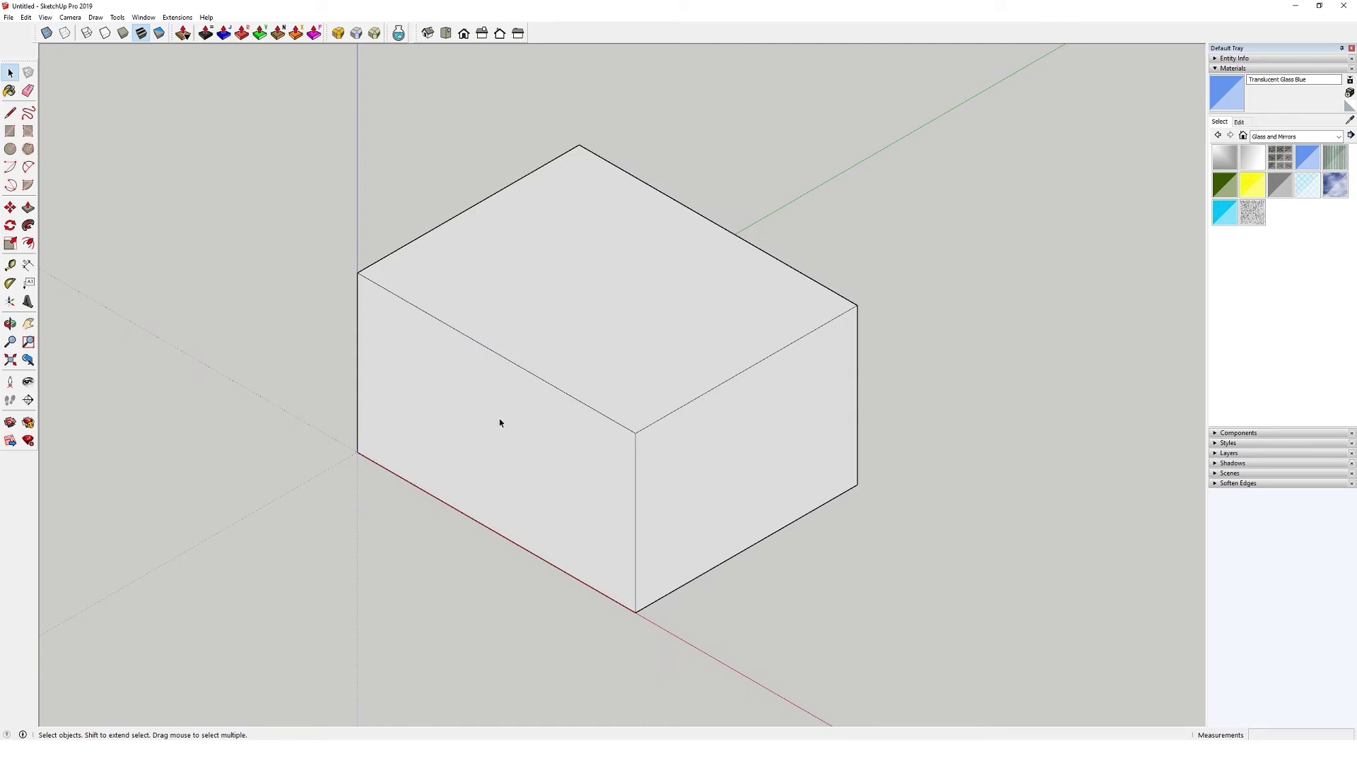
pyautogui.click(8, 17)
pyautogui.moveTo(78, 195)
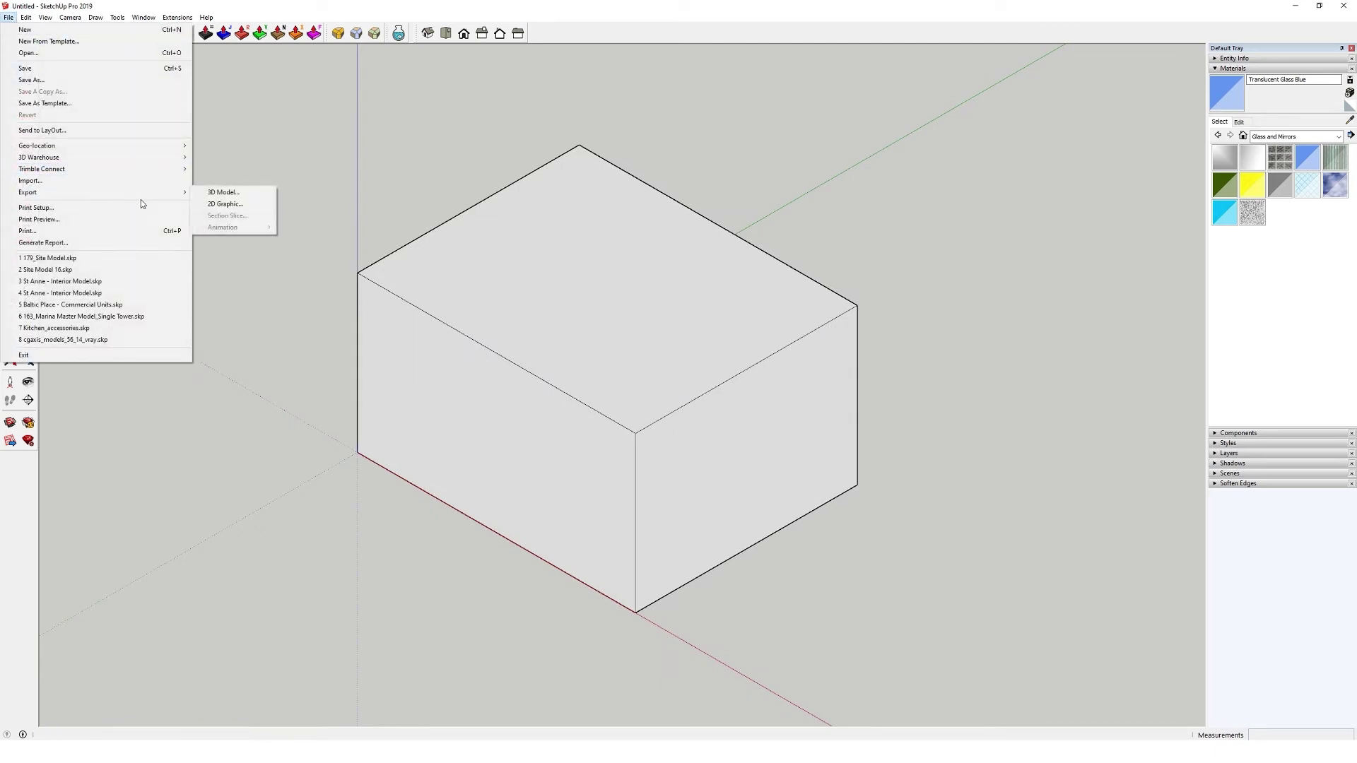
pyautogui.click(226, 204)
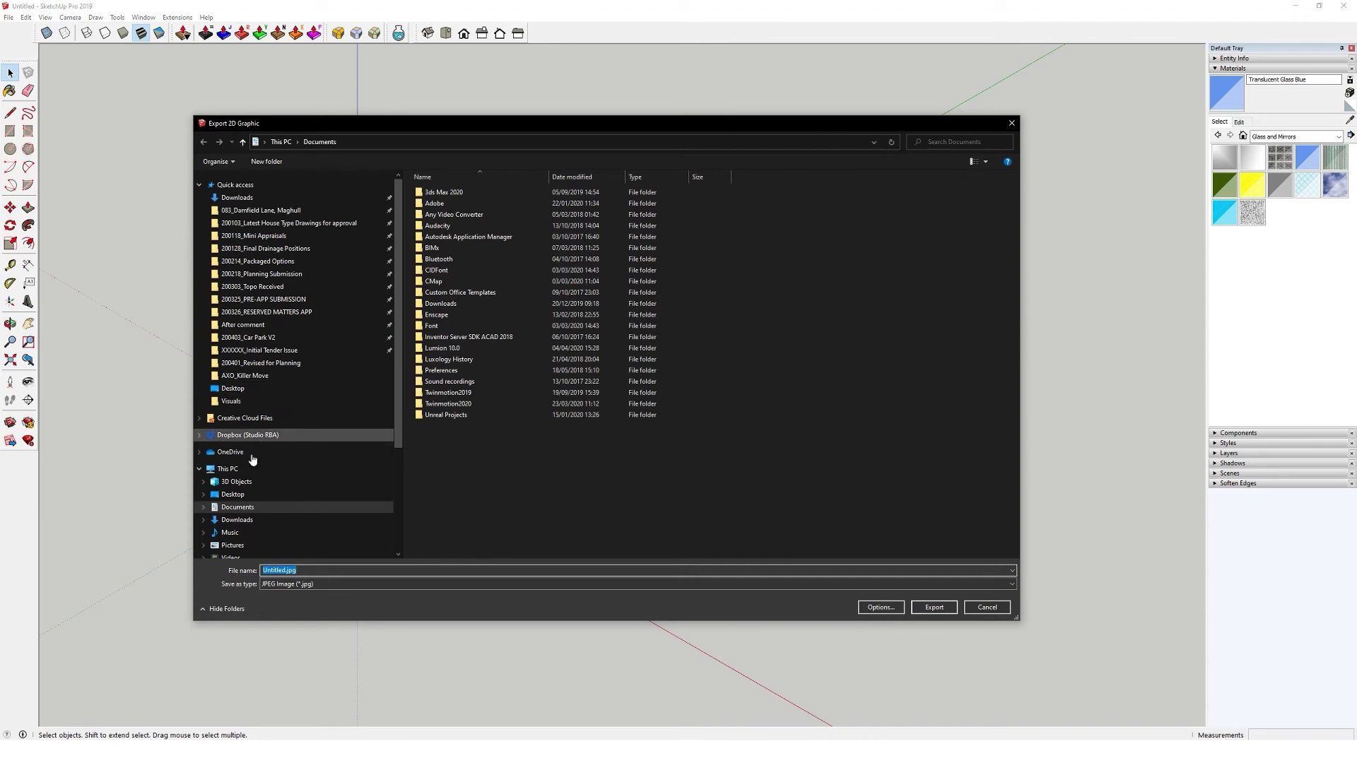
pyautogui.click(869, 610)
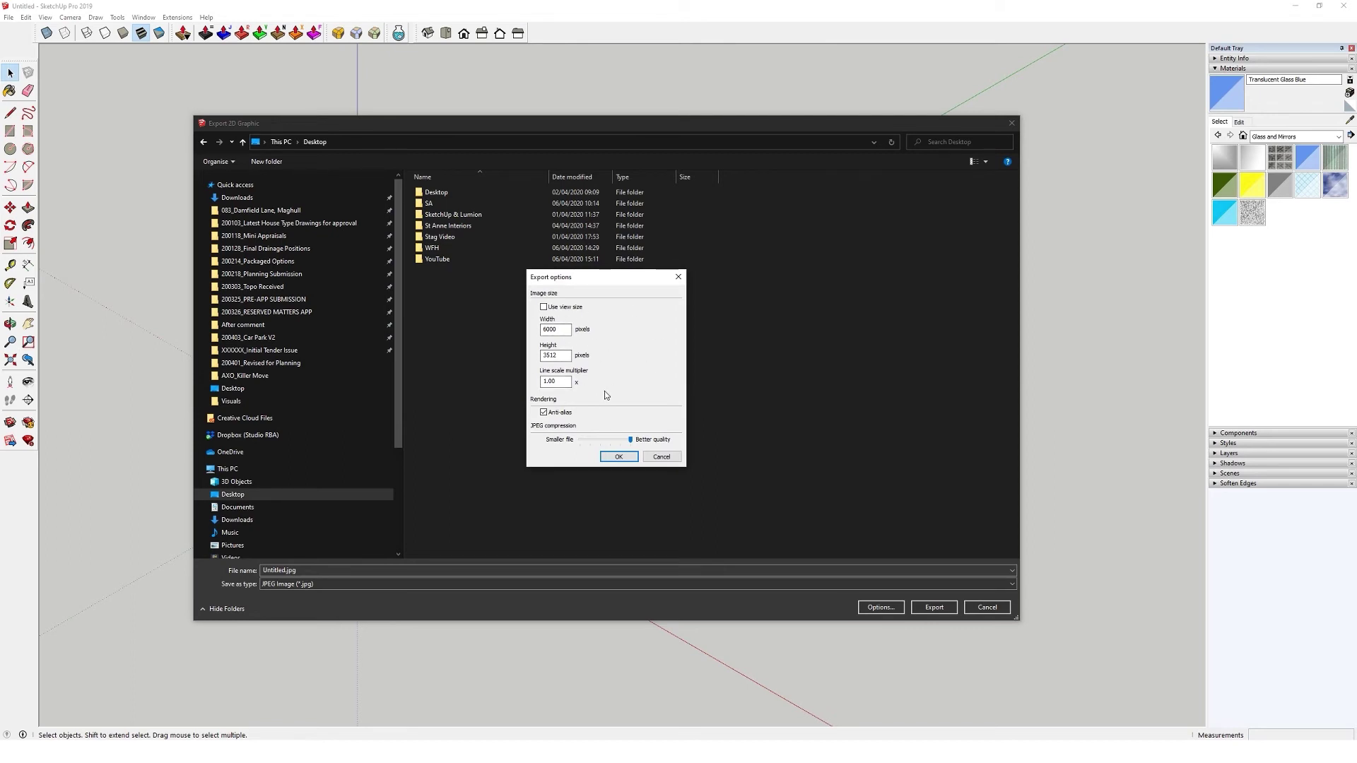
pyautogui.click(661, 457)
pyautogui.click(988, 608)
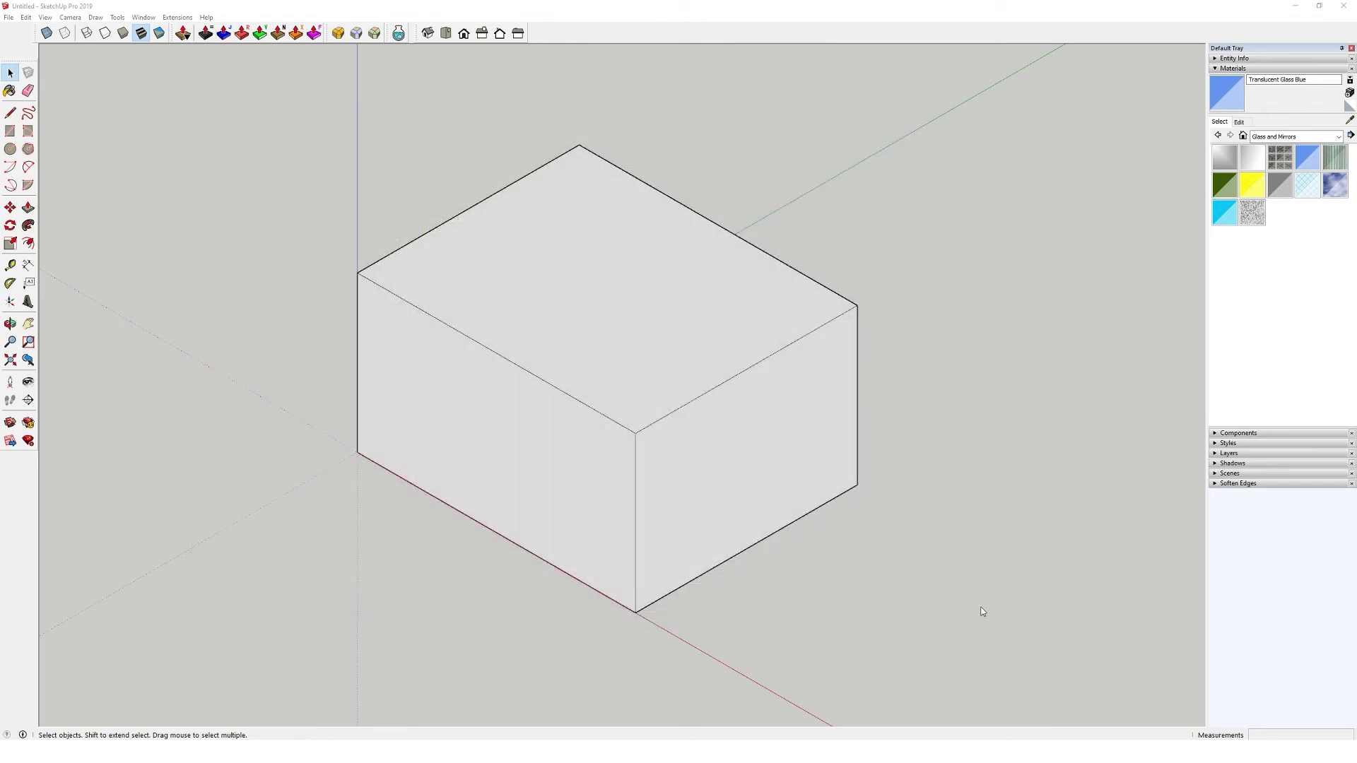
# Step: Restore the program window down, move it across the desktop and resize it so the drawing area is narrower and nearly square
pyautogui.click(1319, 5)
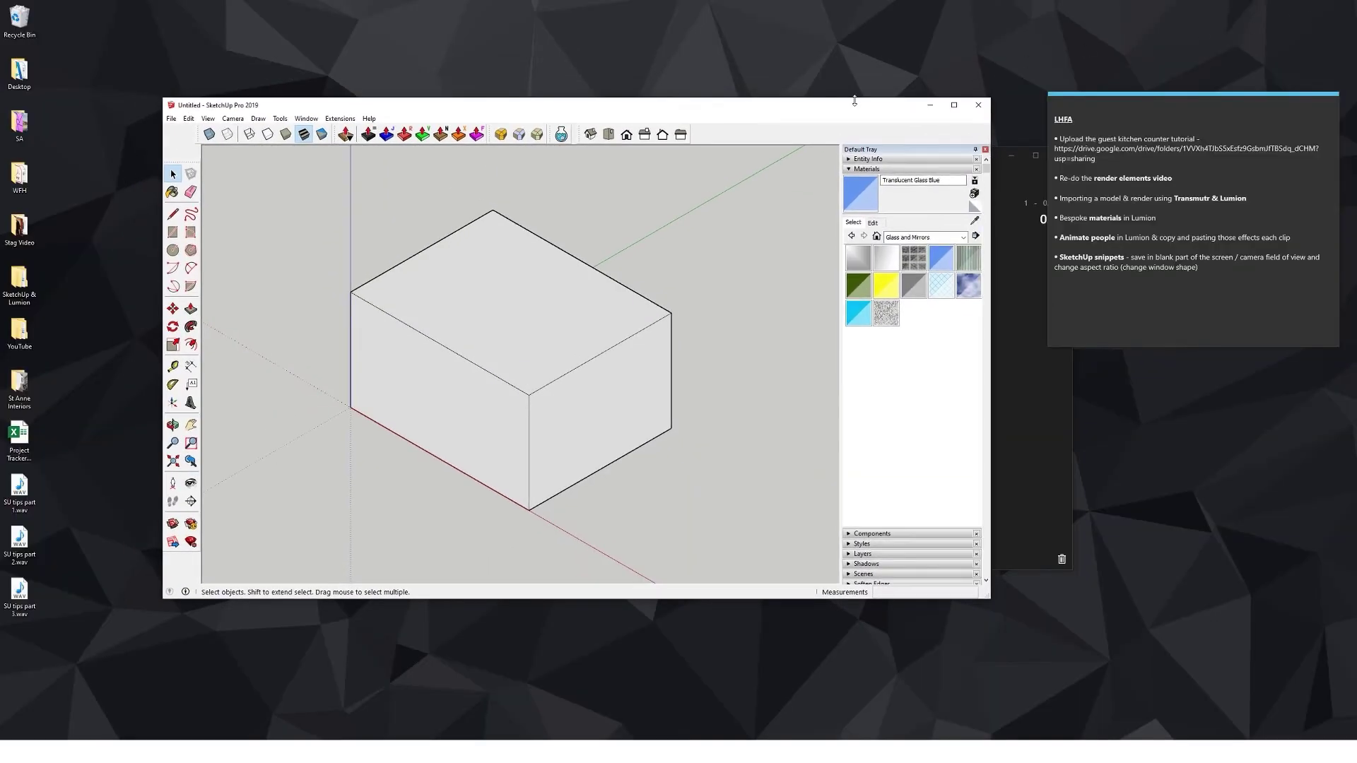
pyautogui.moveTo(855, 100); pyautogui.dragTo(1180, 88)
pyautogui.moveTo(558, 84); pyautogui.dragTo(555, 85)
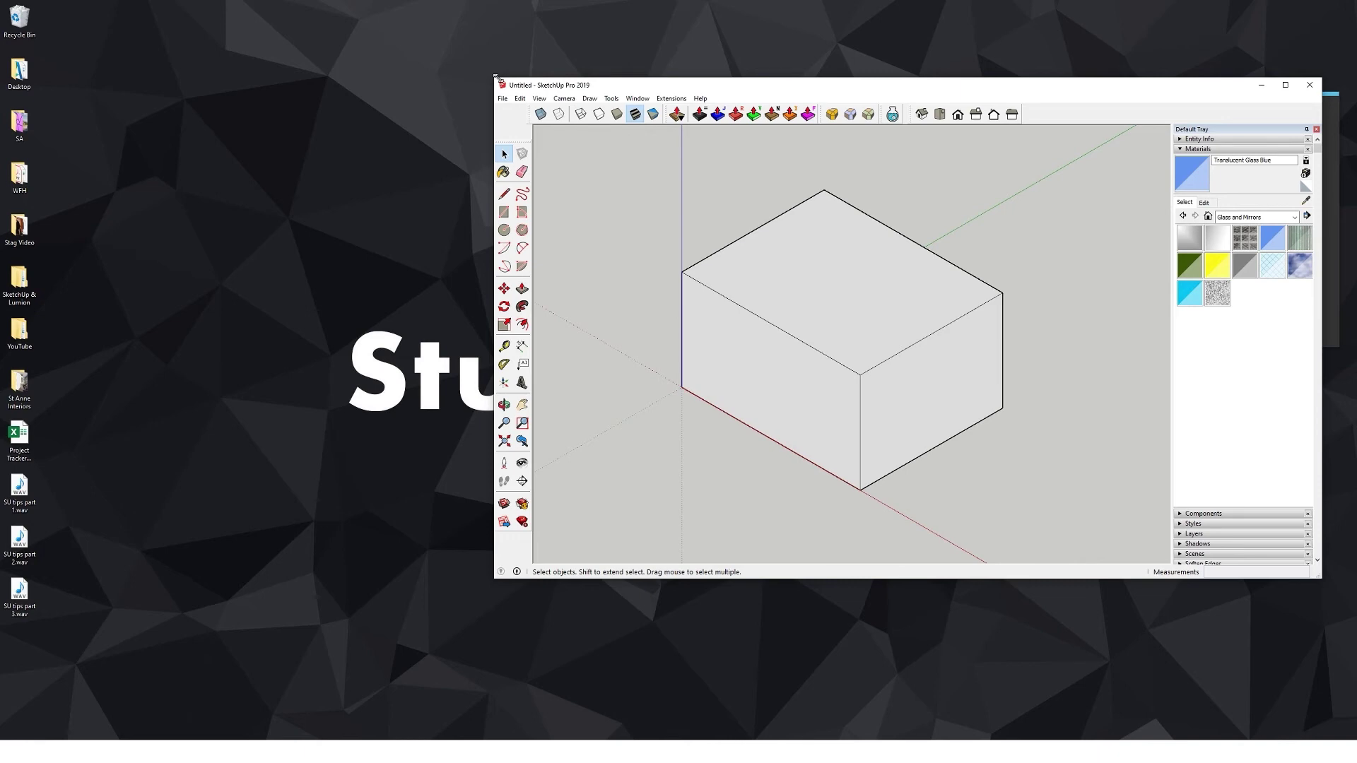
pyautogui.moveTo(494, 76); pyautogui.dragTo(677, 46)
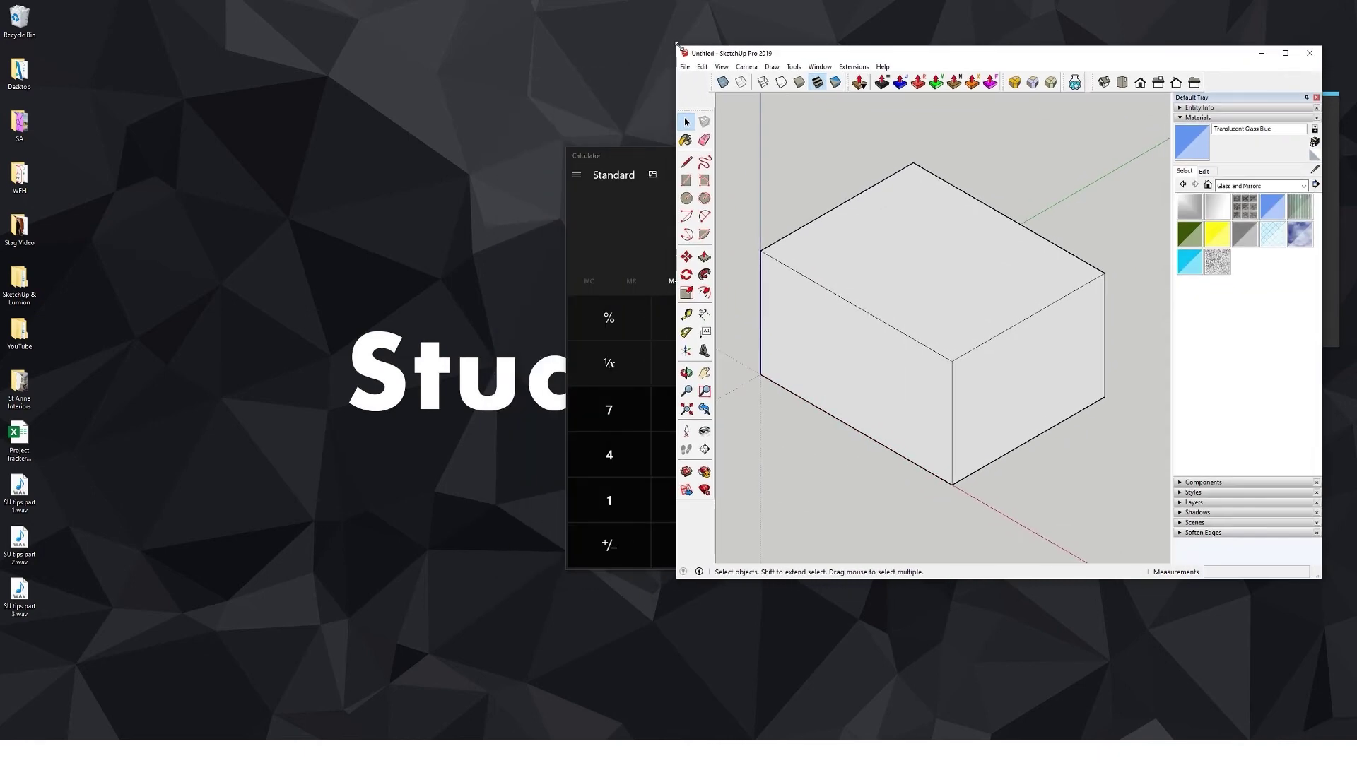
# Step: Check the image width and height in the 2D graphic export options for the reshaped window, then cancel and maximise the window
pyautogui.click(685, 66)
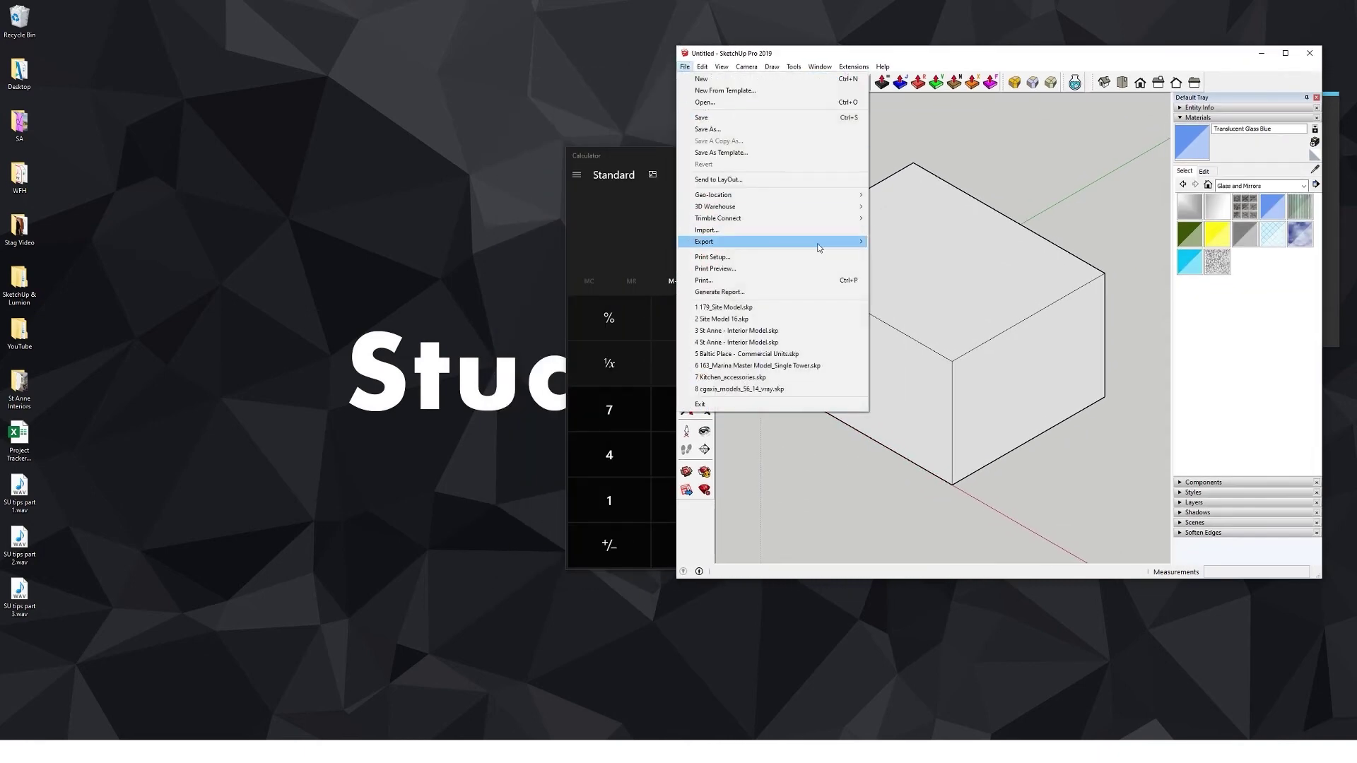
pyautogui.moveTo(819, 242)
pyautogui.click(912, 254)
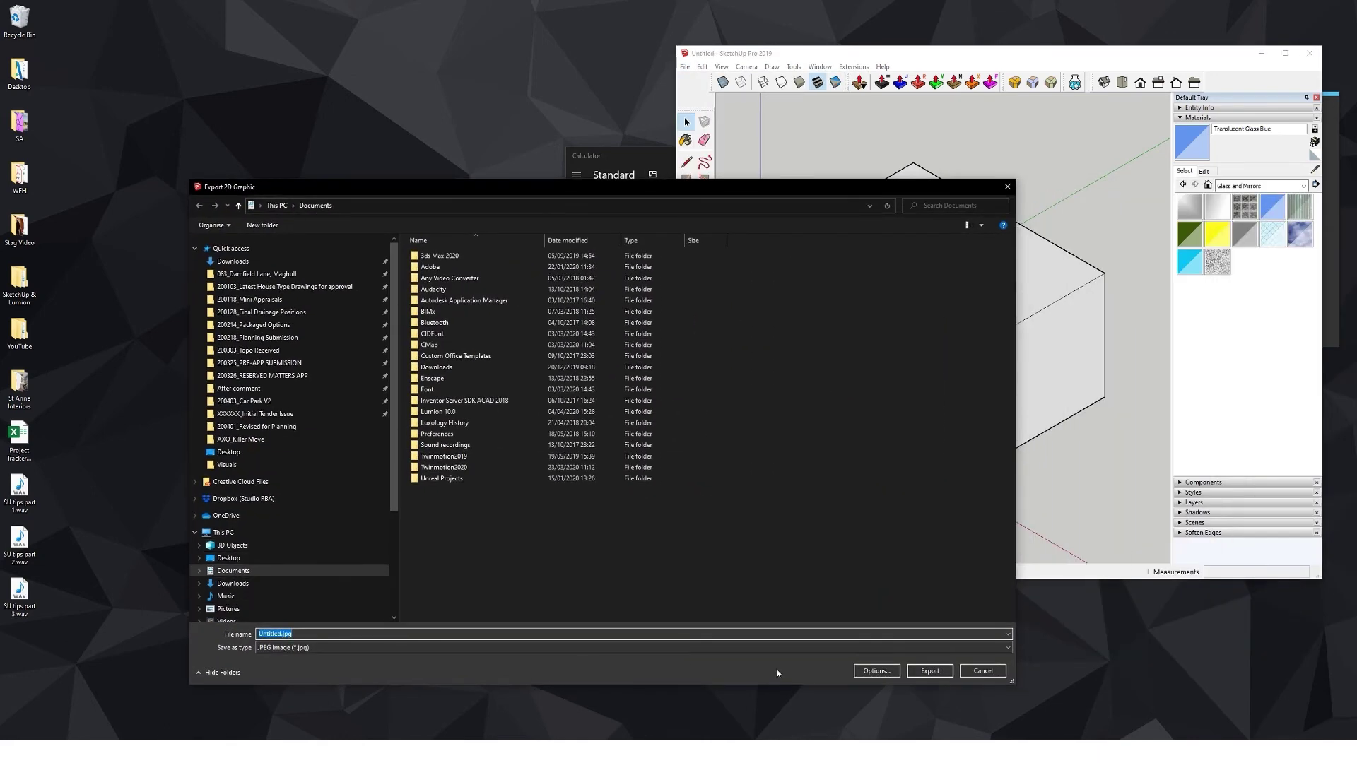
pyautogui.click(877, 671)
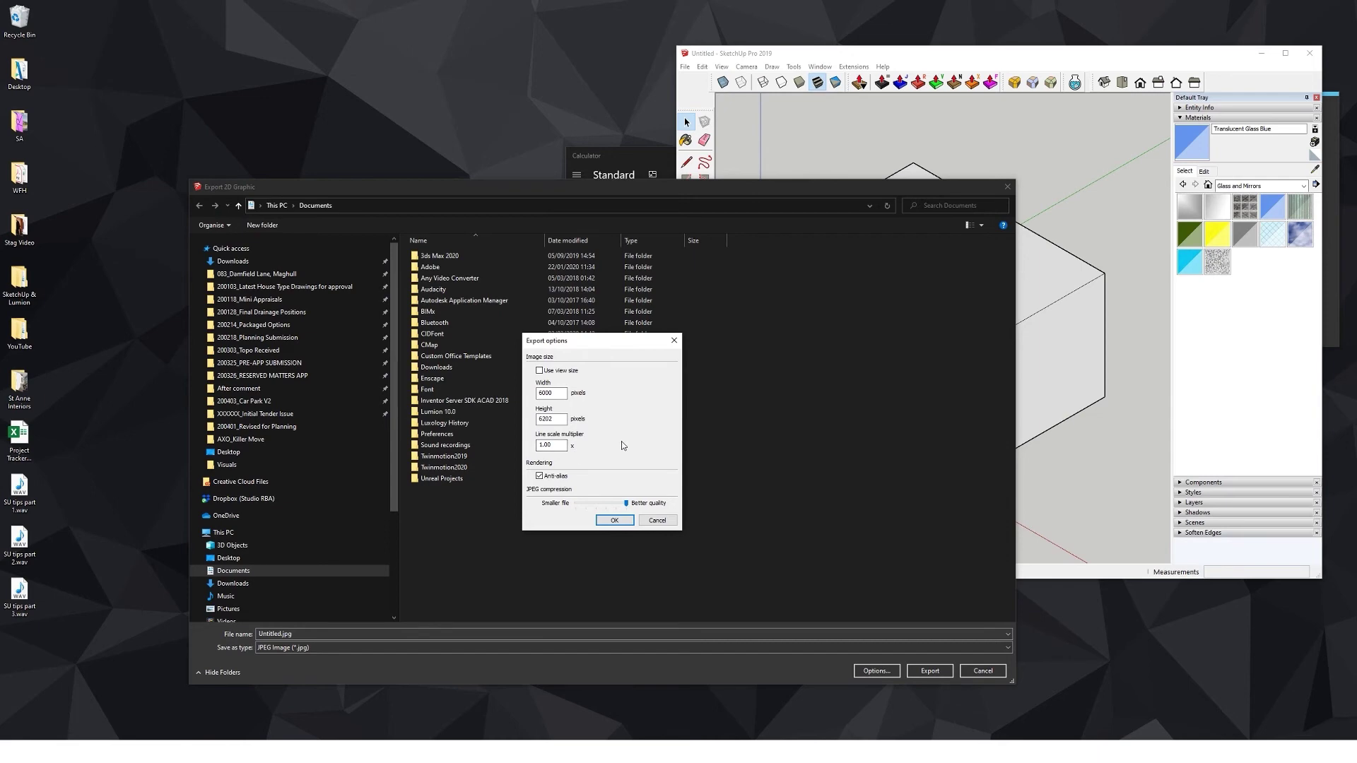
pyautogui.click(665, 521)
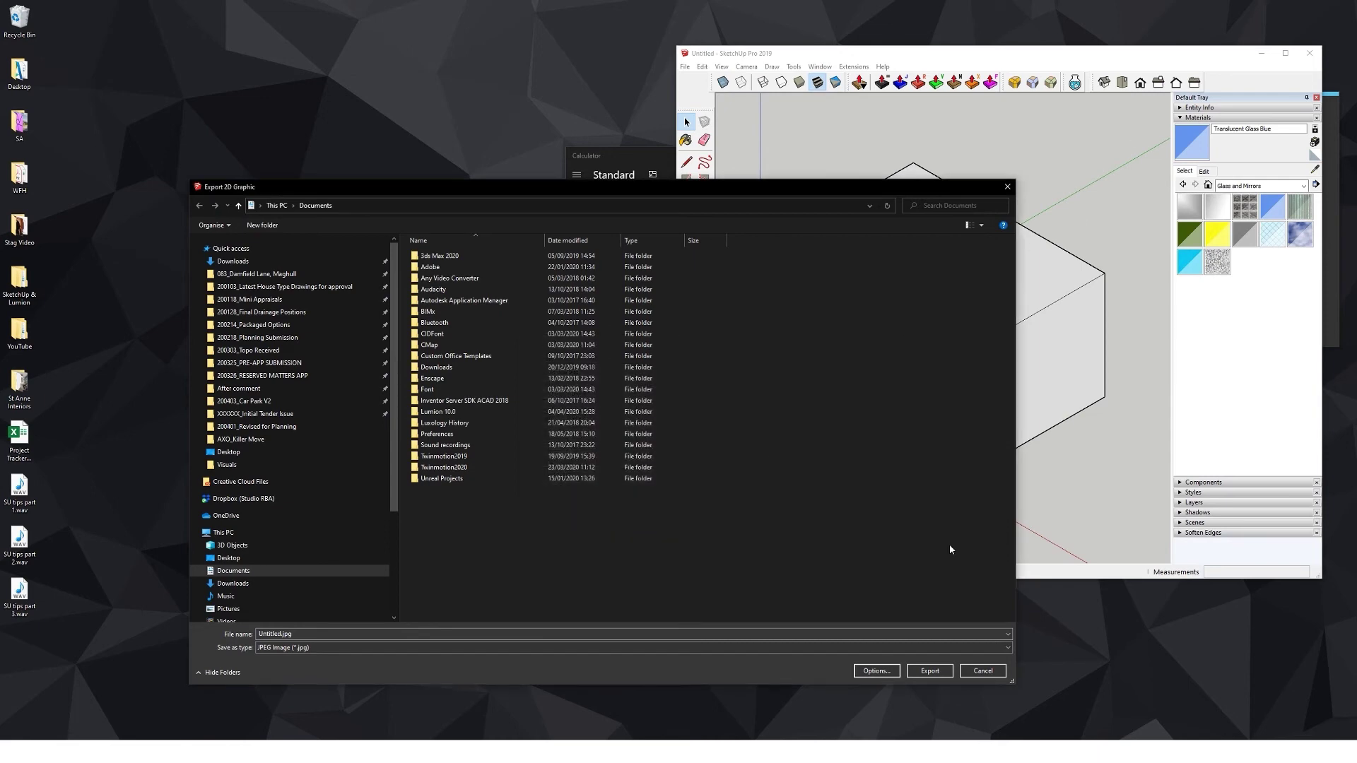
pyautogui.click(981, 671)
pyautogui.click(1286, 54)
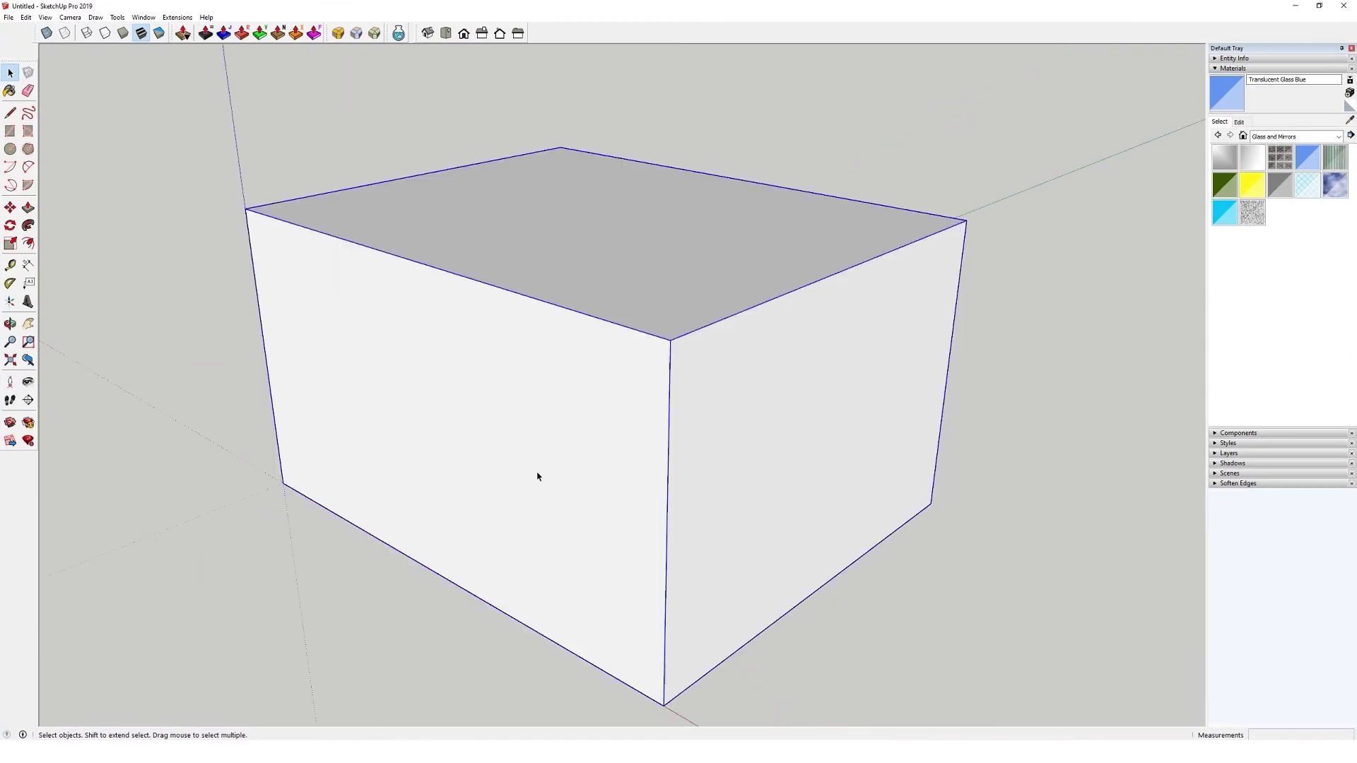
# Step: Deselect the box and widen the camera's field of view to about 63 degrees
pyautogui.moveTo(536, 472)
pyautogui.mouseDown(button='middle')
pyautogui.moveTo(497, 306)
pyautogui.moveTo(537, 466)
pyautogui.mouseUp(button='middle')
pyautogui.click(340, 201)
pyautogui.moveTo(340, 201); pyautogui.dragTo(418, 306, button='middle')
pyautogui.scroll(2, 422, 290)
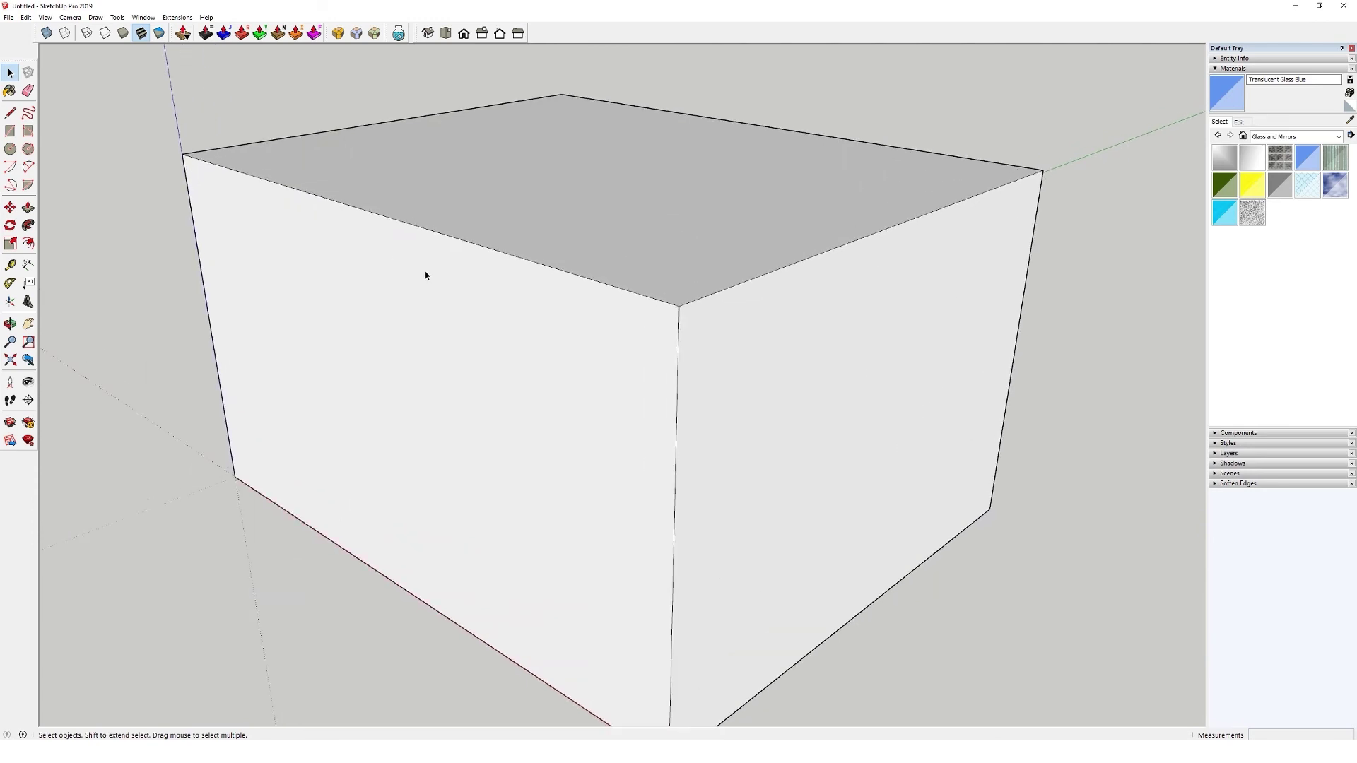
pyautogui.click(70, 18)
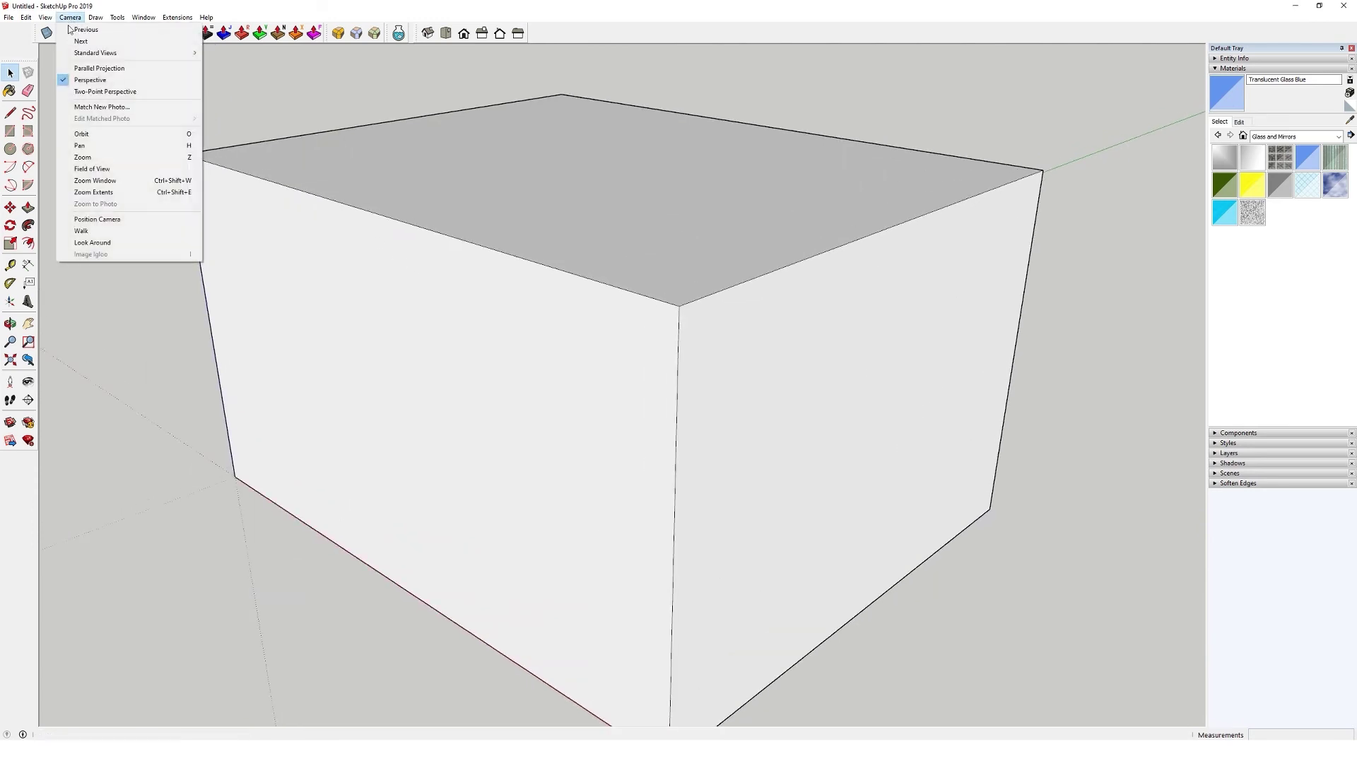
pyautogui.click(91, 171)
pyautogui.scroll(-3, 539, 276)
pyautogui.moveTo(583, 410); pyautogui.dragTo(556, 232, button='middle')
pyautogui.scroll(2, 557, 231)
pyautogui.moveTo(501, 301); pyautogui.dragTo(532, 493)
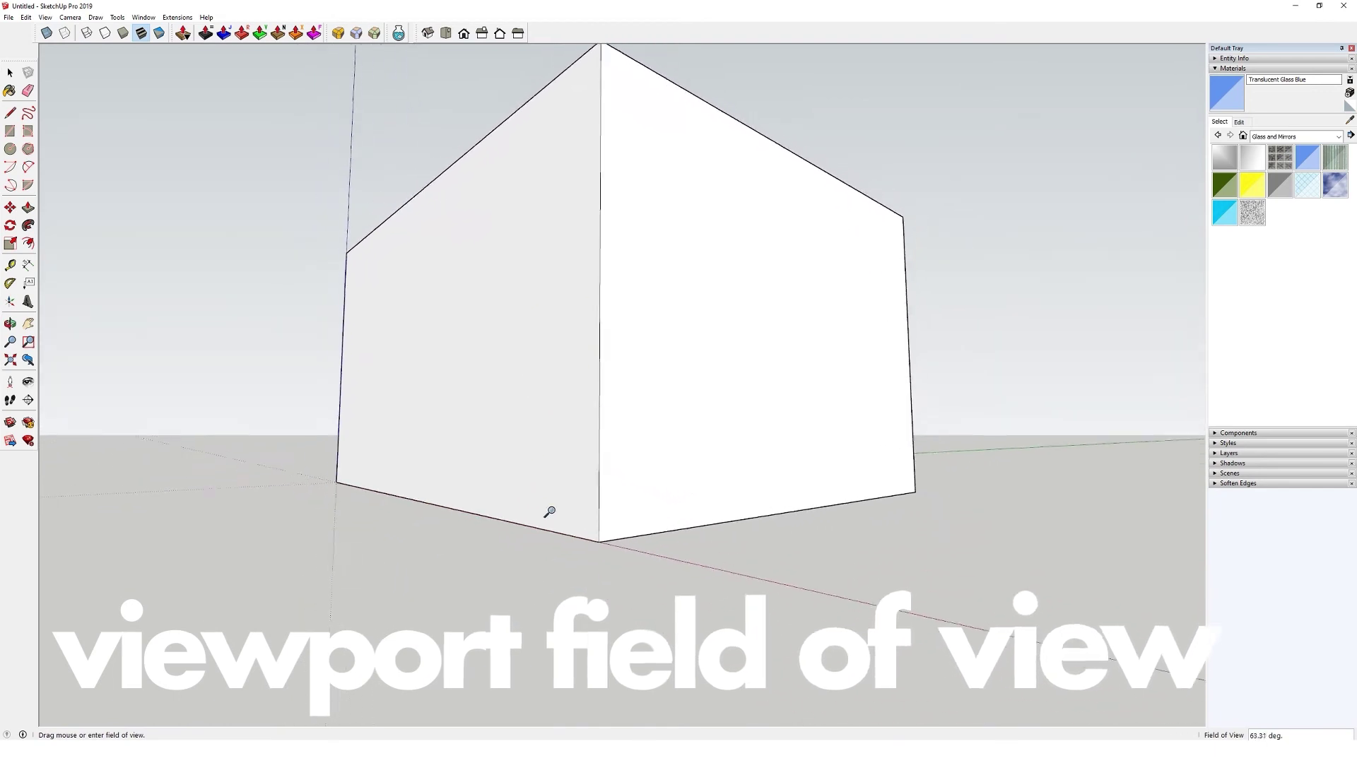
# Step: Adjust the field of view further, widening it to about 101 degrees with the box seen from near ground level
pyautogui.moveTo(550, 512); pyautogui.dragTo(629, 404)
pyautogui.moveTo(629, 403); pyautogui.dragTo(642, 382, button='middle')
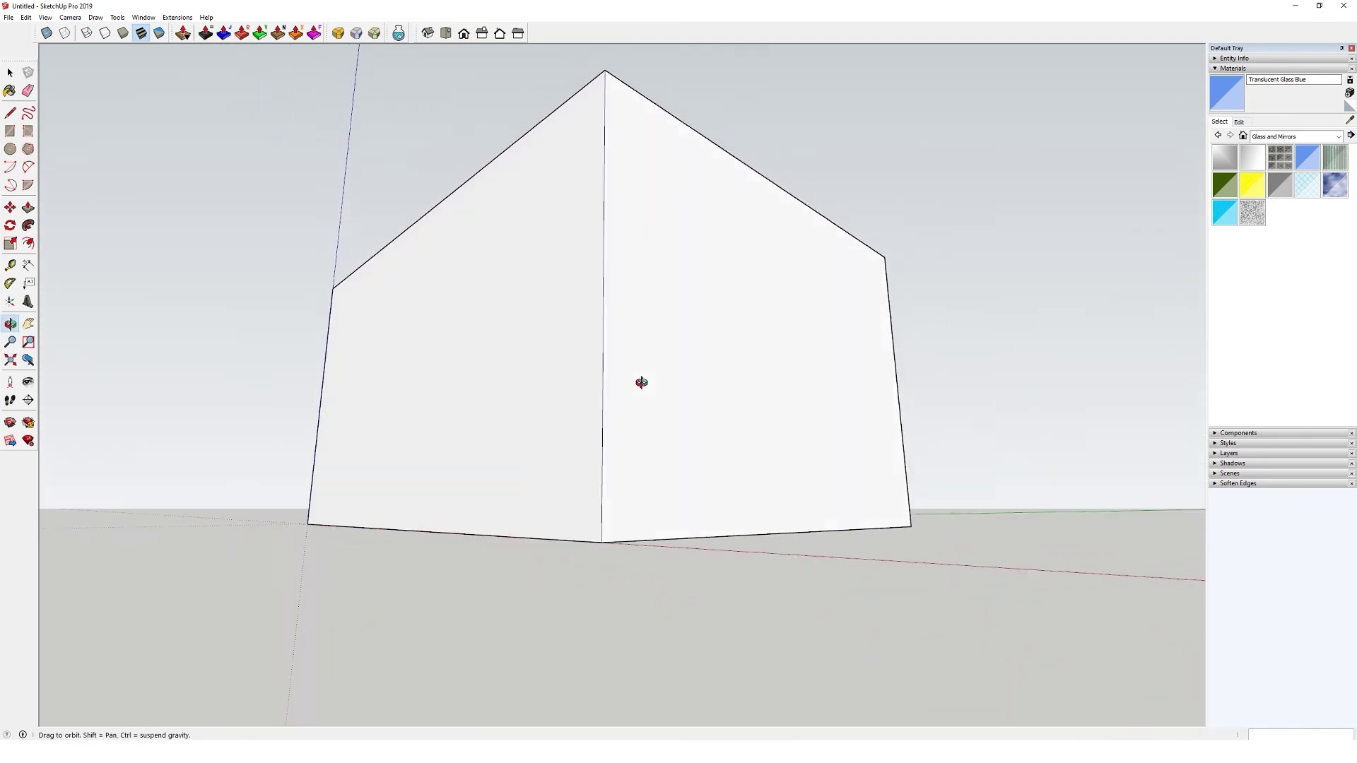
pyautogui.moveTo(641, 383); pyautogui.dragTo(621, 460)
pyautogui.press('z')
pyautogui.moveTo(634, 406); pyautogui.dragTo(641, 470)
pyautogui.moveTo(591, 452); pyautogui.dragTo(571, 353, button='middle')
pyautogui.keyDown('shift'); pyautogui.moveTo(571, 352); pyautogui.dragTo(568, 427); pyautogui.keyUp('shift')
# Step: Try two-point perspective on the box, pan the view, and orbit back out of it
pyautogui.click(69, 18)
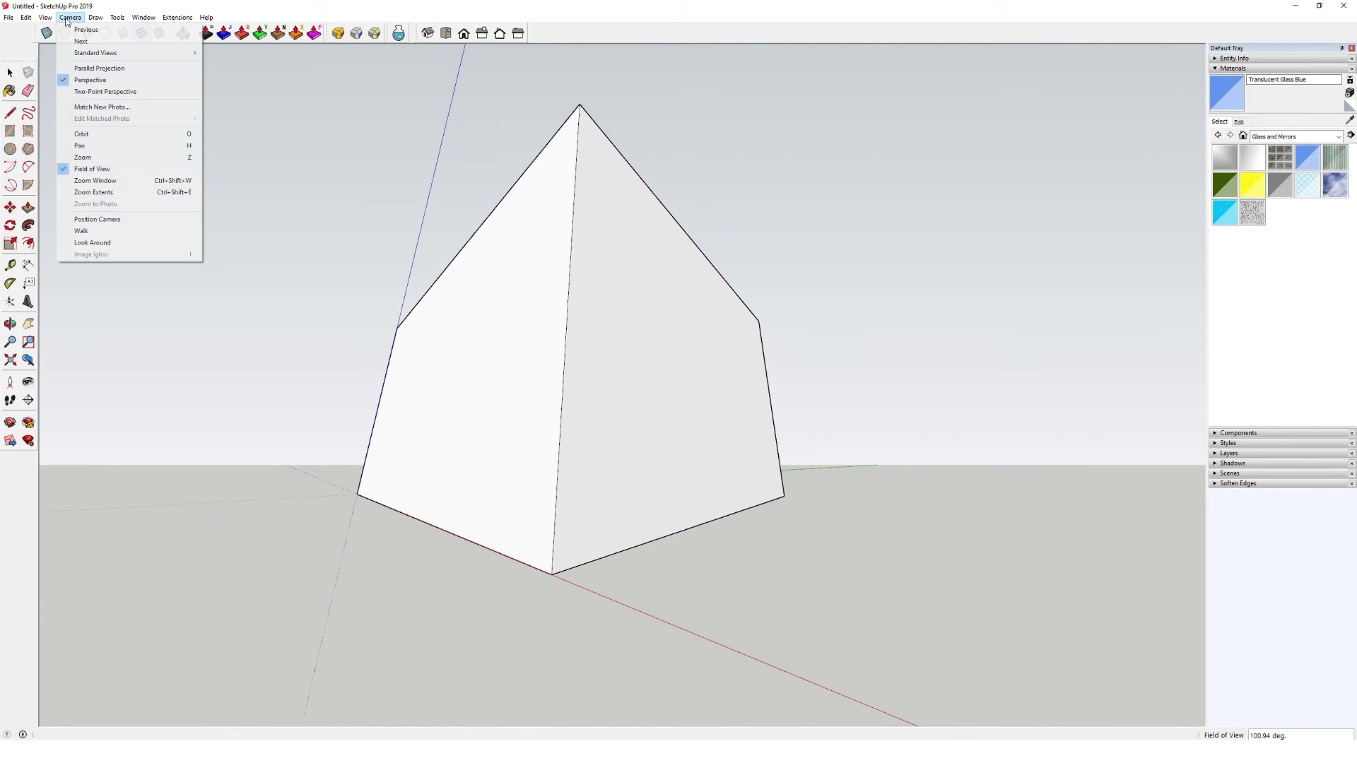
pyautogui.click(77, 92)
pyautogui.moveTo(393, 236); pyautogui.dragTo(527, 414)
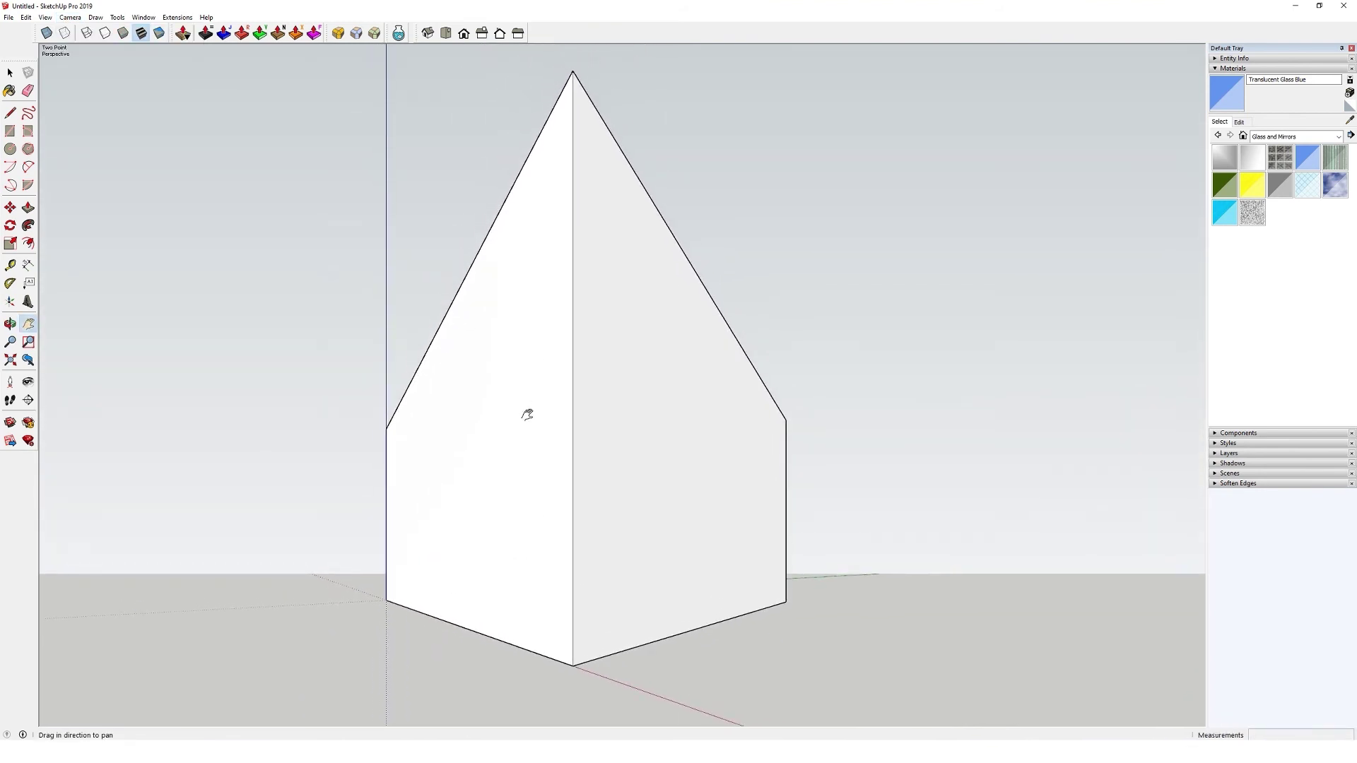
pyautogui.moveTo(659, 463); pyautogui.dragTo(413, 430, button='middle')
# Step: Narrow the field of view to about 56 degrees and bring the camera inside the box facing an interior corner
pyautogui.click(72, 18)
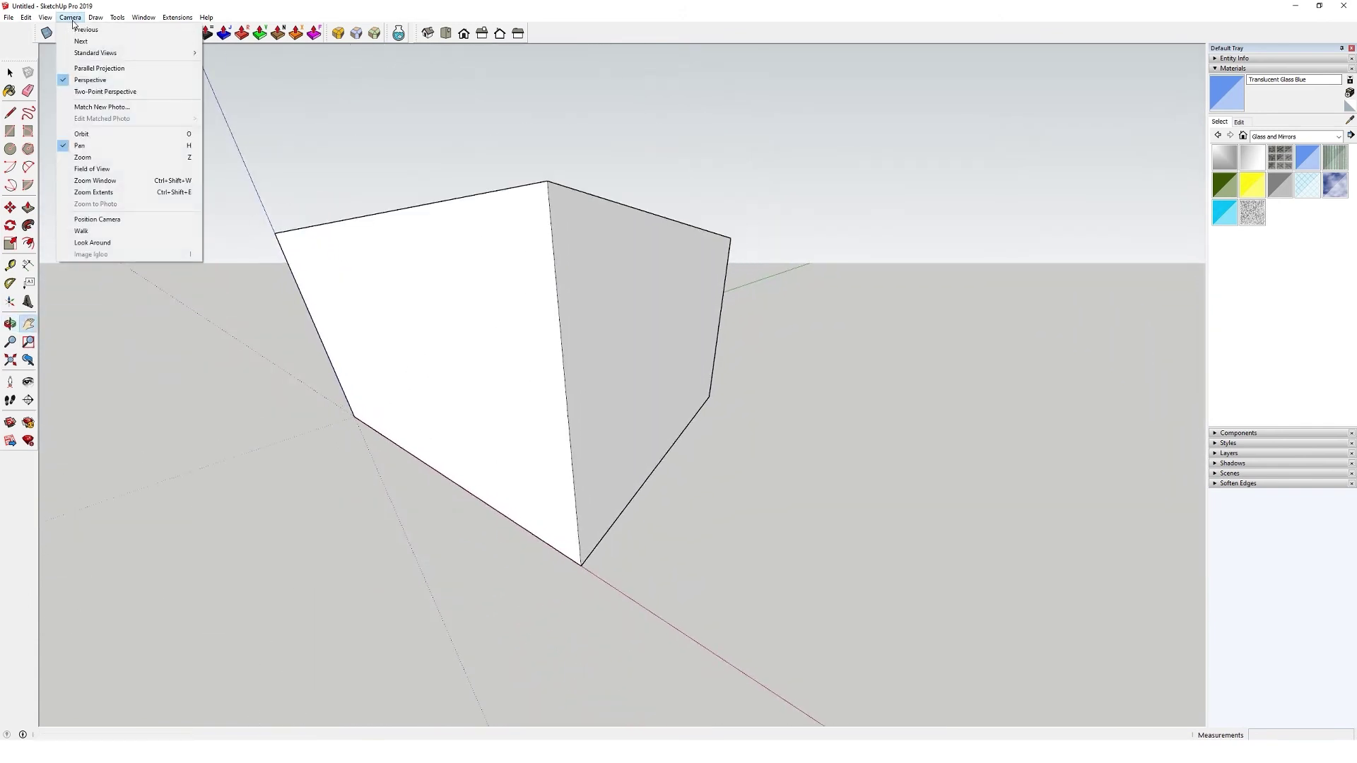
pyautogui.click(87, 169)
pyautogui.moveTo(565, 418); pyautogui.dragTo(565, 255)
pyautogui.scroll(4, 549, 295)
pyautogui.moveTo(549, 297); pyautogui.dragTo(521, 127, button='middle')
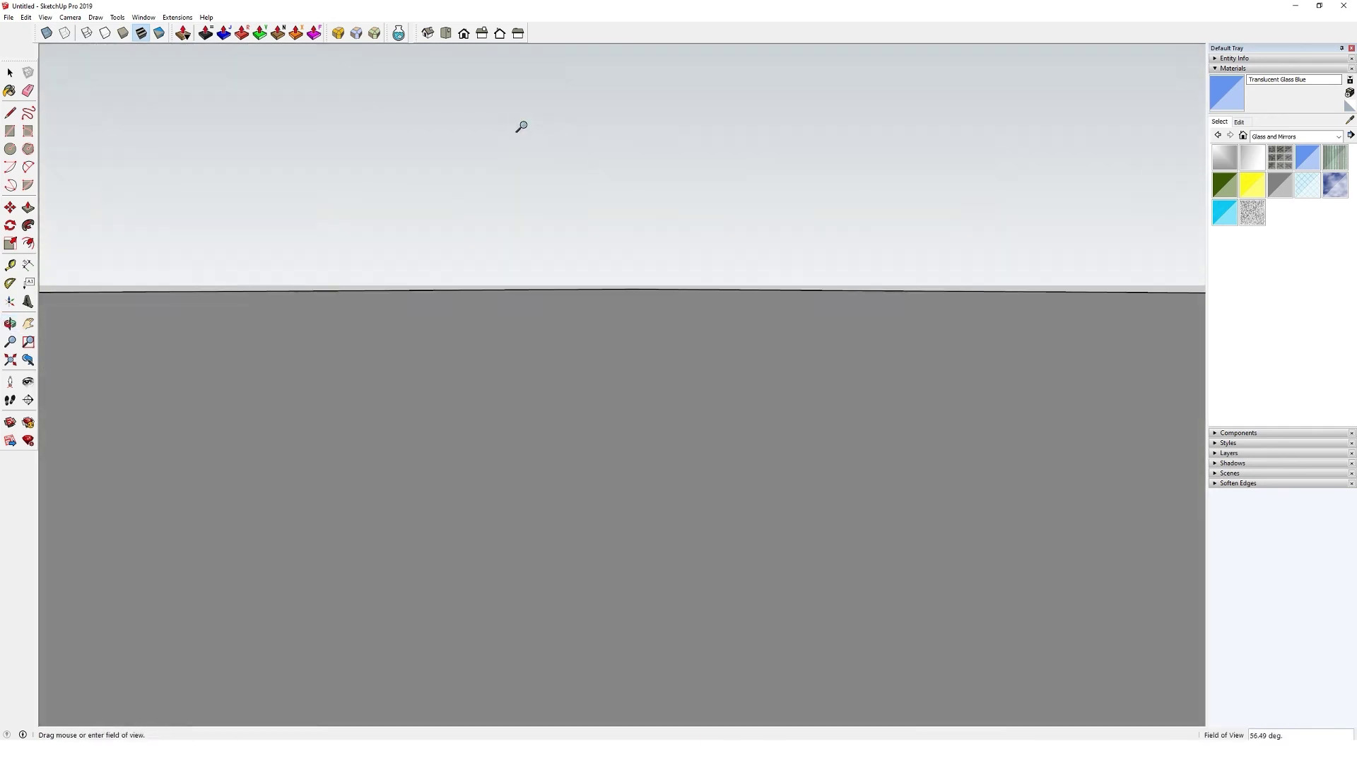
pyautogui.keyDown('shift'); pyautogui.moveTo(561, 467); pyautogui.dragTo(448, 137, button='middle'); pyautogui.keyUp('shift')
pyautogui.keyDown('shift'); pyautogui.moveTo(540, 523); pyautogui.dragTo(485, 304, button='middle'); pyautogui.keyUp('shift')
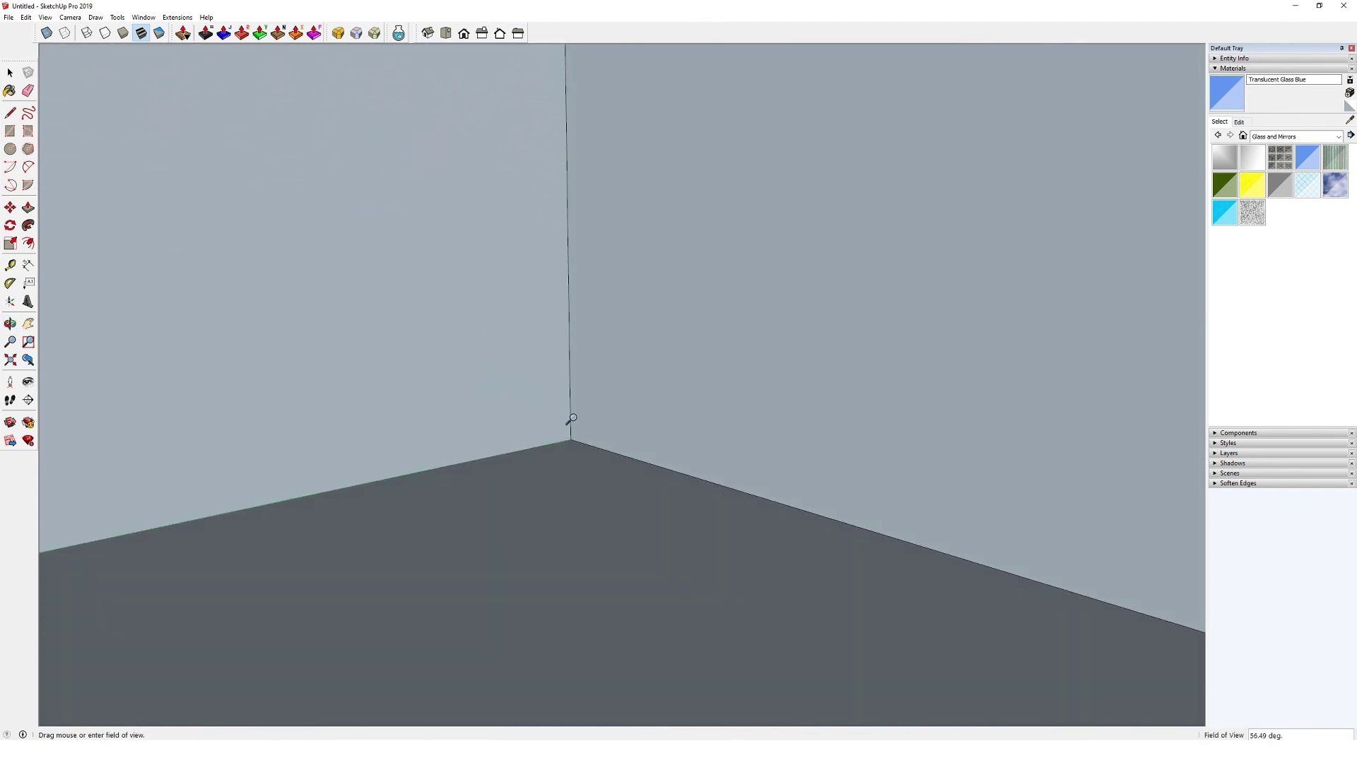
pyautogui.moveTo(502, 402)
pyautogui.mouseDown(button='middle')
pyautogui.moveTo(478, 397)
pyautogui.moveTo(630, 384)
pyautogui.moveTo(559, 398)
pyautogui.moveTo(530, 434)
pyautogui.moveTo(379, 379)
pyautogui.moveTo(506, 433)
pyautogui.moveTo(357, 388)
pyautogui.mouseUp(button='middle')
pyautogui.scroll(-2, 455, 426)
pyautogui.scroll(4, 460, 371)
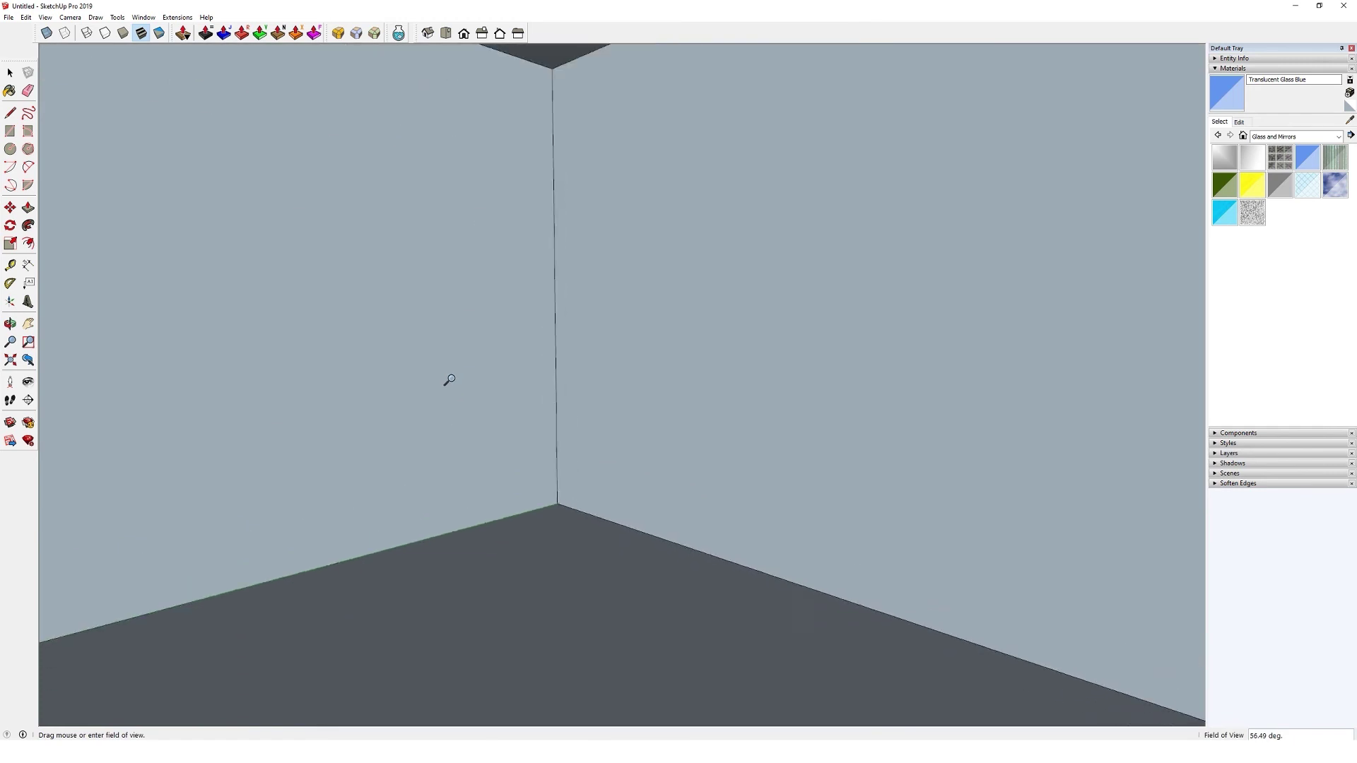
pyautogui.scroll(-1, 450, 380)
# Step: Widen the field of view to about 91 degrees so more of the box interior is in frame
pyautogui.click(70, 17)
pyautogui.click(106, 168)
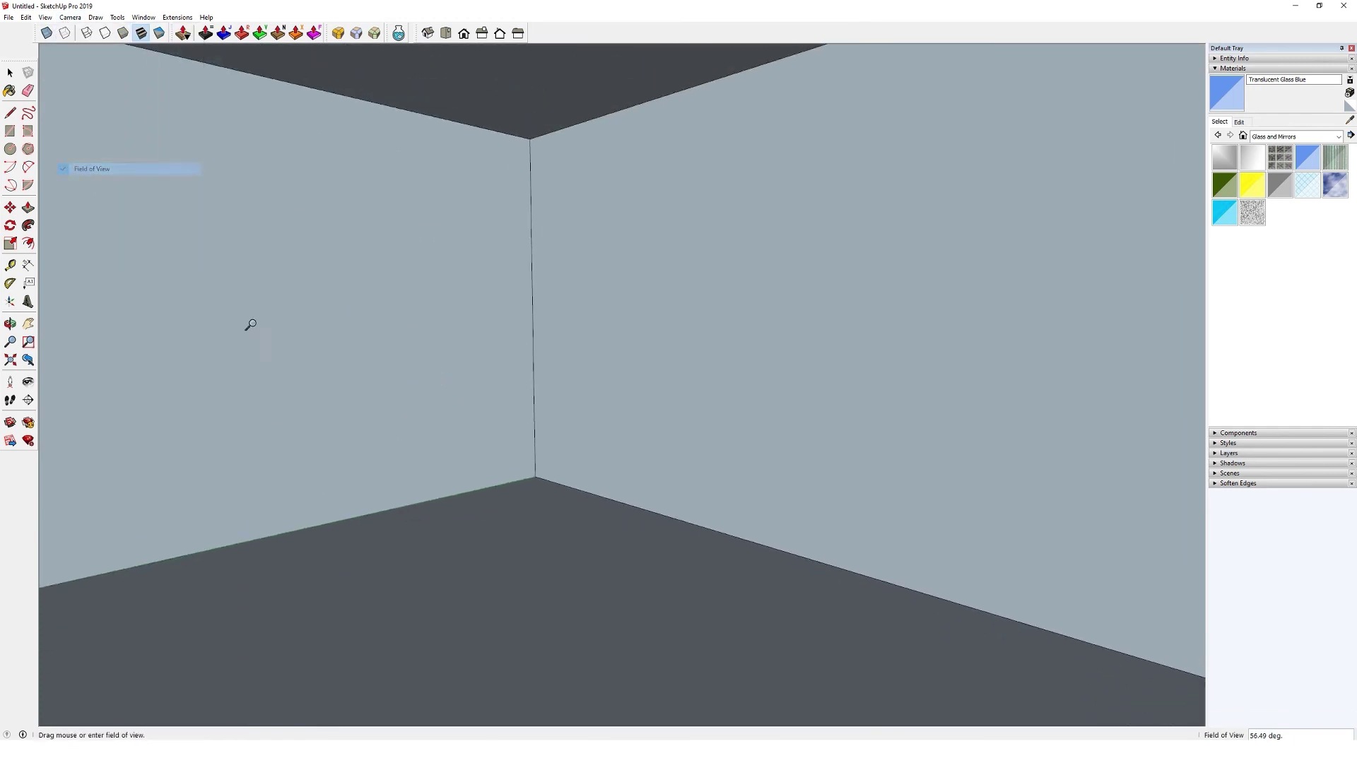
pyautogui.moveTo(487, 276); pyautogui.dragTo(545, 380)
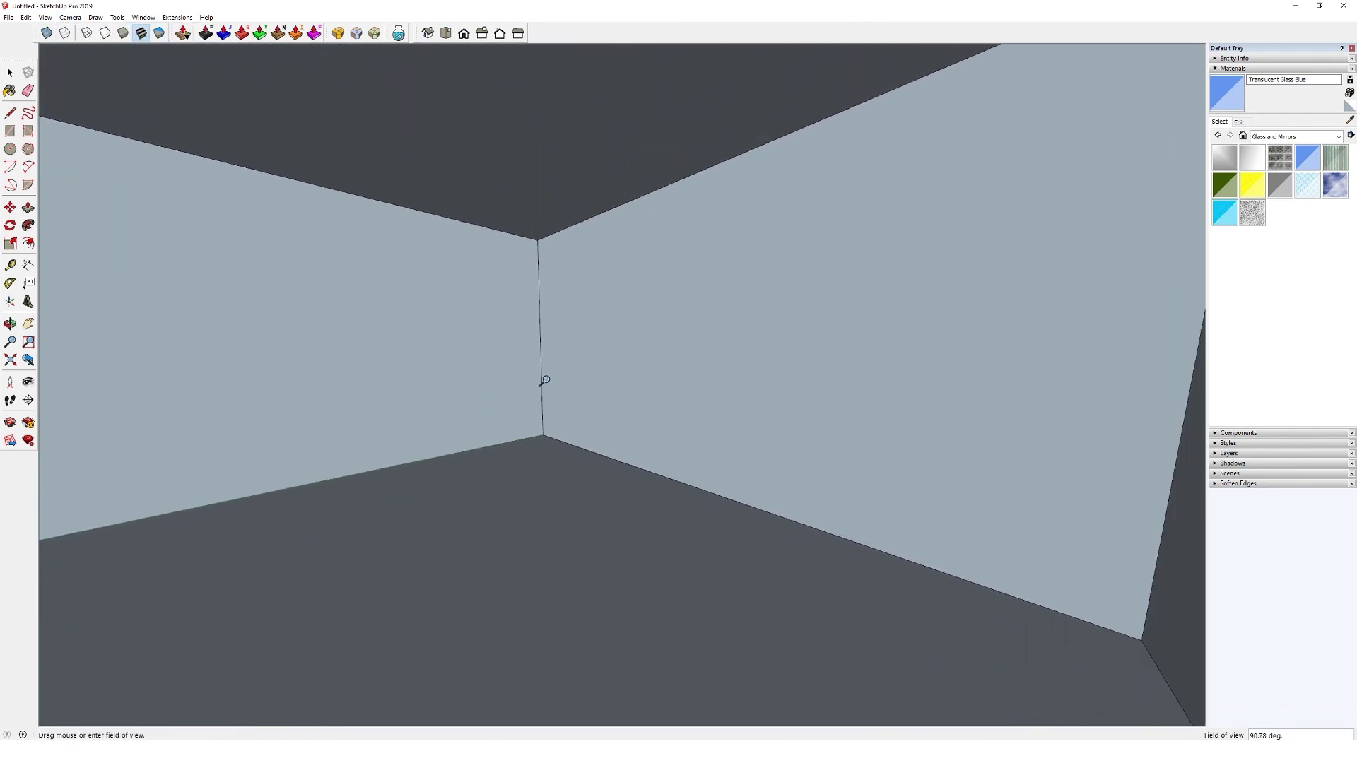
pyautogui.keyDown('shift'); pyautogui.moveTo(413, 449); pyautogui.dragTo(502, 426, button='middle'); pyautogui.keyUp('shift')
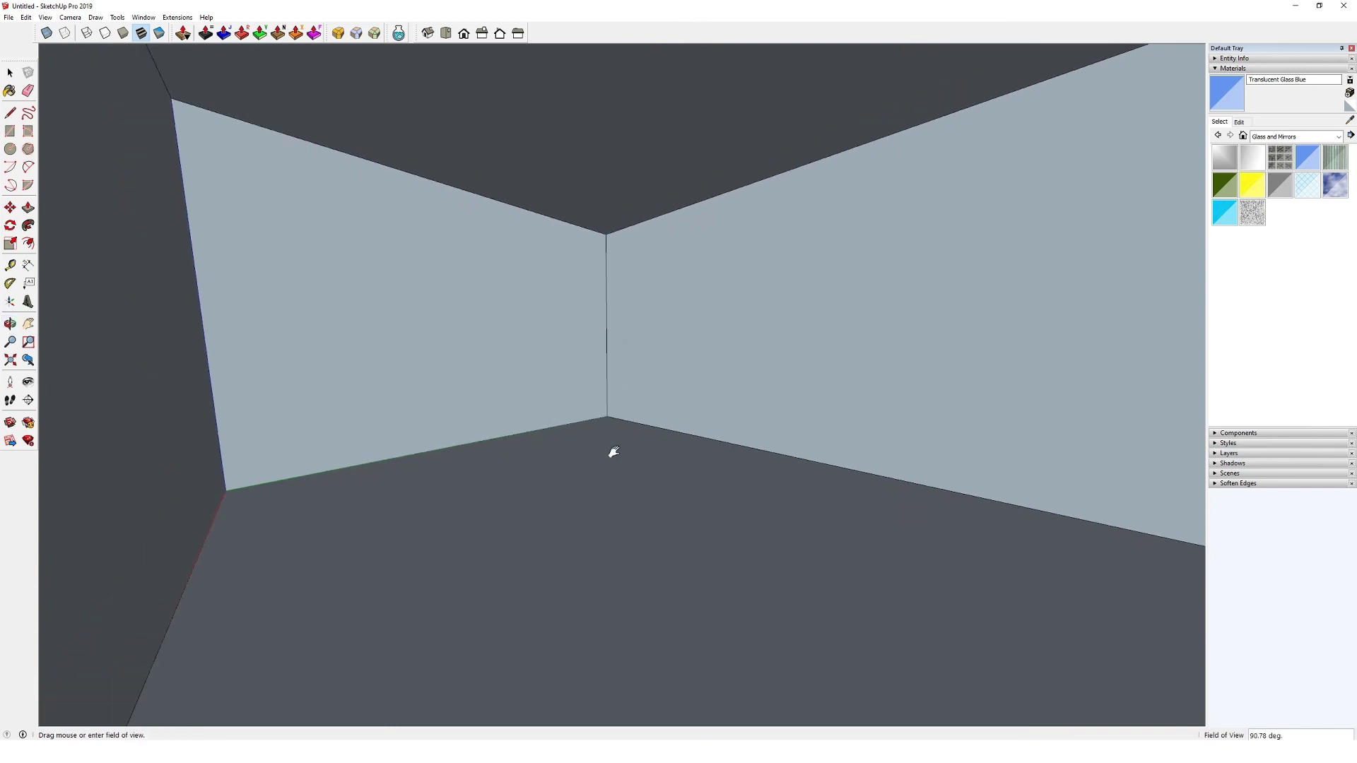
pyautogui.keyDown('shift'); pyautogui.moveTo(614, 452); pyautogui.dragTo(493, 443, button='middle'); pyautogui.keyUp('shift')
pyautogui.moveTo(338, 393)
pyautogui.mouseDown(button='middle')
pyautogui.moveTo(454, 385)
pyautogui.moveTo(372, 398)
pyautogui.mouseUp(button='middle')
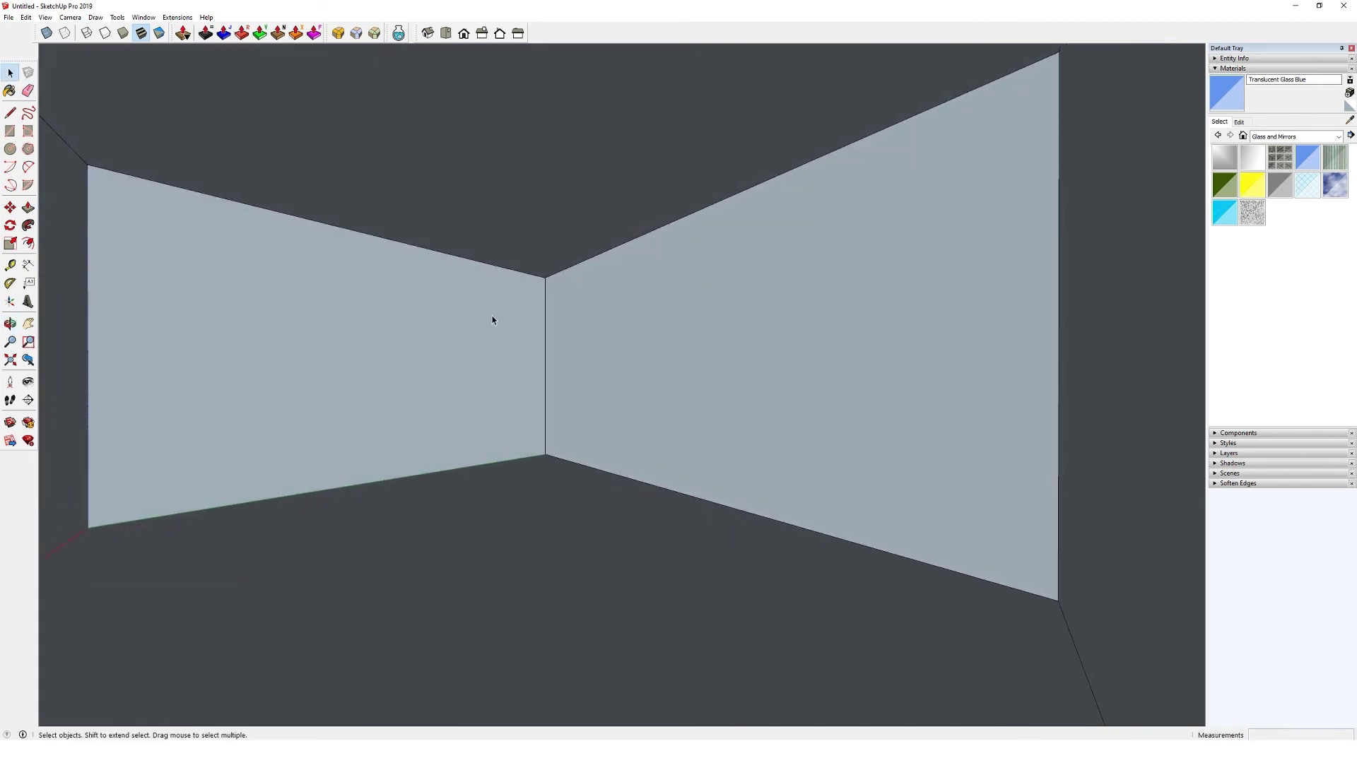
# Step: Bring the camera back outside the box and reduce the field of view to about 50 degrees
pyautogui.moveTo(492, 320)
pyautogui.mouseDown(button='middle')
pyautogui.moveTo(527, 342)
pyautogui.moveTo(615, 255)
pyautogui.moveTo(645, 325)
pyautogui.moveTo(679, 326)
pyautogui.mouseUp(button='middle')
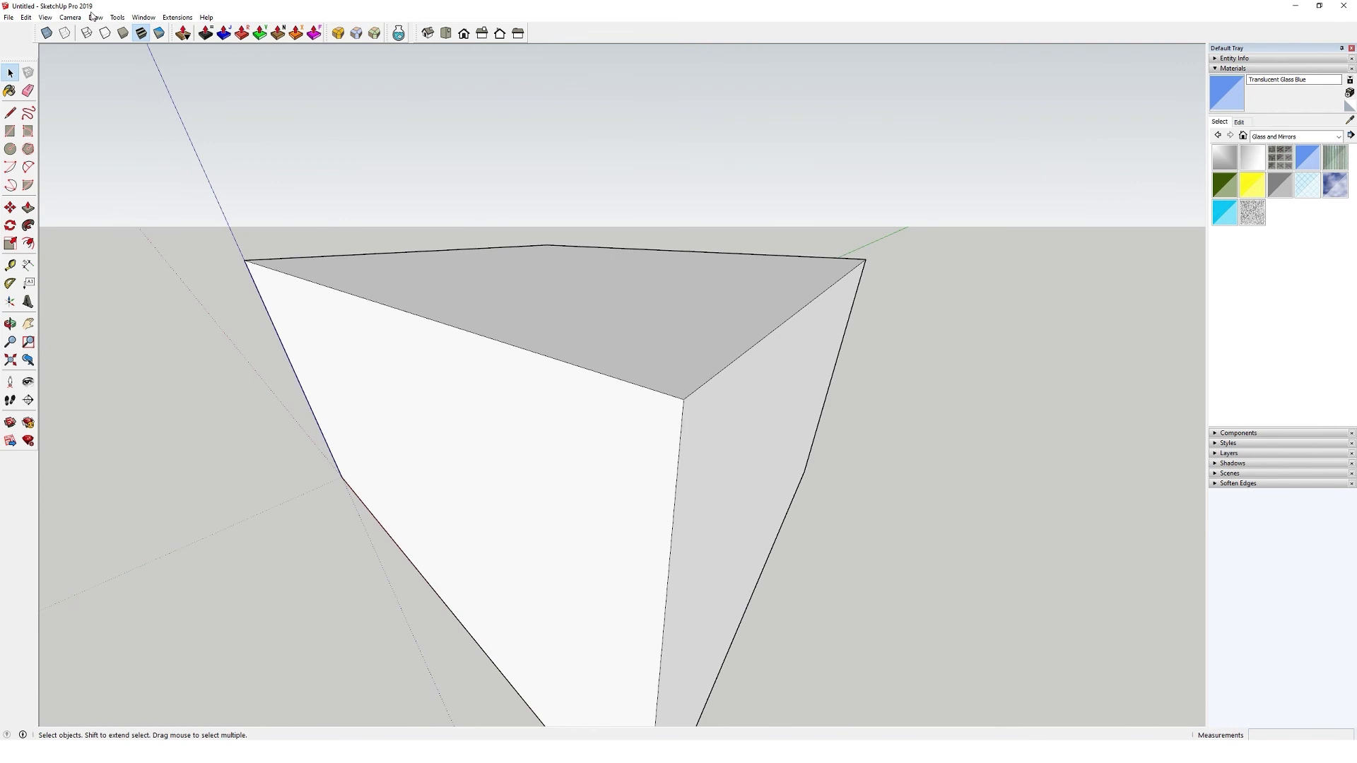
pyautogui.click(70, 17)
pyautogui.click(94, 169)
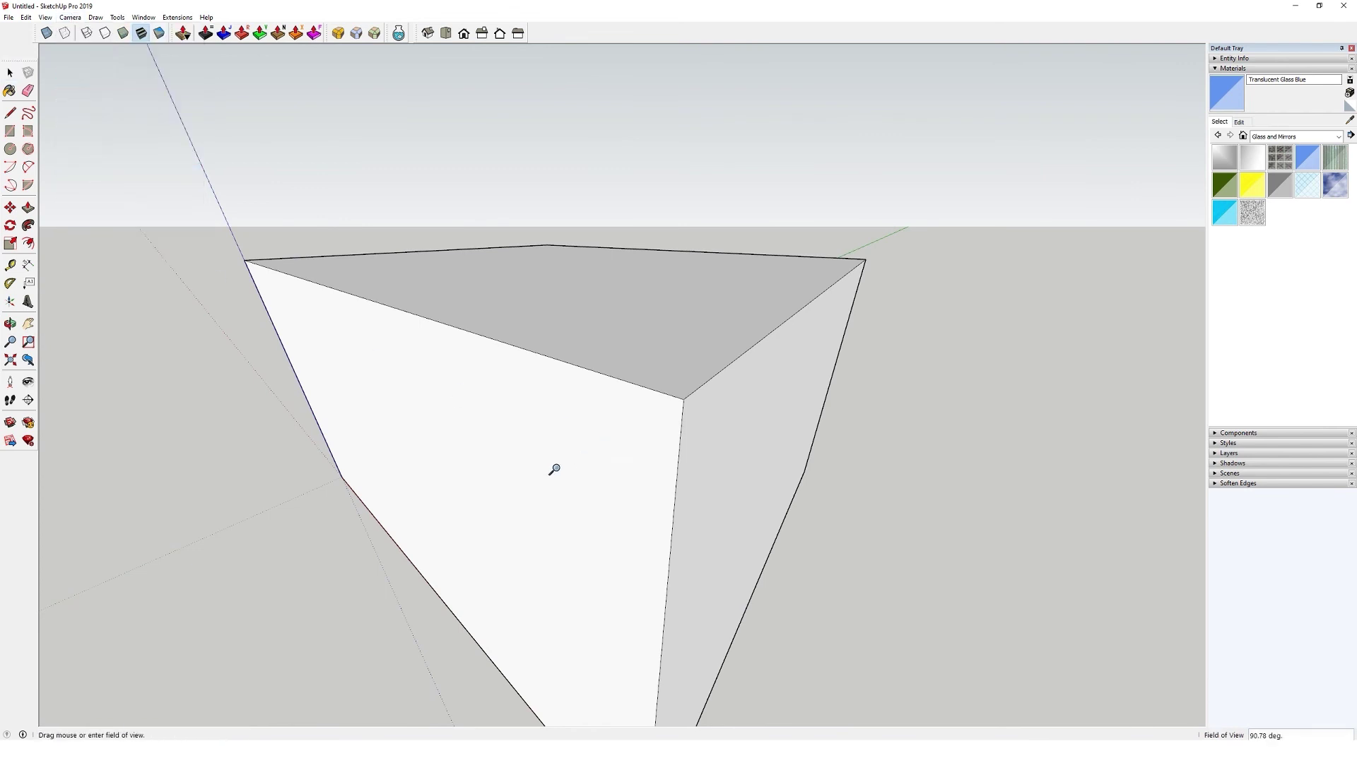
pyautogui.moveTo(552, 470); pyautogui.dragTo(533, 309)
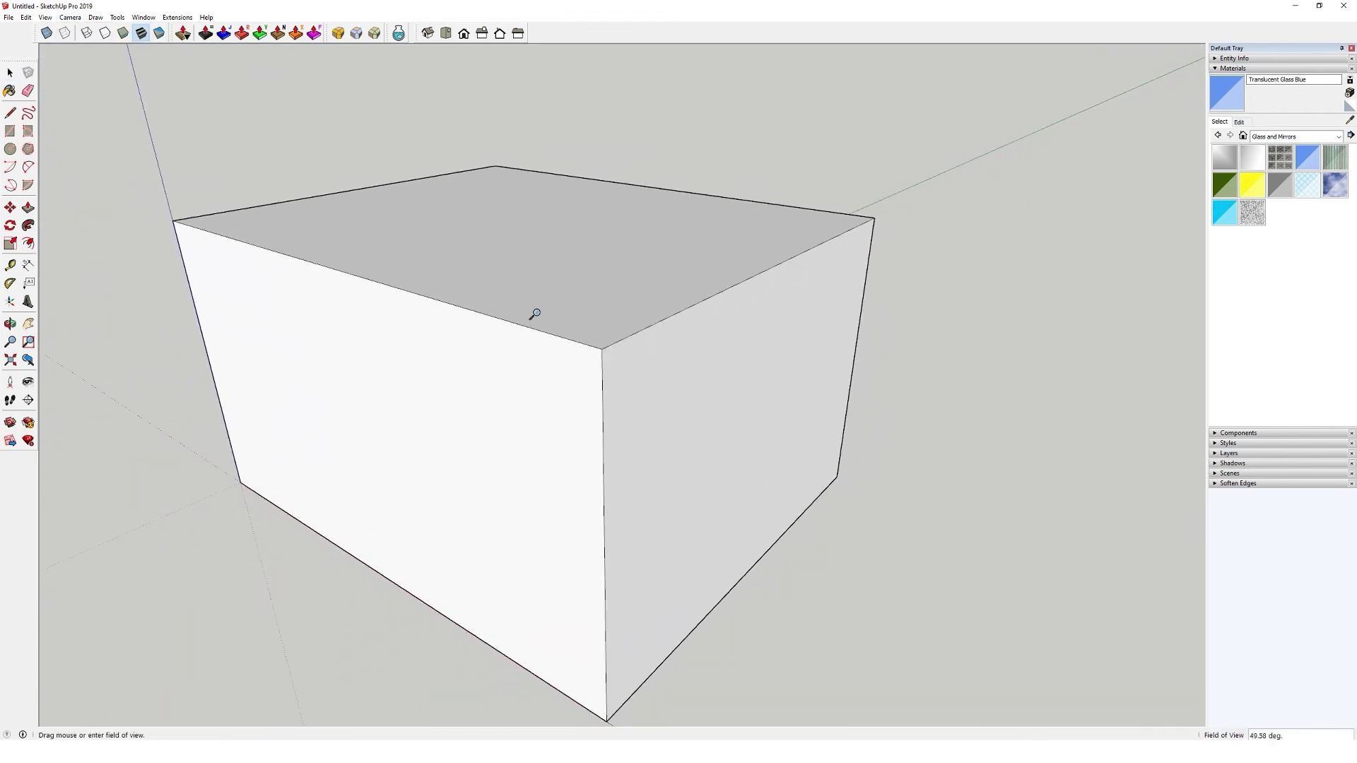
pyautogui.moveTo(532, 309); pyautogui.dragTo(490, 283, button='middle')
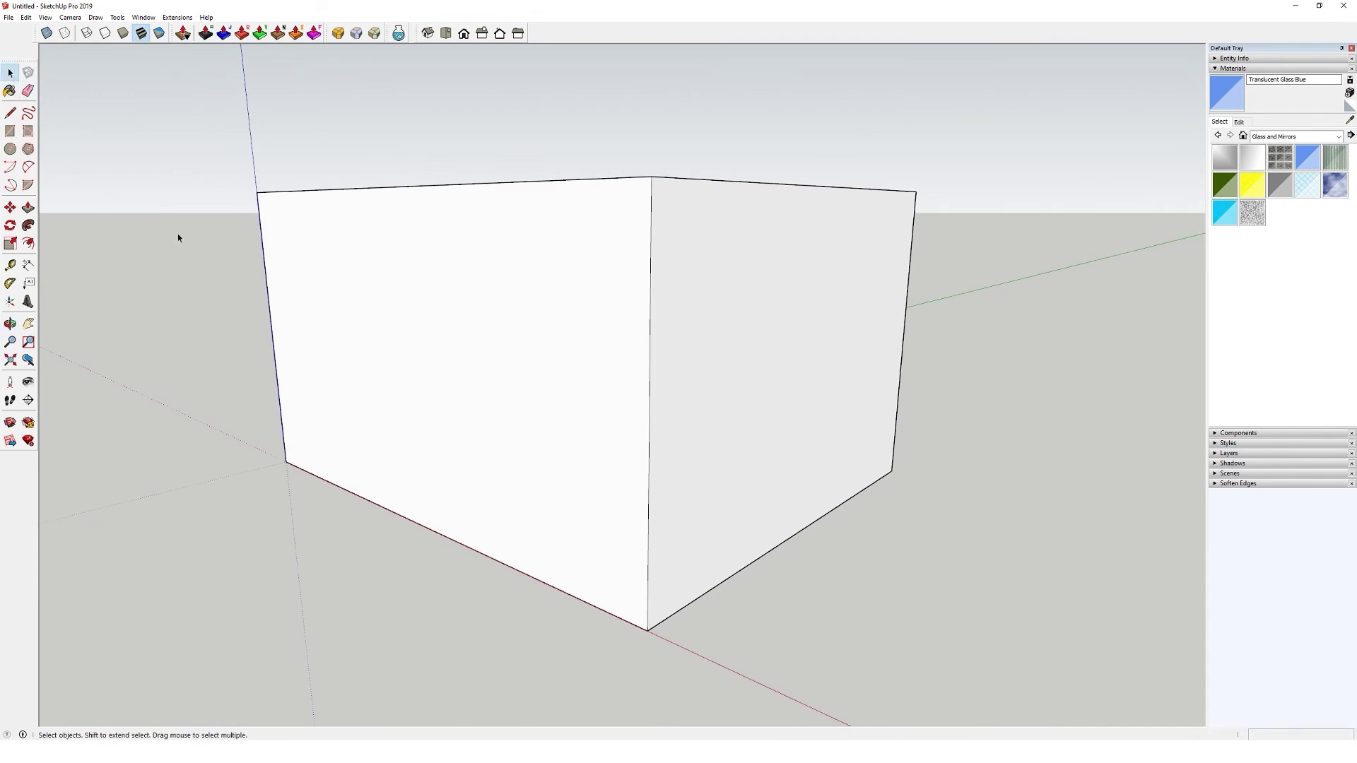
pyautogui.moveTo(178, 238); pyautogui.dragTo(480, 203, button='middle')
pyautogui.moveTo(625, 366); pyautogui.dragTo(557, 342, button='middle')
pyautogui.scroll(1, 558, 342)
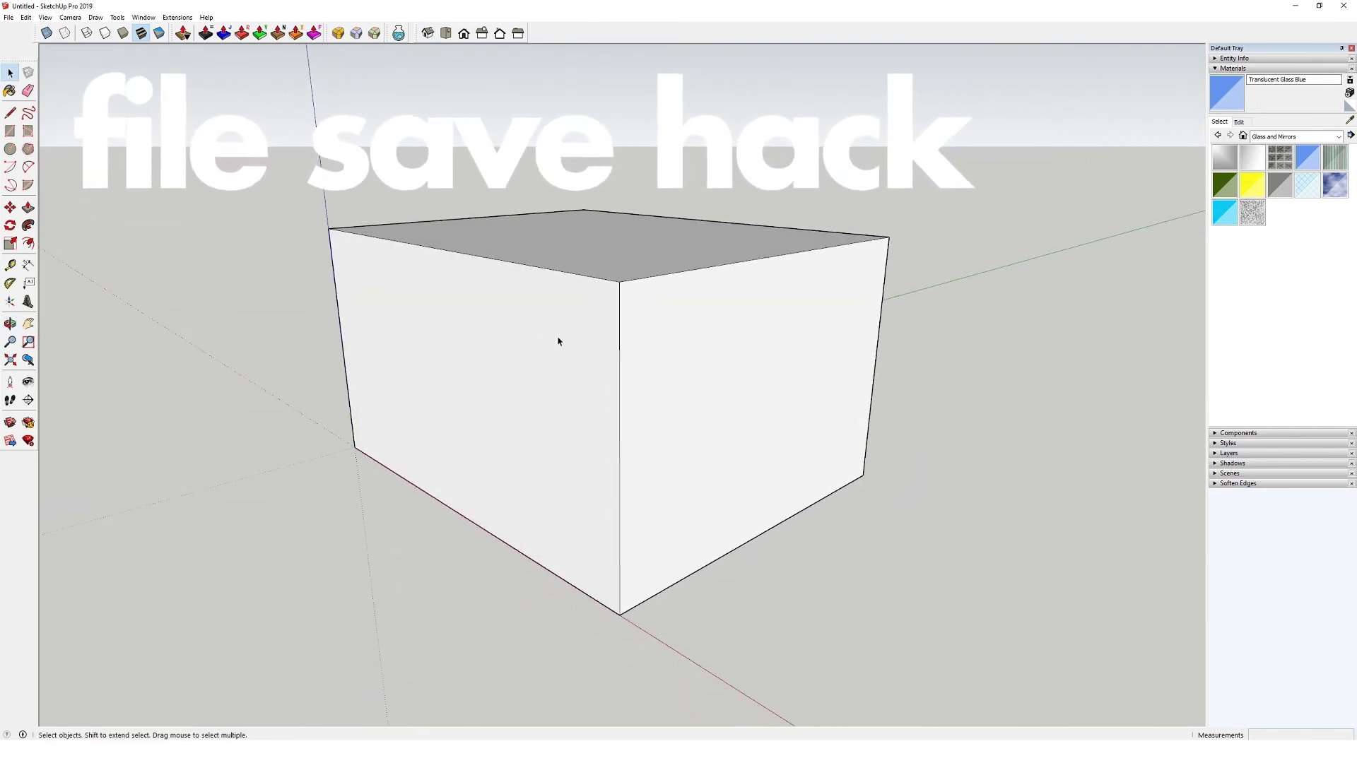
pyautogui.moveTo(557, 341); pyautogui.dragTo(572, 374, button='middle')
pyautogui.scroll(2, 542, 289)
pyautogui.scroll(-2, 542, 289)
pyautogui.scroll(2, 553, 291)
pyautogui.scroll(-2, 553, 291)
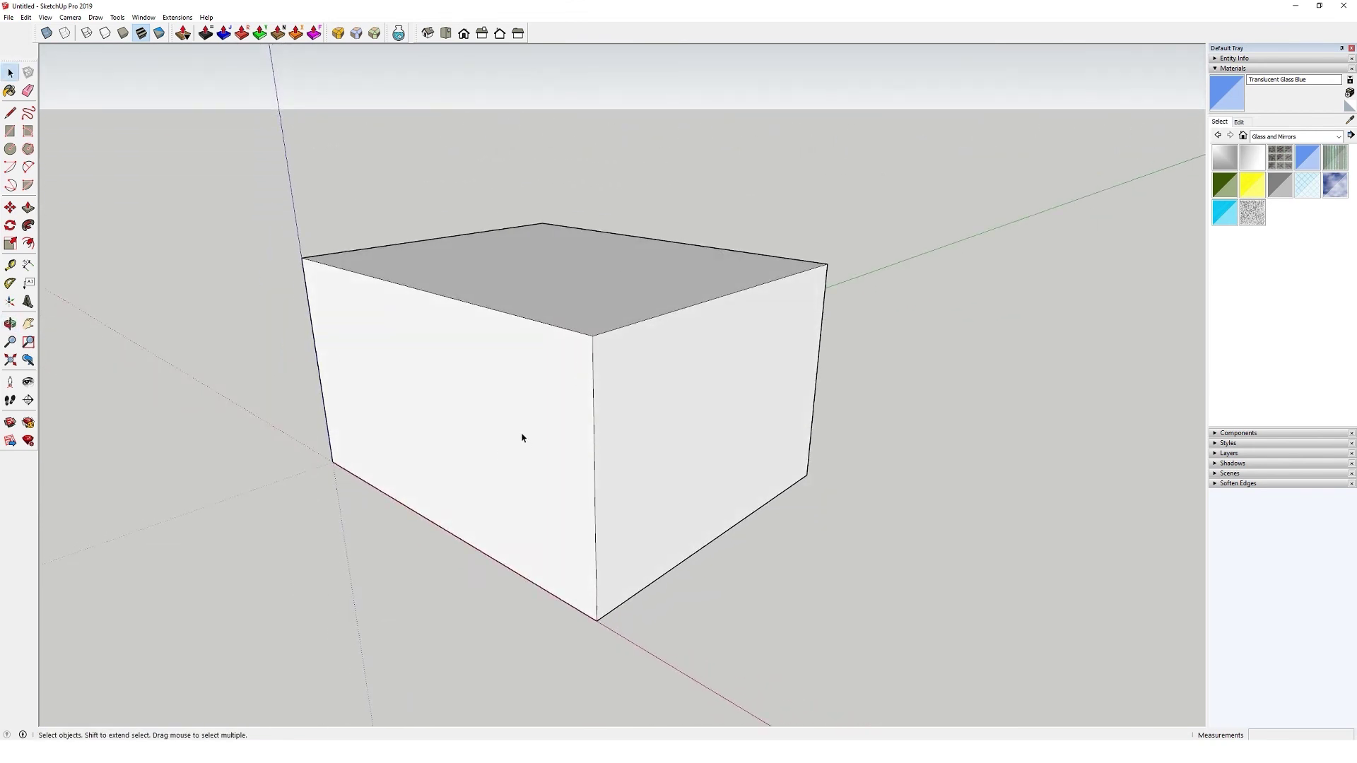
pyautogui.moveTo(526, 305); pyautogui.dragTo(503, 554, button='middle')
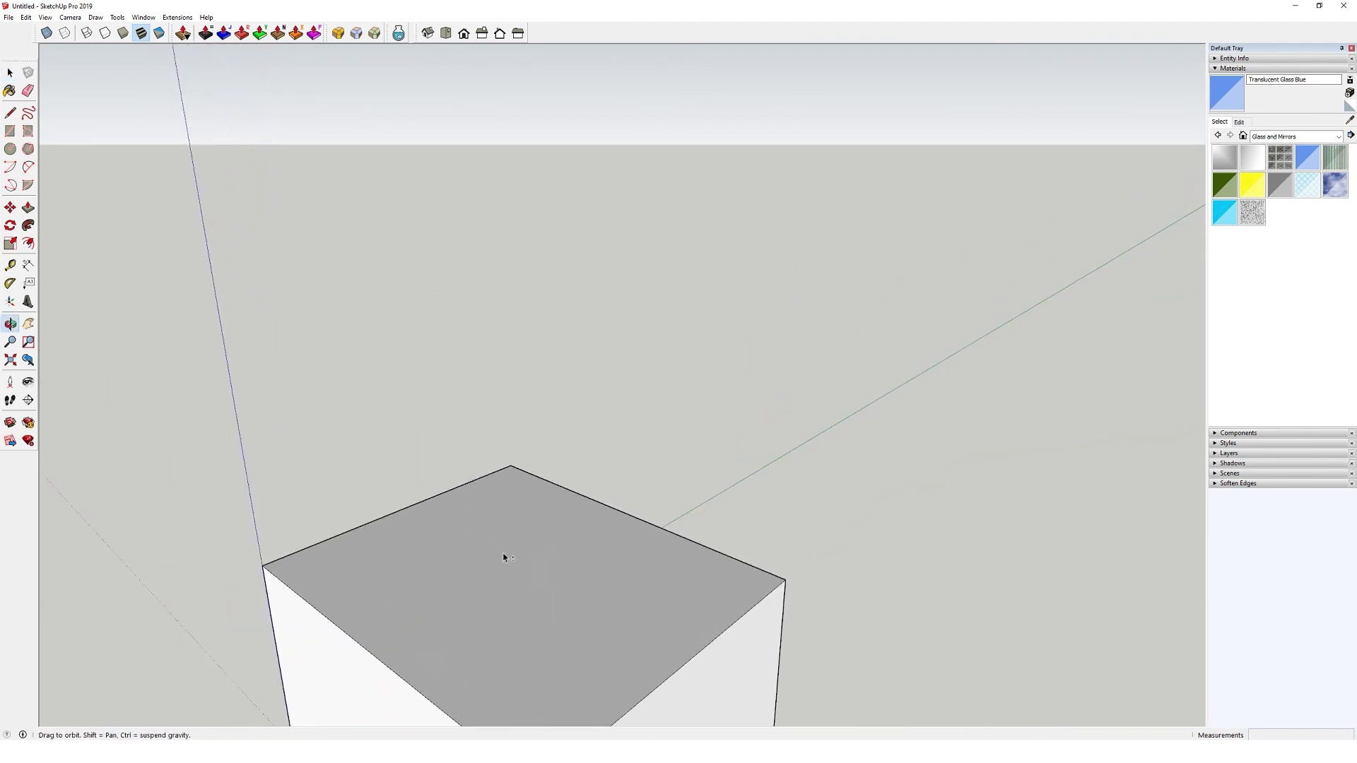
pyautogui.keyDown('shift'); pyautogui.moveTo(506, 235); pyautogui.dragTo(512, 338, button='middle'); pyautogui.keyUp('shift')
pyautogui.moveTo(512, 338); pyautogui.dragTo(510, 212, button='middle')
pyautogui.keyDown('shift'); pyautogui.moveTo(510, 212); pyautogui.dragTo(517, 342, button='middle'); pyautogui.keyUp('shift')
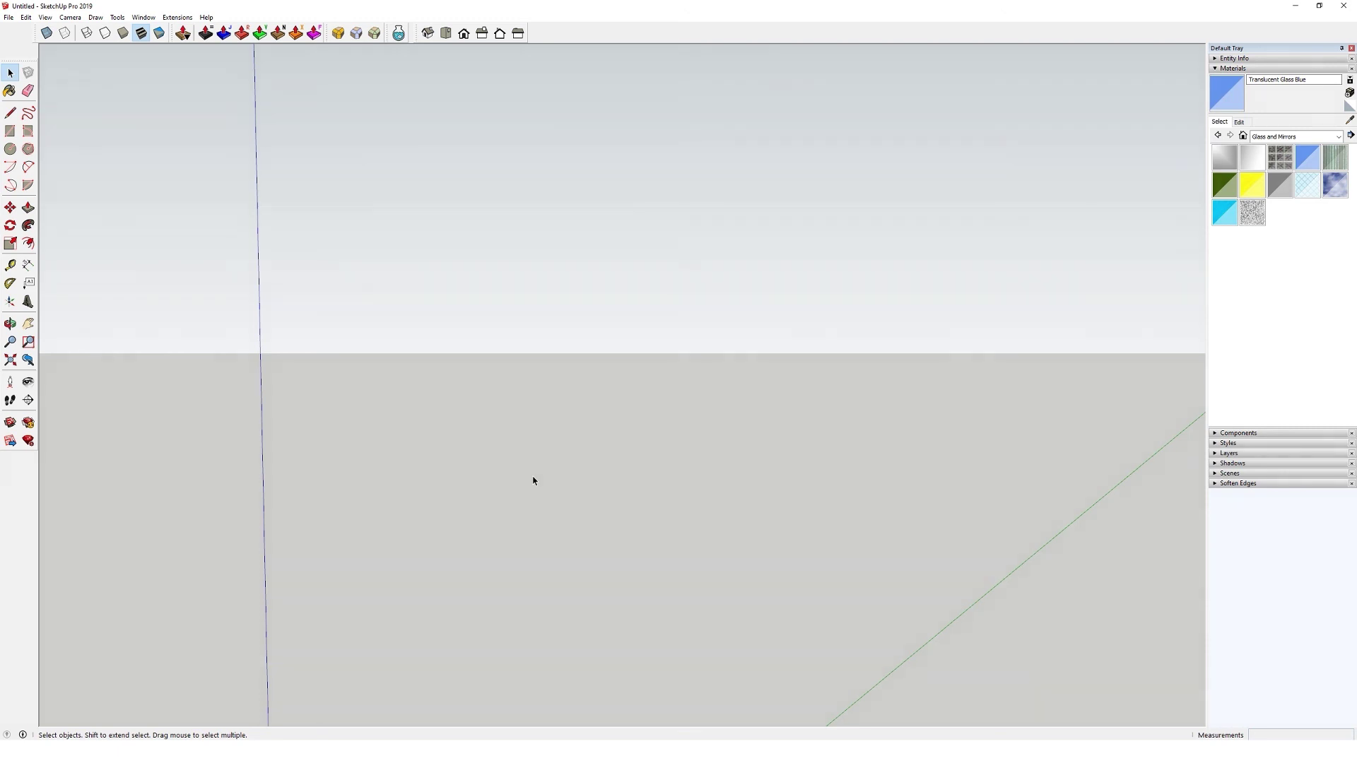
pyautogui.moveTo(524, 464); pyautogui.dragTo(527, 121)
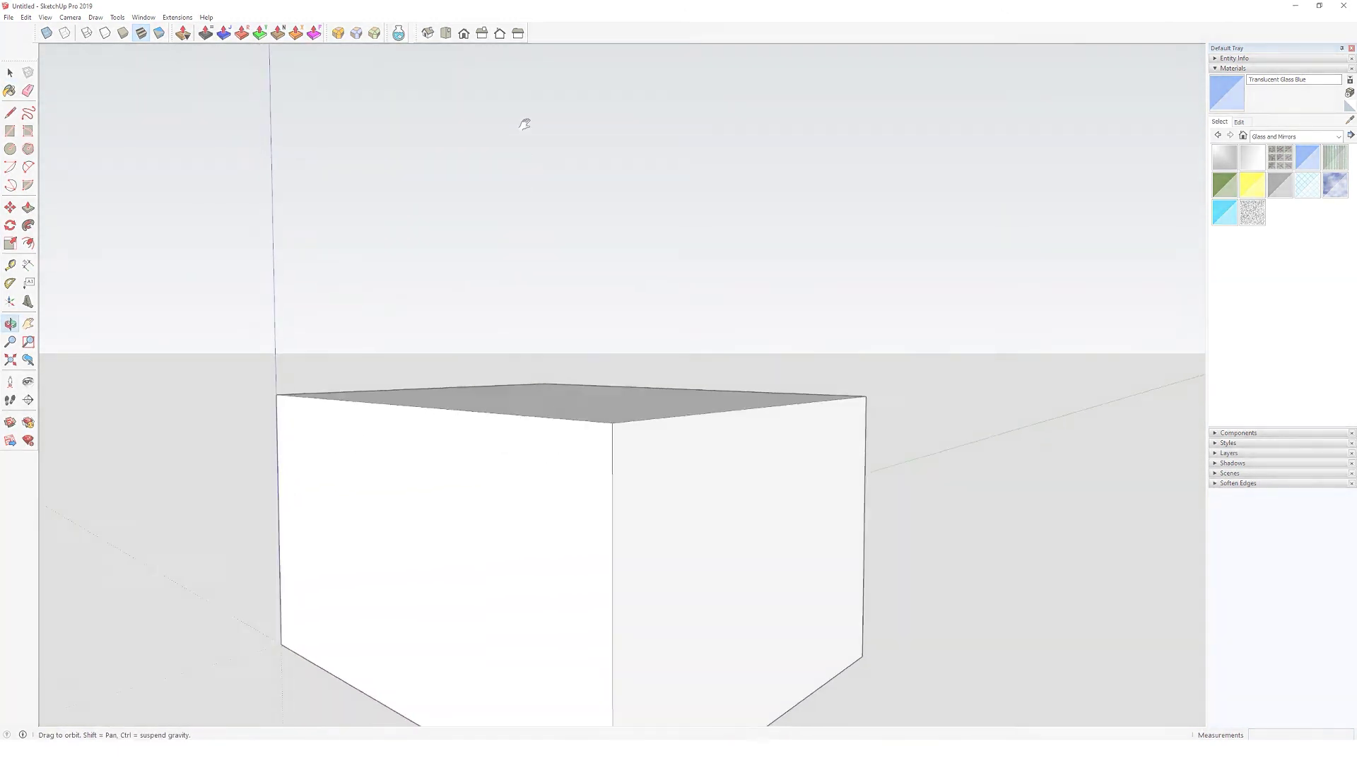